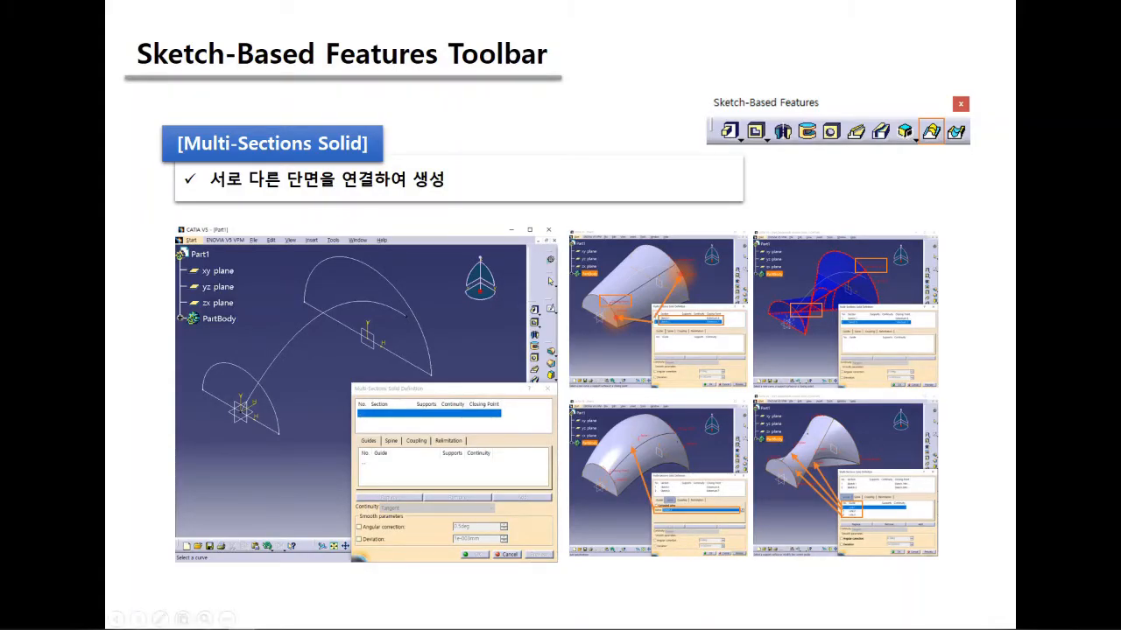
key("Right")
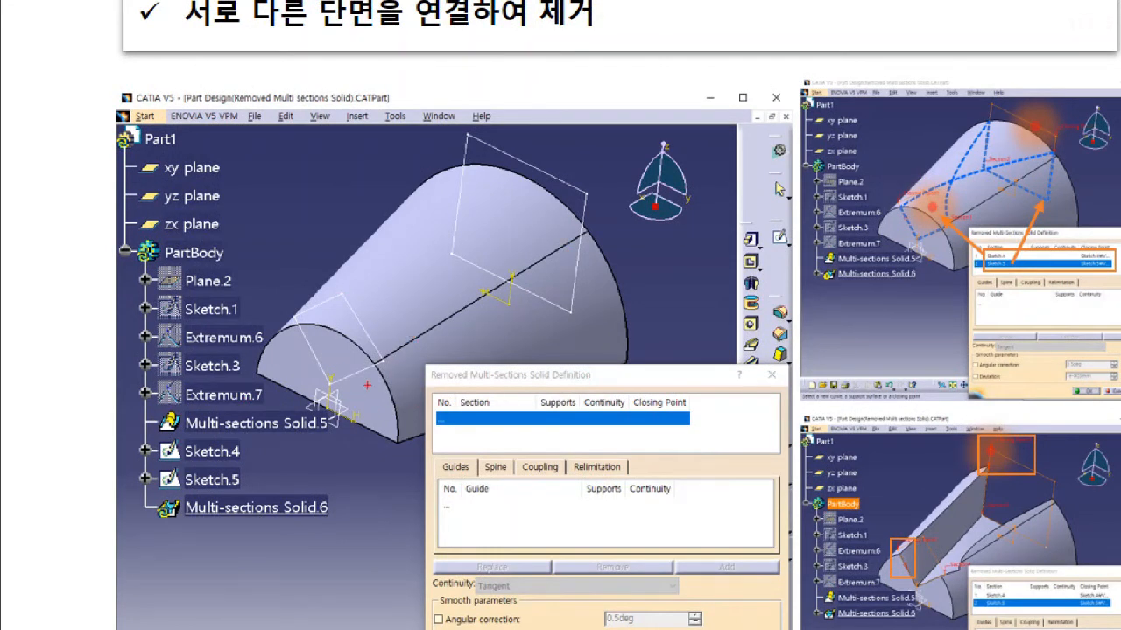
left_click_drag(298, 340, 304, 353)
mouse_move(301, 343)
left_mouse_down()
mouse_move(307, 369)
mouse_move(325, 356)
left_mouse_up()
mouse_move(338, 298)
left_mouse_down()
mouse_move(290, 317)
mouse_move(373, 378)
mouse_move(358, 304)
mouse_move(343, 297)
left_mouse_up()
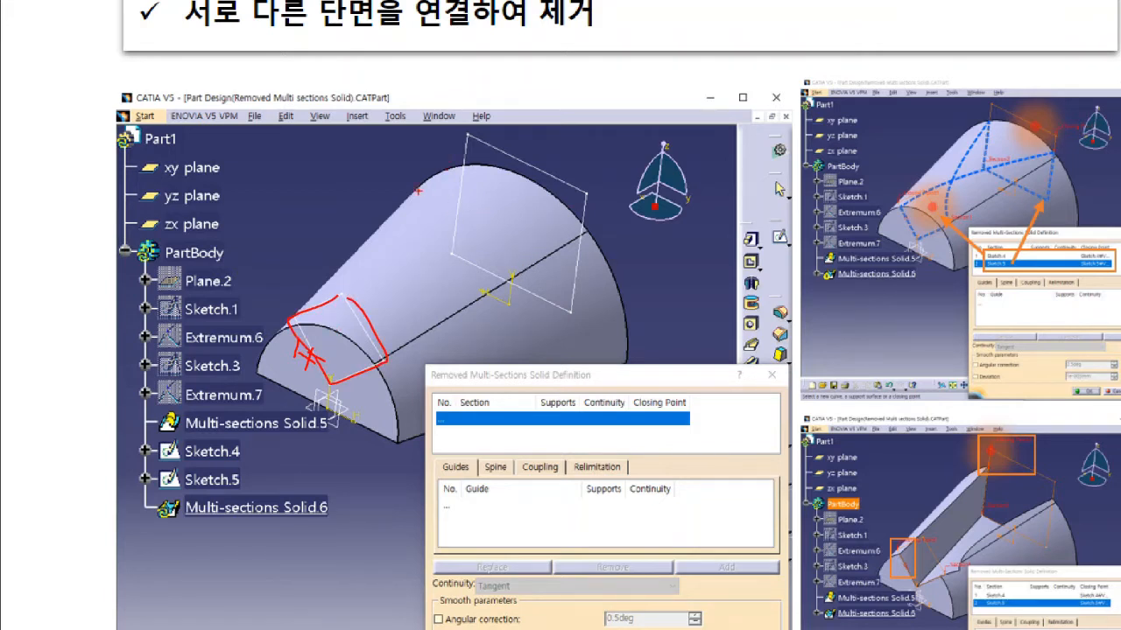
left_click_drag(417, 200, 569, 345)
mouse_move(428, 179)
left_mouse_down()
mouse_move(516, 188)
mouse_move(613, 340)
mouse_move(604, 361)
left_mouse_up()
mouse_move(465, 143)
left_mouse_down()
mouse_move(445, 258)
mouse_move(578, 223)
mouse_move(468, 145)
left_mouse_up()
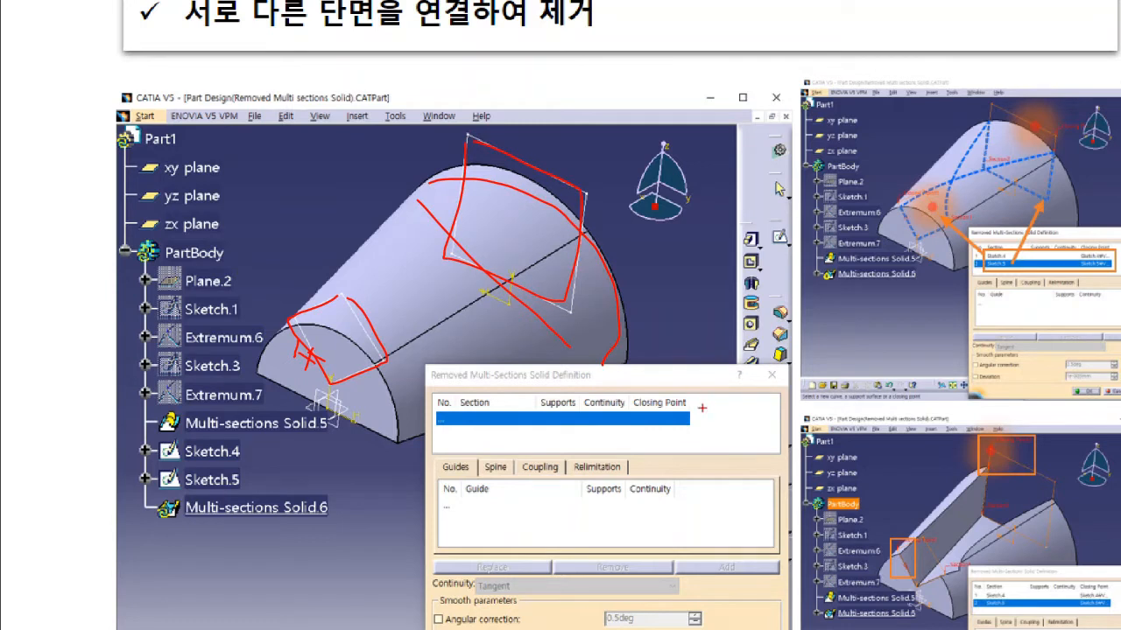
key("e")
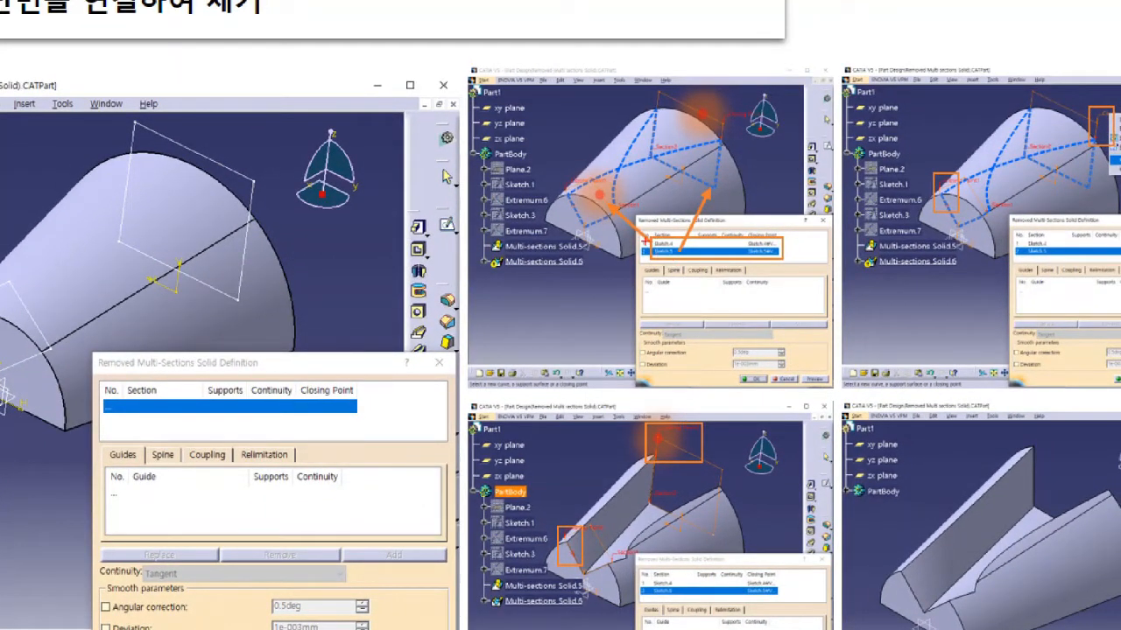
left_click_drag(642, 239, 786, 261, "ctrl")
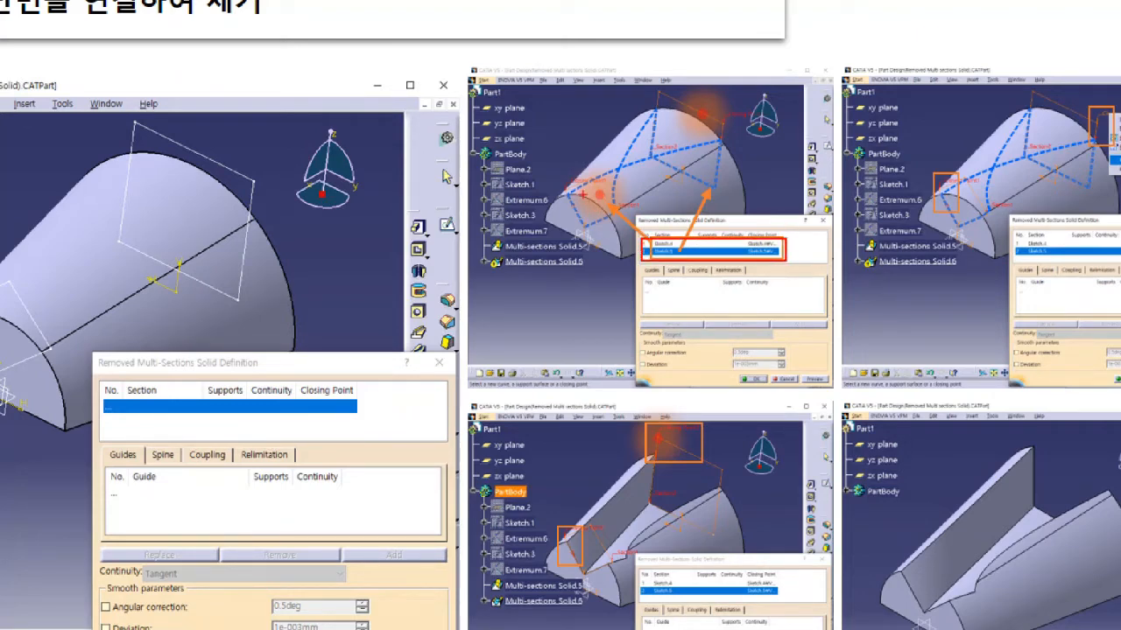
mouse_move(569, 193)
left_mouse_down()
mouse_move(585, 227)
mouse_move(621, 204)
mouse_move(567, 196)
left_mouse_up()
mouse_move(653, 110)
left_mouse_down()
mouse_move(655, 147)
mouse_move(708, 185)
mouse_move(718, 137)
left_mouse_up()
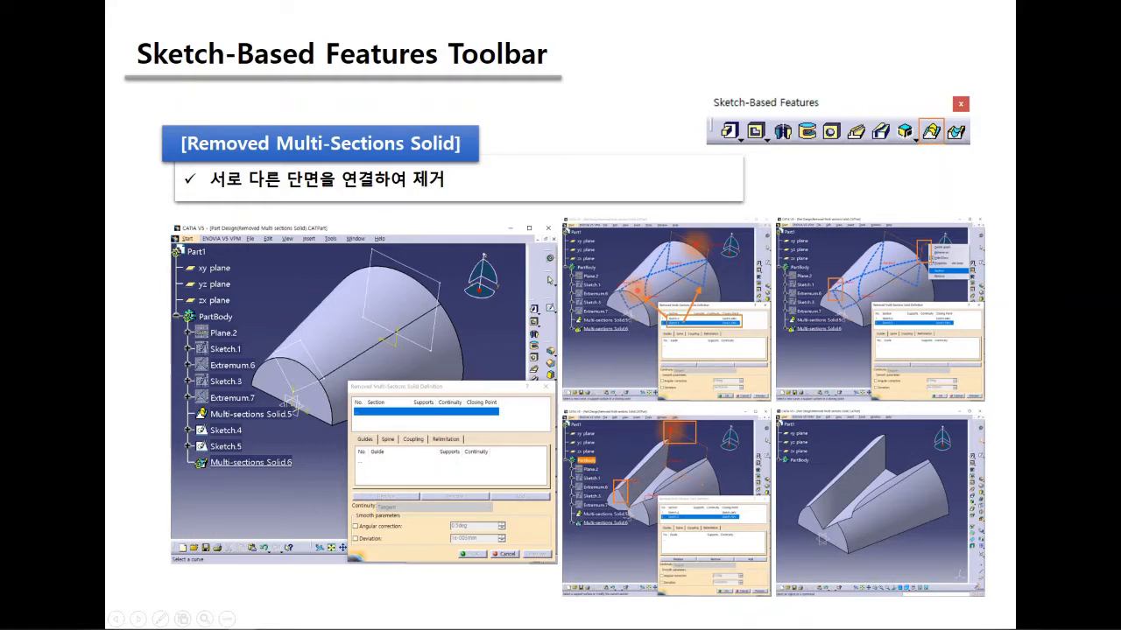
key("Escape")
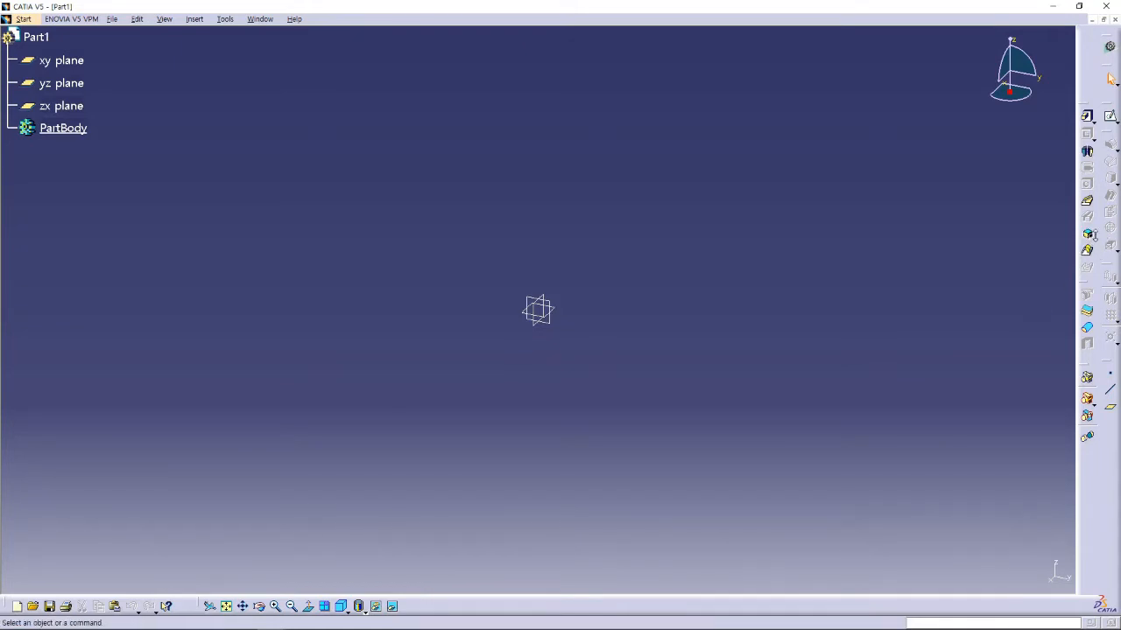
Open a new sketch on the zx plane of the empty part.
left_click(1092, 239)
left_click(341, 605)
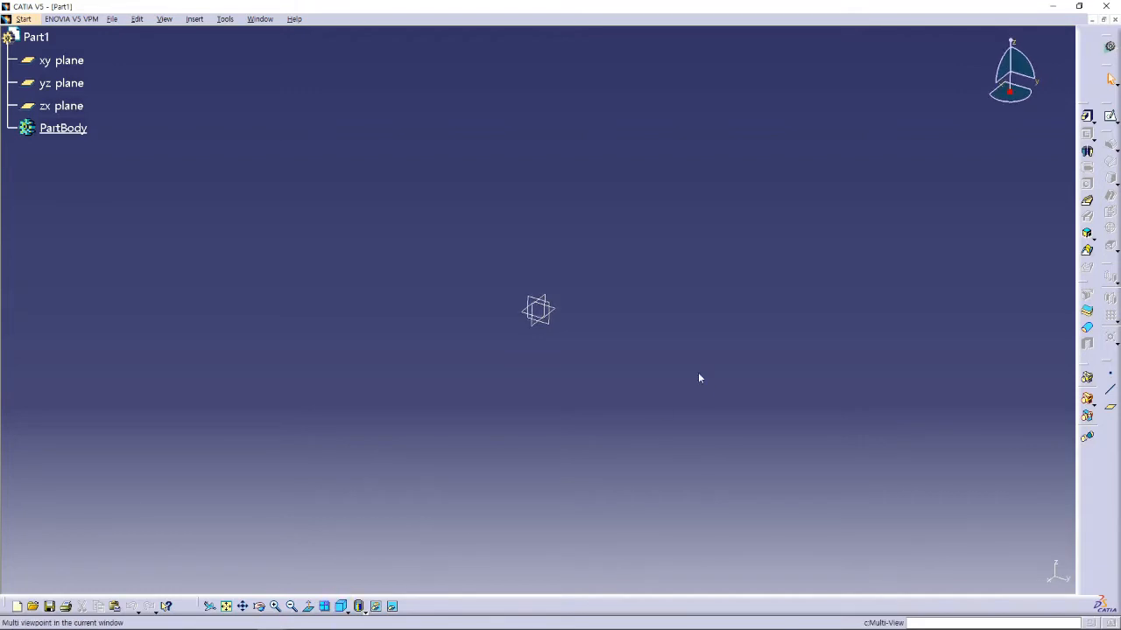
left_click(552, 300)
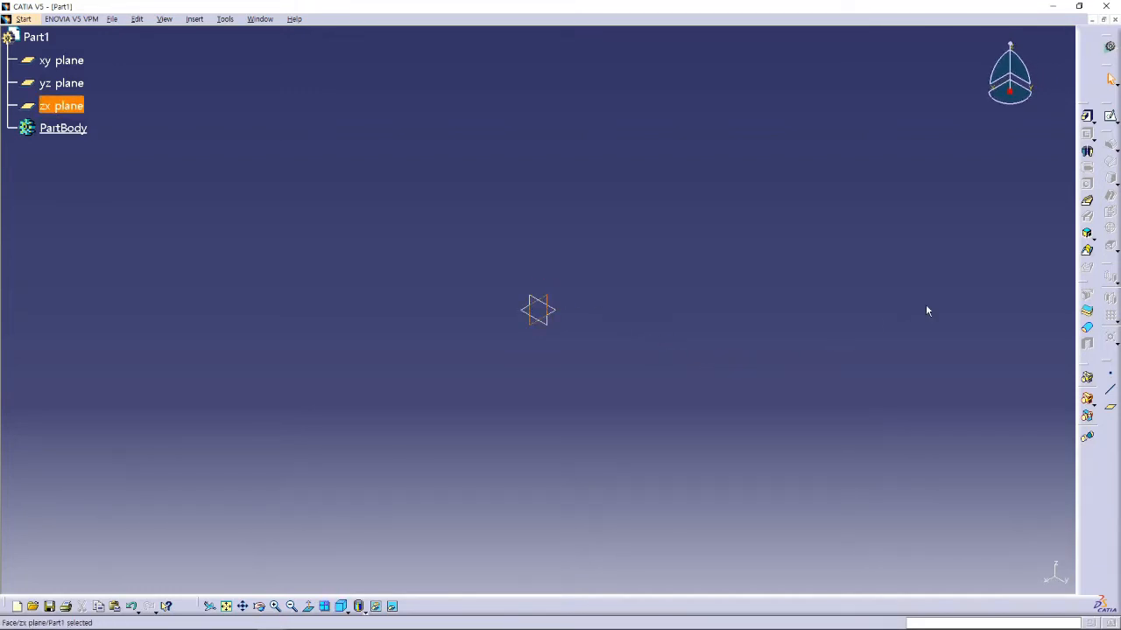
left_click(1110, 116)
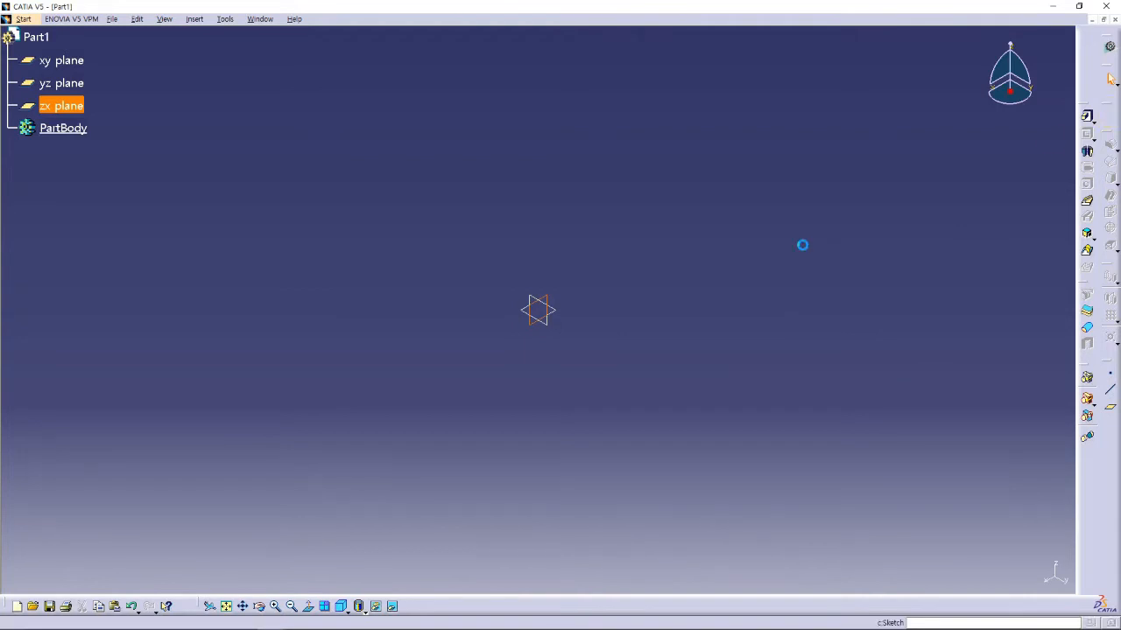
mouse_move(646, 332)
middle_mouse_down()
mouse_move(686, 395)
mouse_move(725, 425)
mouse_move(726, 389)
middle_mouse_up()
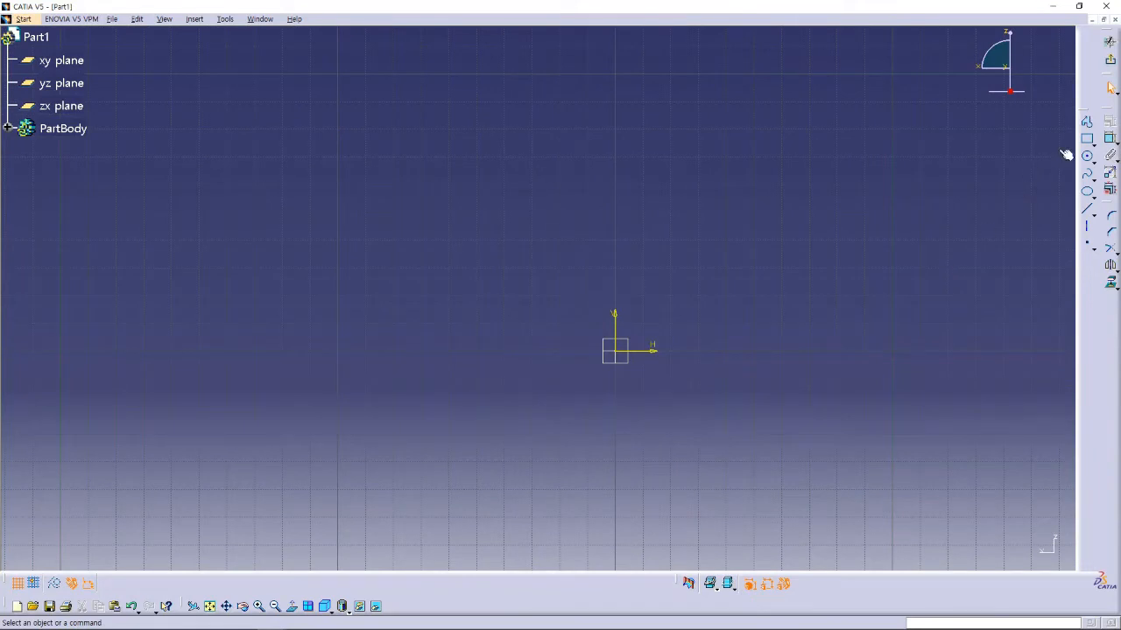
Sketch a closed L-shaped profile from the origin, about 74 mm high and 72 mm long, and exit the sketch.
left_click(1086, 122)
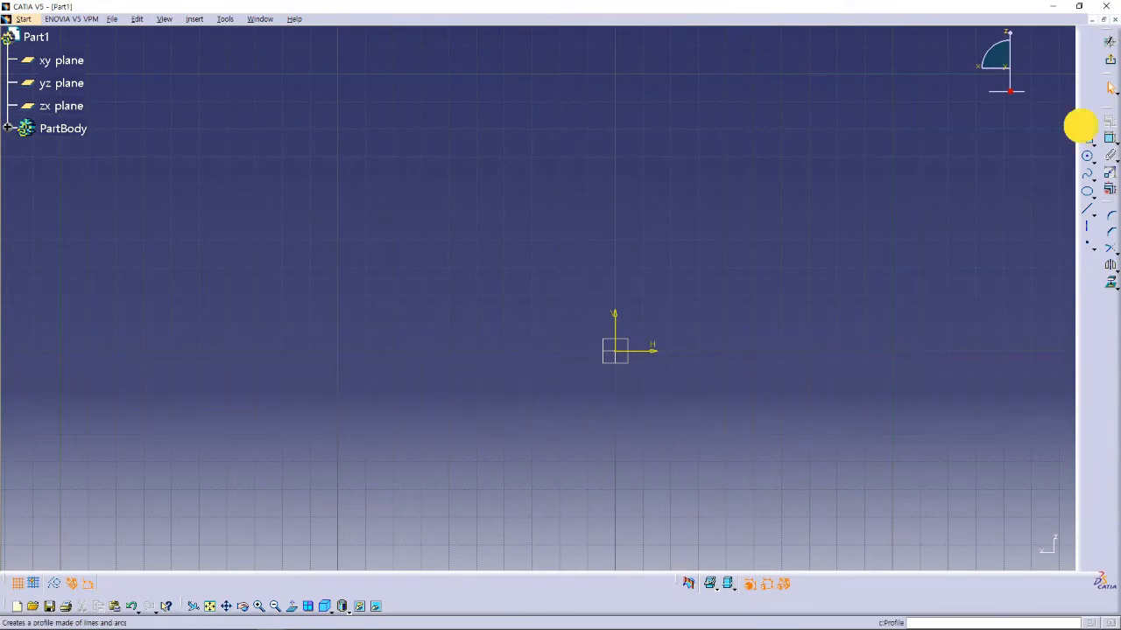
left_click(613, 350)
left_click(614, 145)
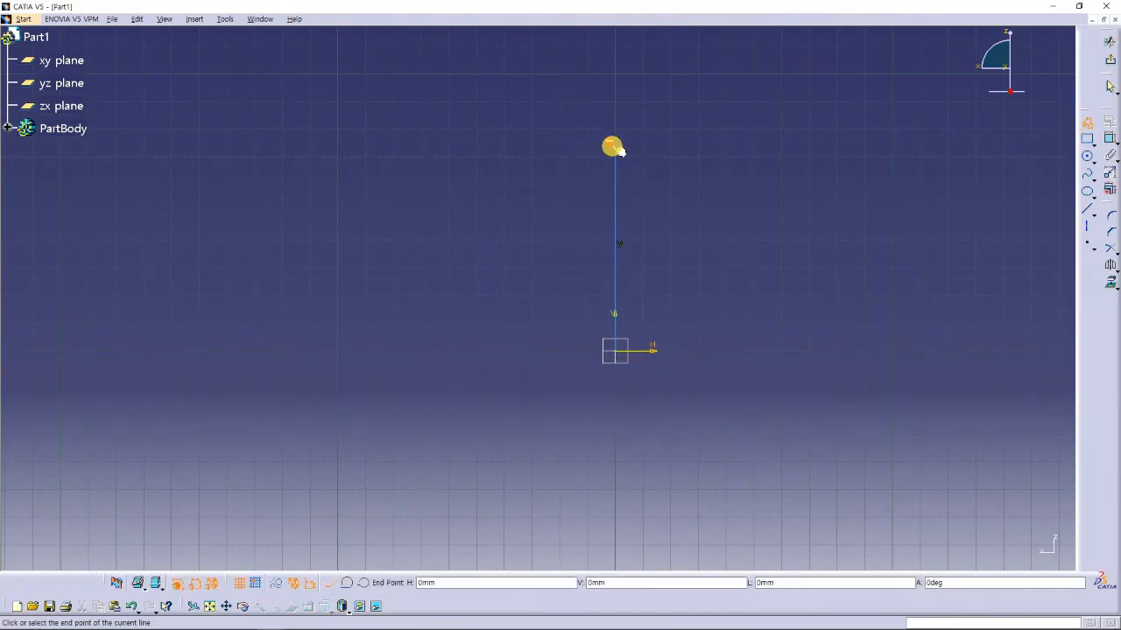
left_click(585, 145)
left_click(587, 325)
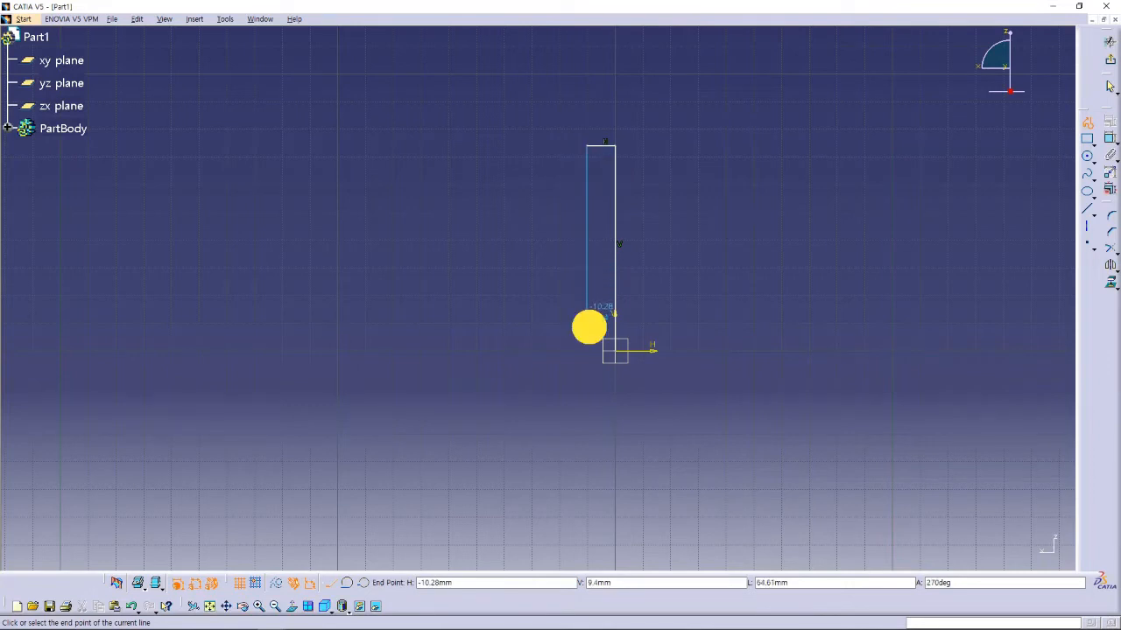
left_click(416, 325)
left_click(417, 348)
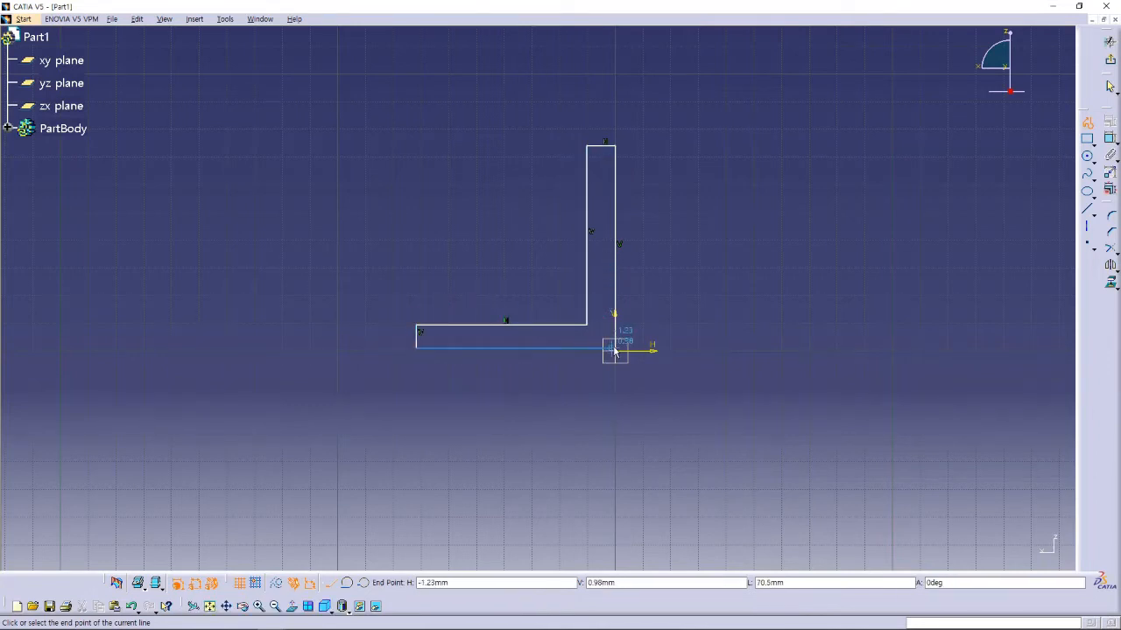
left_click(620, 352)
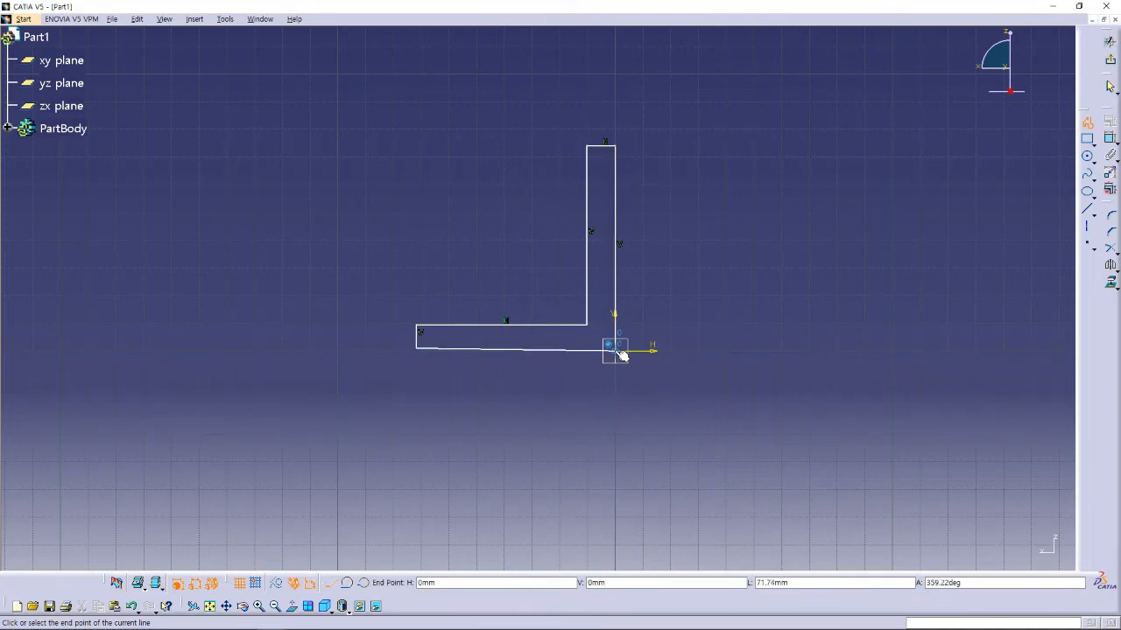
left_click(621, 352)
left_click(1108, 54)
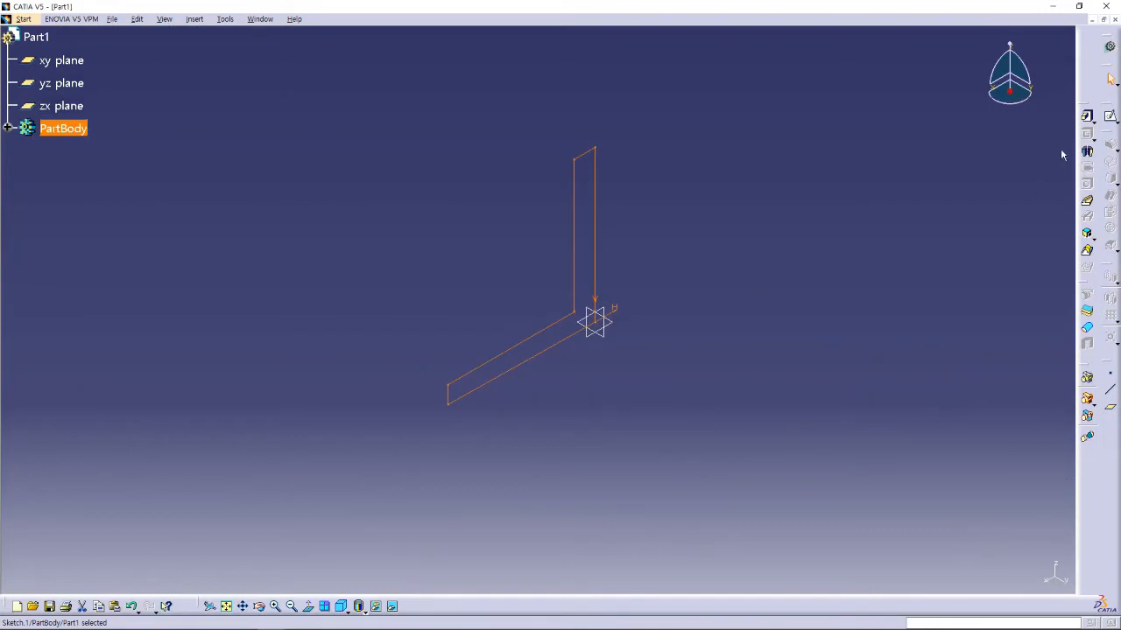
Pad the L-shaped profile symmetrically using Mirrored extent with a length of 31 mm.
left_click(1086, 115)
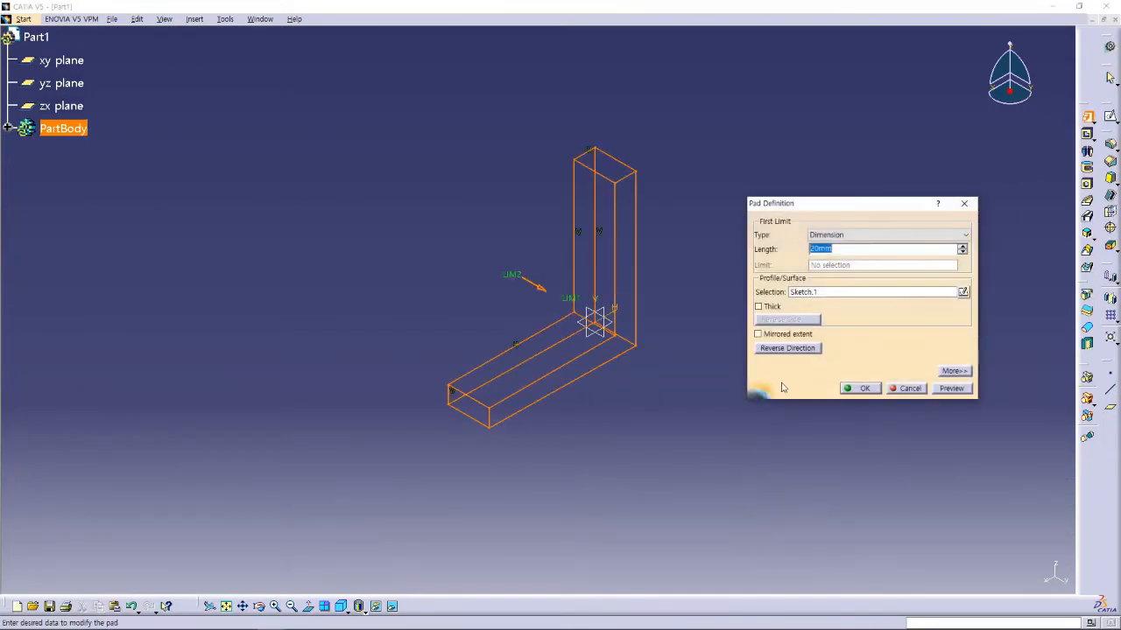
left_click(772, 333)
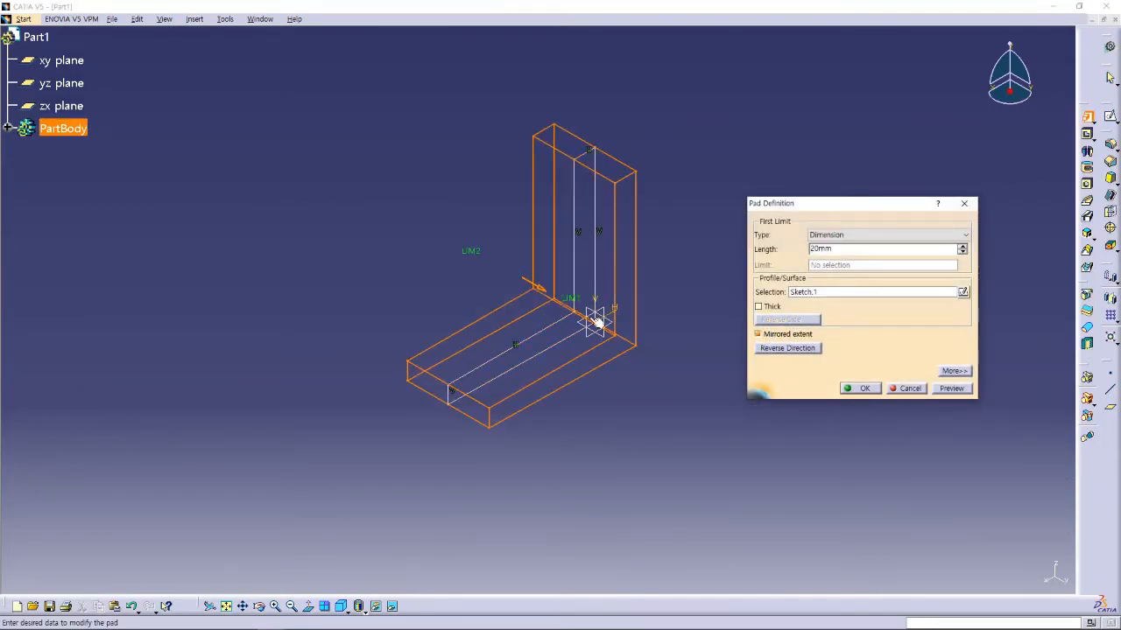
left_click_drag(470, 252, 587, 308)
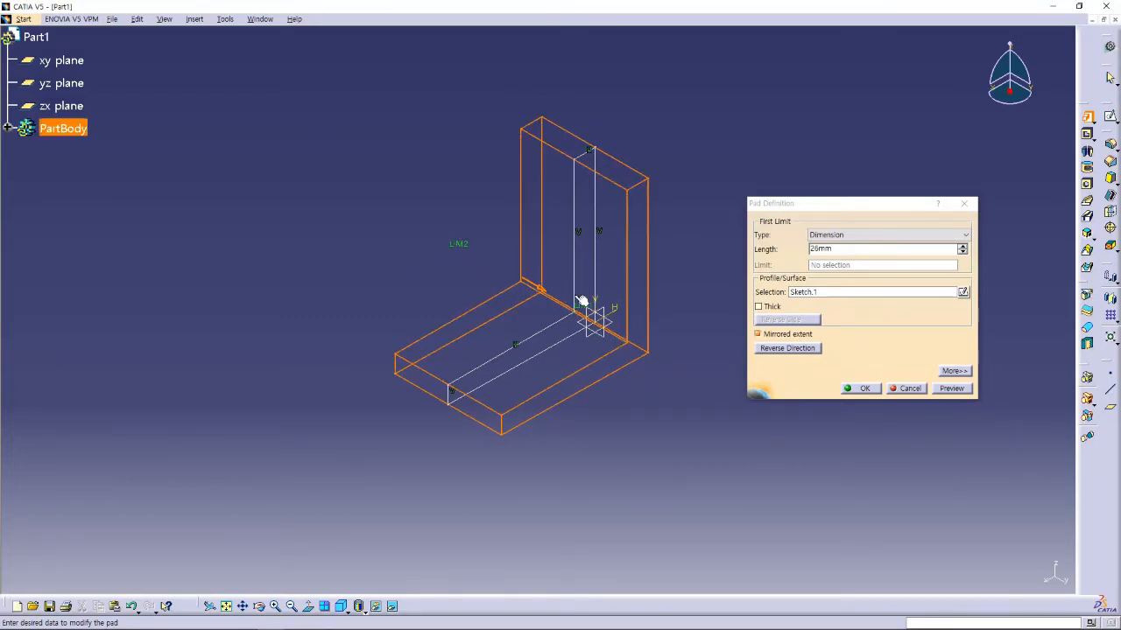
mouse_move(585, 306)
left_mouse_down()
mouse_move(660, 355)
mouse_move(616, 318)
mouse_move(633, 325)
mouse_move(597, 303)
mouse_move(655, 352)
mouse_move(594, 313)
left_mouse_up()
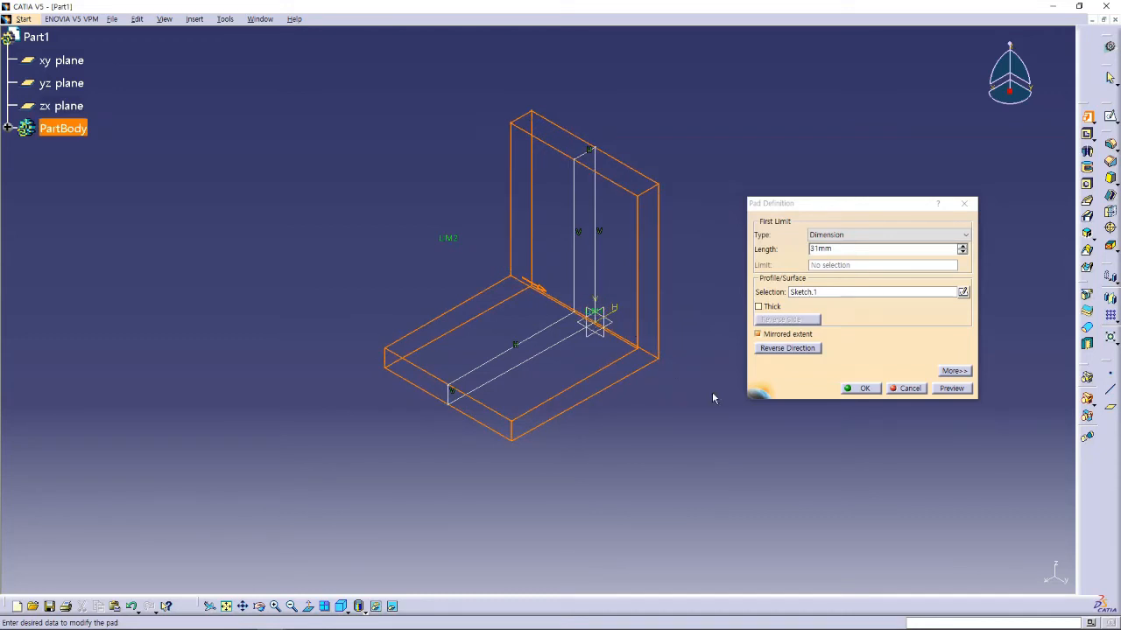
left_click(864, 389)
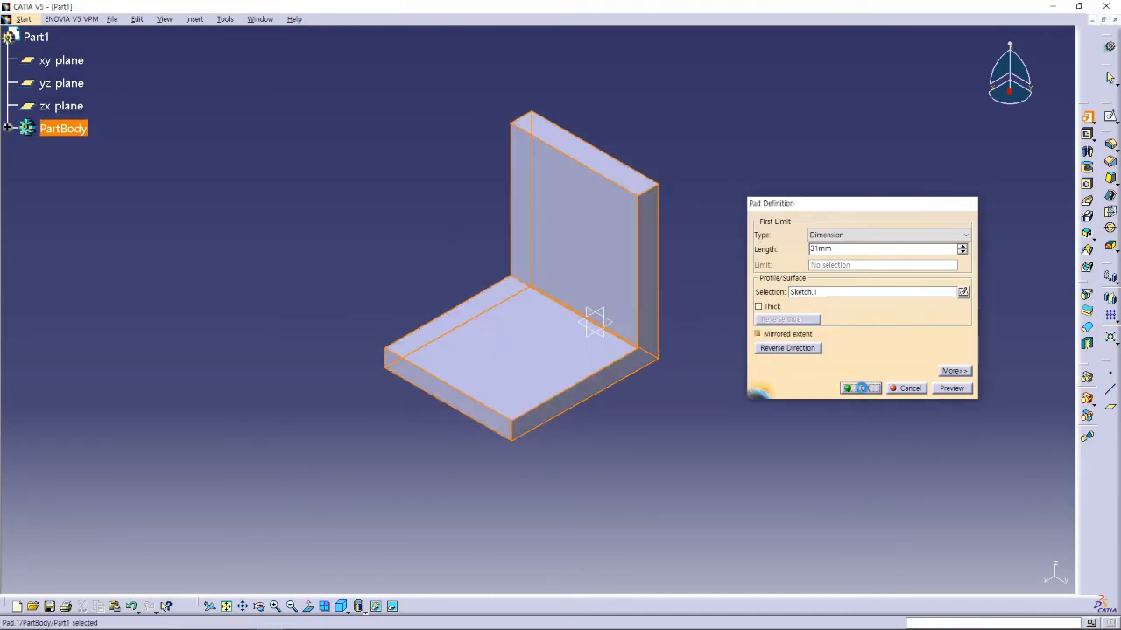
middle_click_drag(748, 409, 683, 392)
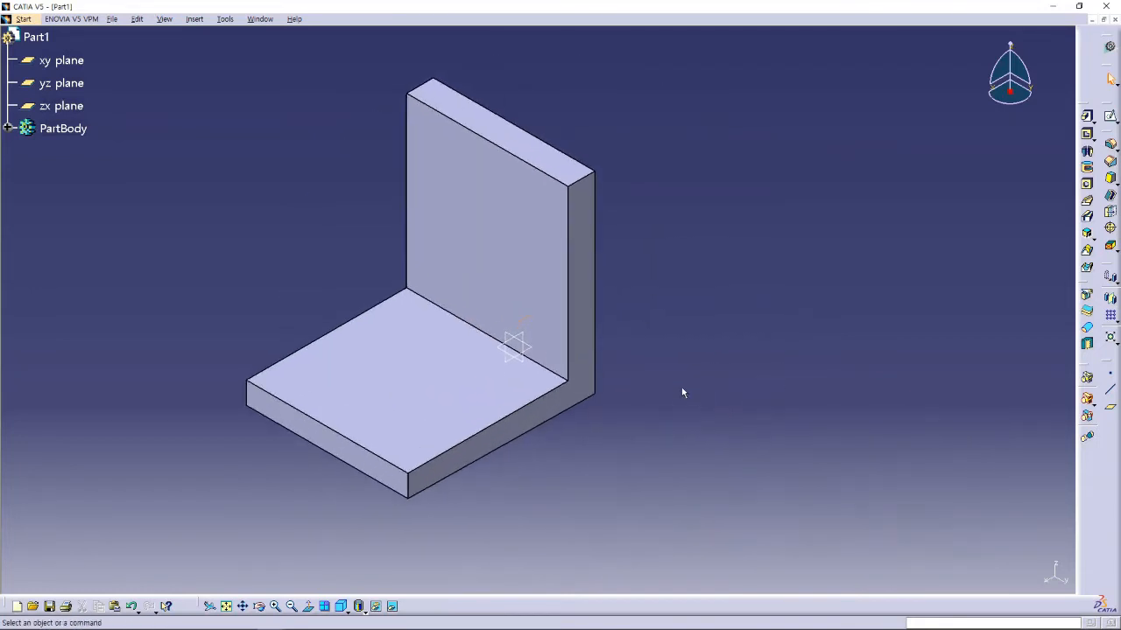
Expand PartBody in the tree and open a second sketch on the zx plane.
left_click(5, 128)
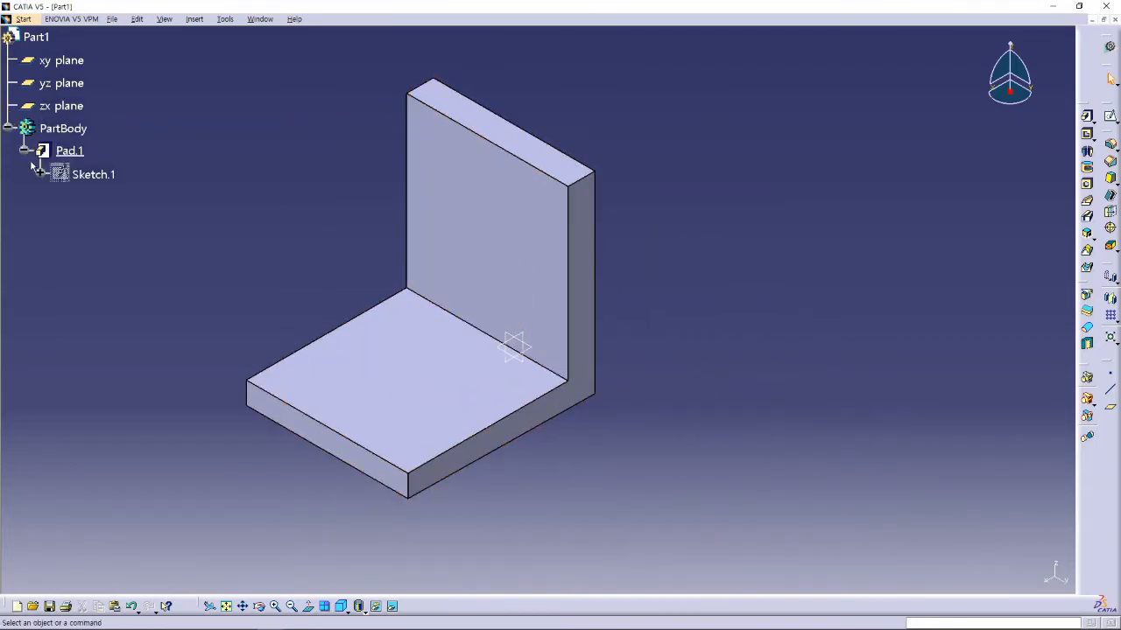
left_click(24, 151)
middle_click_drag(770, 430, 791, 400)
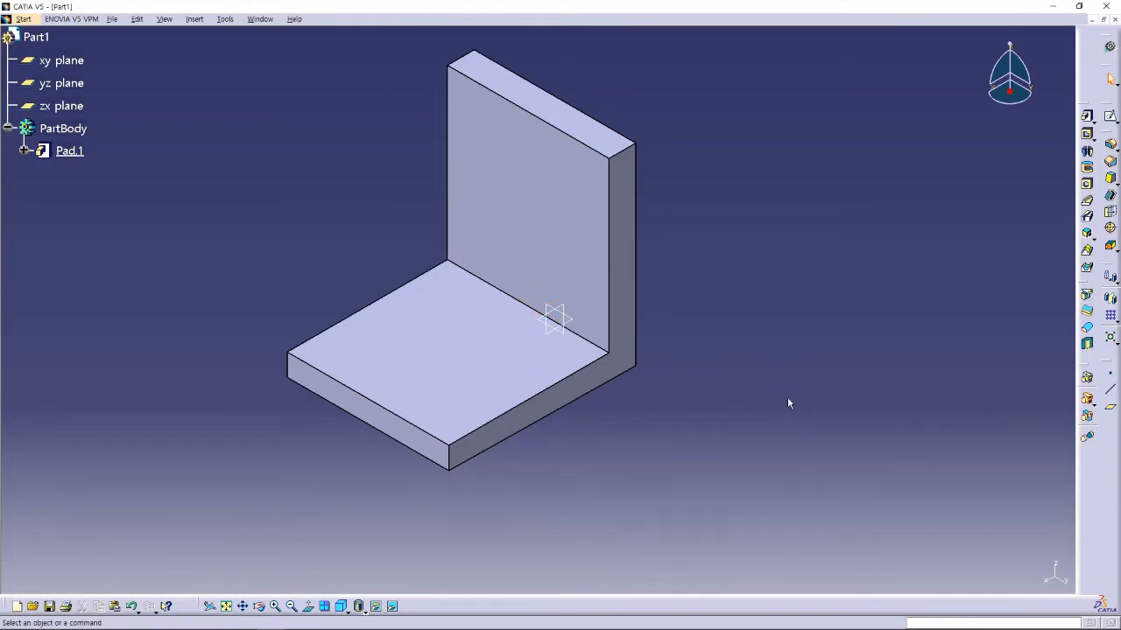
left_click(562, 306)
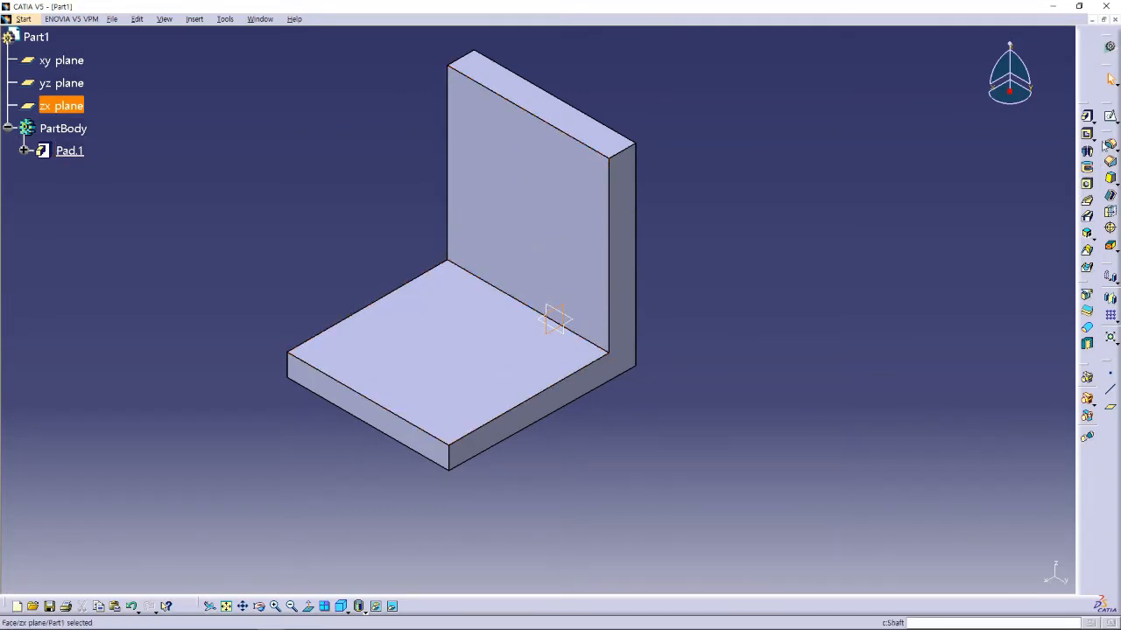
left_click(1110, 115)
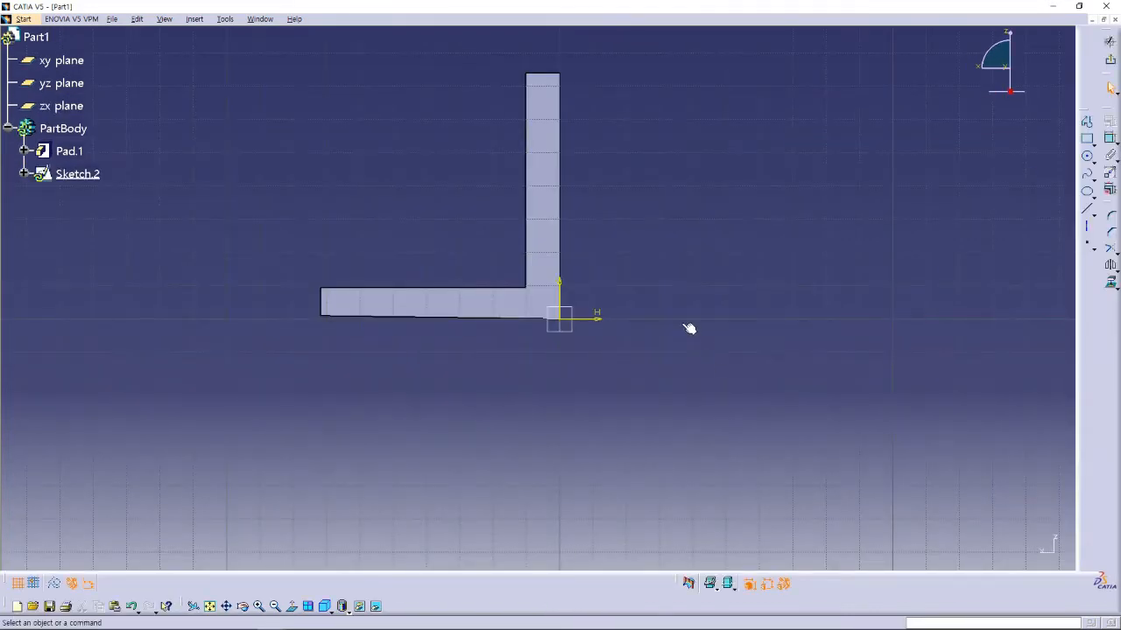
middle_click_drag(681, 323, 709, 367)
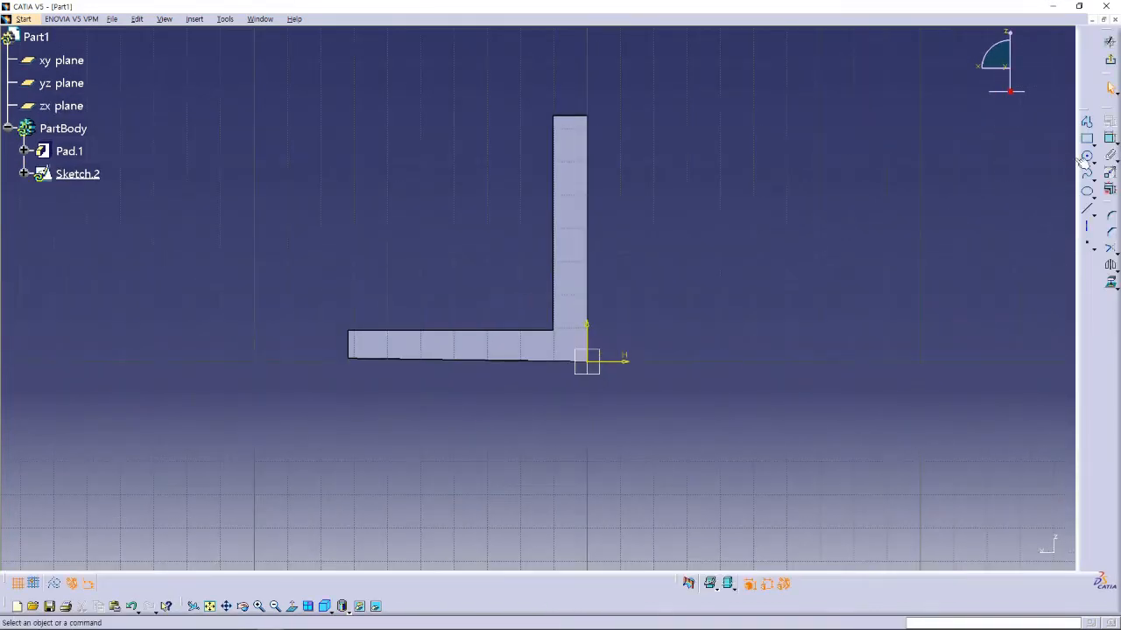
Sketch an open diagonal line across the inner corner of the L-shape, starting at about H -17 mm, V 54 mm and clear of both legs.
left_click(1087, 210)
left_click(529, 182)
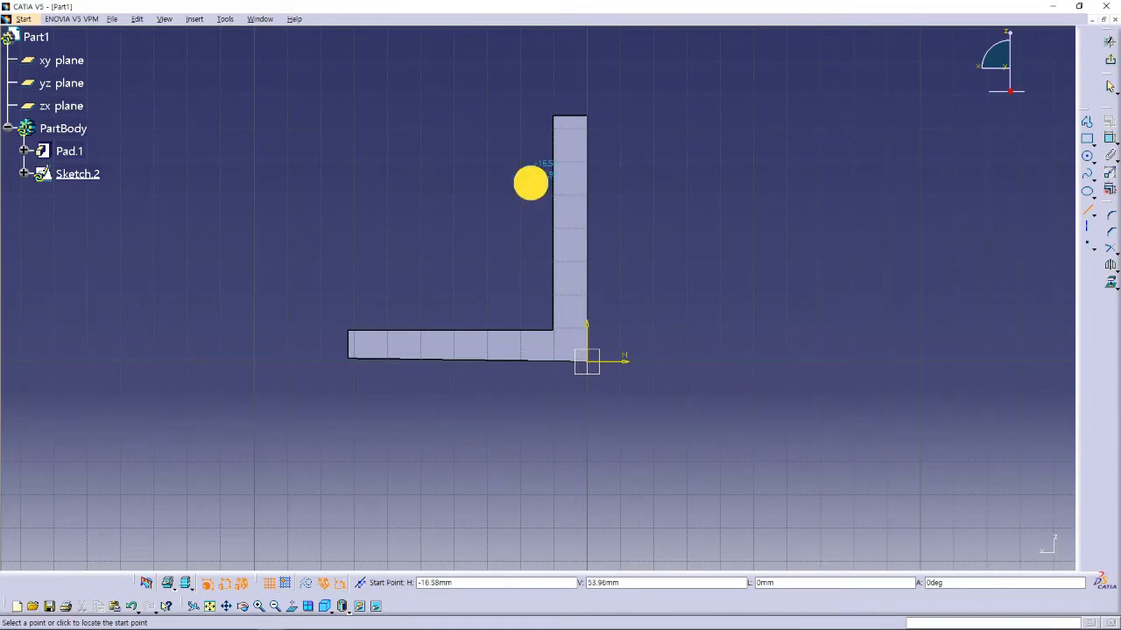
left_click(407, 306)
left_click(831, 364)
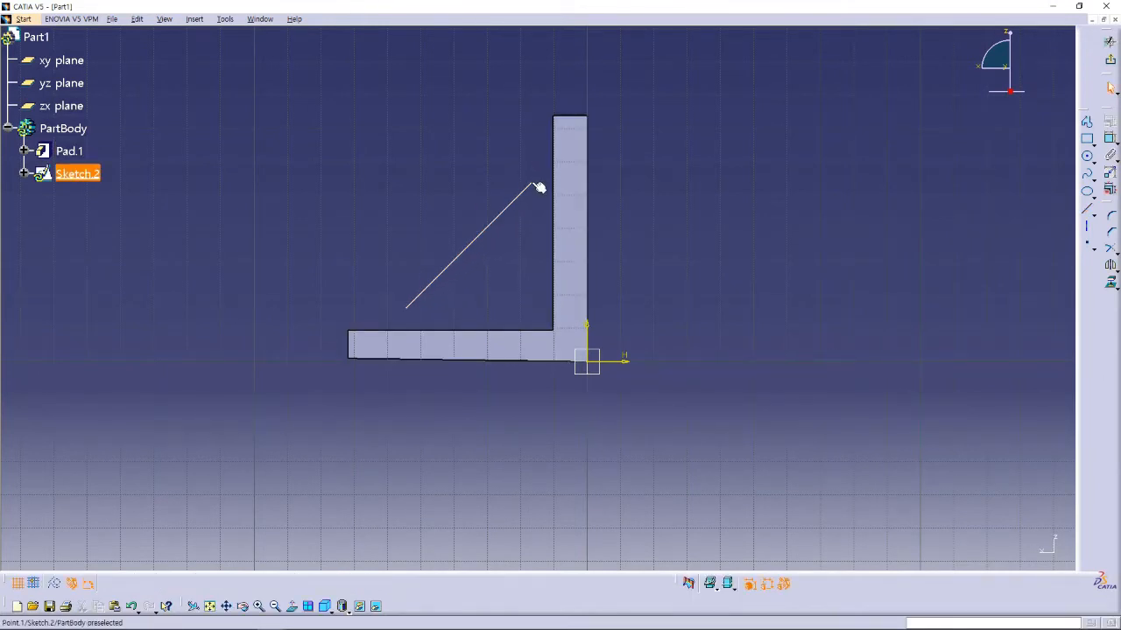
Shift both endpoints of the diagonal line slightly outward and exit the sketch.
mouse_move(534, 185)
left_mouse_down()
mouse_move(491, 93)
mouse_move(528, 180)
left_mouse_up()
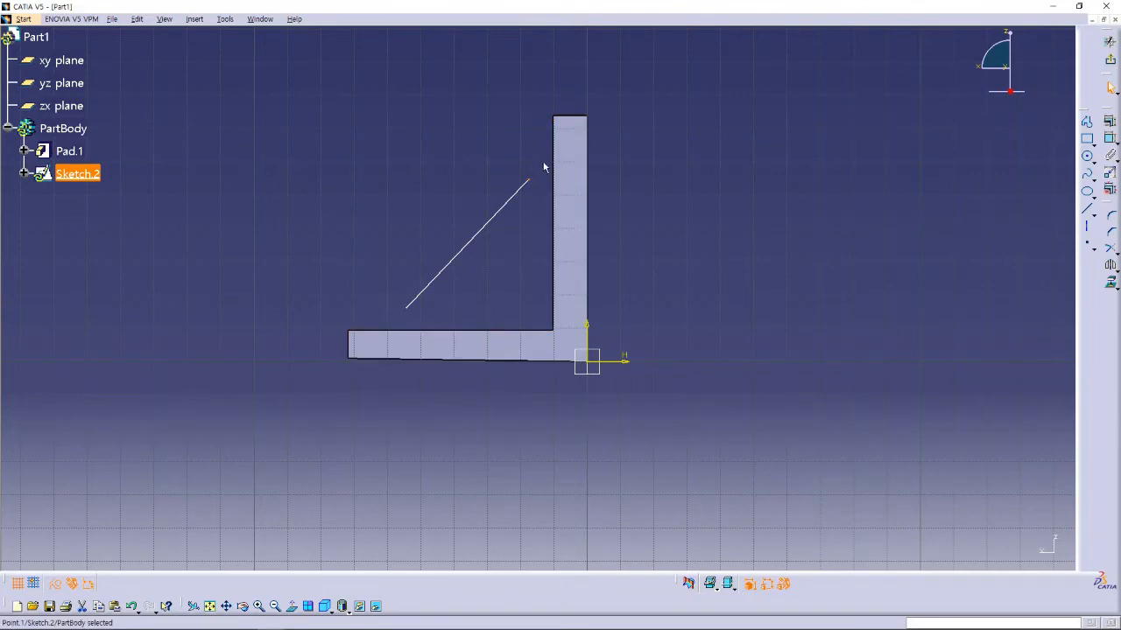
mouse_move(407, 308)
left_mouse_down()
mouse_move(360, 283)
mouse_move(388, 313)
mouse_move(399, 308)
left_mouse_up()
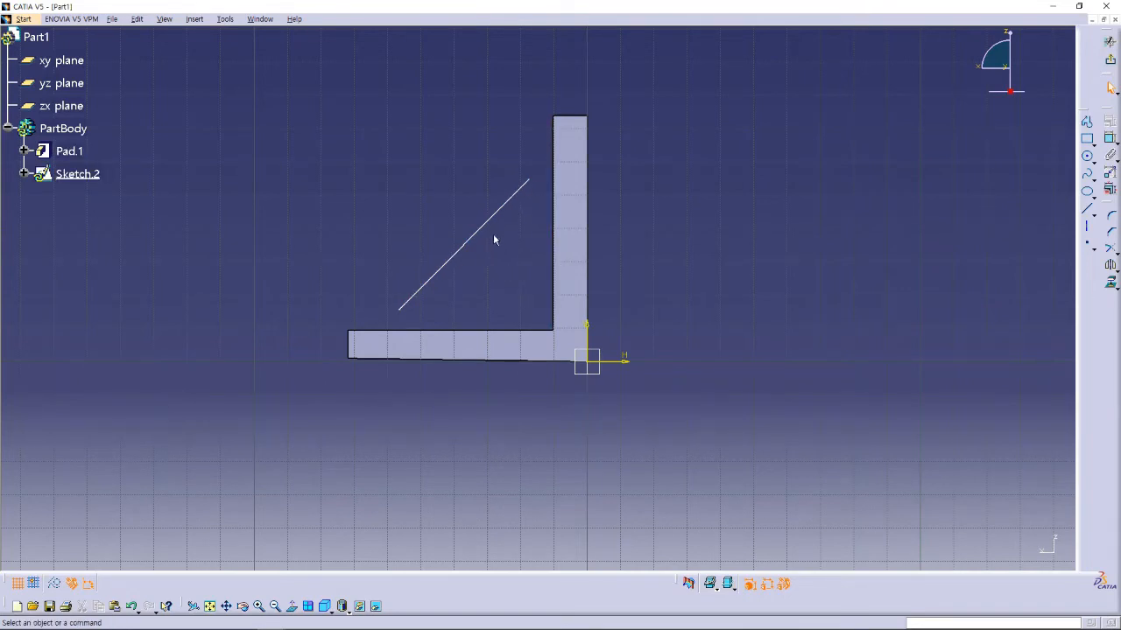
left_click(1110, 59)
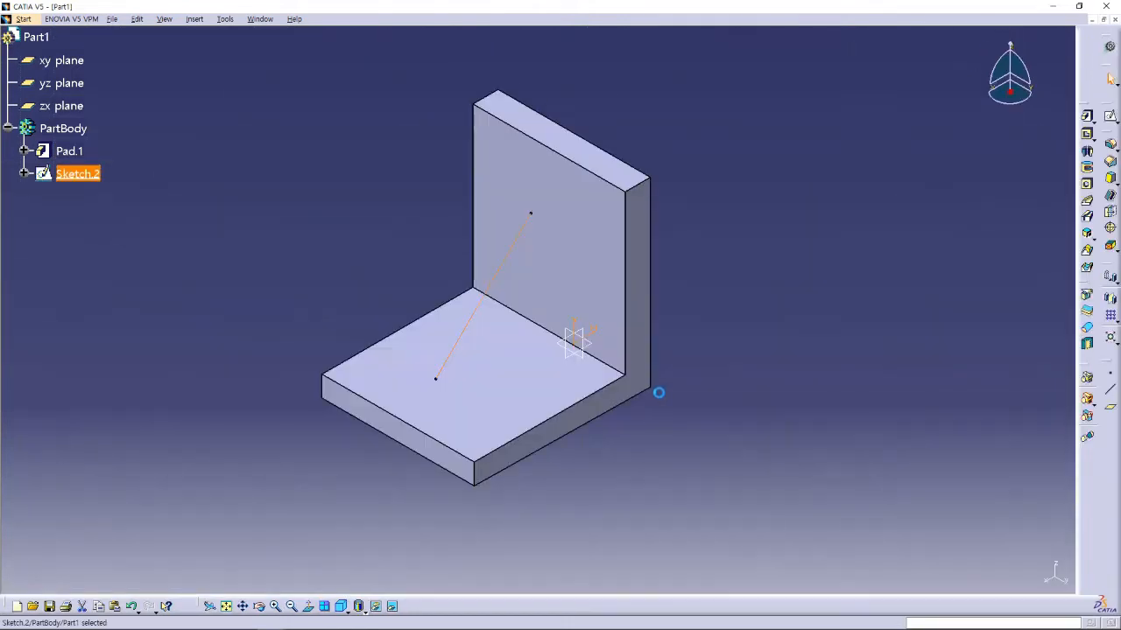
middle_click_drag(723, 404, 634, 372)
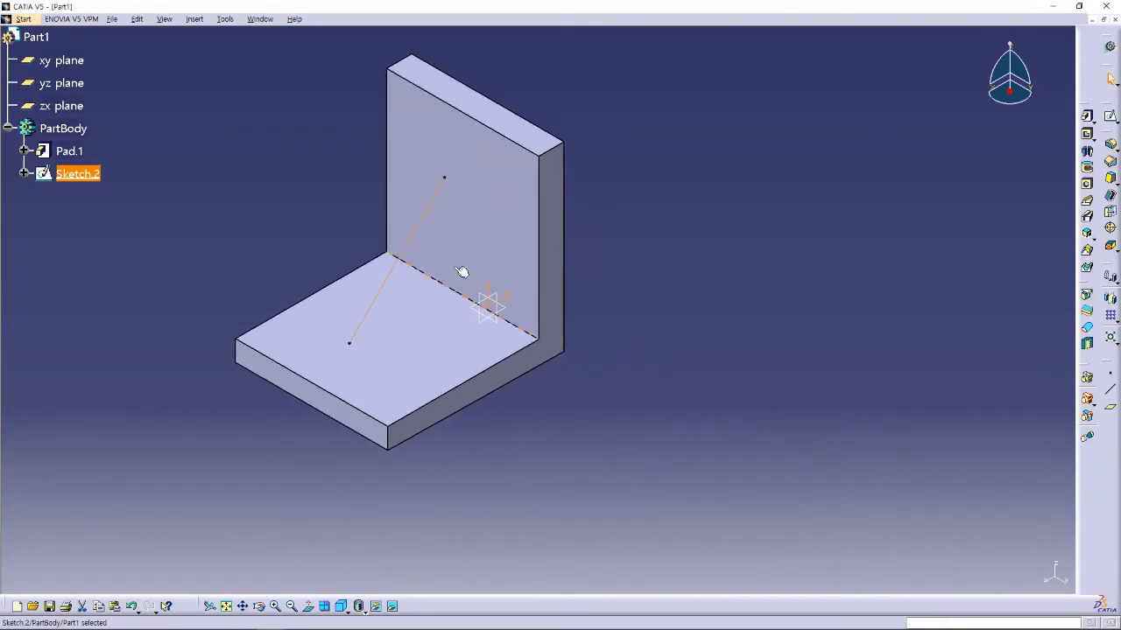
left_click(409, 256)
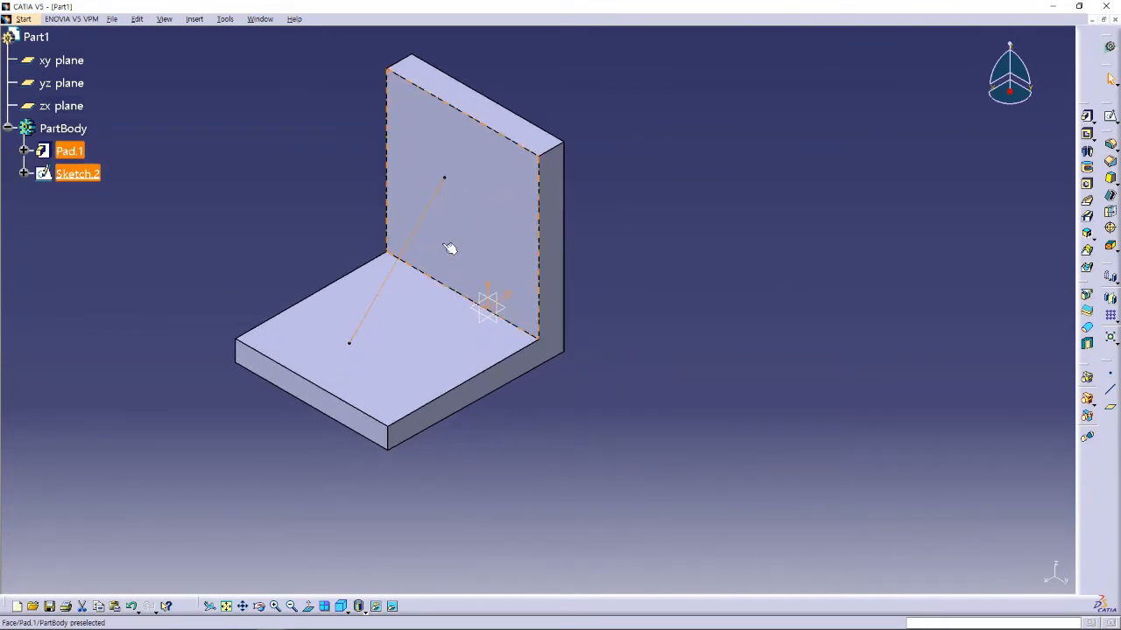
Start a Stiffener feature using the diagonal line sketch as its profile.
left_click(1093, 252)
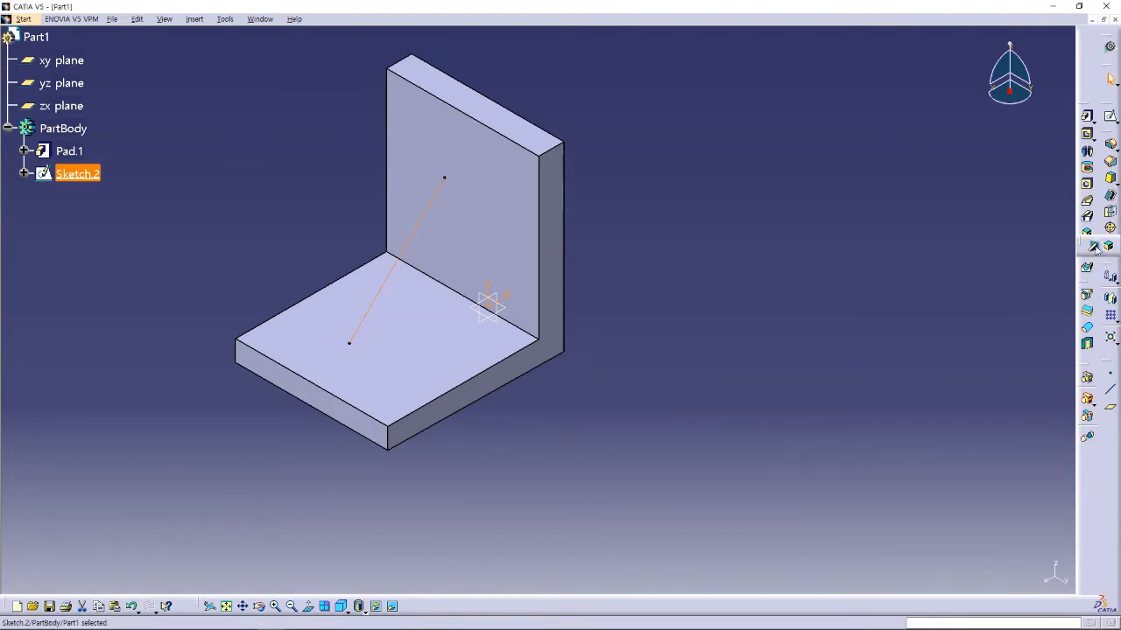
left_click(1095, 247)
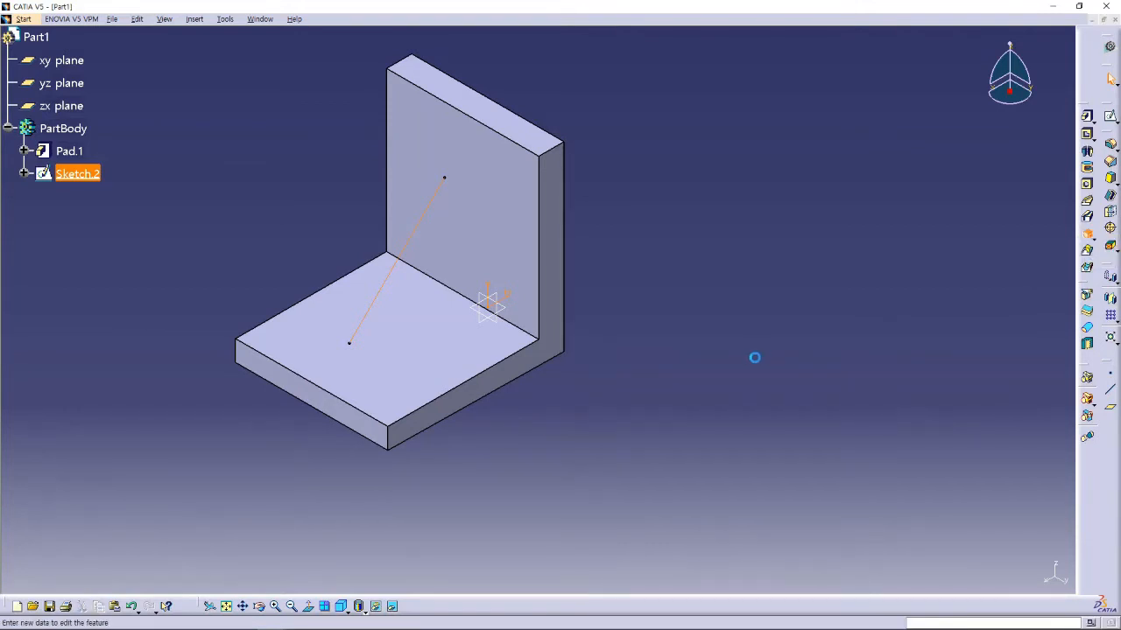
left_click_drag(496, 285, 759, 172)
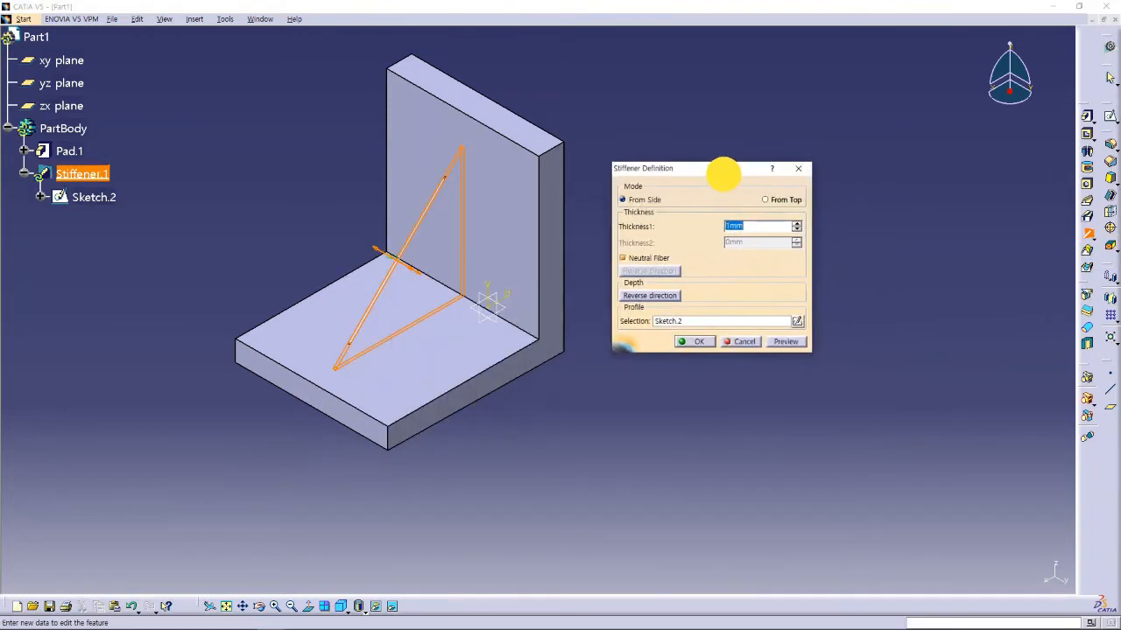
middle_click_drag(537, 393, 546, 429, "ctrl")
left_click_drag(716, 170, 727, 205)
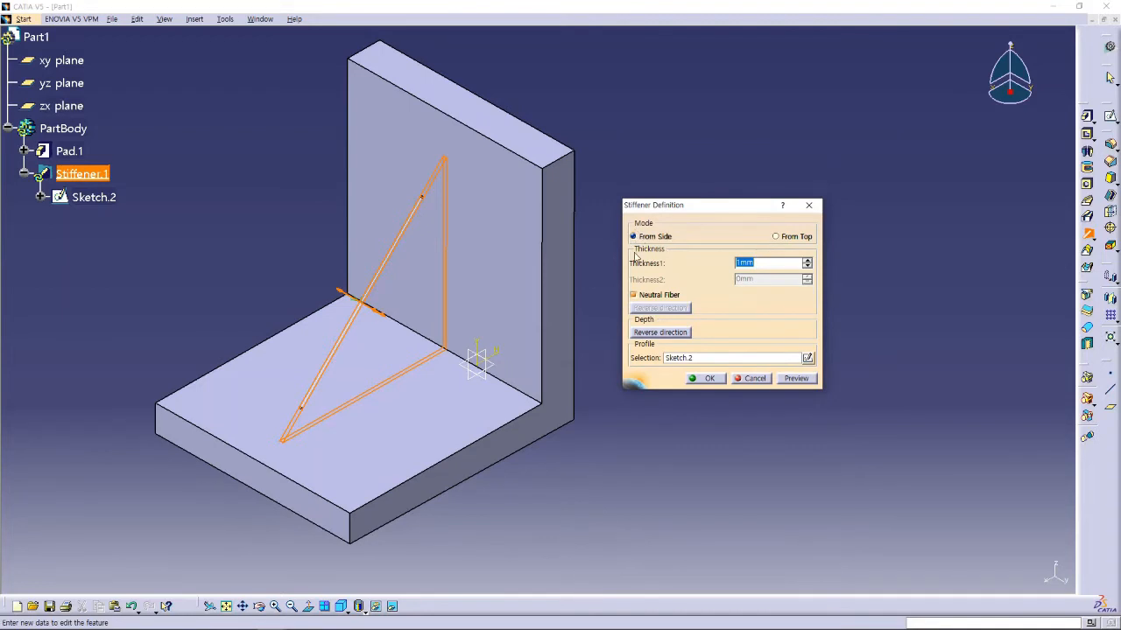
Try the From Top mode for the stiffener and return it to From Side.
left_click(775, 237)
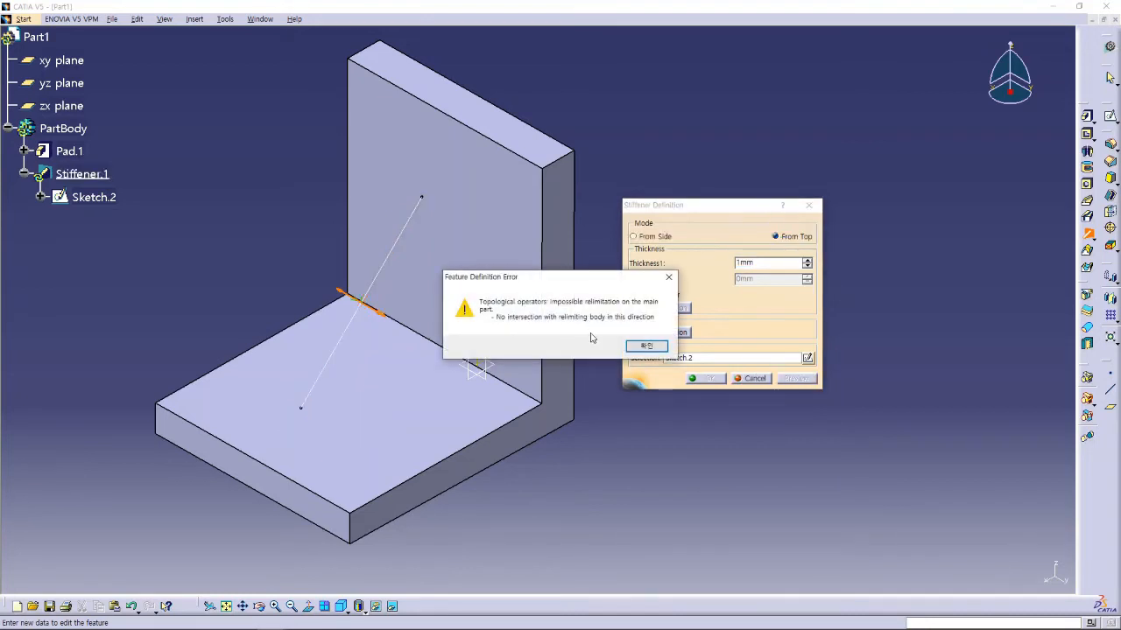
left_click(646, 346)
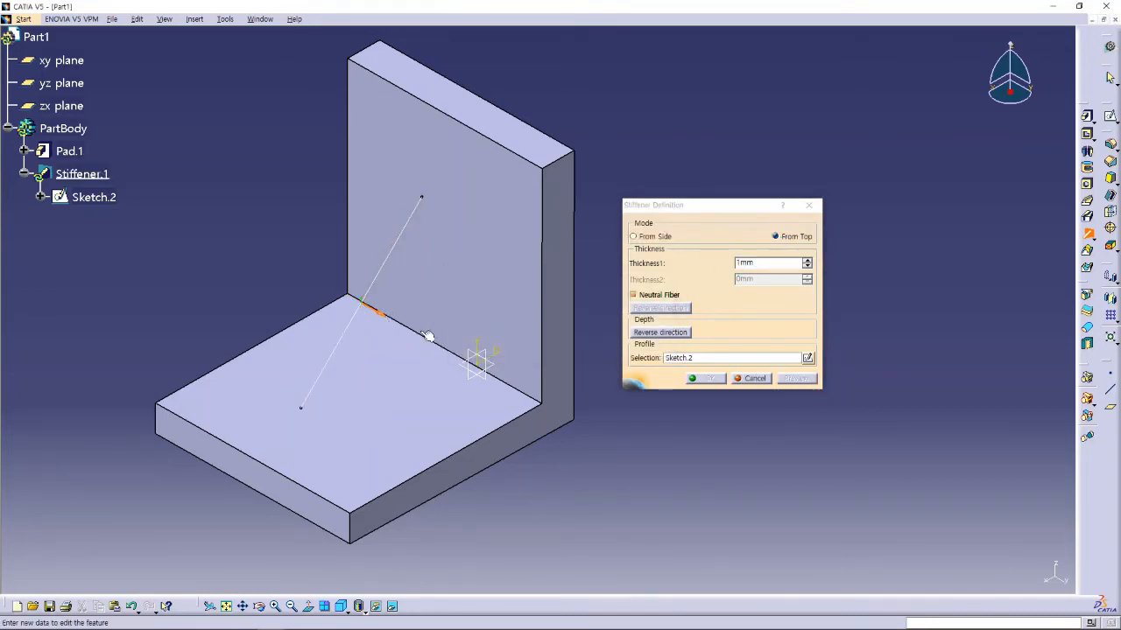
left_click(650, 240)
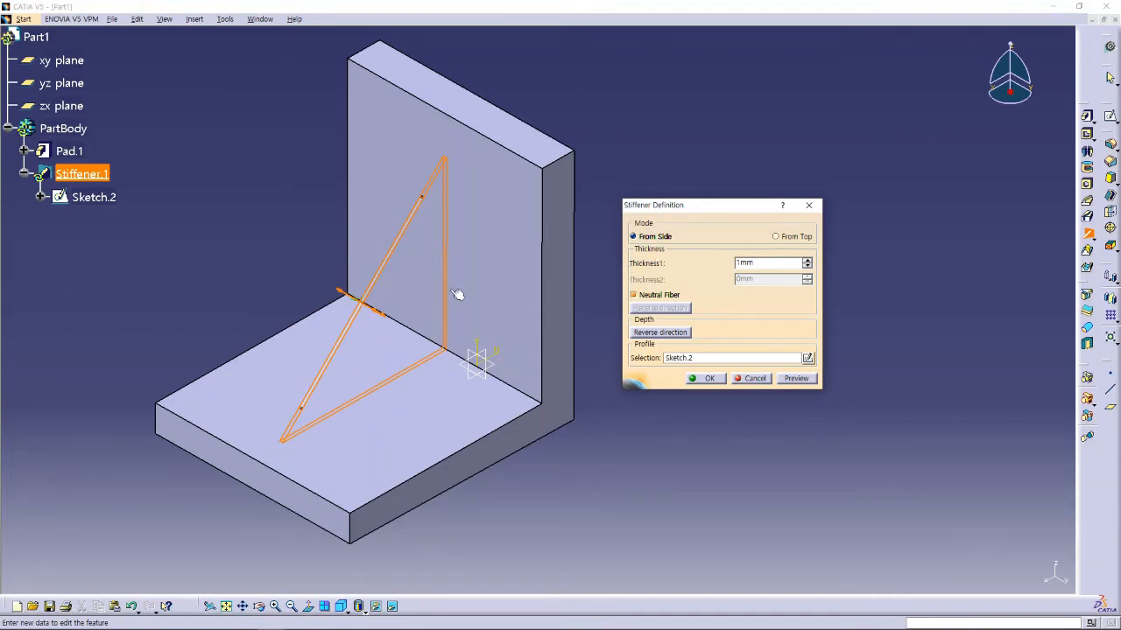
Set the stiffener's Thickness1 to 5 mm in From Side mode and preview the rib.
left_click(706, 265)
type("5")
left_click(658, 236)
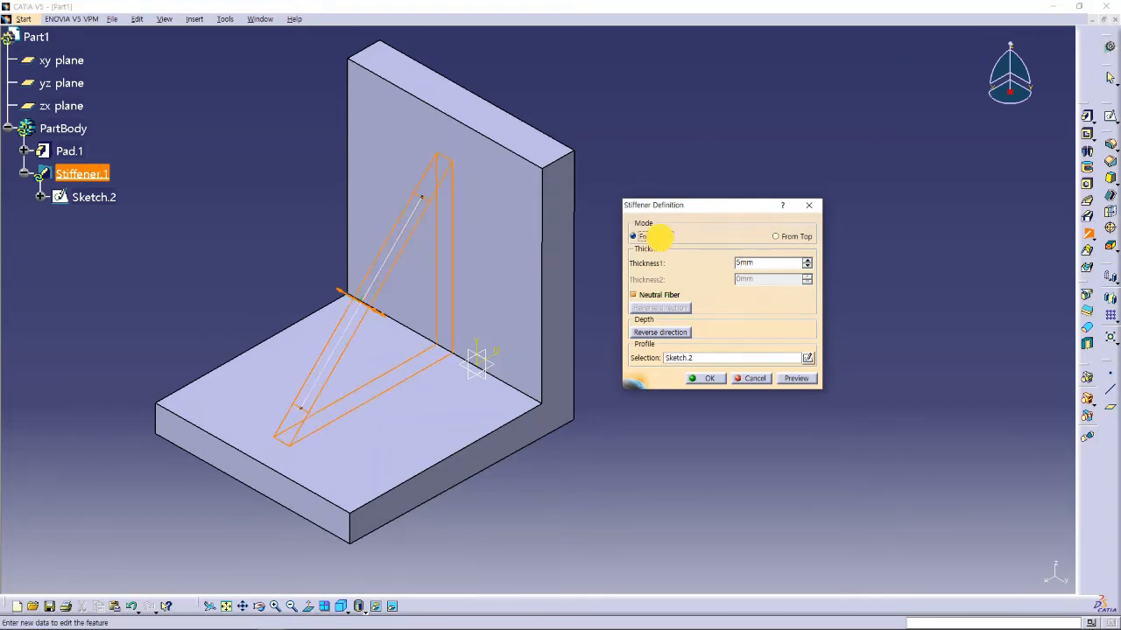
left_click(793, 378)
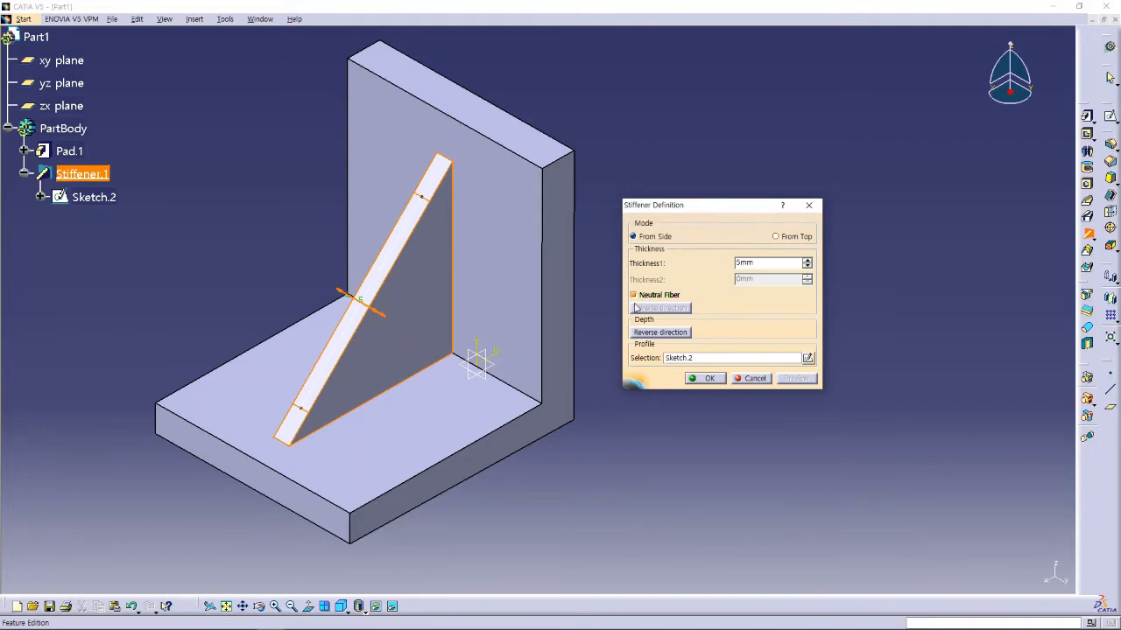
middle_click_drag(386, 324, 404, 294)
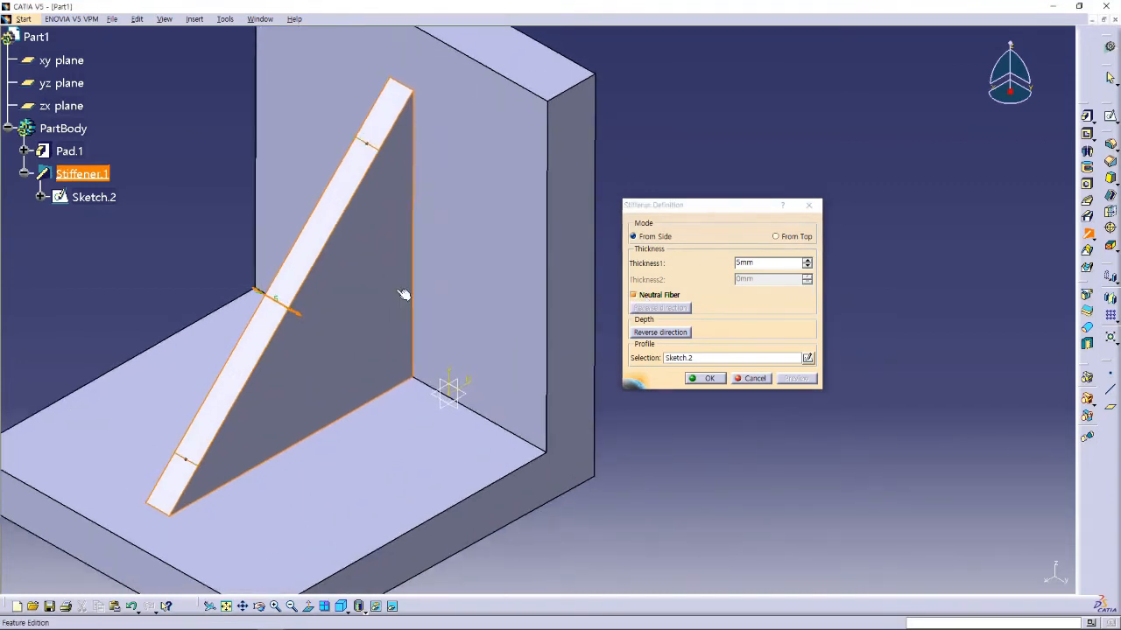
middle_click_drag(316, 308, 432, 298)
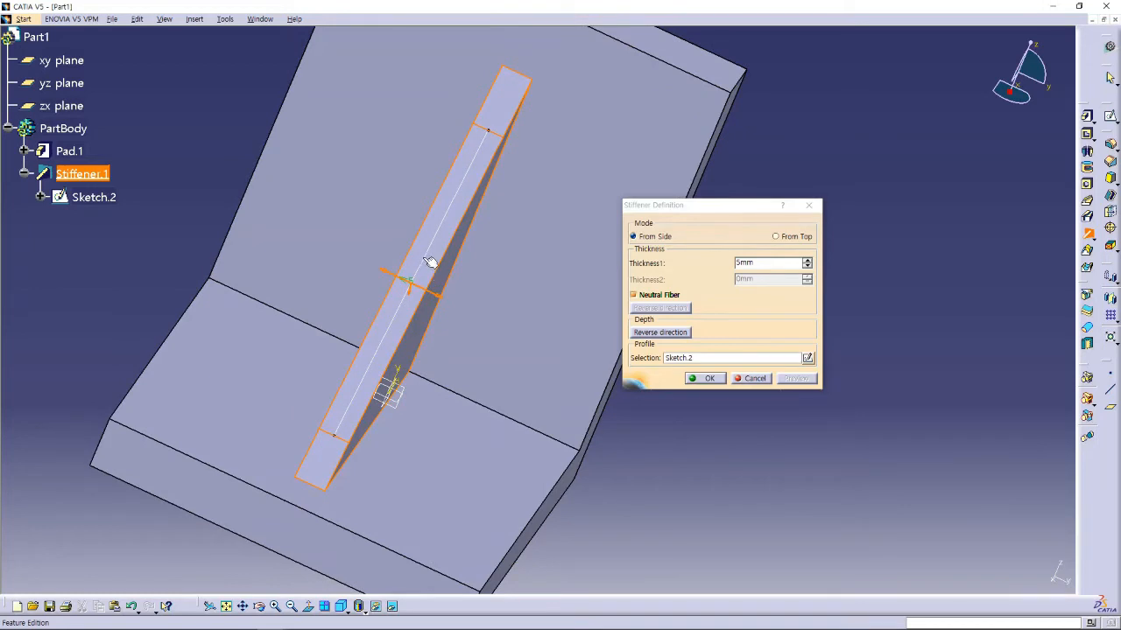
middle_click_drag(425, 325, 438, 251)
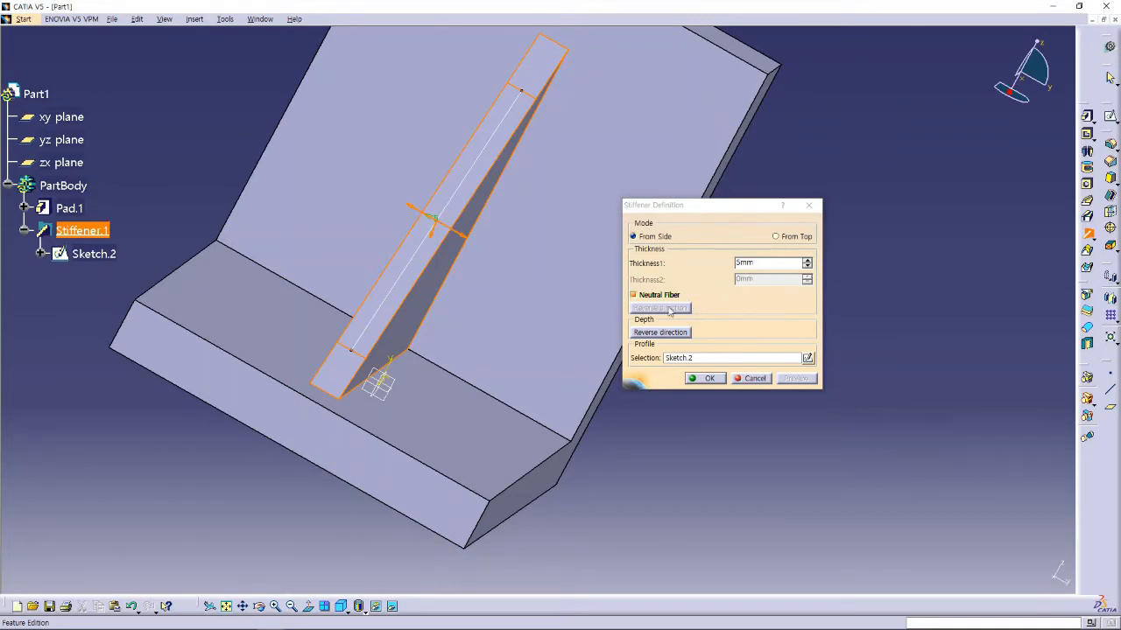
Turn off Neutral Fiber and preview the stiffener's thickness on one side of the line, then reversed to the other side.
left_click(633, 295)
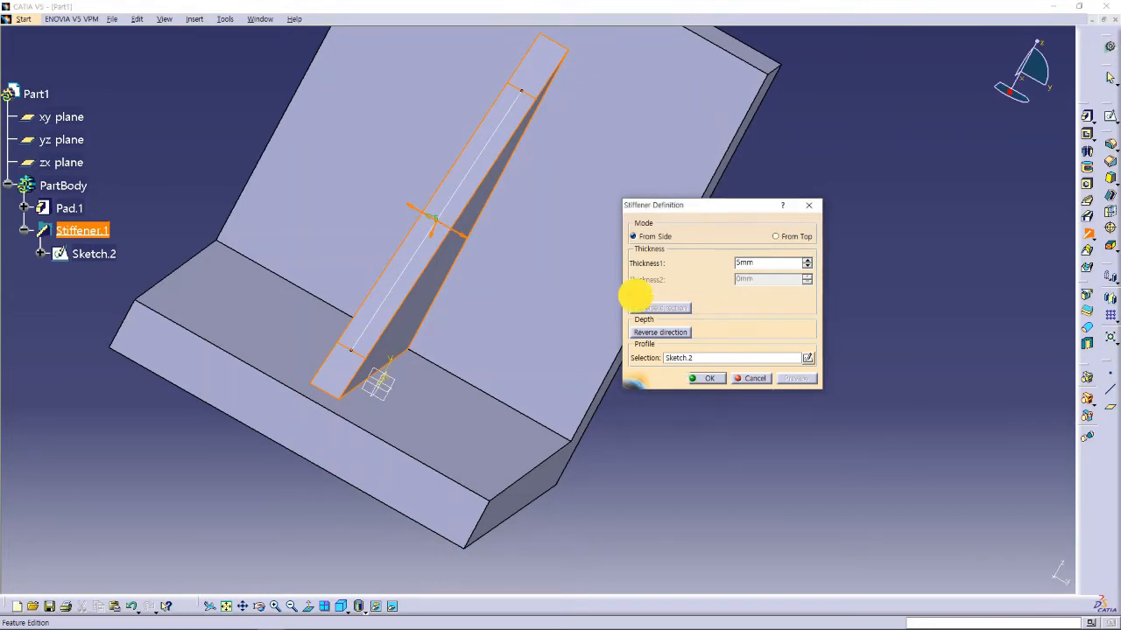
left_click(792, 378)
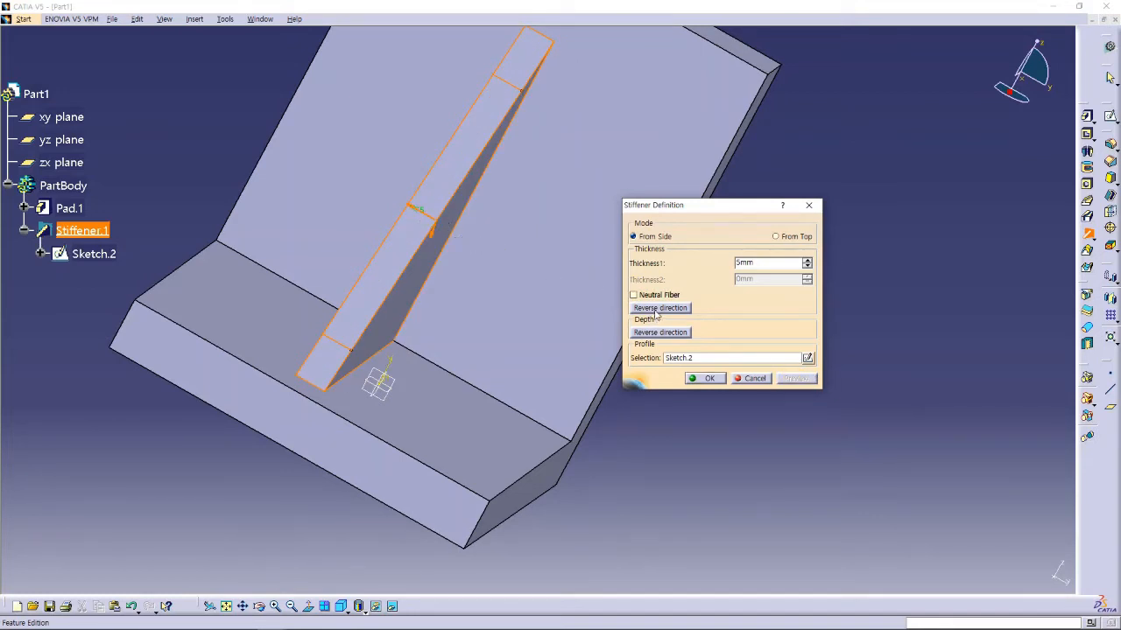
left_click(659, 309)
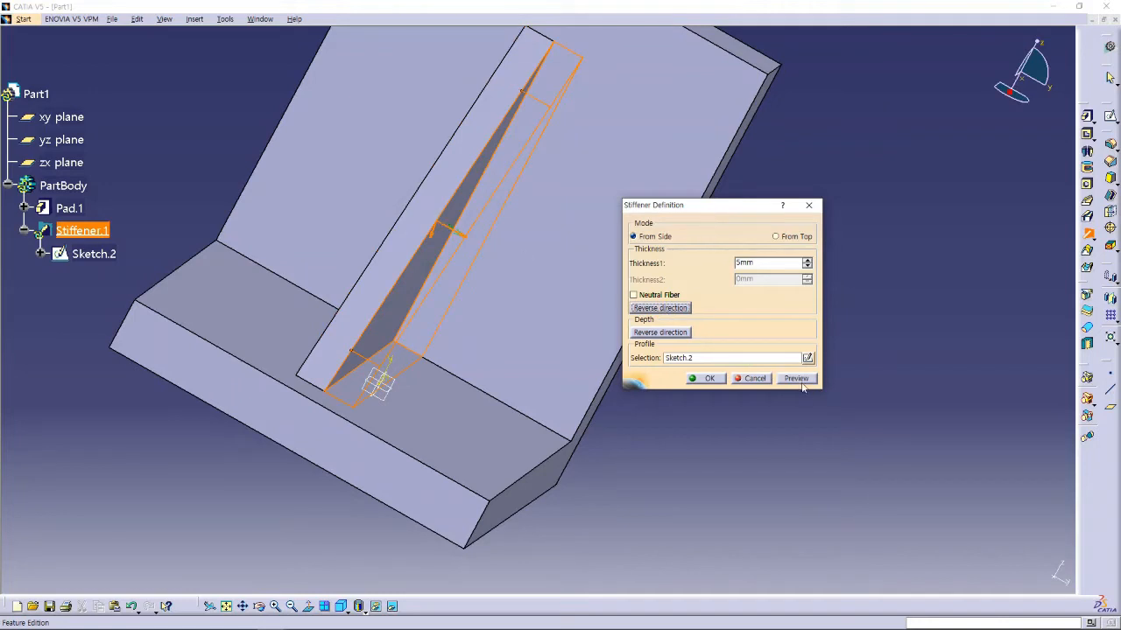
left_click(798, 378)
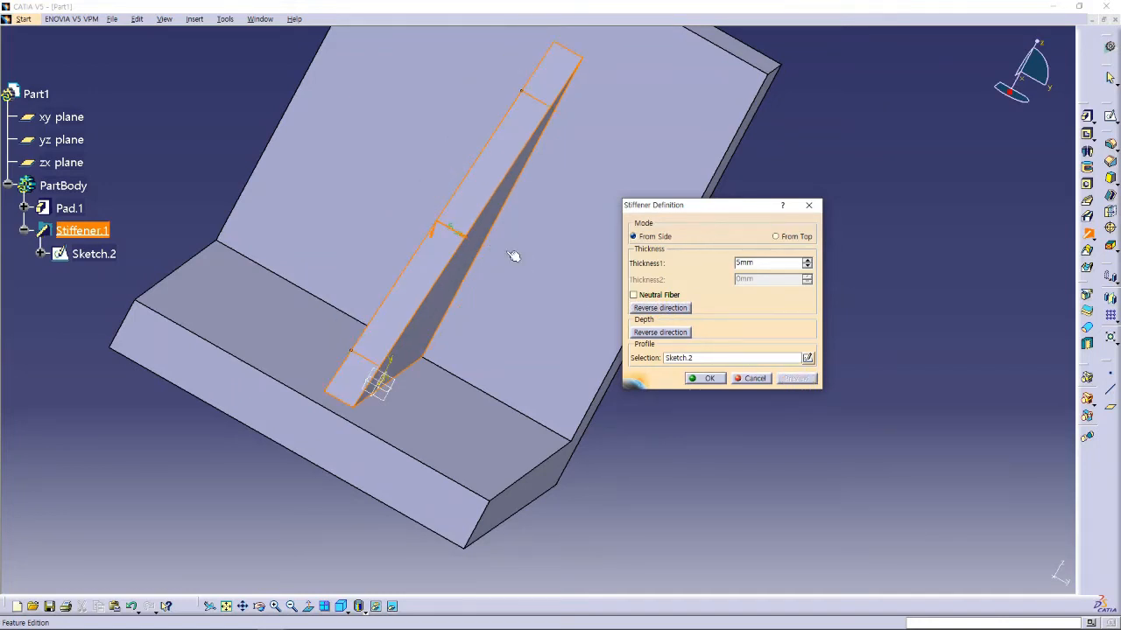
middle_click_drag(426, 246, 453, 234)
Turn Neutral Fiber back on and preview the stiffener centred on the diagonal line.
left_click(633, 295)
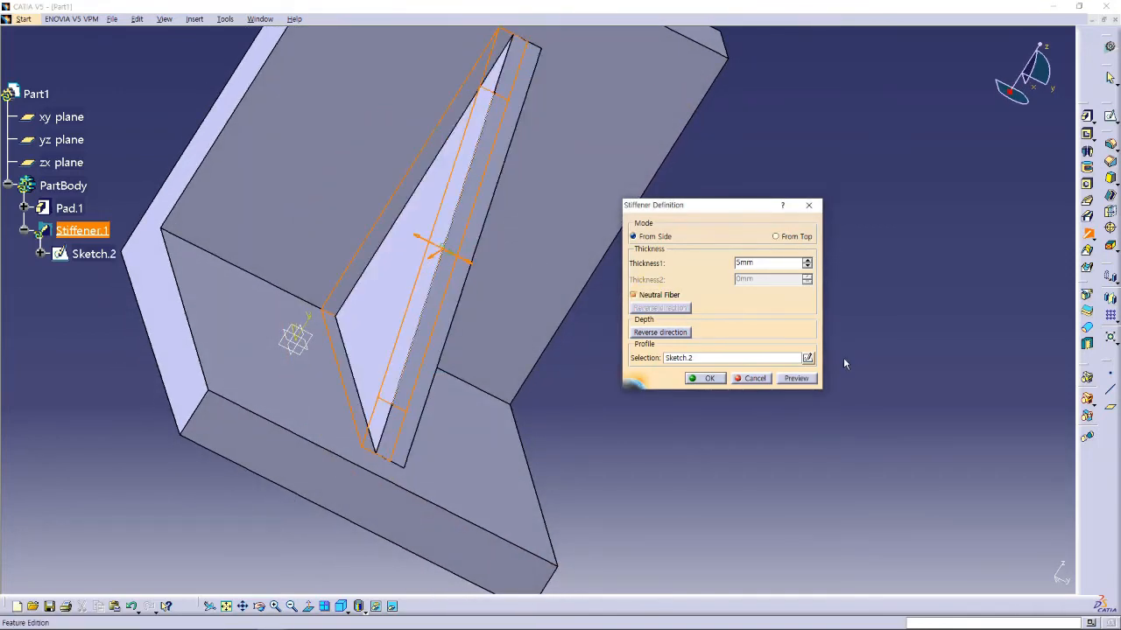
middle_click_drag(558, 291, 499, 285)
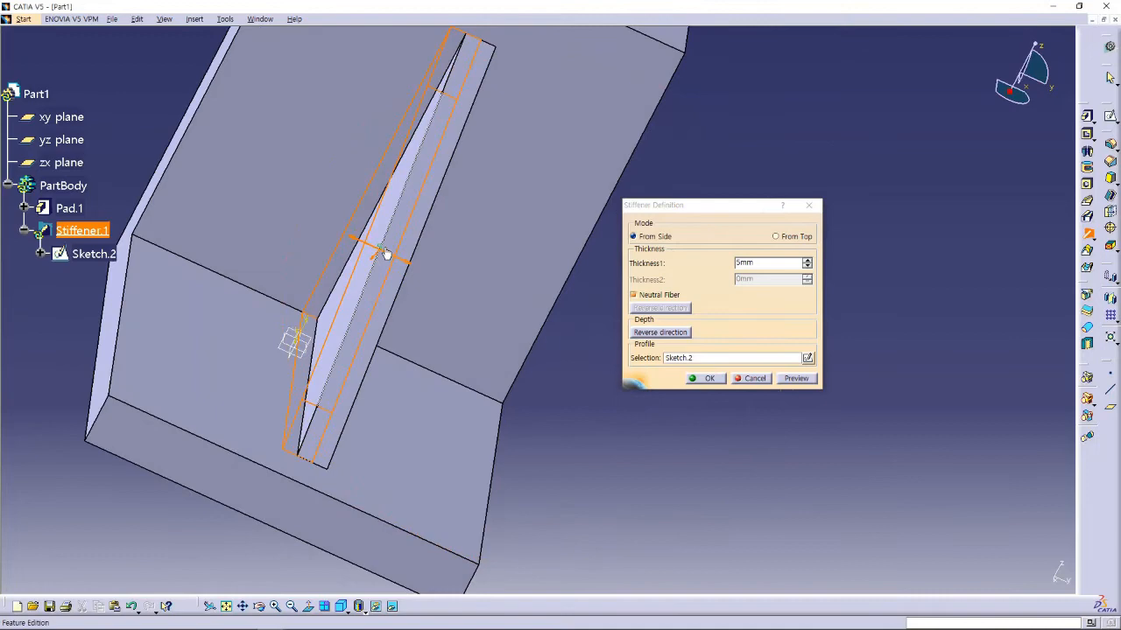
left_click(797, 379)
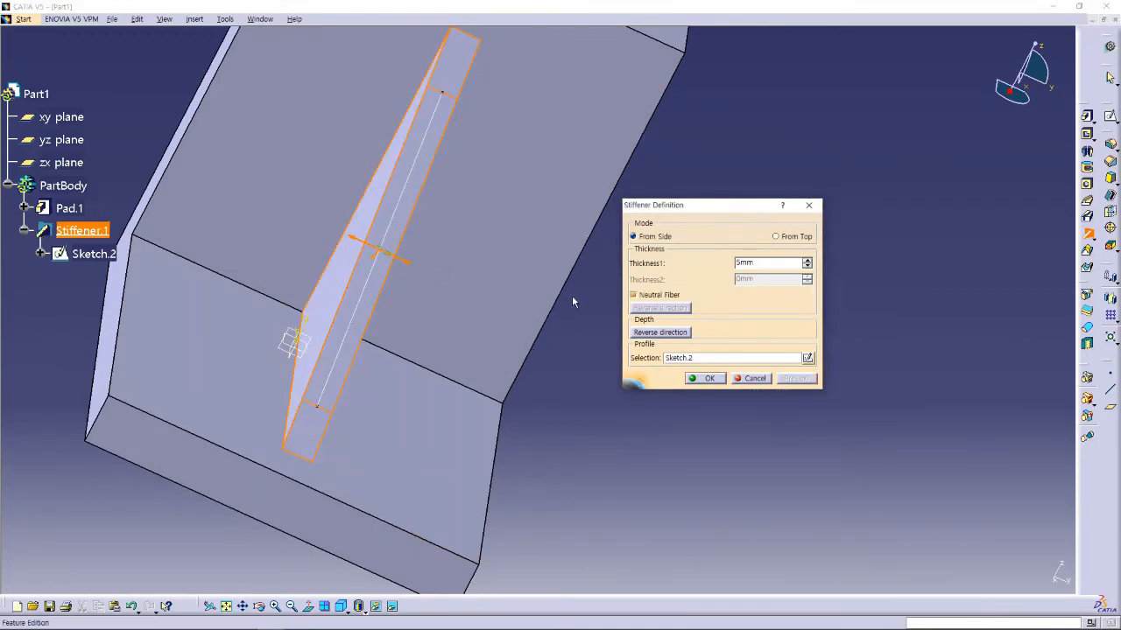
mouse_move(573, 297)
middle_mouse_down()
mouse_move(458, 290)
mouse_move(367, 260)
mouse_move(391, 243)
mouse_move(463, 375)
mouse_move(508, 293)
mouse_move(469, 301)
middle_mouse_up()
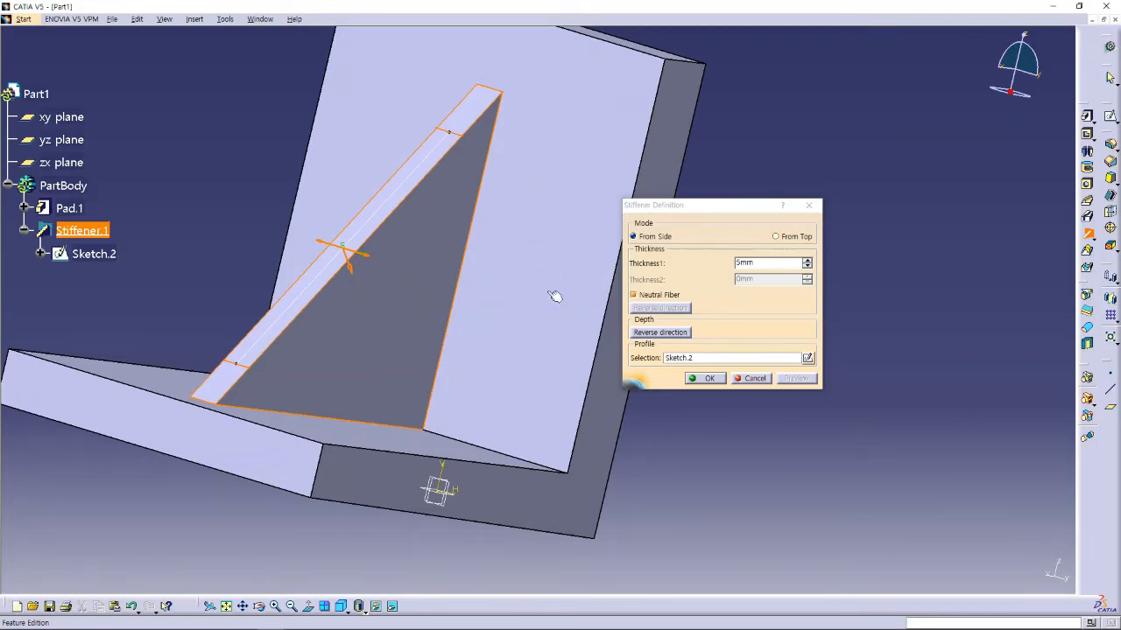
Try reversing the stiffener's depth direction, flip it back toward the inner corner and preview the rib.
left_click(661, 337)
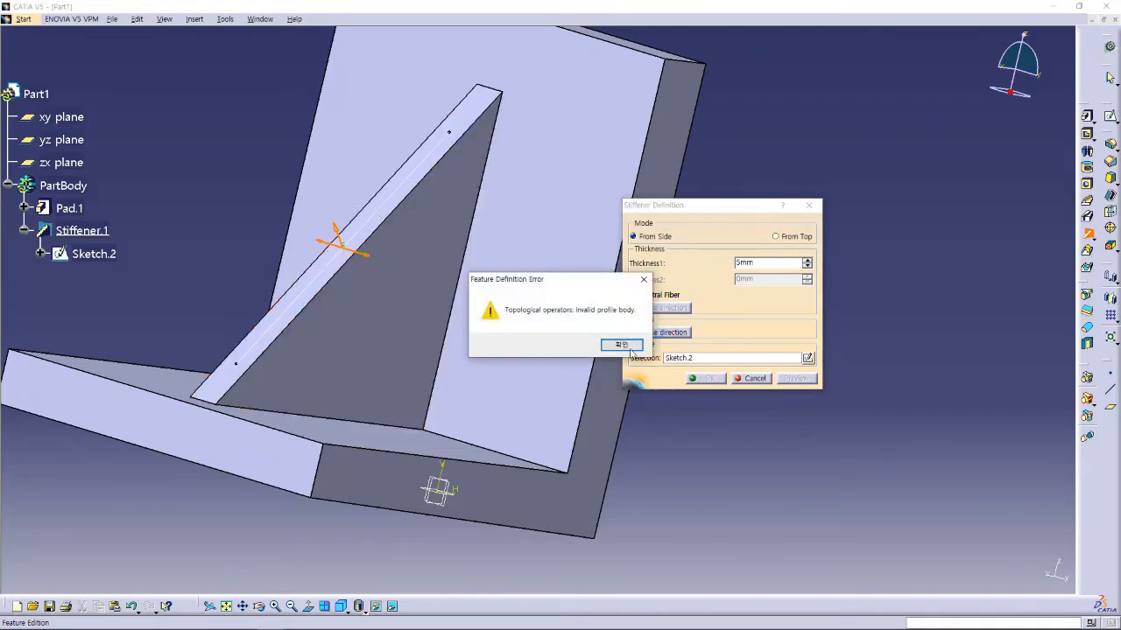
left_click(622, 345)
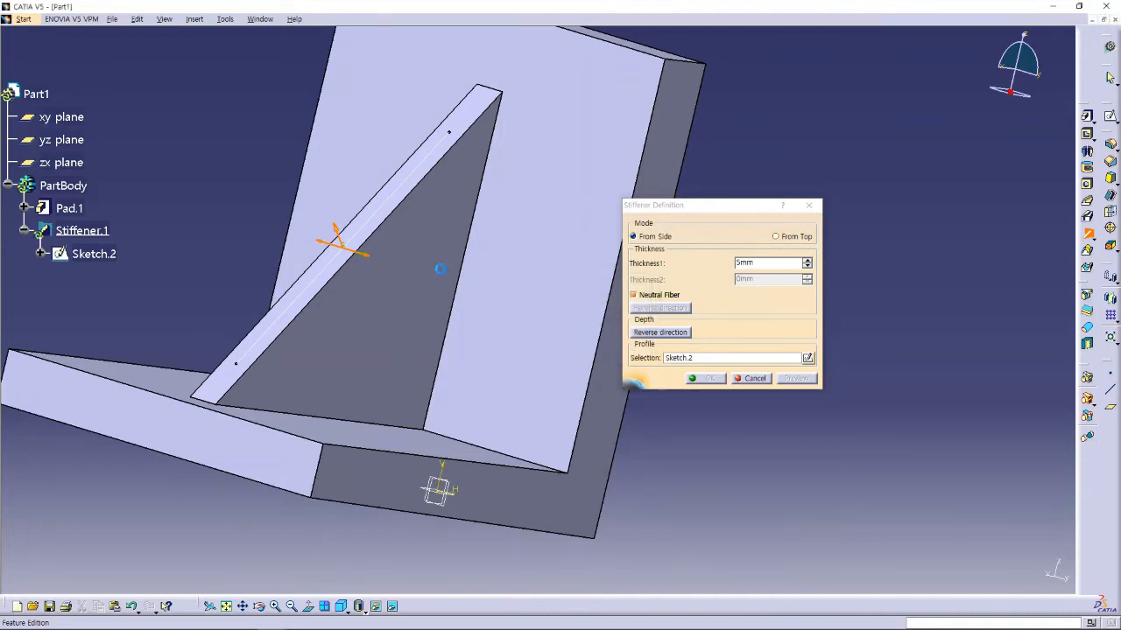
middle_click_drag(475, 300, 353, 236)
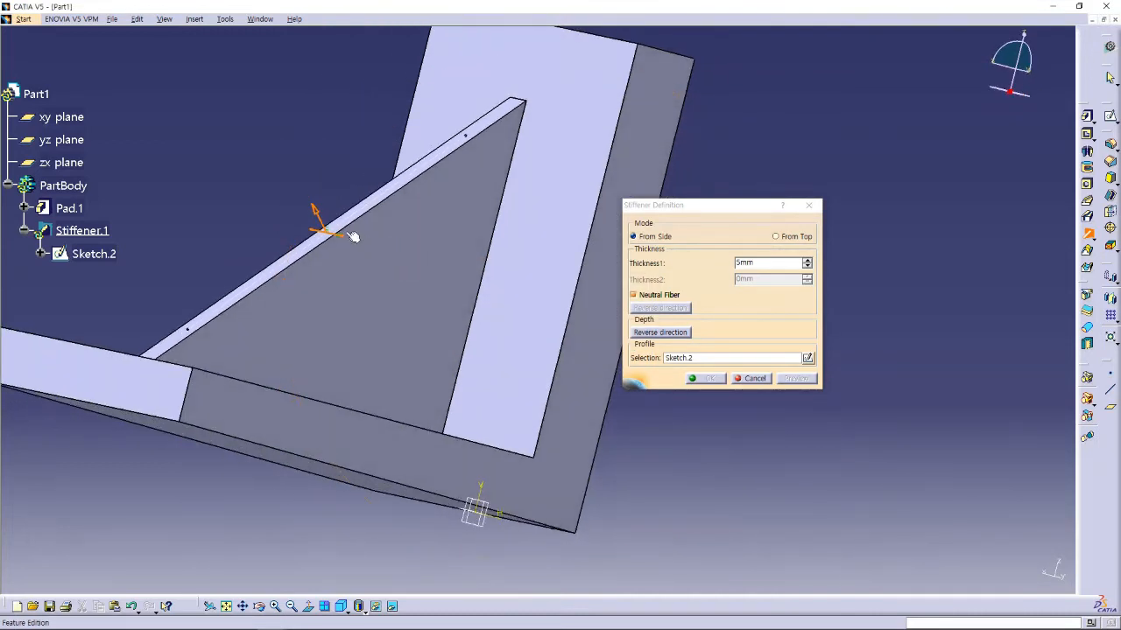
middle_click_drag(405, 280, 458, 321)
left_click(336, 251)
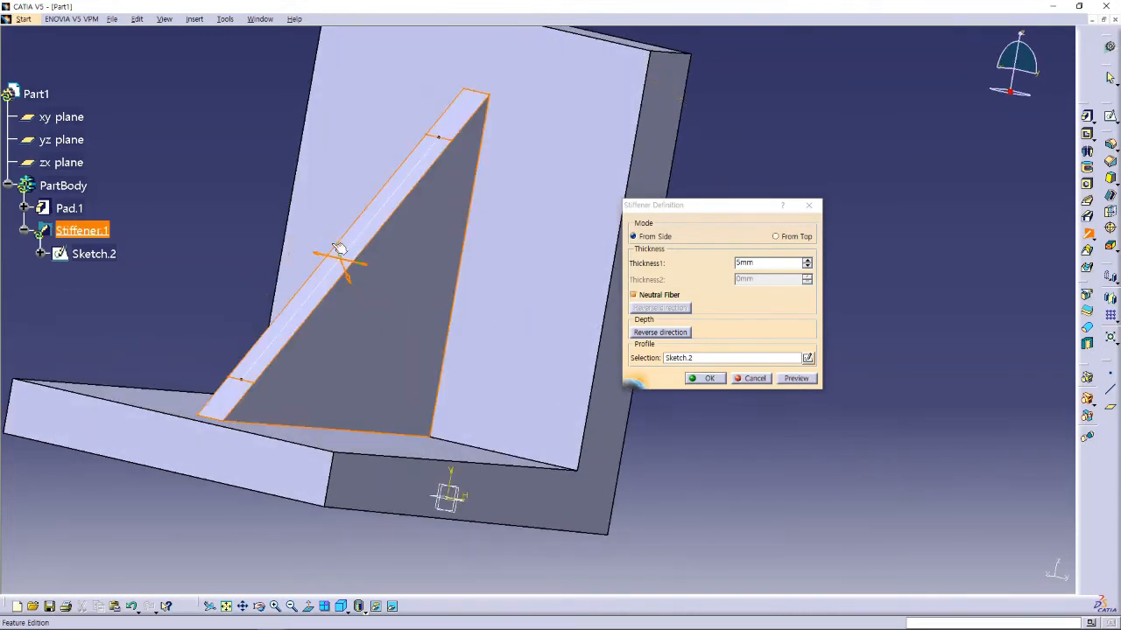
left_click(803, 384)
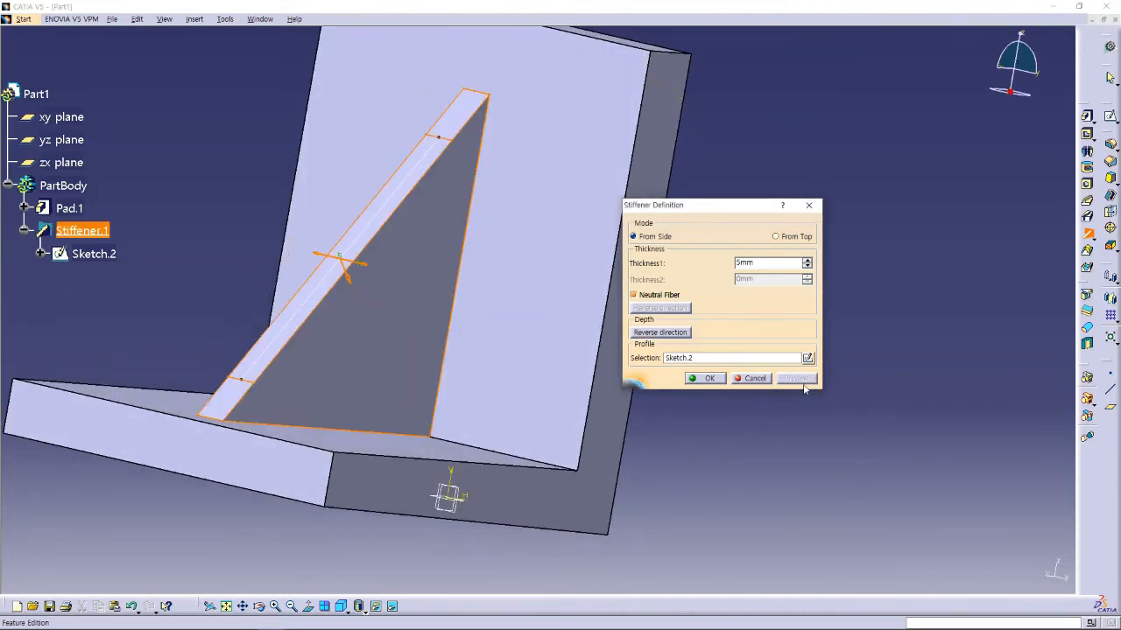
Confirm the stiffener definition and collapse the stiffener's branch in the specification tree.
left_click(710, 378)
left_click(755, 398)
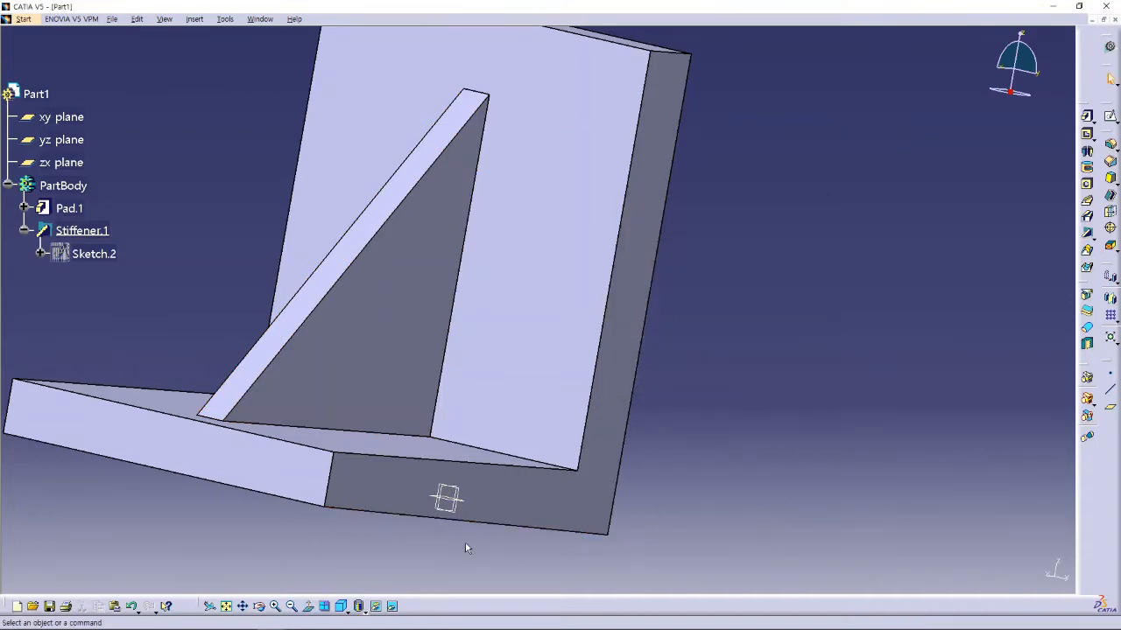
left_click(341, 606)
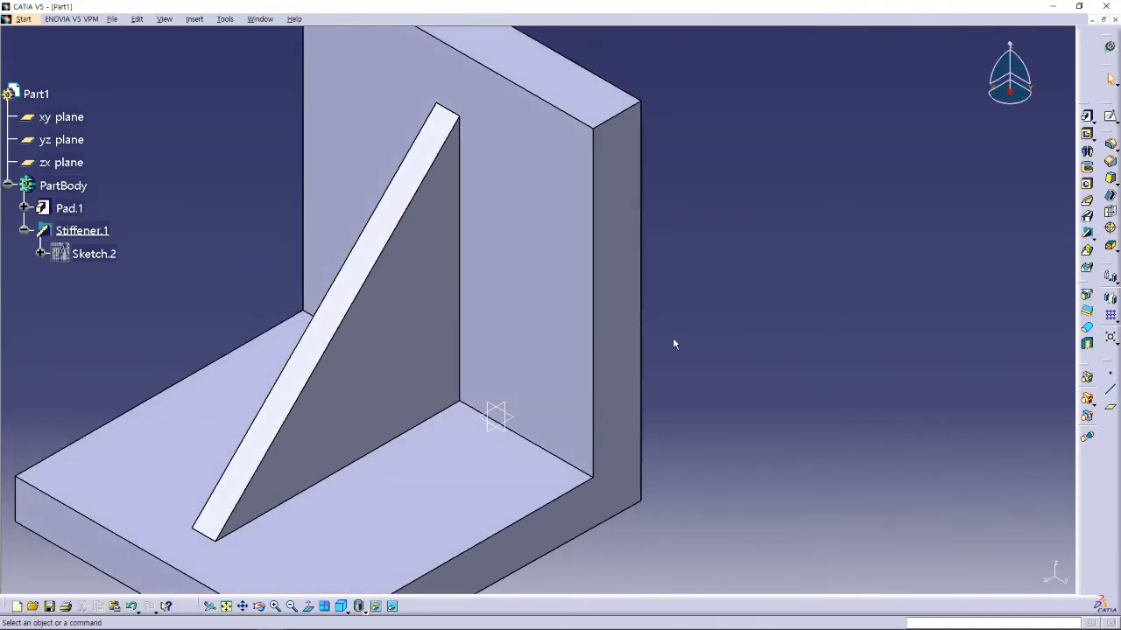
mouse_move(674, 344)
middle_mouse_down()
mouse_move(668, 388)
mouse_move(683, 357)
middle_mouse_up()
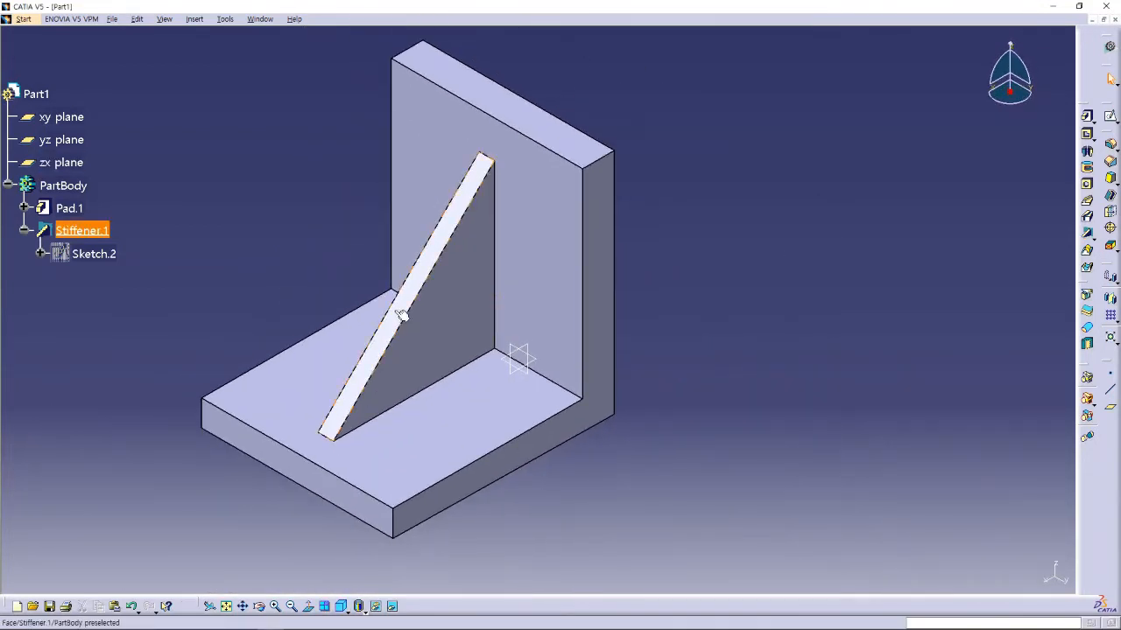
left_click(25, 230)
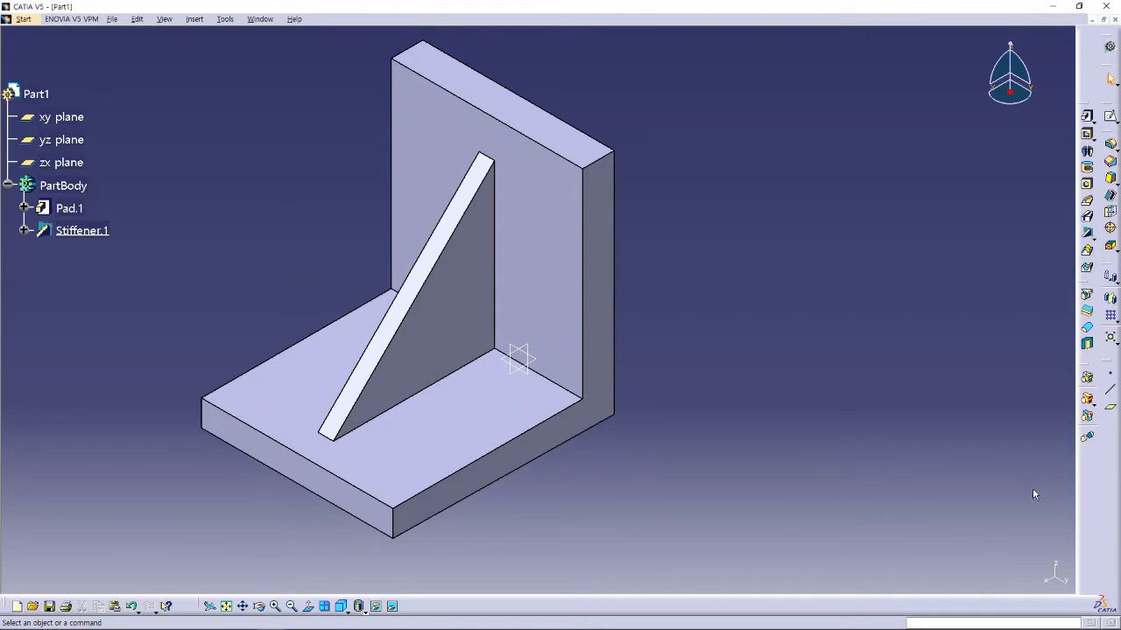
middle_click_drag(551, 325, 514, 313)
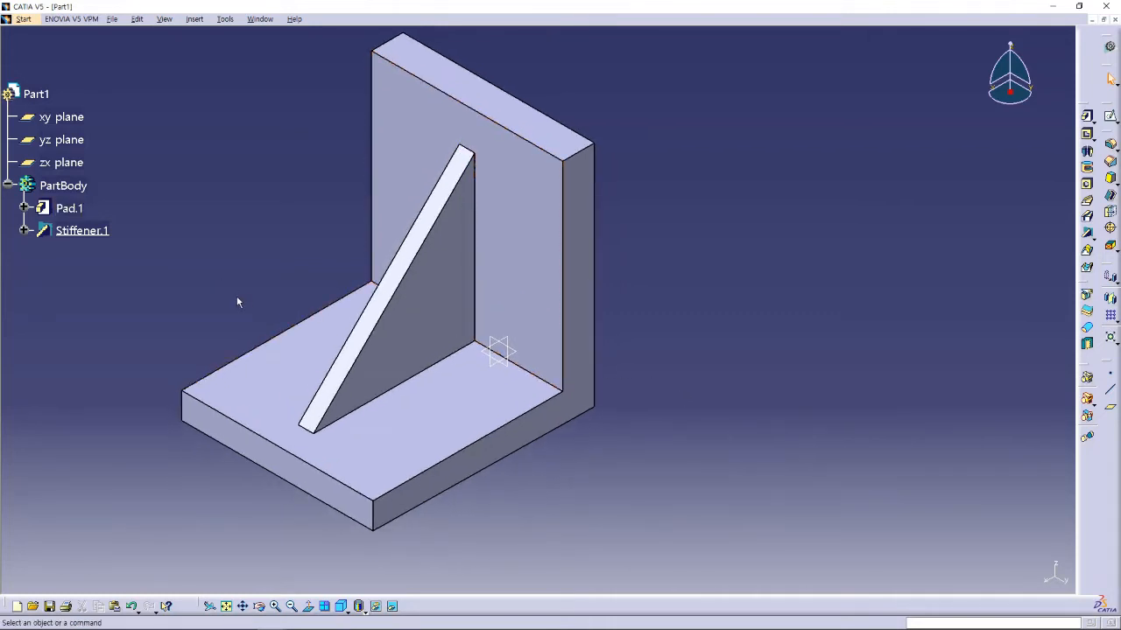
Open a new sketch on the L-shaped side face of the bracket.
scroll(207, 275, "down", 1)
left_click(207, 269)
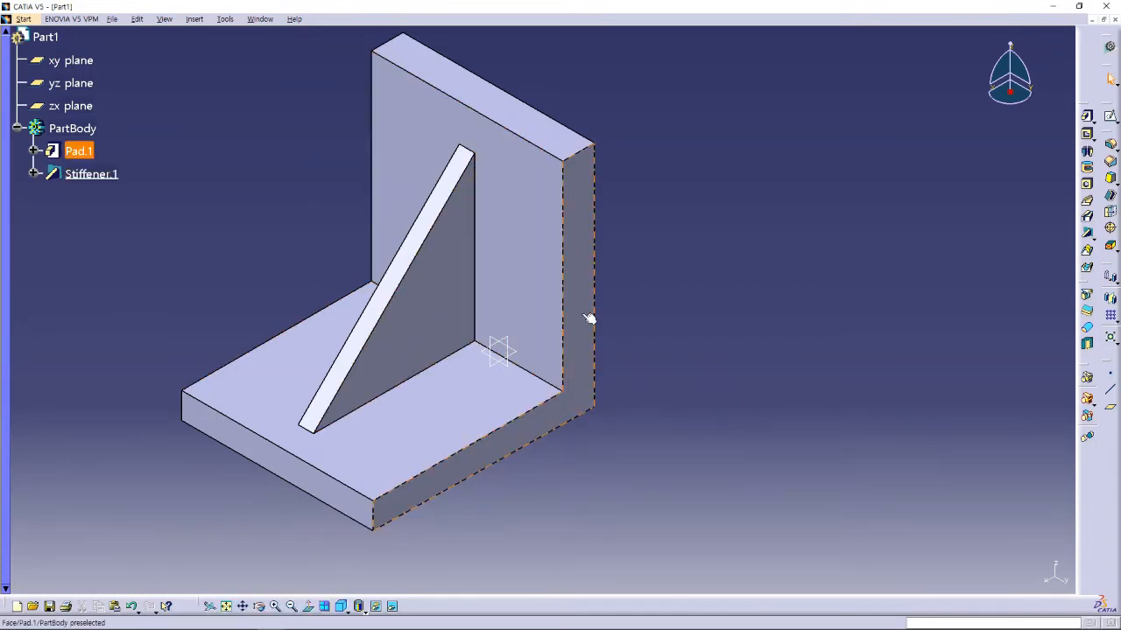
left_click(5, 33)
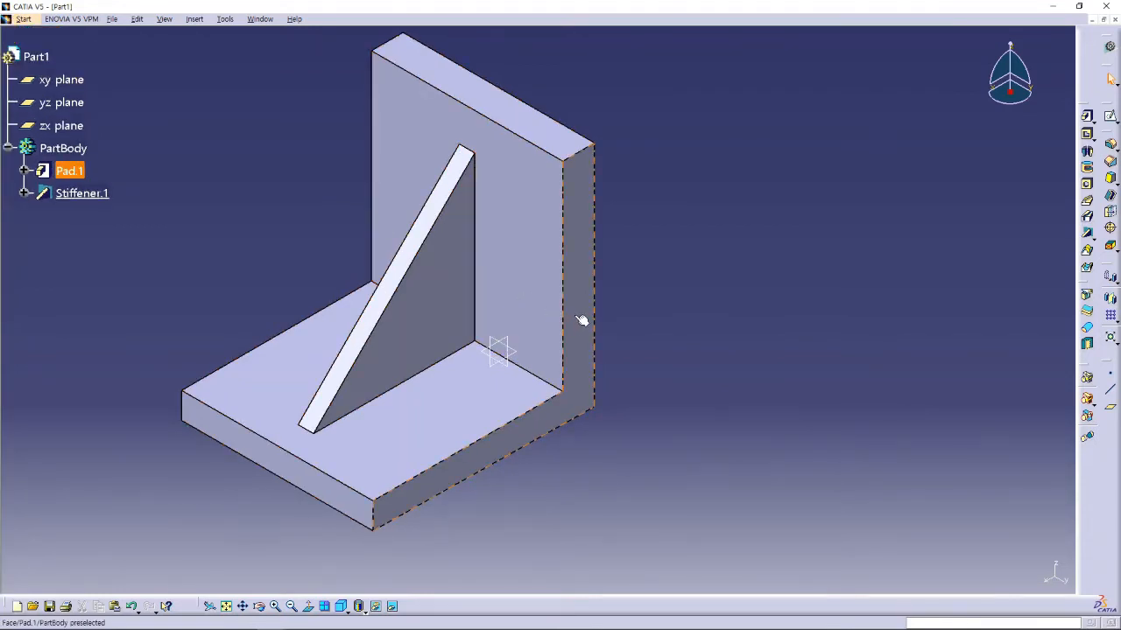
left_click(582, 321)
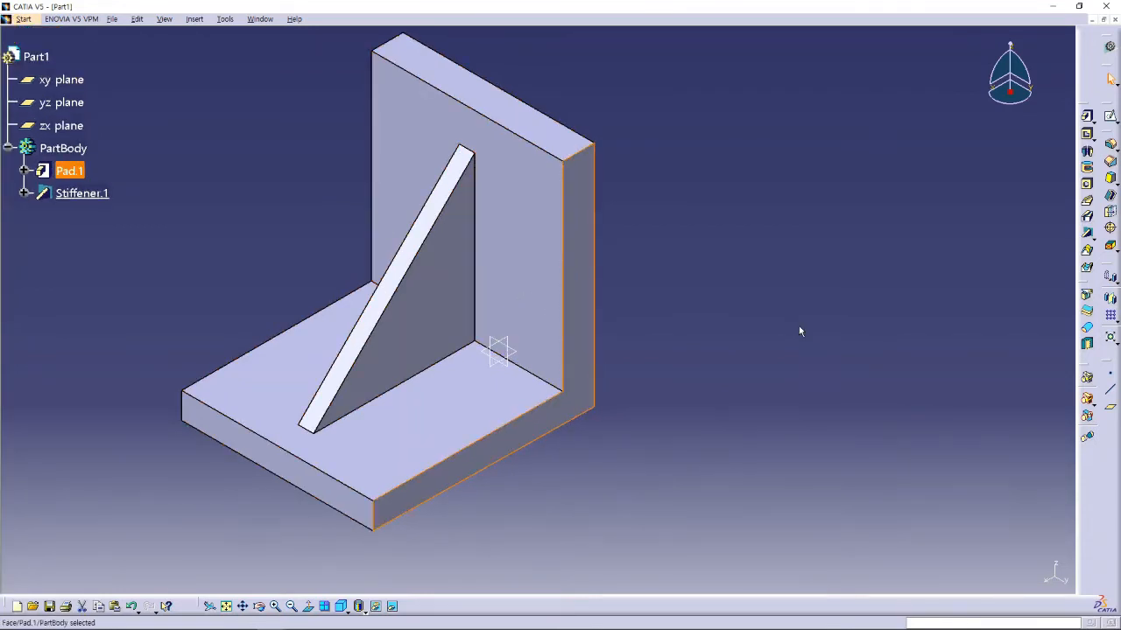
left_click(1110, 117)
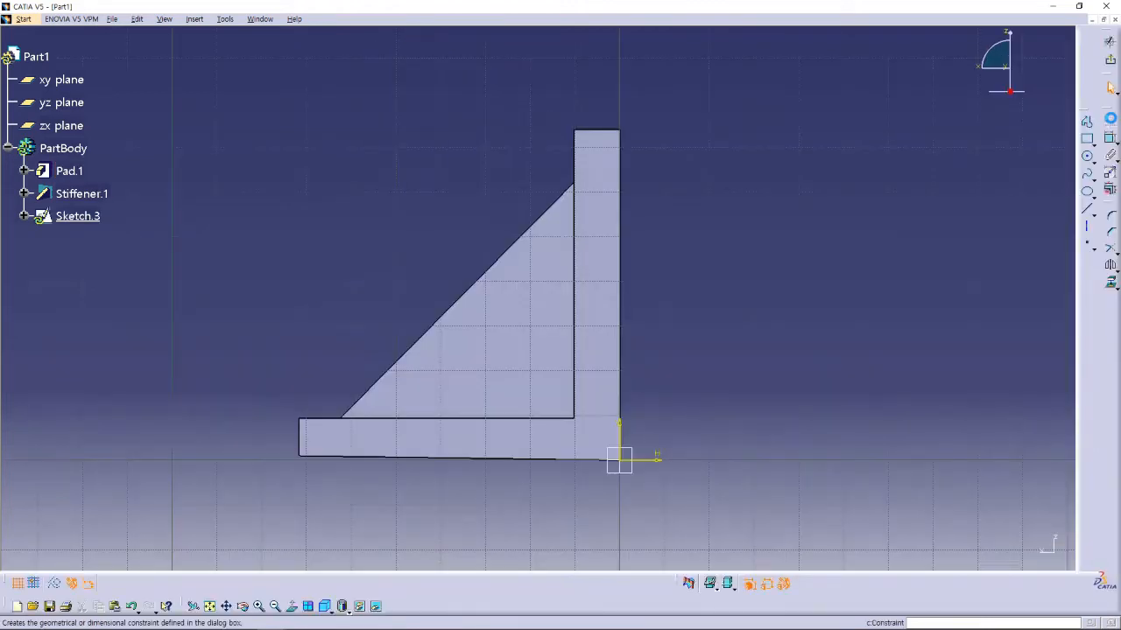
middle_click_drag(708, 375, 728, 333)
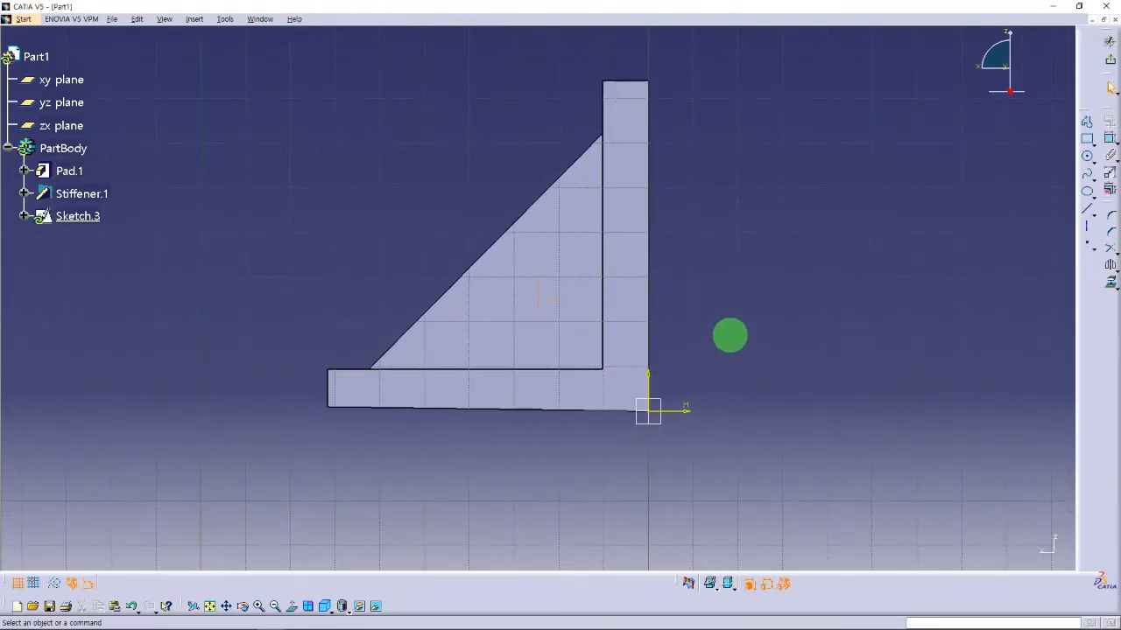
Sketch a diagonal line across the inner corner region, roughly parallel to the existing stiffener's sloped edge.
left_click(1087, 211)
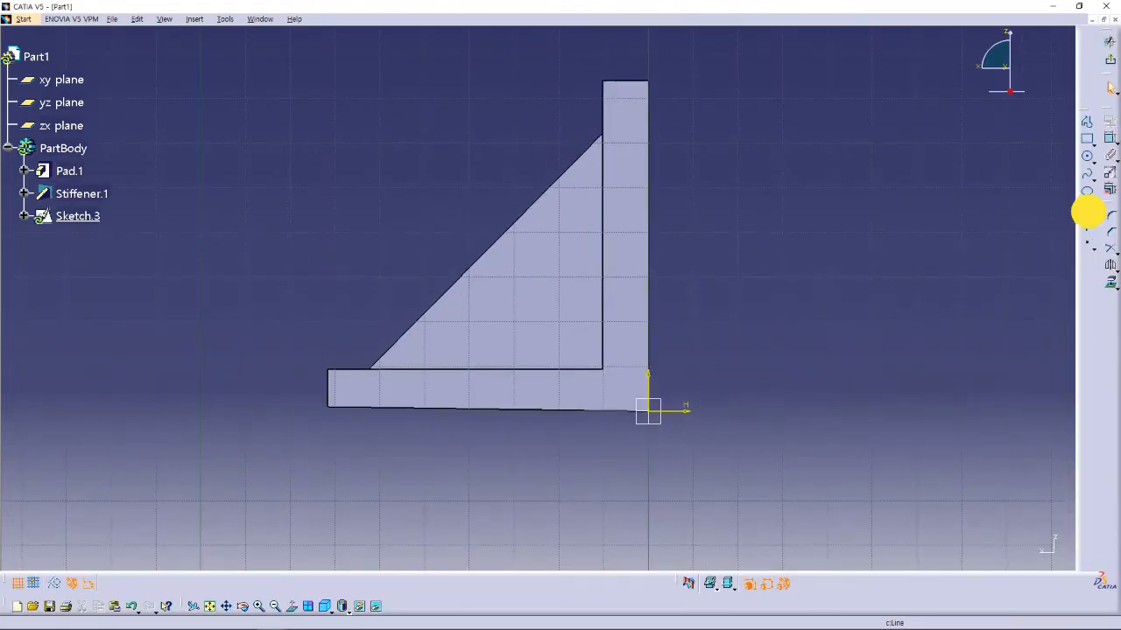
left_click(576, 224)
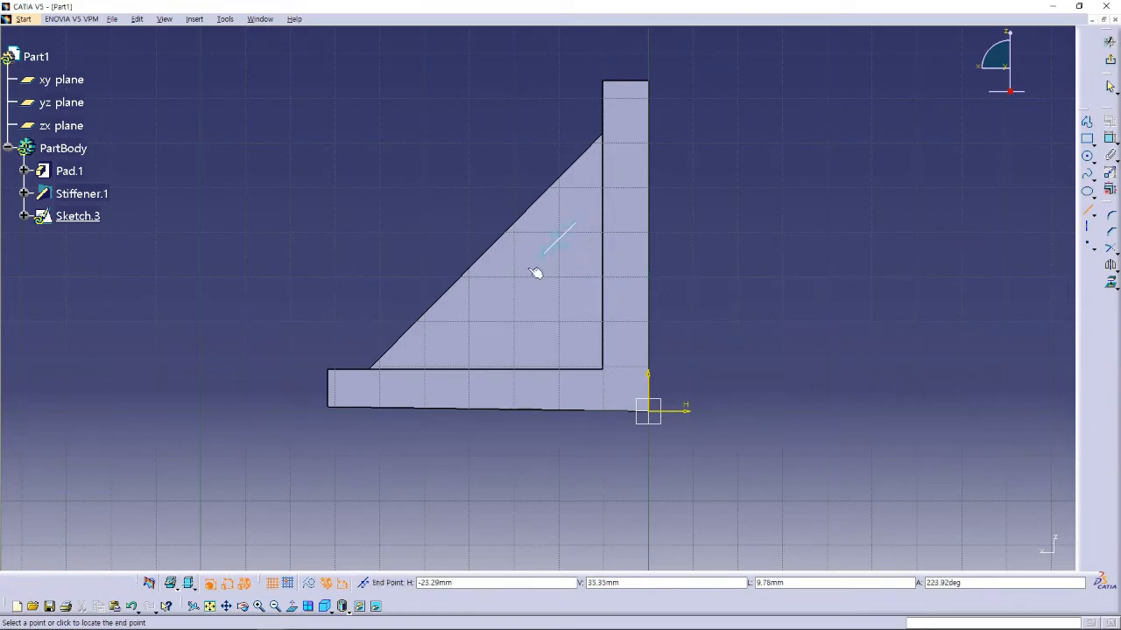
left_click(448, 340)
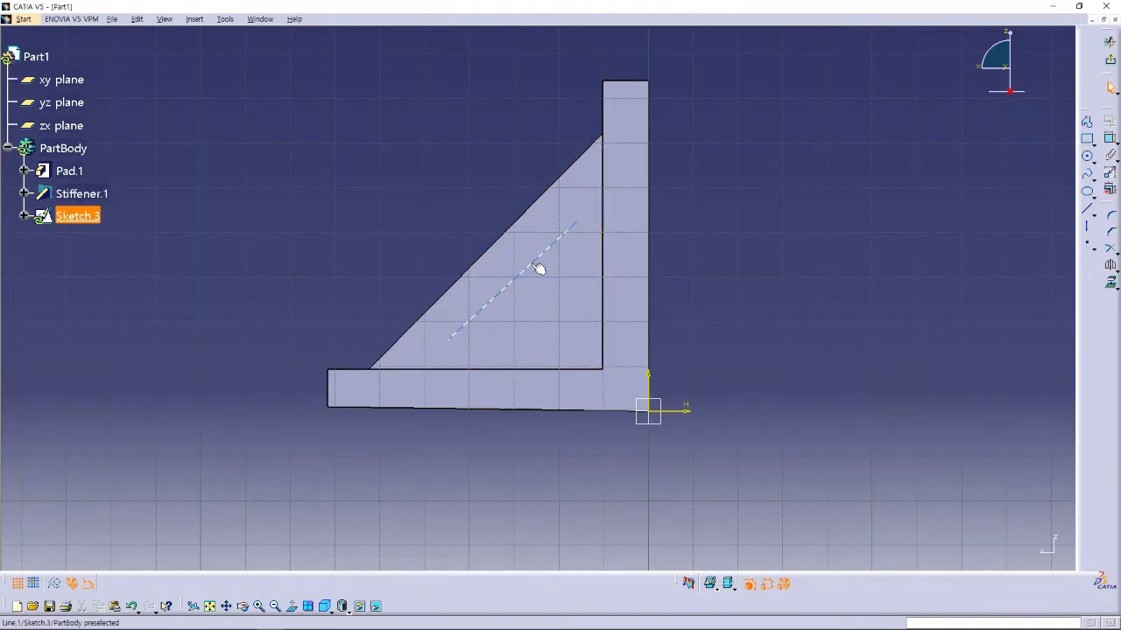
Shorten the diagonal line by moving its endpoints and shift it closer to the stiffener's sloped edge.
mouse_move(537, 262)
left_mouse_down()
mouse_move(488, 216)
mouse_move(504, 240)
left_mouse_up()
left_click_drag(557, 213, 573, 245)
mouse_move(451, 365)
left_mouse_down()
mouse_move(385, 242)
mouse_move(443, 333)
mouse_move(468, 345)
left_mouse_up()
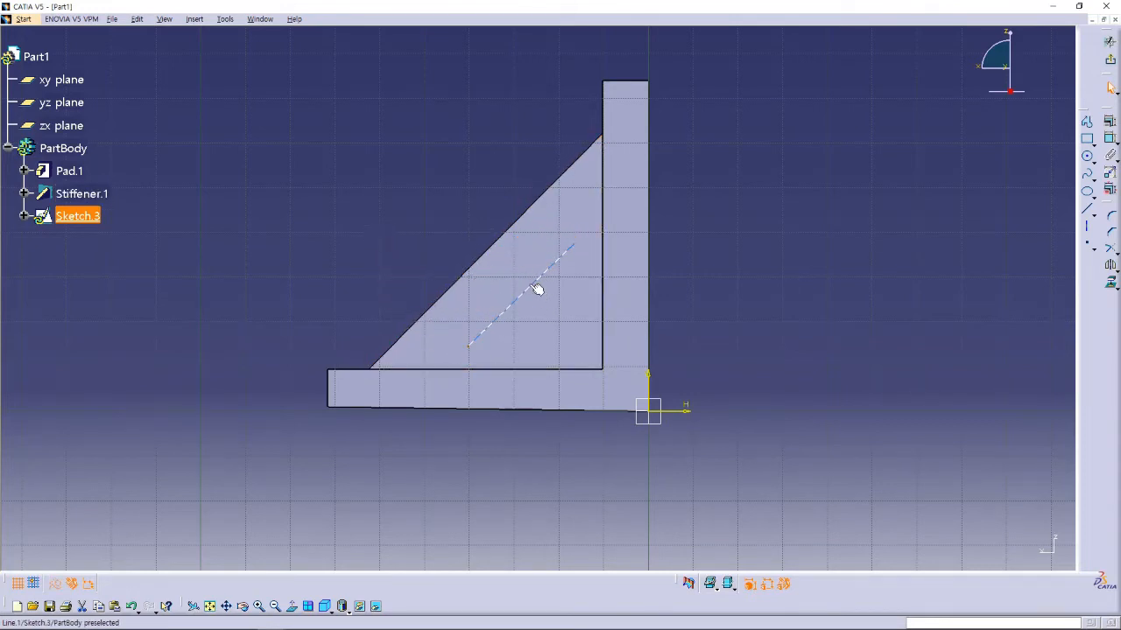
left_click_drag(536, 290, 511, 268)
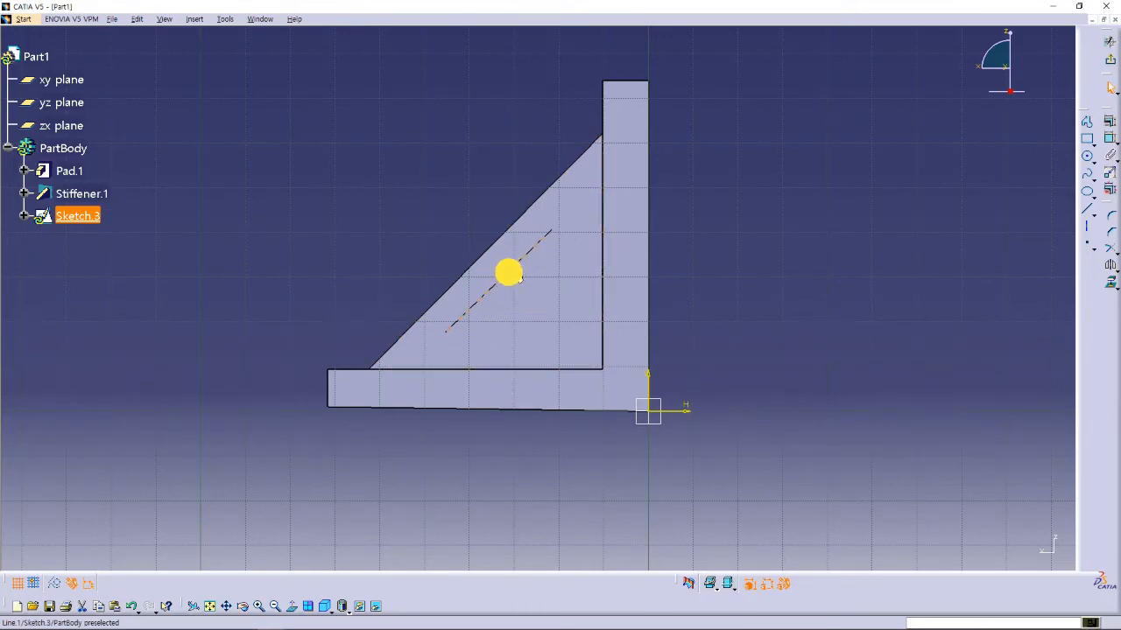
left_click(918, 265)
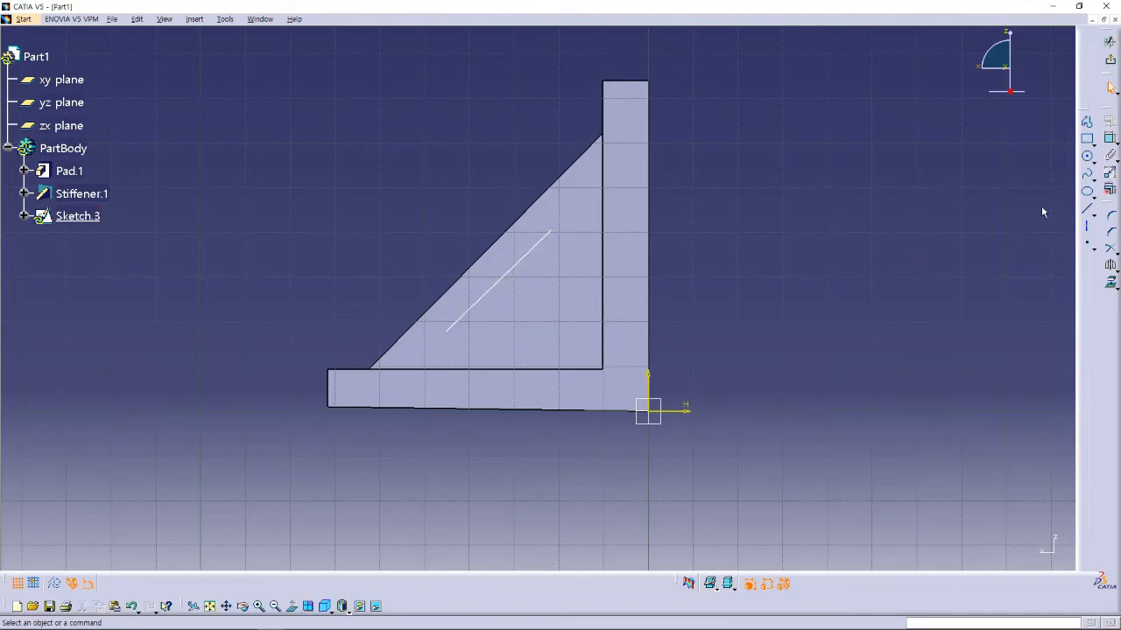
Exit the sketch and start a From Side stiffener using the new diagonal line as its profile.
left_click(1110, 59)
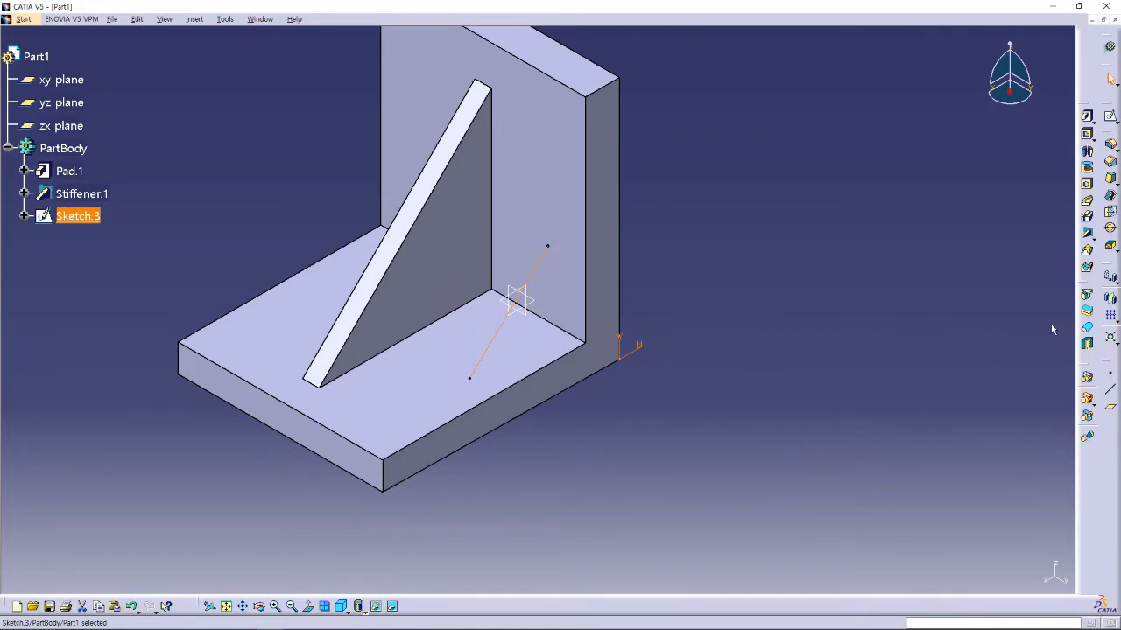
left_click(1087, 237)
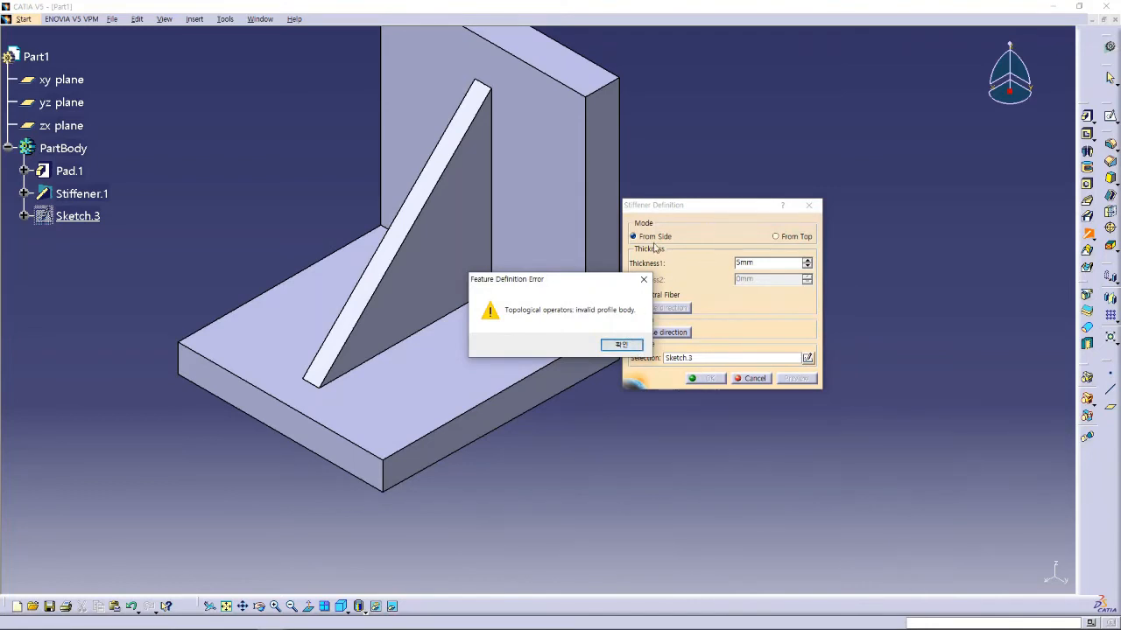
left_click(622, 346)
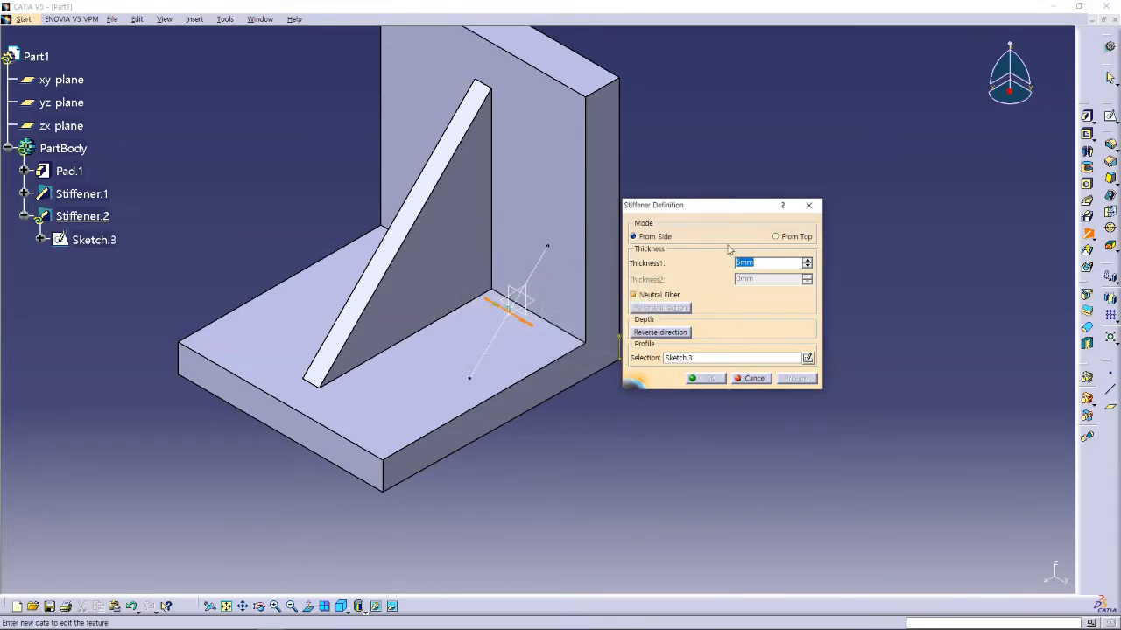
left_click(732, 207)
left_click_drag(732, 207, 786, 206)
Turn off Neutral Fiber so the 5 mm thickness lies on one side of the profile, and preview the stiffener.
middle_click_drag(600, 391, 607, 275)
middle_click_drag(566, 375, 573, 337)
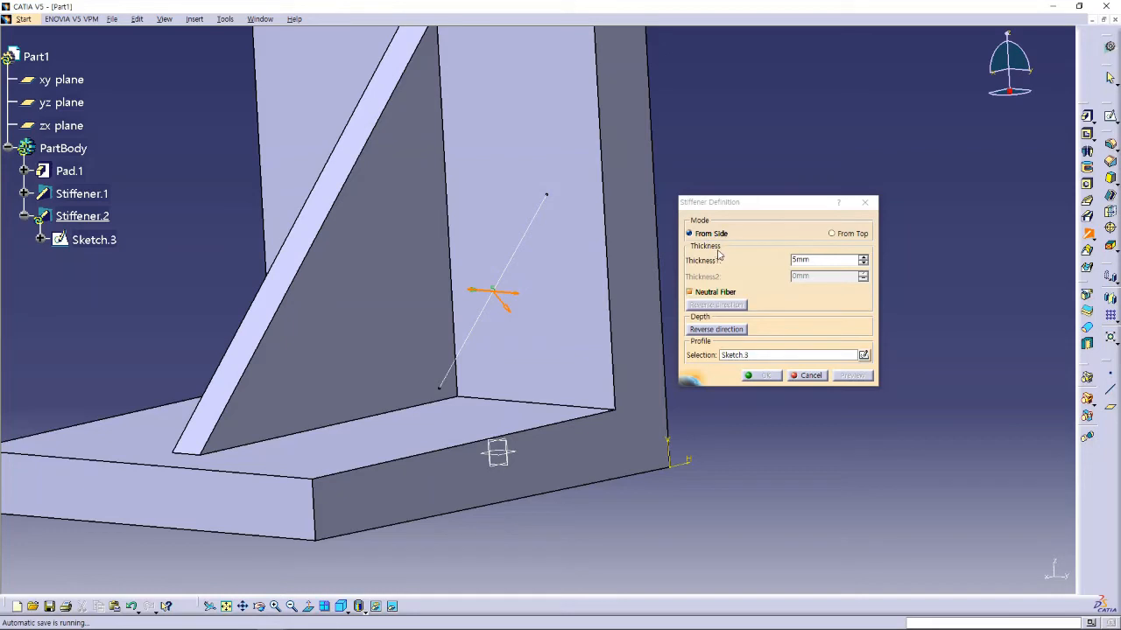
left_click_drag(821, 260, 776, 260)
left_click(823, 260)
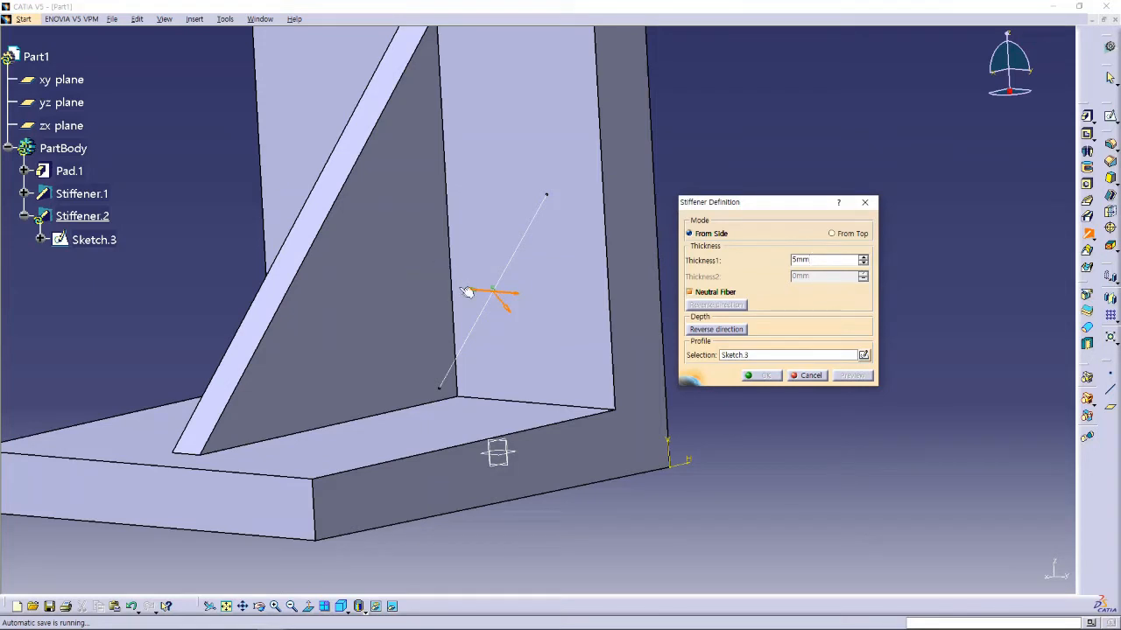
left_click(397, 322)
middle_click_drag(398, 322, 573, 315)
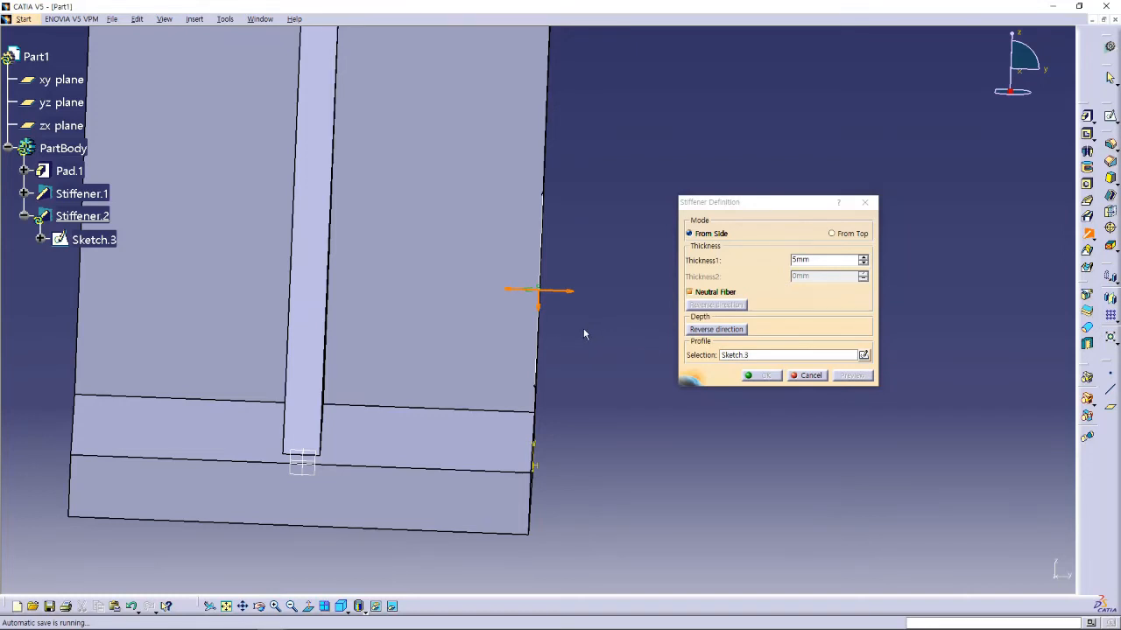
left_click(690, 293)
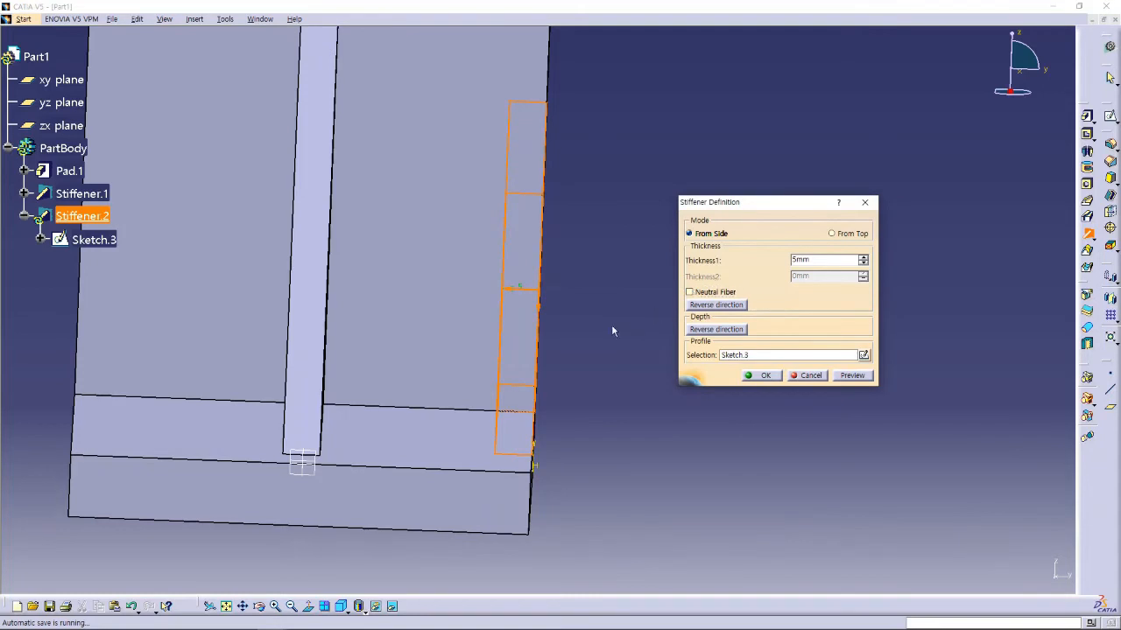
middle_click_drag(578, 303, 552, 313)
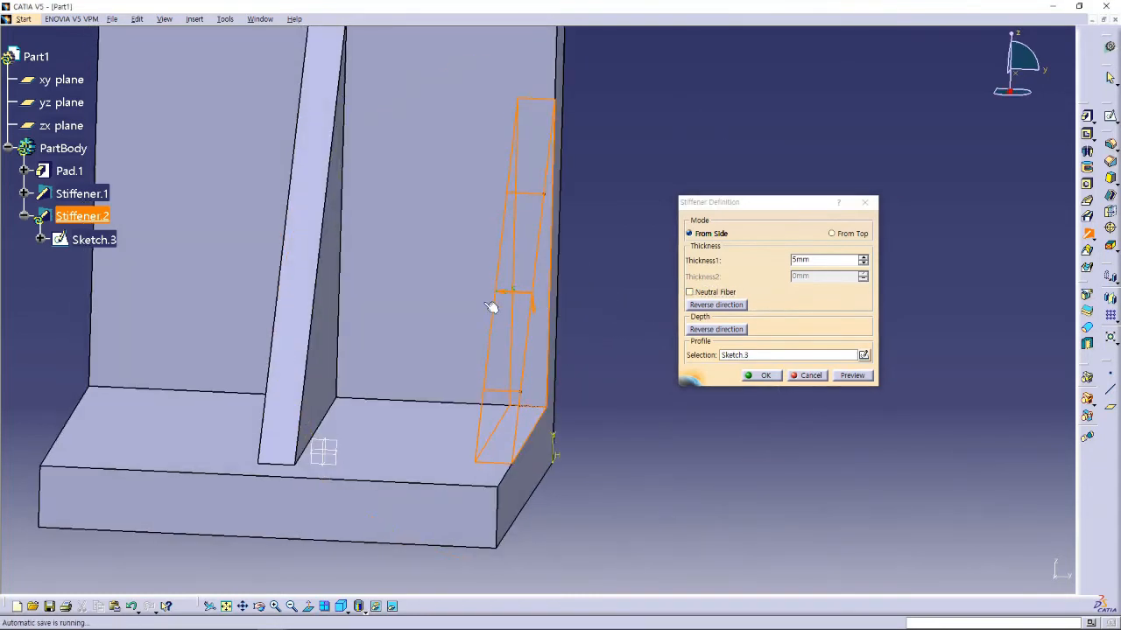
middle_click_drag(519, 370, 520, 295)
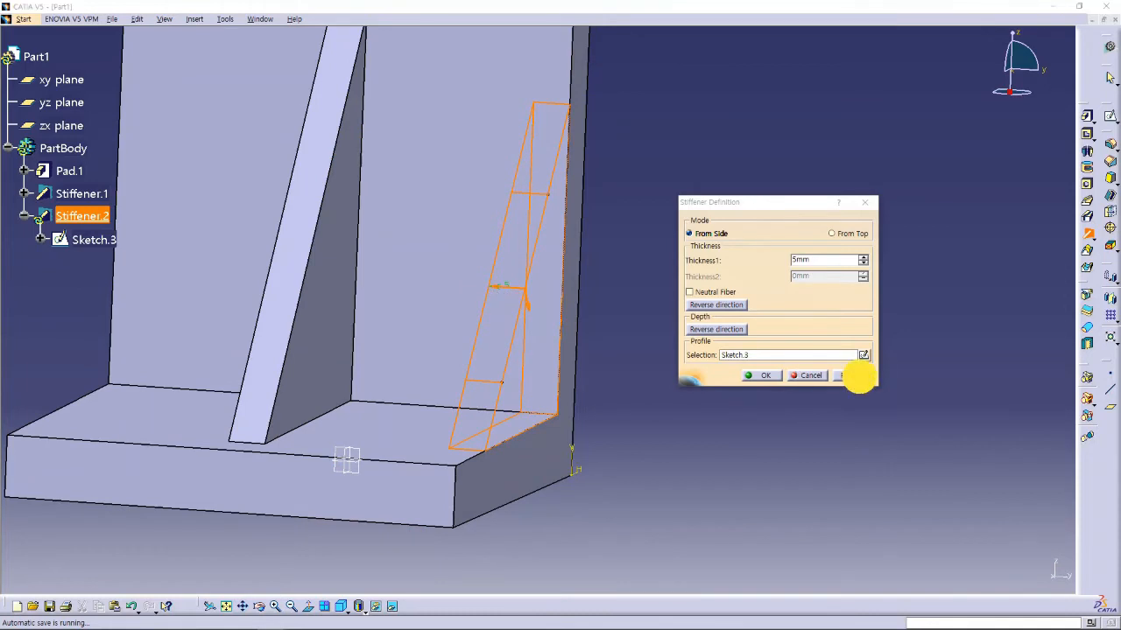
left_click(852, 375)
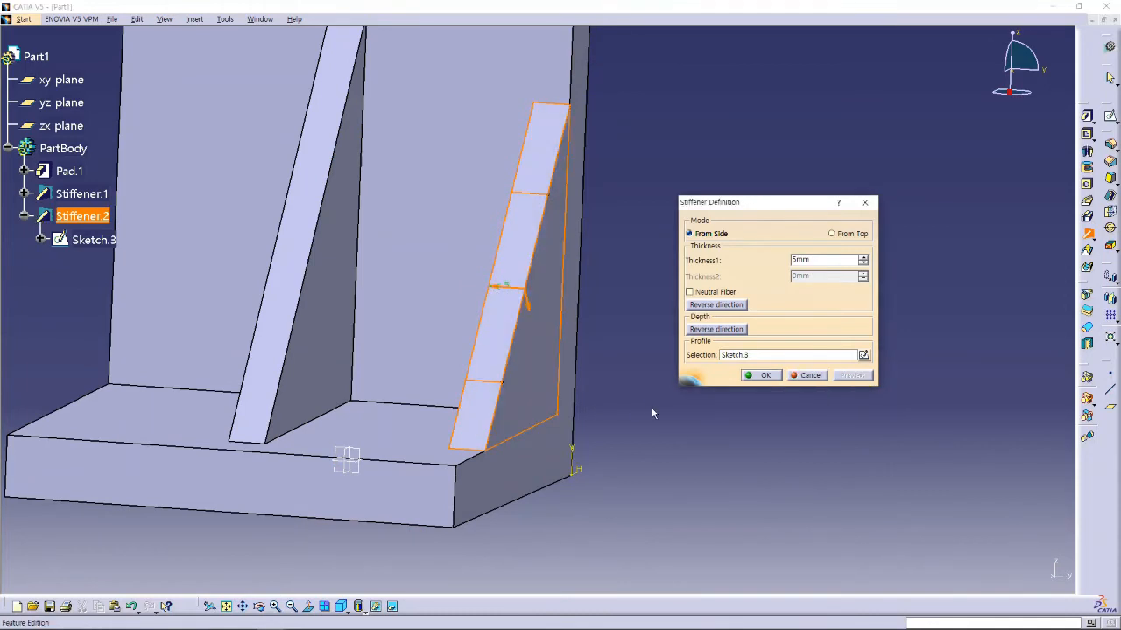
Try reversing the stiffener's thickness direction away from the bracket, flip it back inward and preview the rib.
left_click(713, 305)
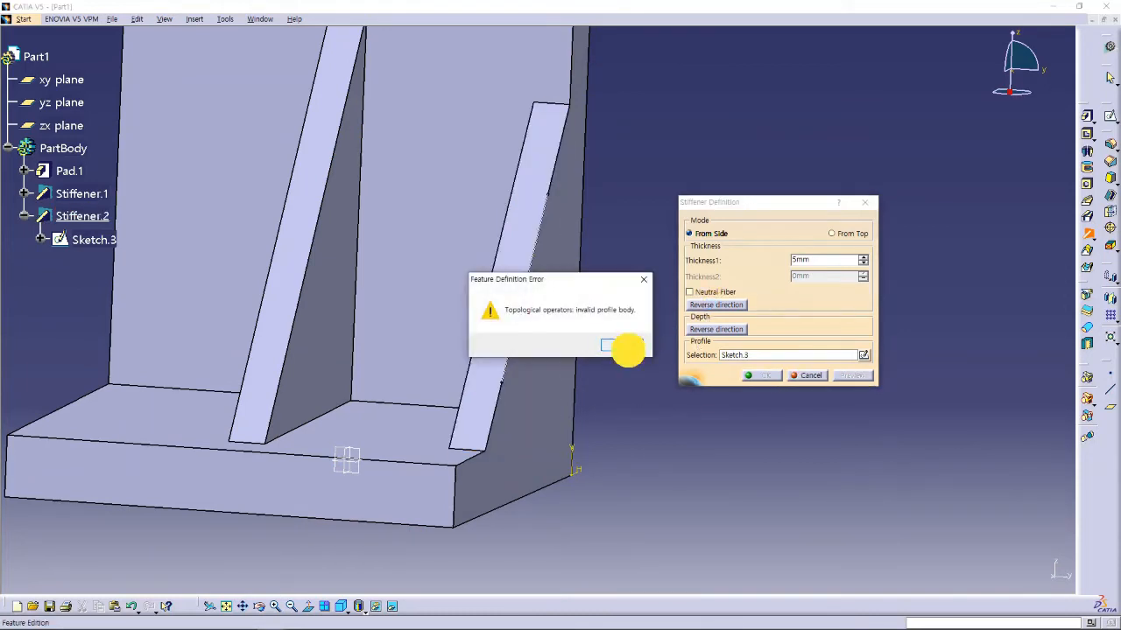
left_click(622, 346)
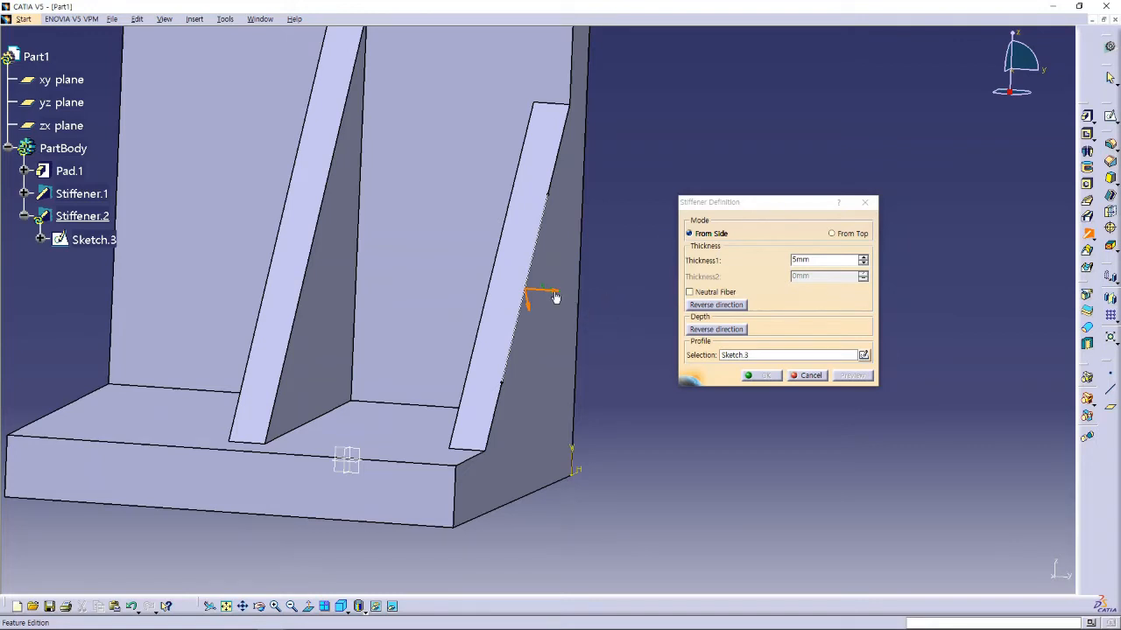
left_click(722, 307)
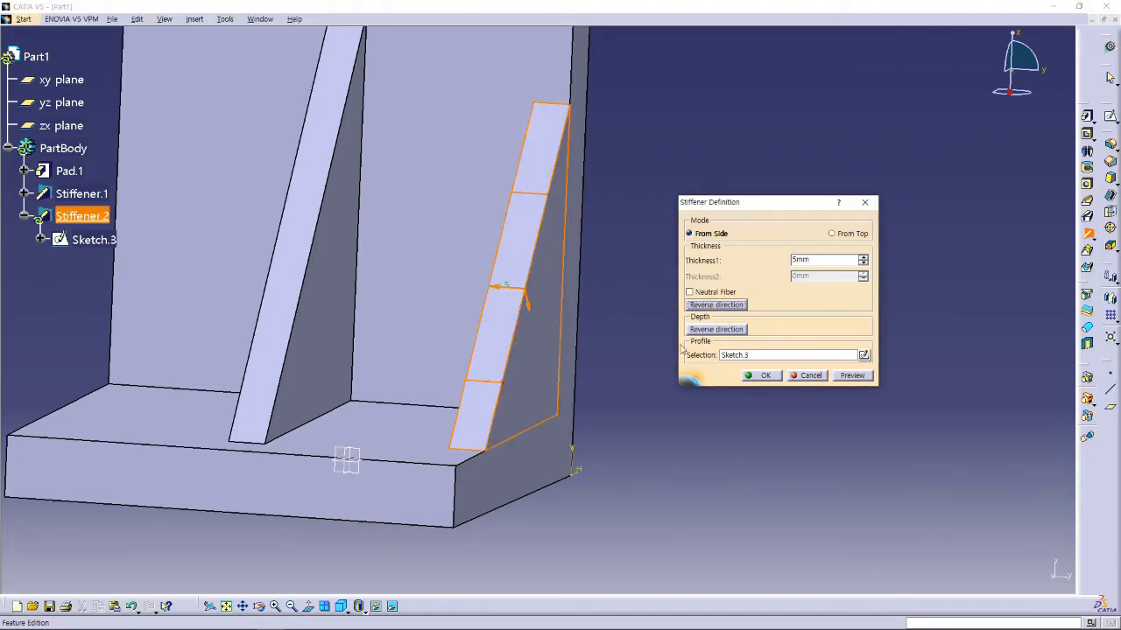
left_click(853, 377)
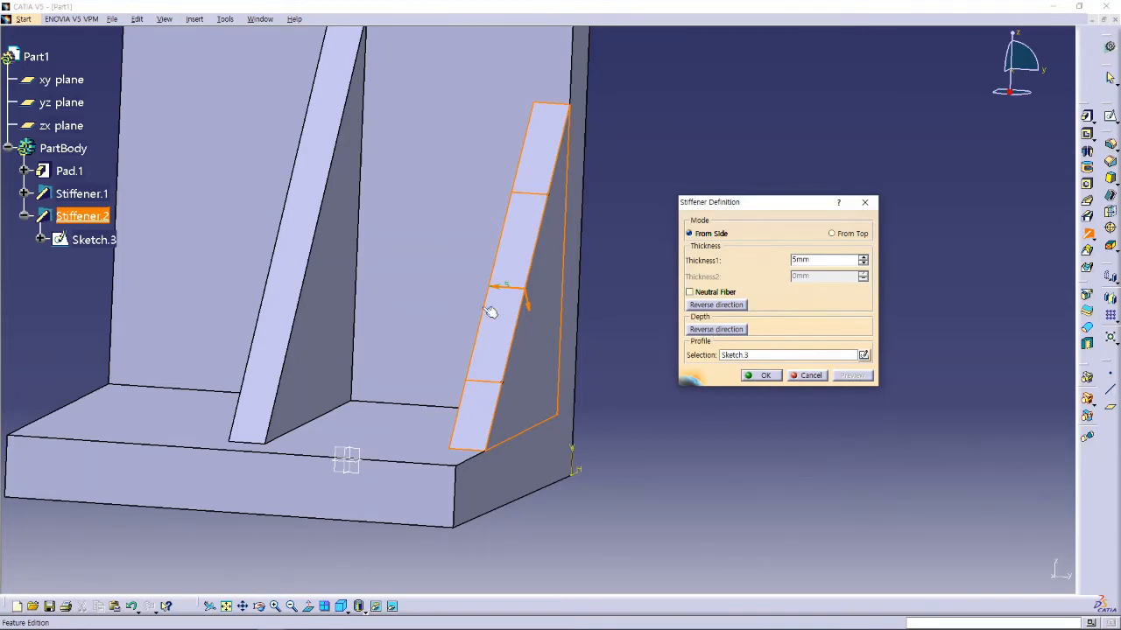
Try flipping the new rib's depth direction away from the inner corner, restore it and preview again.
middle_click_drag(587, 353, 501, 306)
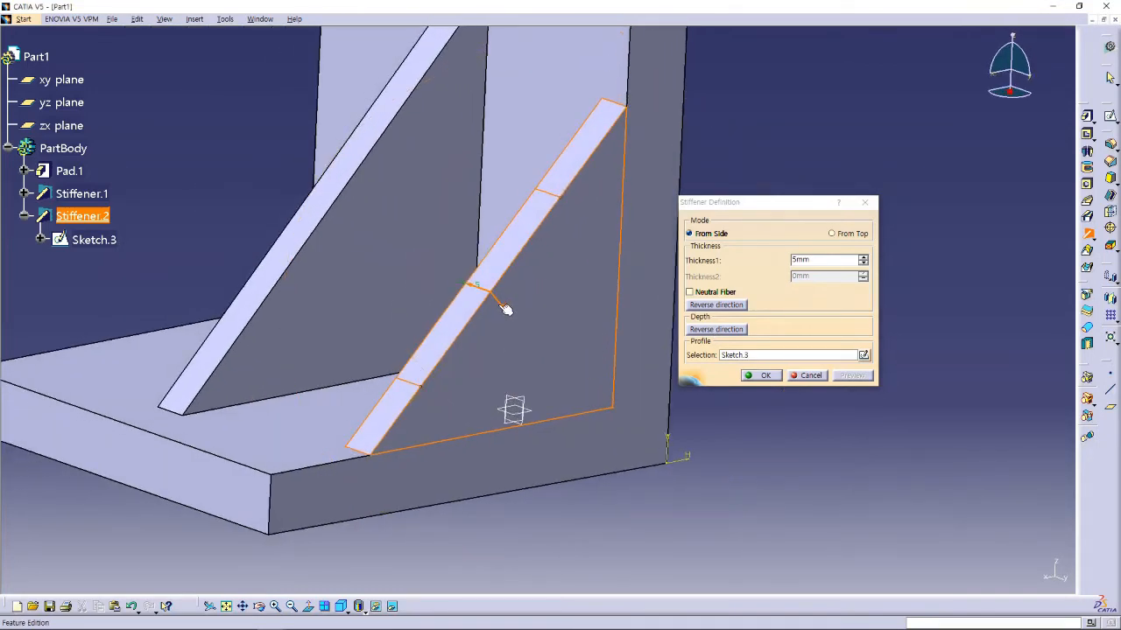
left_click(501, 303)
left_click(615, 345)
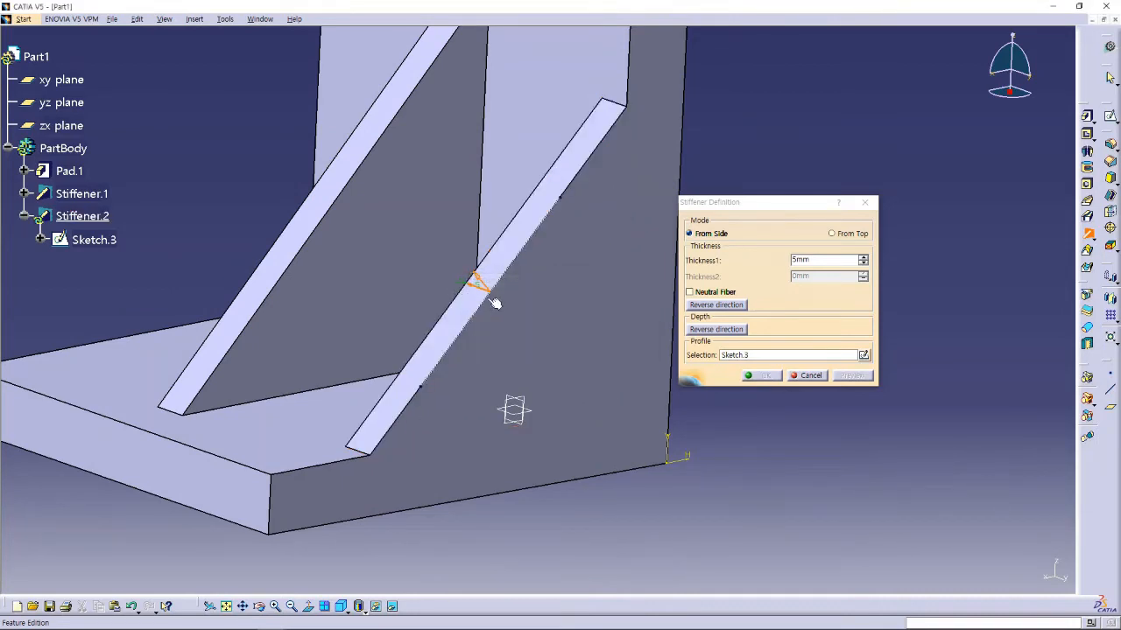
left_click(480, 287)
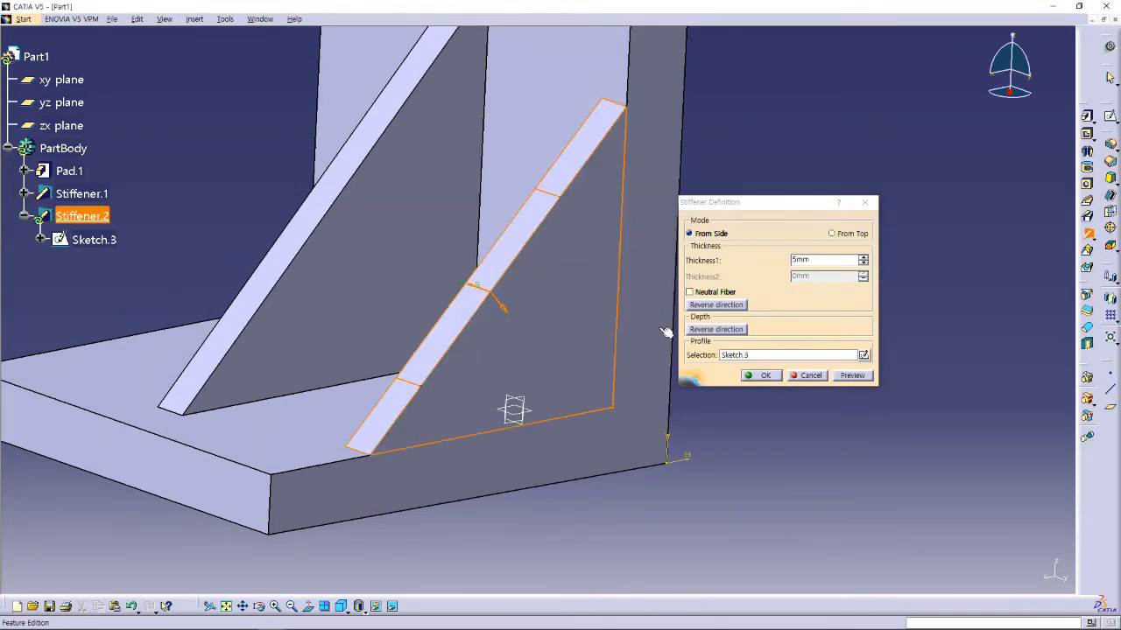
left_click(842, 379)
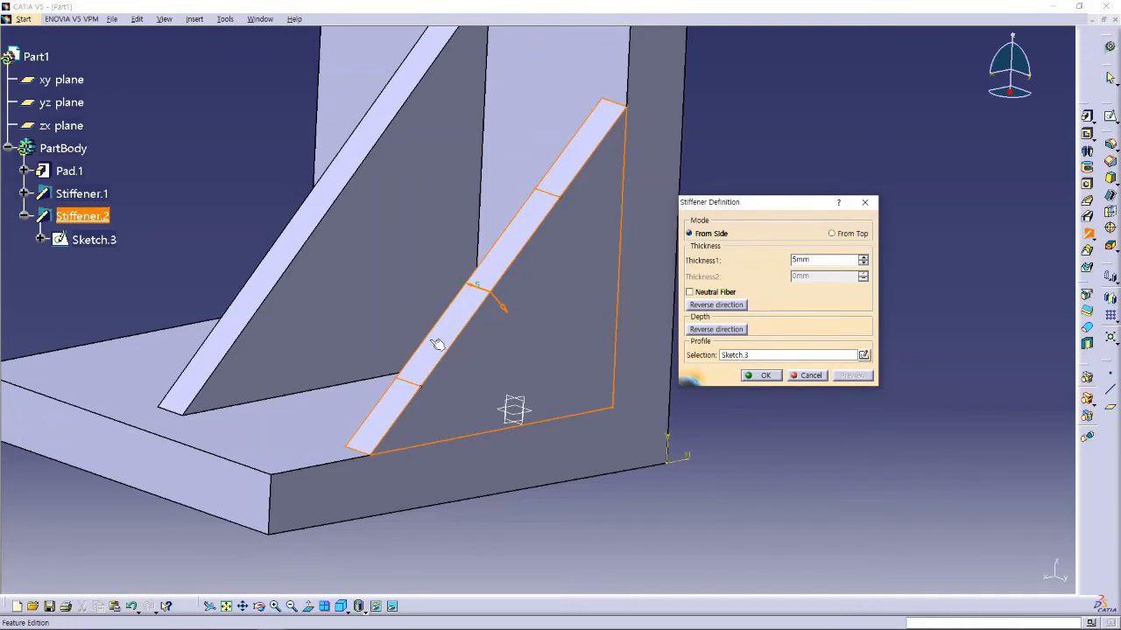
Confirm the second stiffener along the bracket's side face and inspect it beside the first one.
middle_click_drag(435, 342, 498, 348)
left_click(763, 375)
left_click(800, 425)
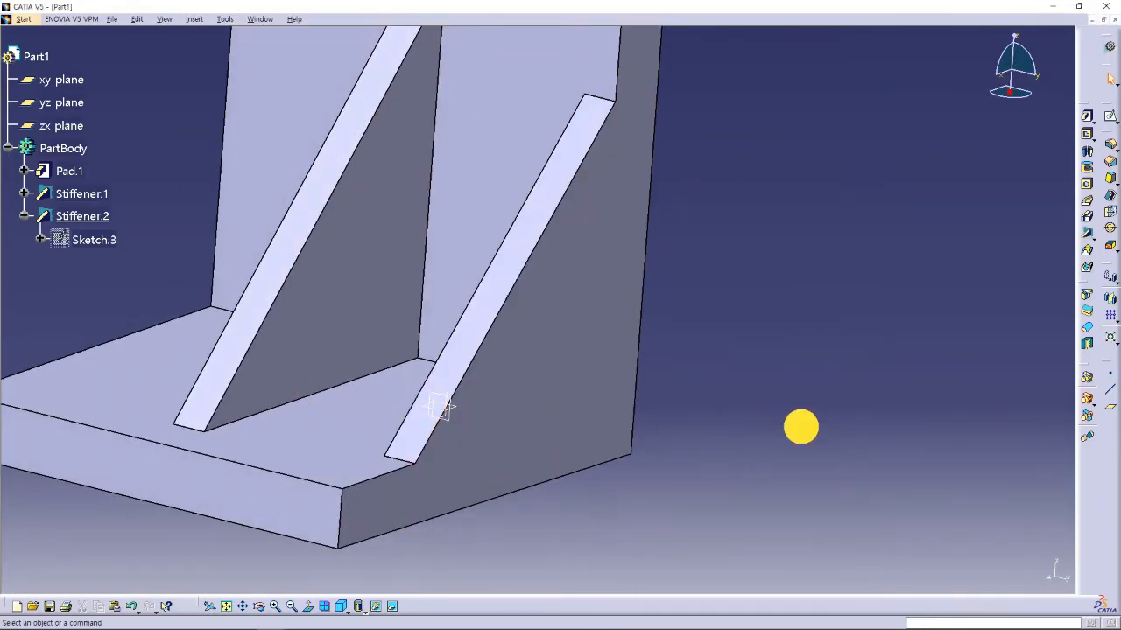
middle_click(420, 312)
middle_click_drag(420, 313, 342, 325)
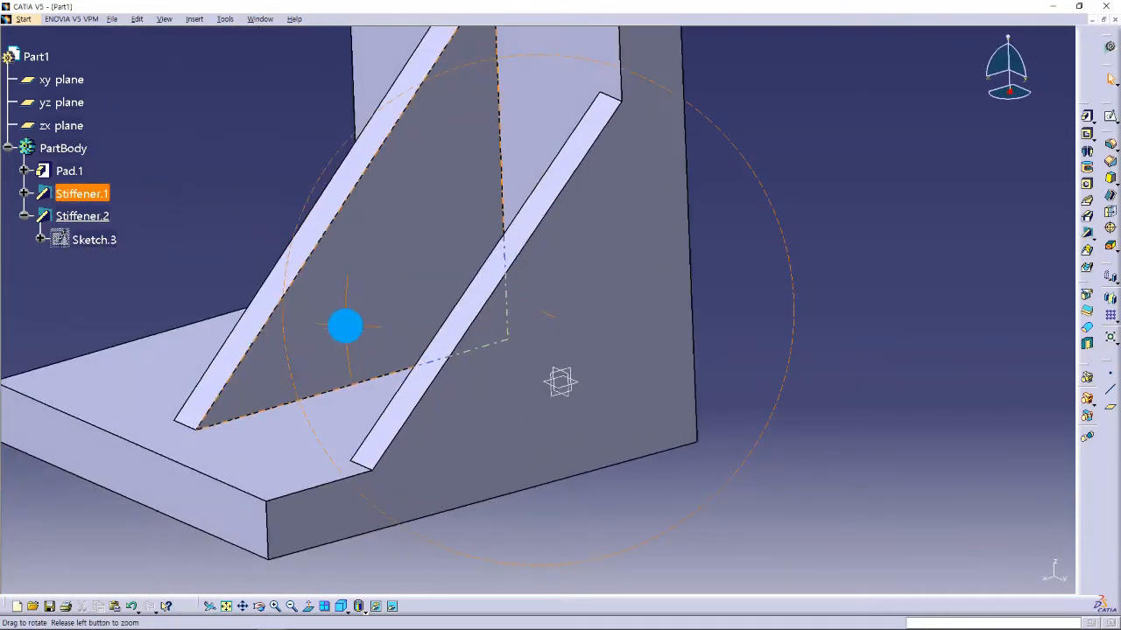
left_click(557, 328)
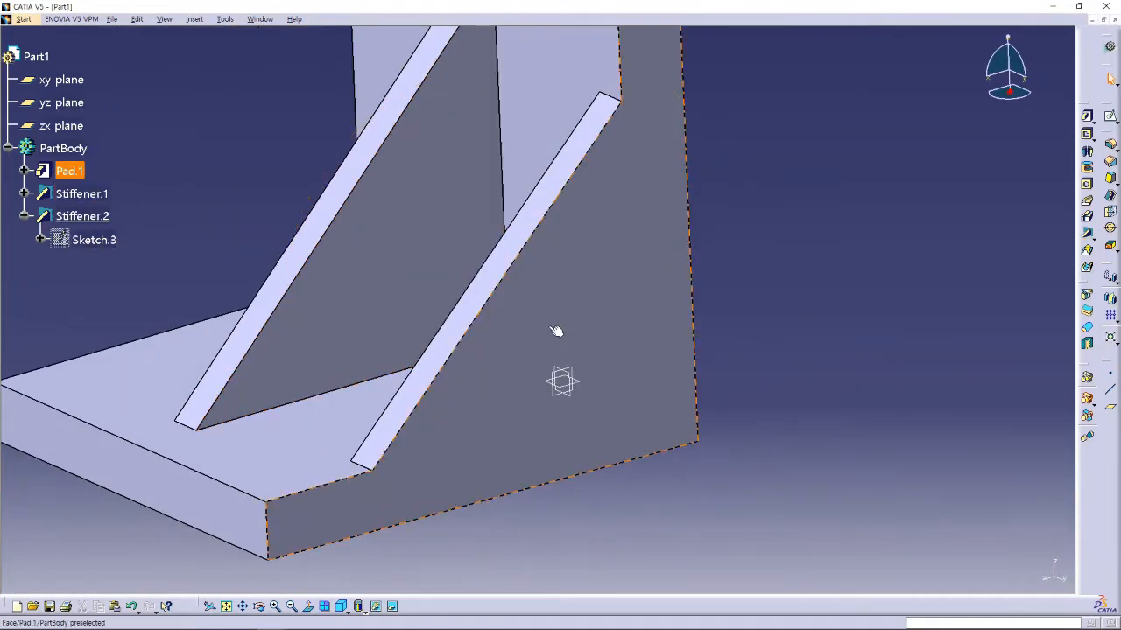
Reopen the second stiffener's definition, switch its mode to From Top and preview the sloped web.
left_click(25, 217)
double_click(83, 216)
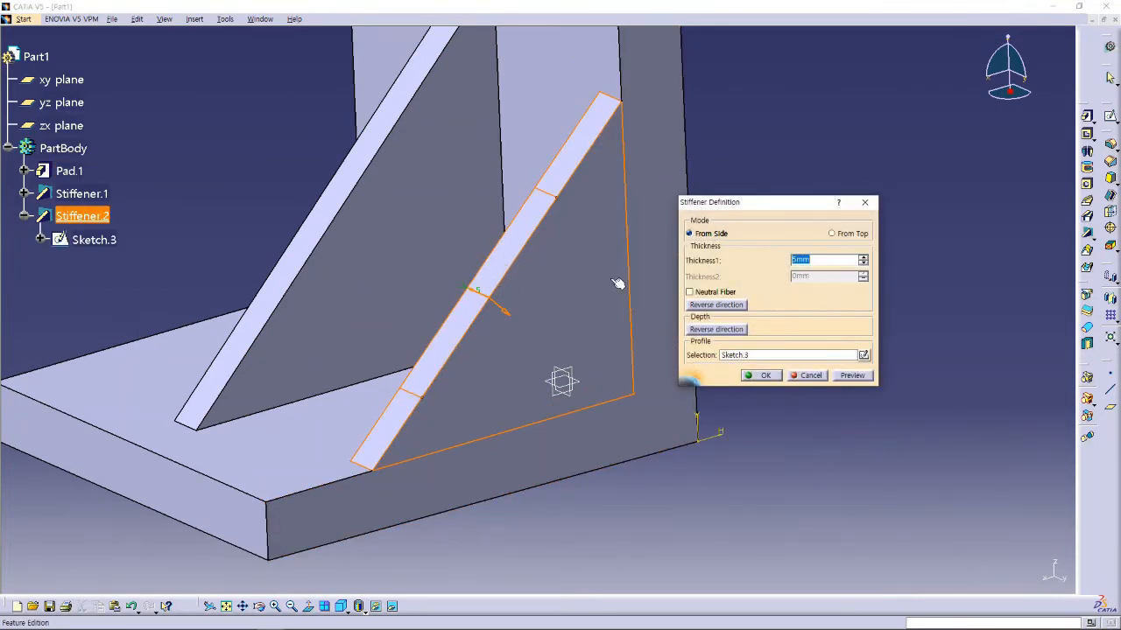
left_click(832, 233)
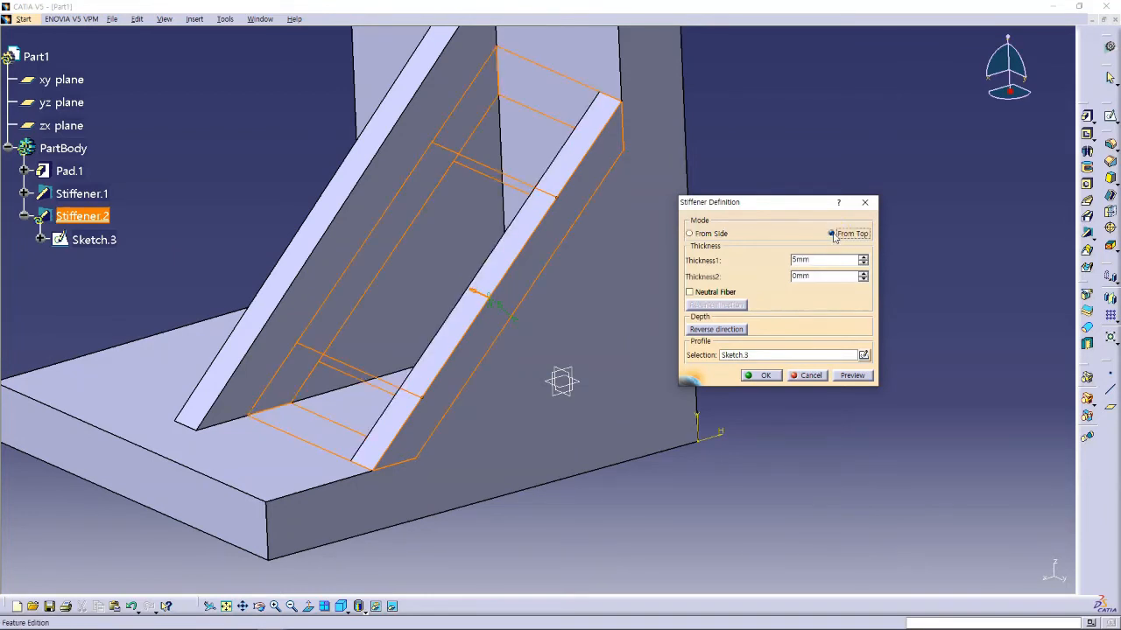
left_click(854, 376)
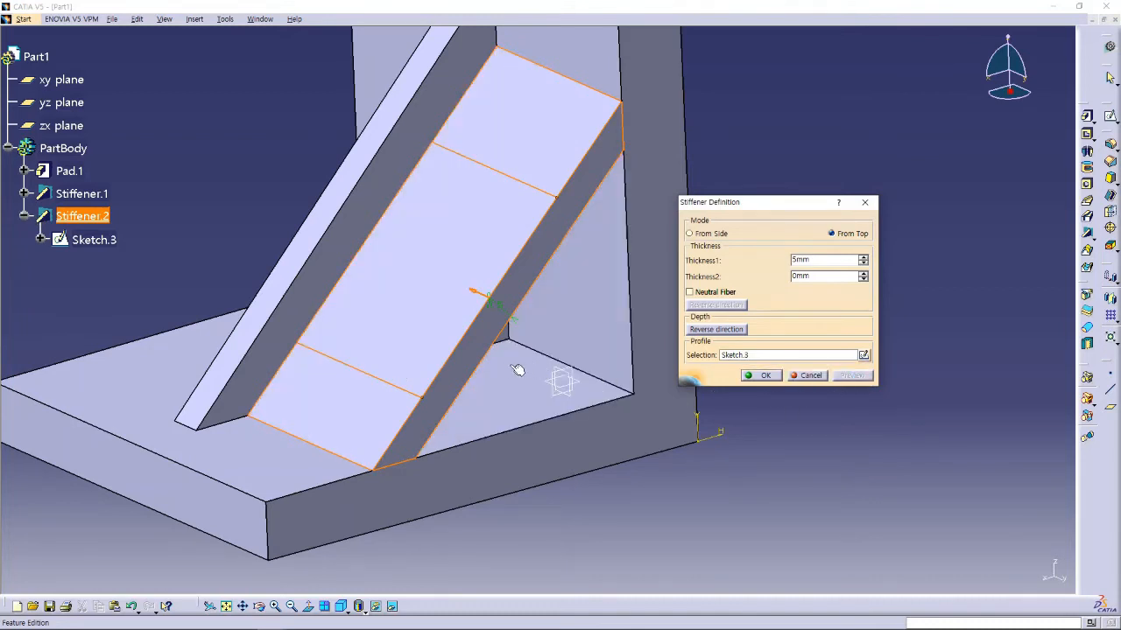
middle_click_drag(518, 371, 529, 325)
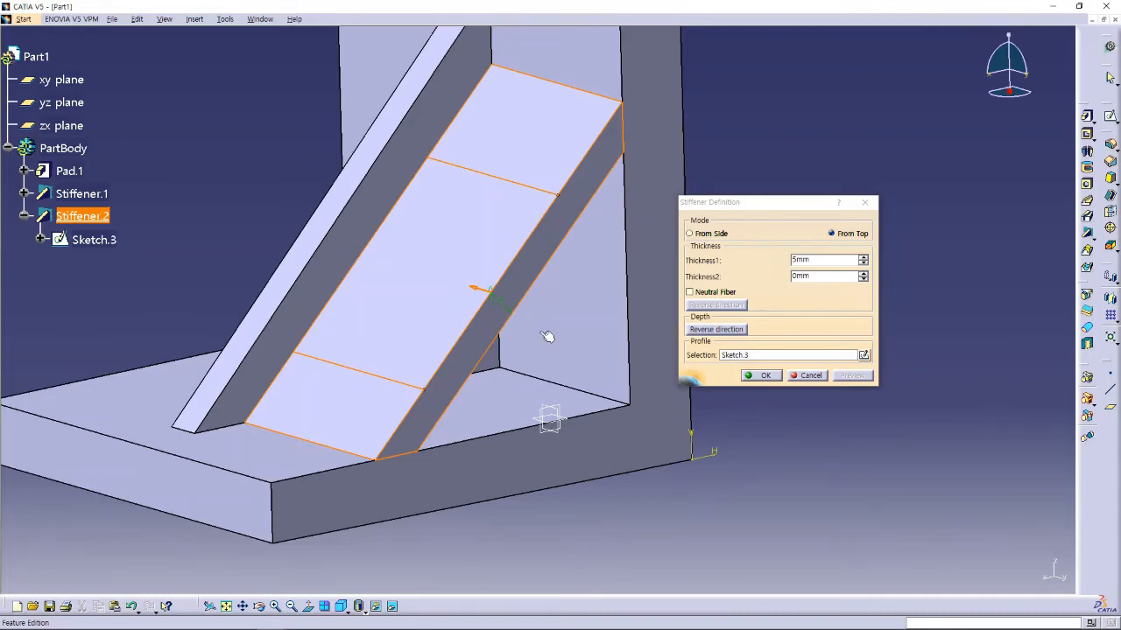
middle_click_drag(545, 333, 525, 315)
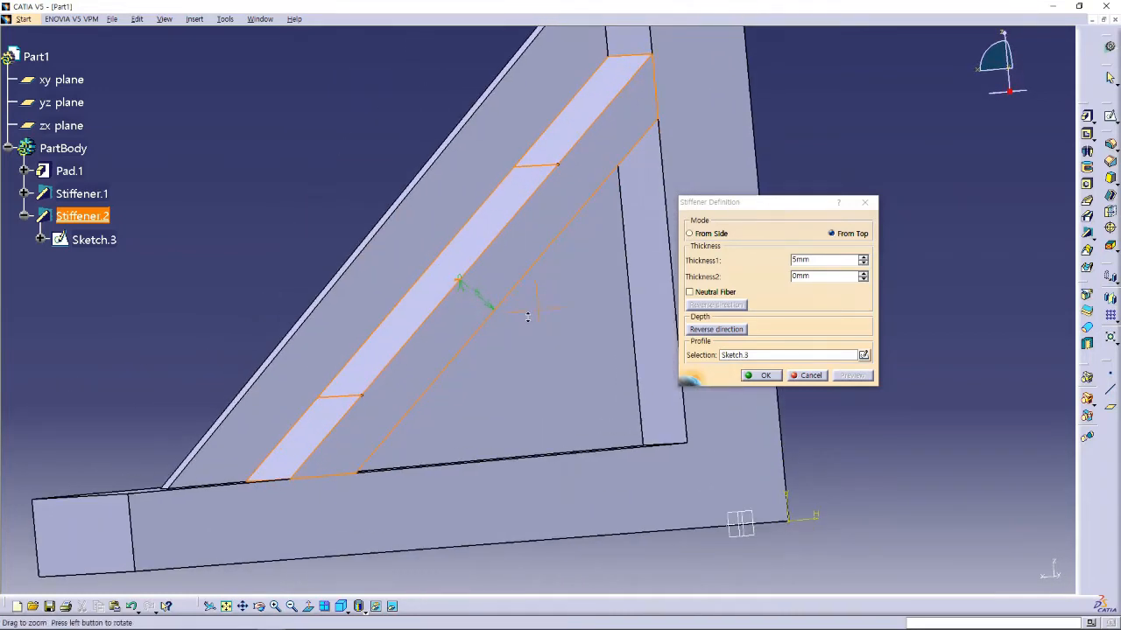
Turn on Neutral Fiber for the second stiffener's 5 mm thickness and preview the web centred on its sketch line.
left_click(690, 292)
left_click(850, 375)
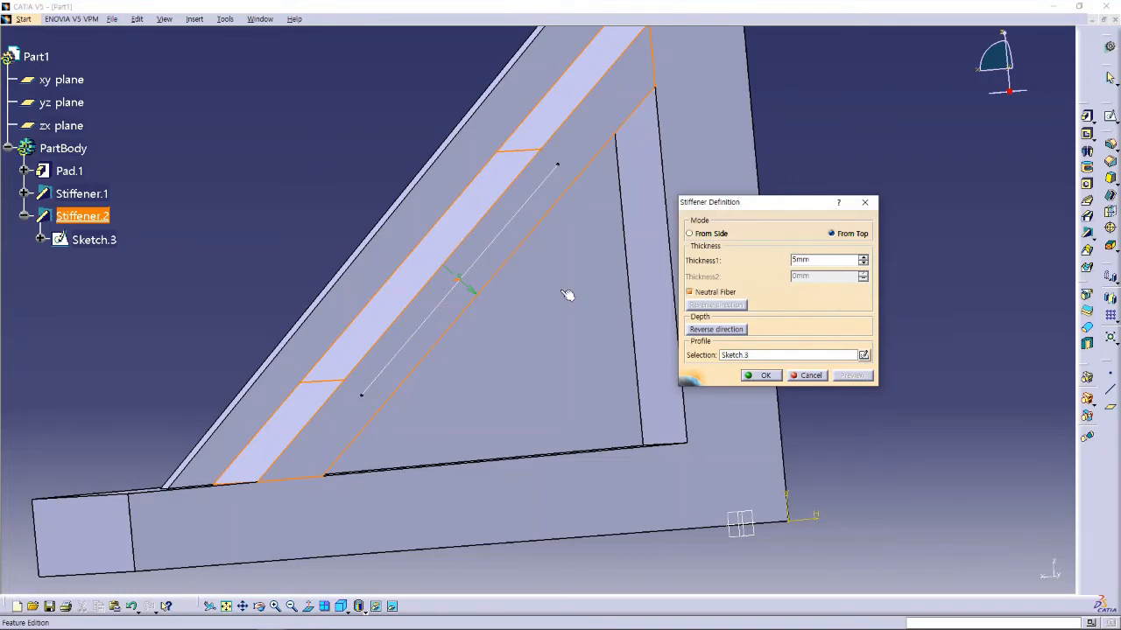
middle_click_drag(560, 292, 587, 344)
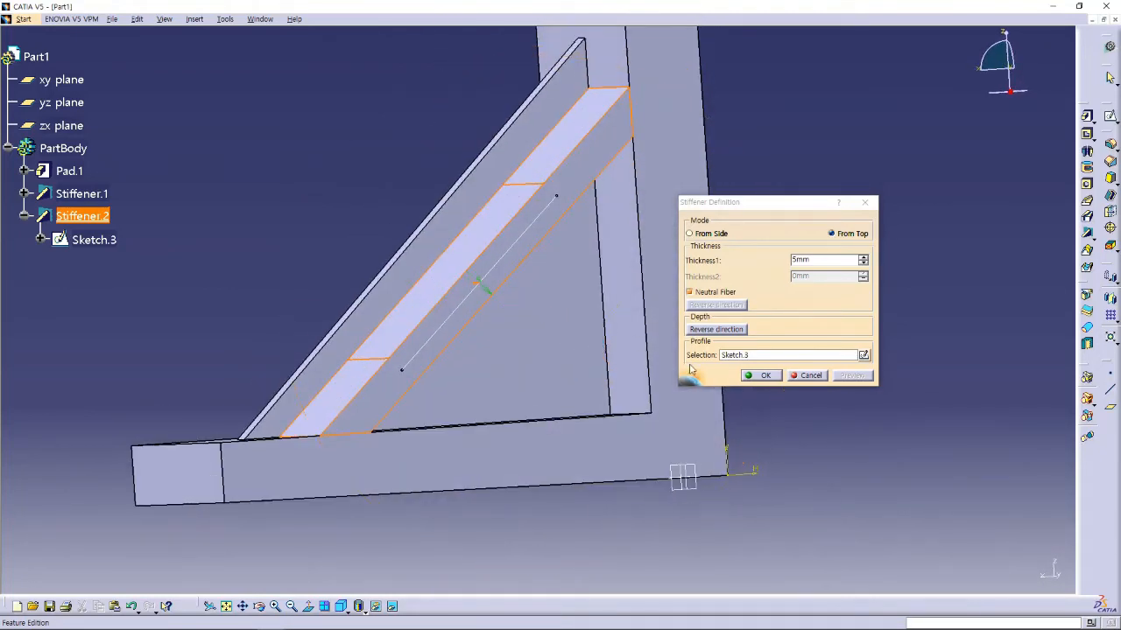
Try a Thickness1 of 20 mm for the neutral-fiber stiffener and examine the sloped web from several angles.
left_click(757, 264)
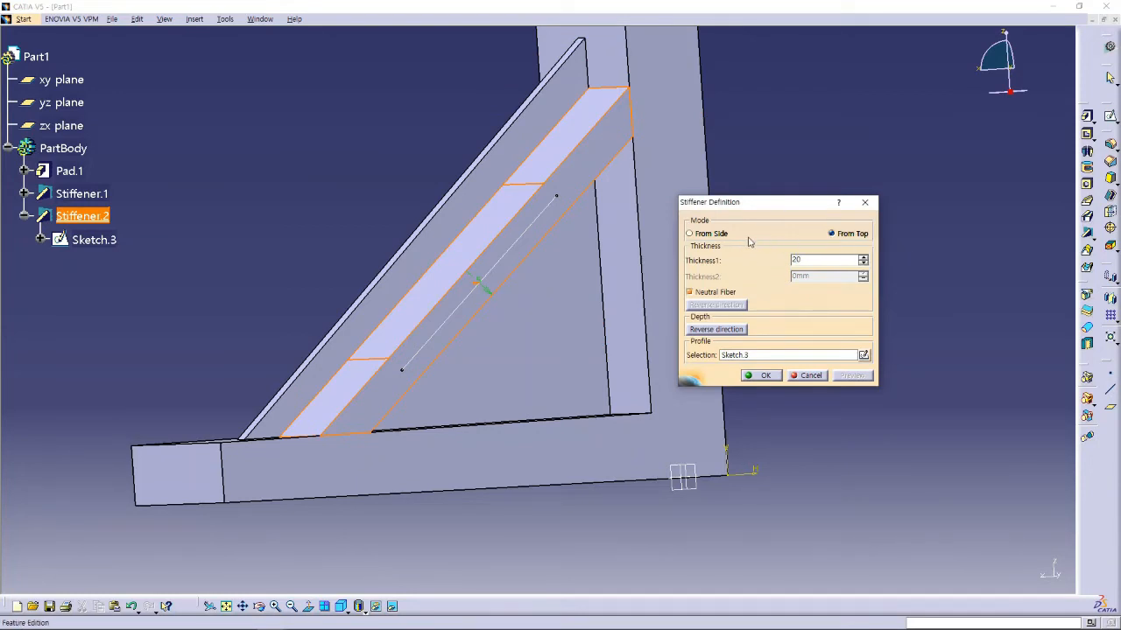
key("Return")
left_click(649, 346)
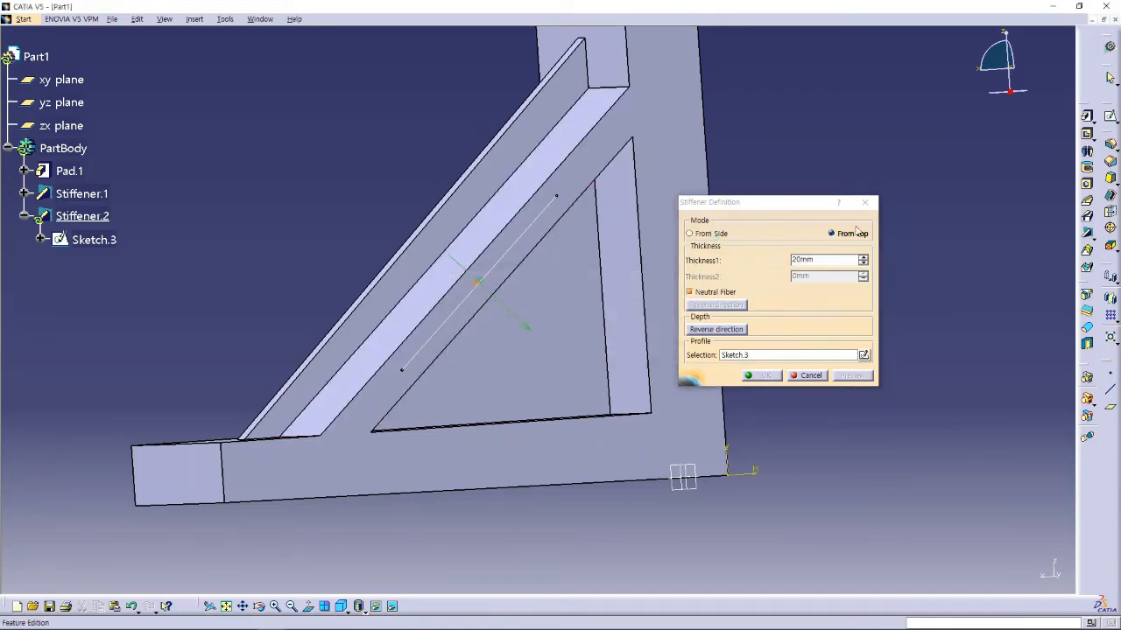
middle_click_drag(511, 301, 573, 333)
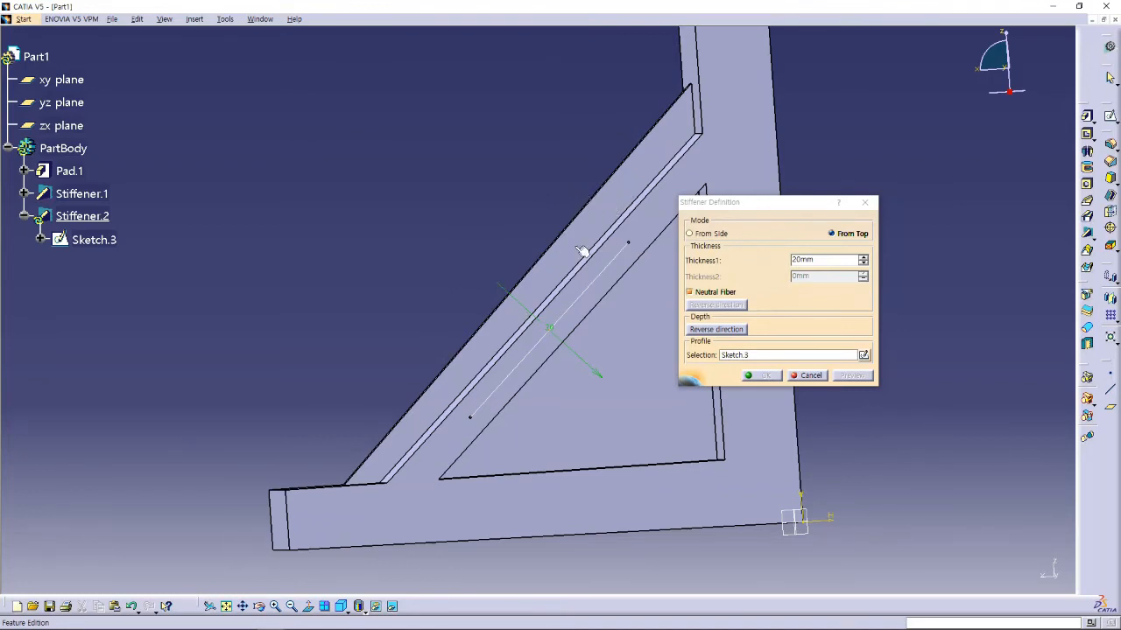
middle_click_drag(534, 232, 561, 267)
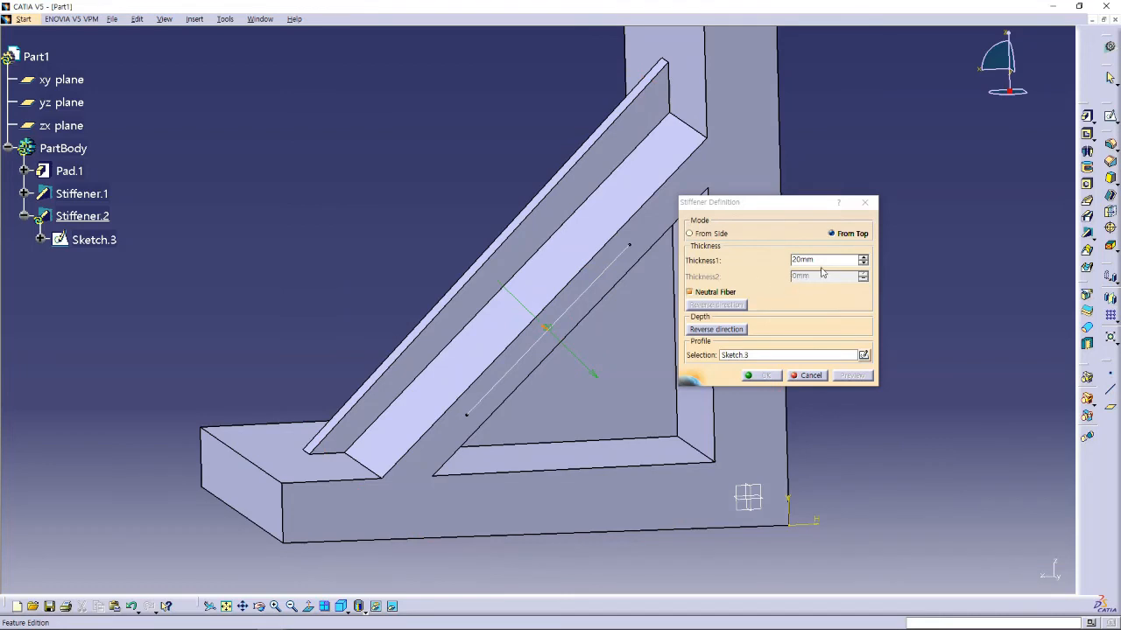
Set the second stiffener's Thickness1 to 3 mm and preview the web.
left_click(814, 259)
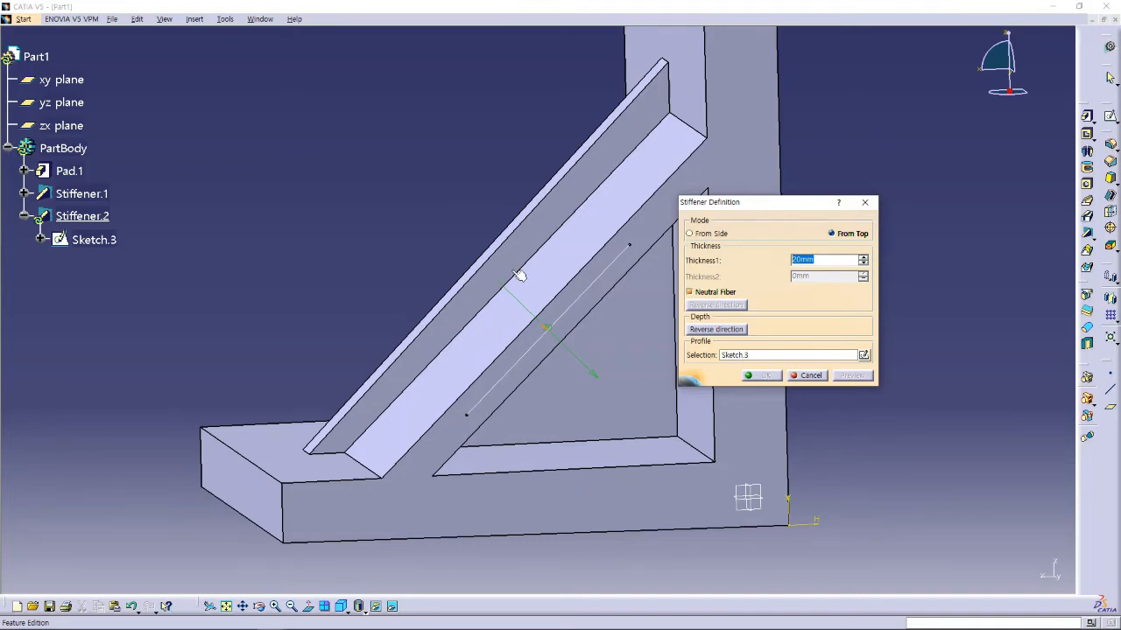
type("3")
left_click(762, 355)
left_click(852, 376)
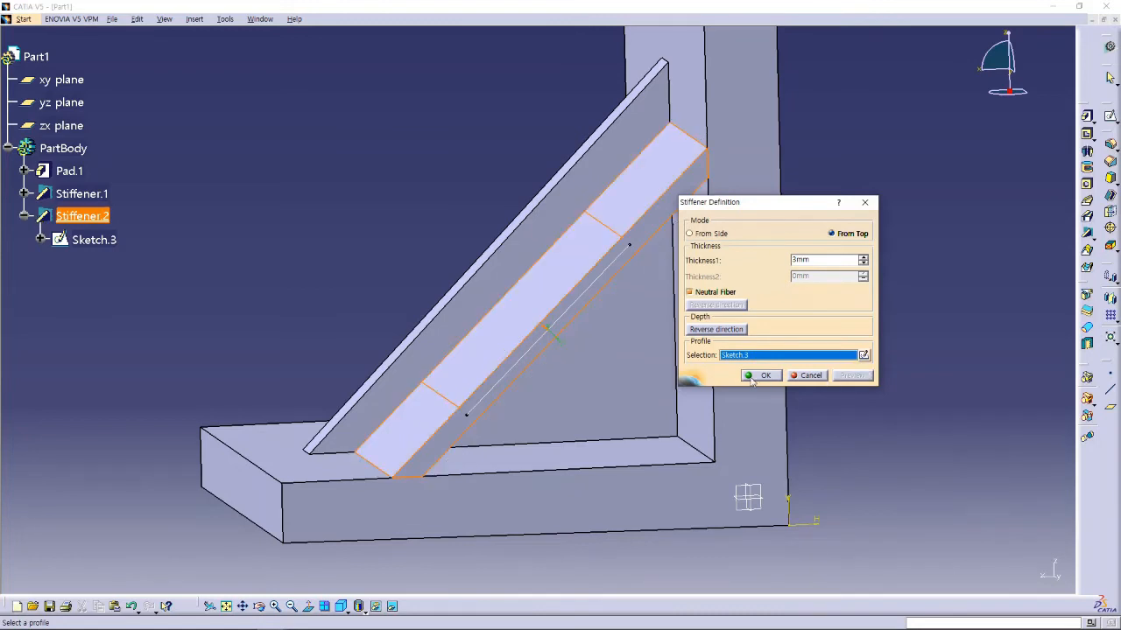
Turn off Neutral Fiber for the second stiffener and preview the thickness on one side of the line.
left_click(701, 295)
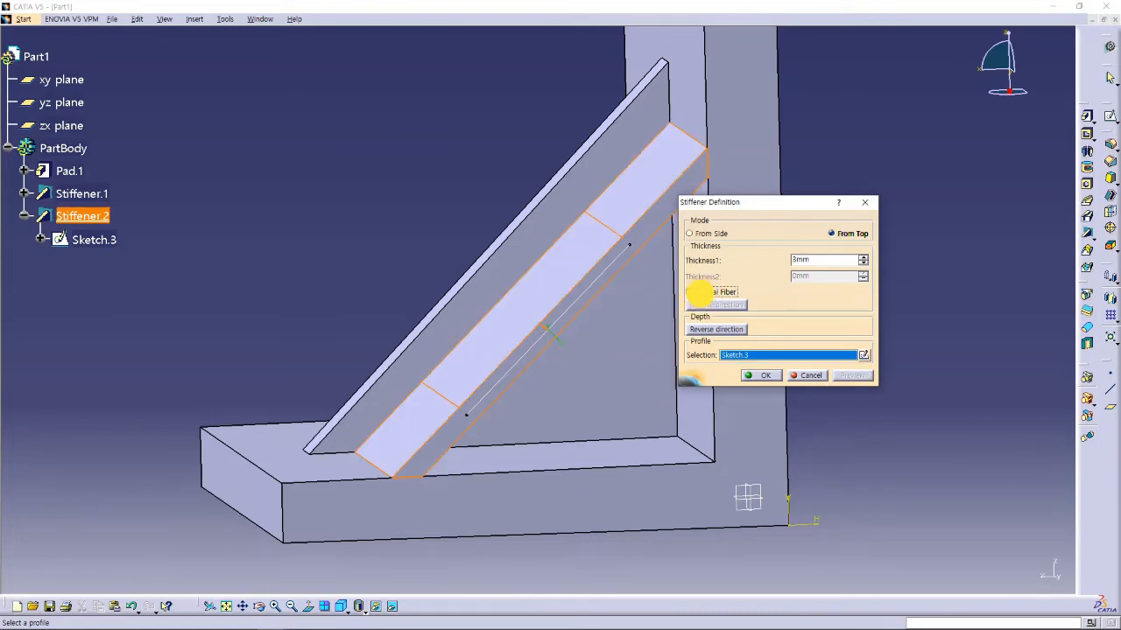
left_click(849, 379)
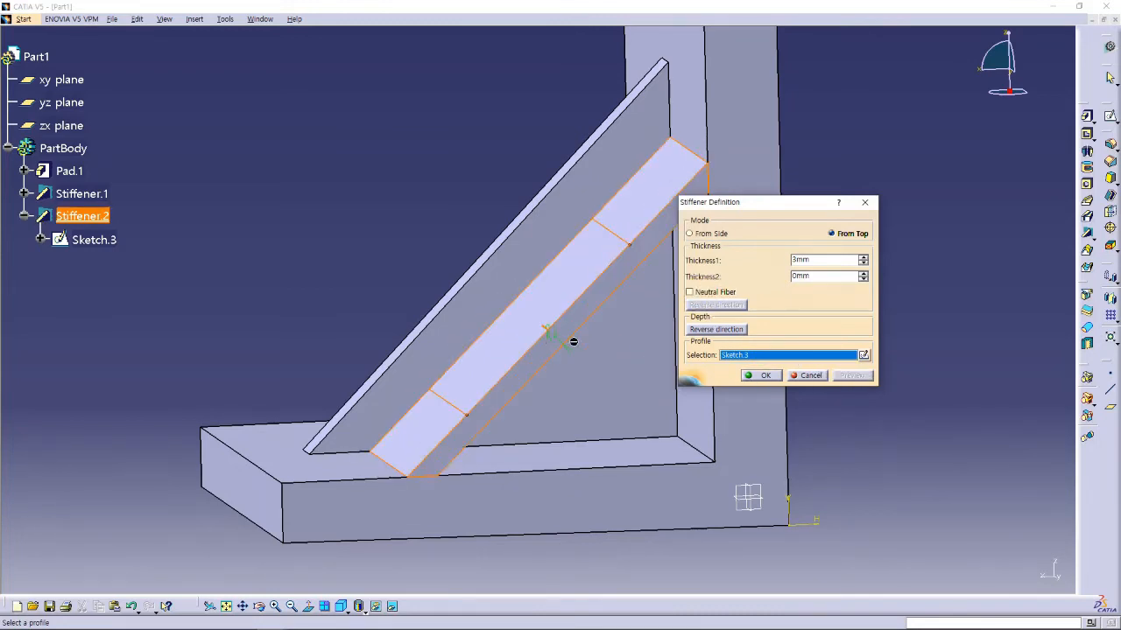
middle_click_drag(573, 342, 636, 341)
Reverse the second stiffener's depth direction, preview the web and view it from the bracket's open side.
left_click(718, 329)
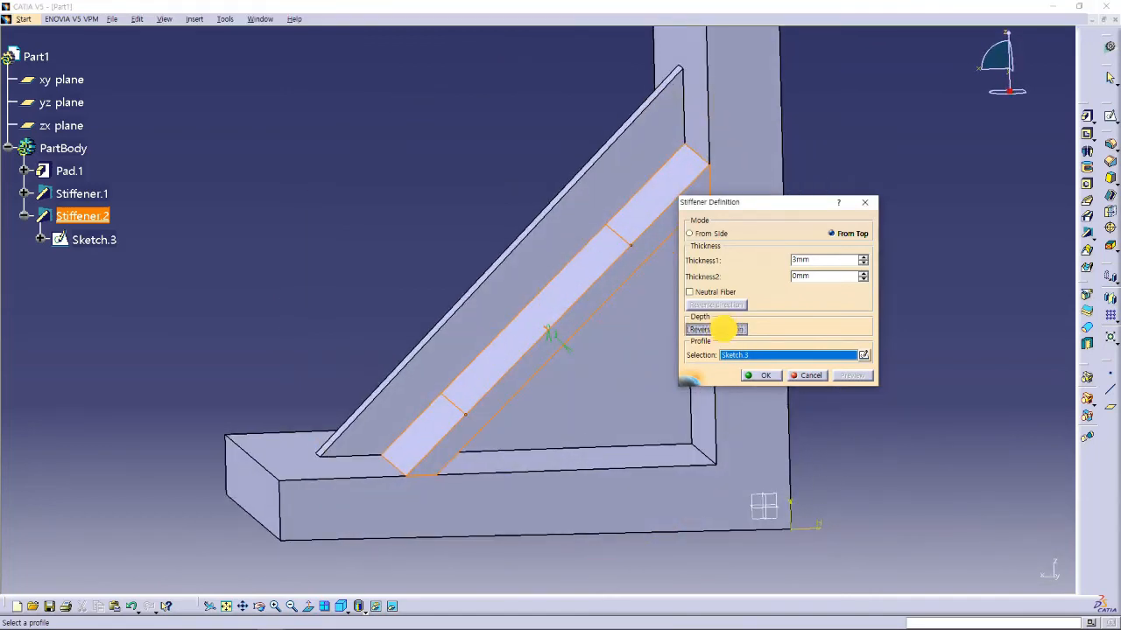
left_click(853, 375)
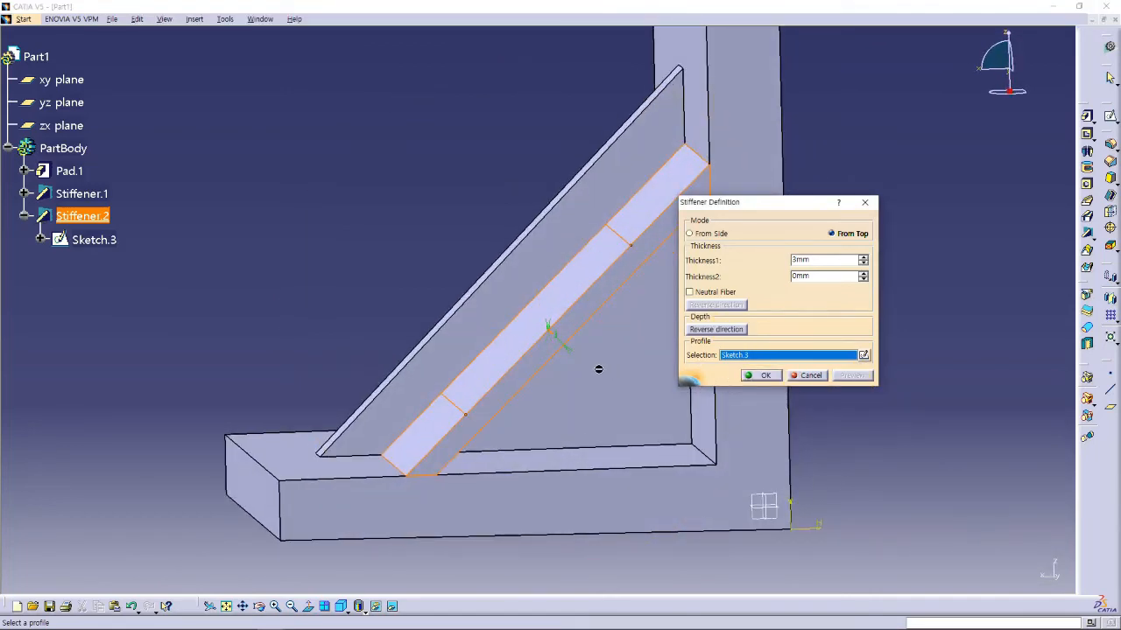
middle_click_drag(598, 371, 580, 355)
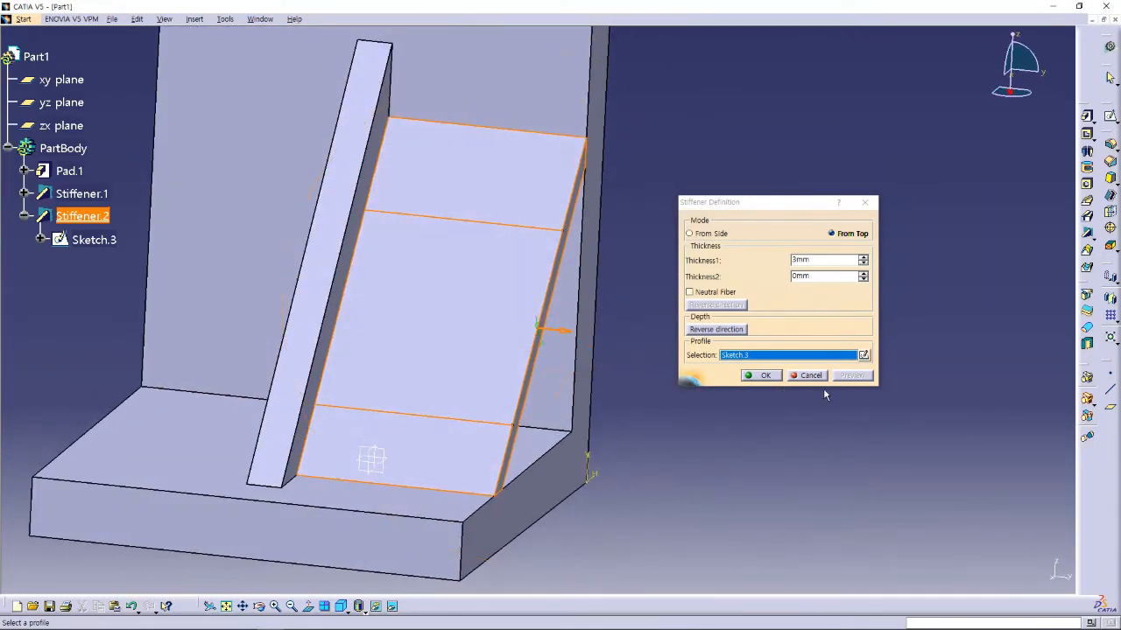
Confirm the From Top stiffener definition and inspect the finished web beside the central rib.
left_click(767, 375)
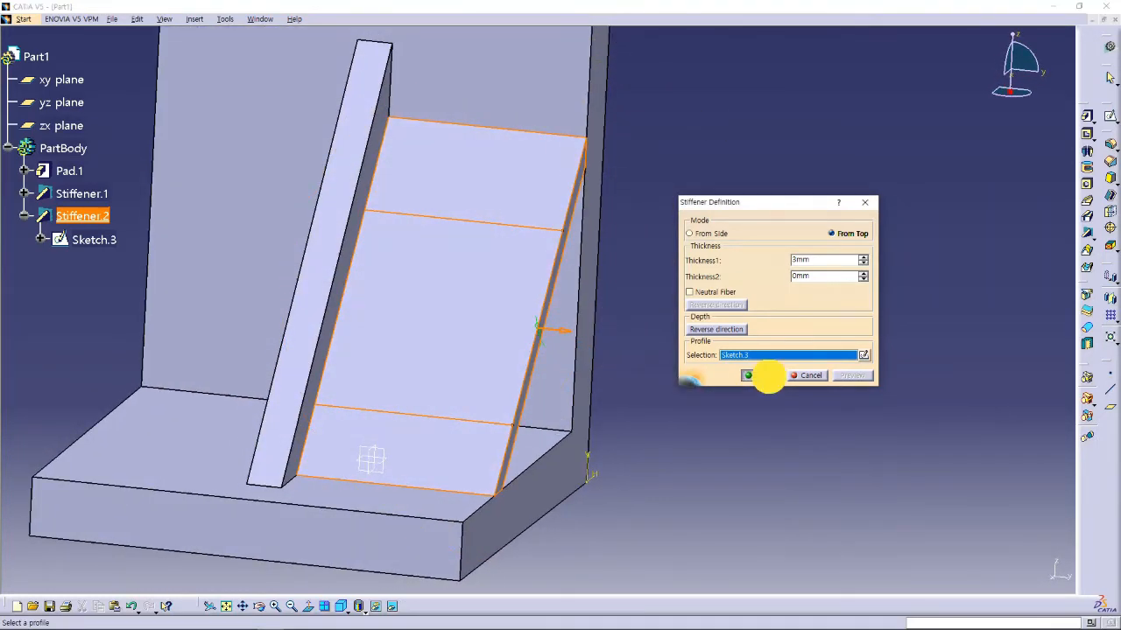
middle_click_drag(678, 390, 417, 300)
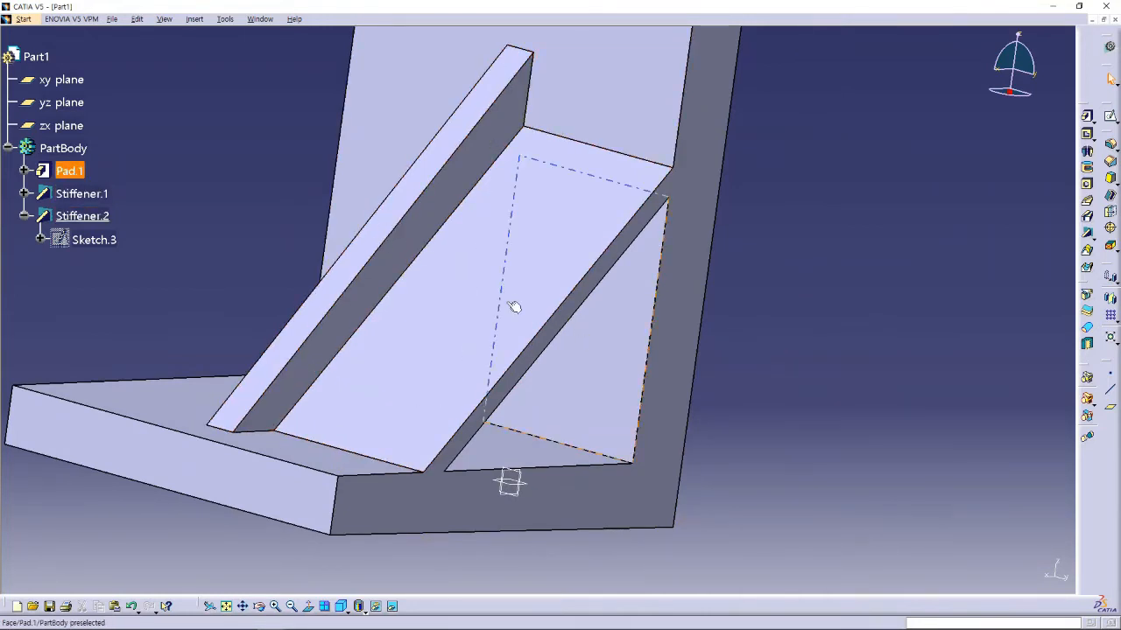
middle_click_drag(584, 328, 576, 493)
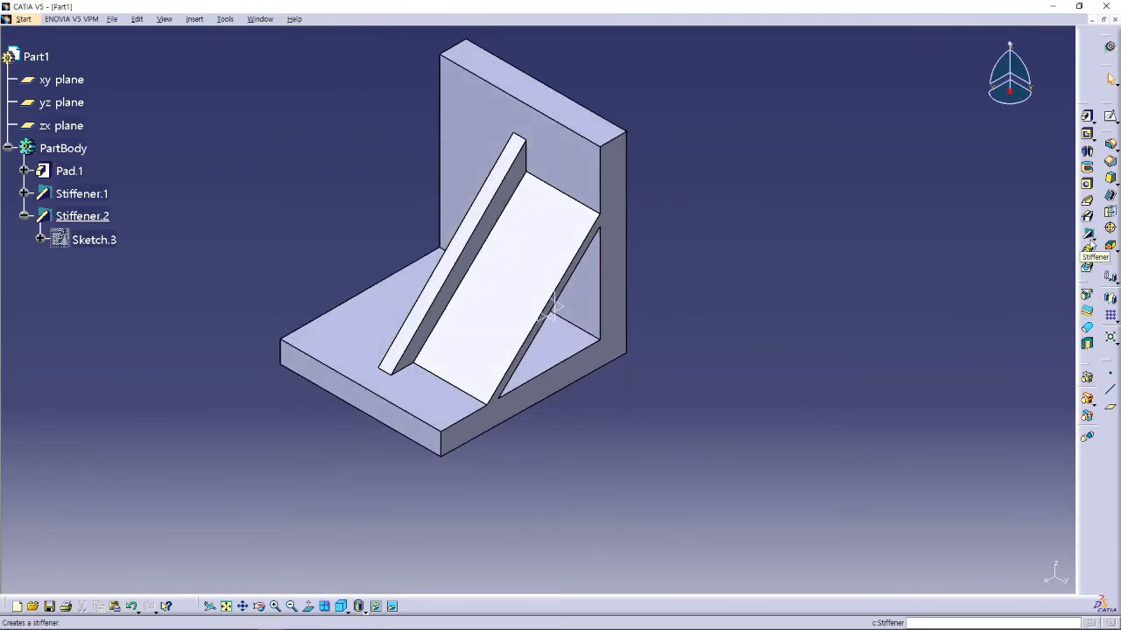
middle_click_drag(698, 302, 703, 392)
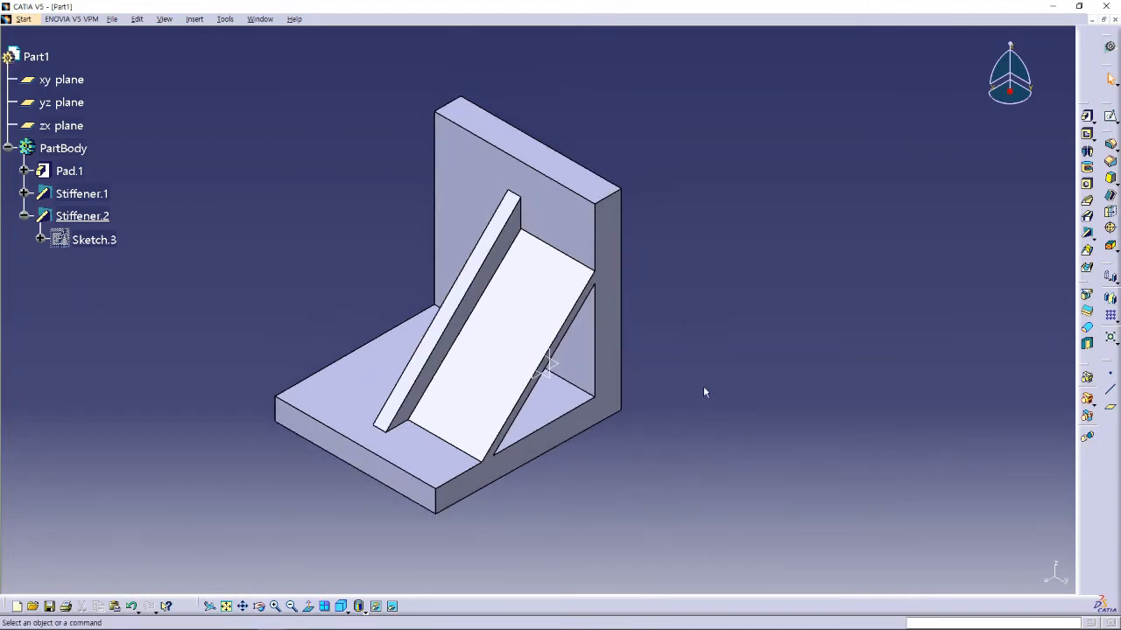
Clear the bracket pad and both stiffeners from the PartBody, leaving only the reference planes.
left_click(26, 217)
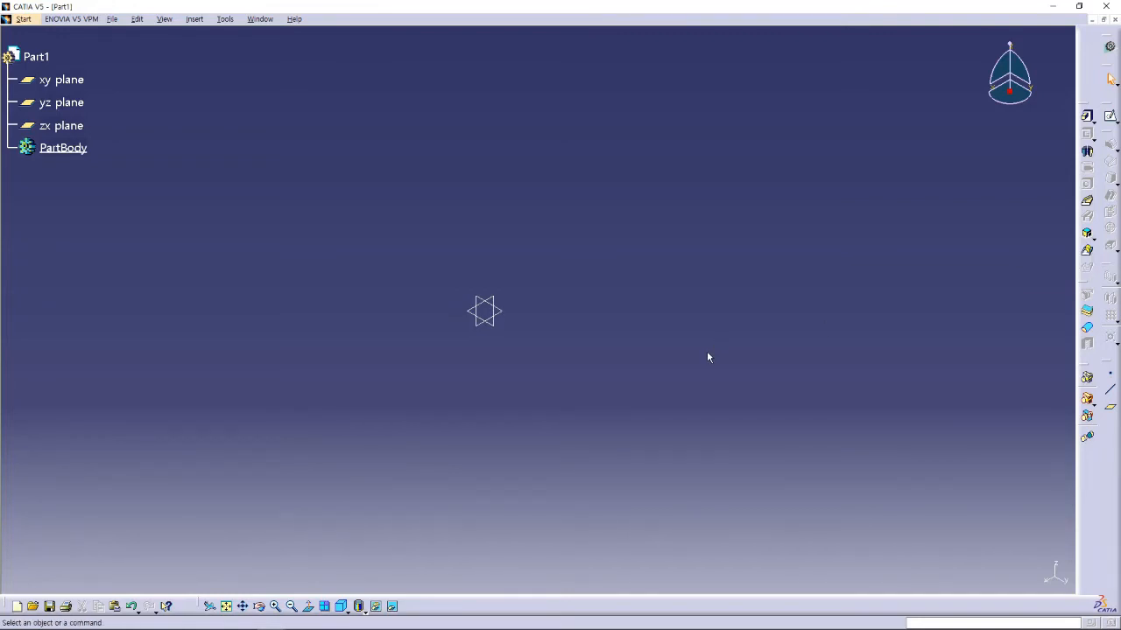
middle_click_drag(707, 356, 641, 371)
Start a reference plane from the yz plane using the Offset from plane type.
left_click(66, 104)
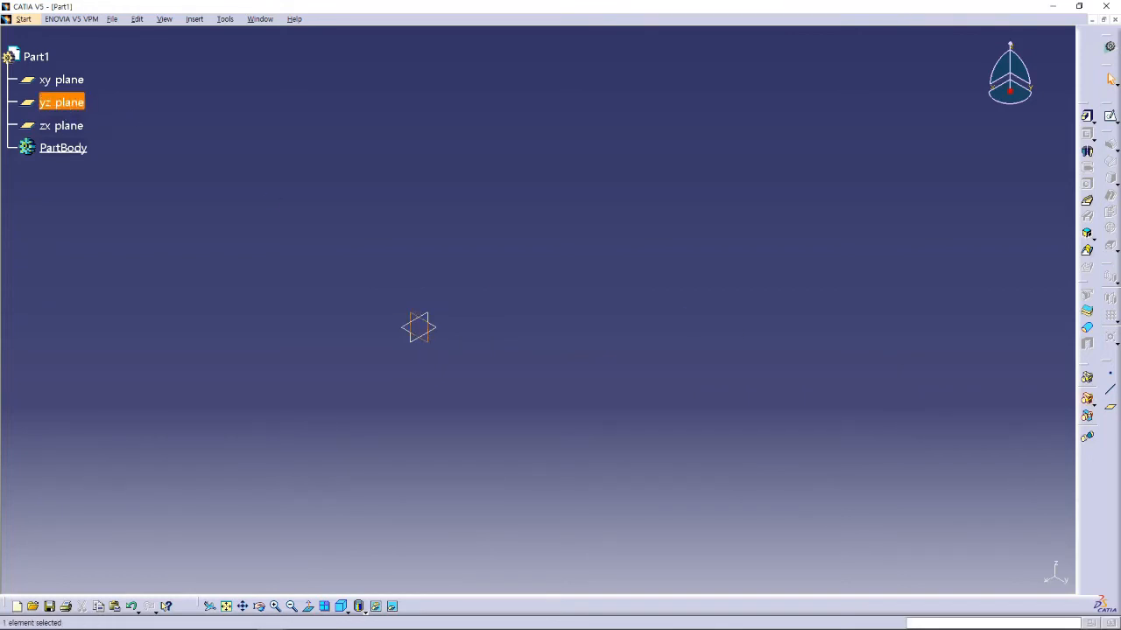
left_click(1112, 411)
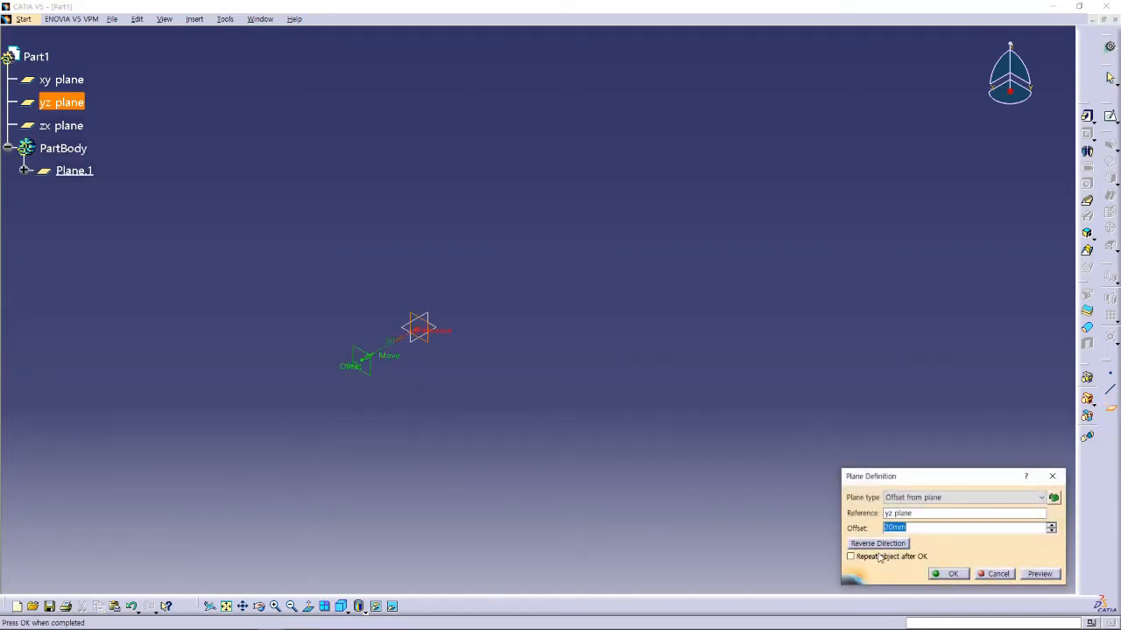
left_click_drag(919, 478, 714, 356)
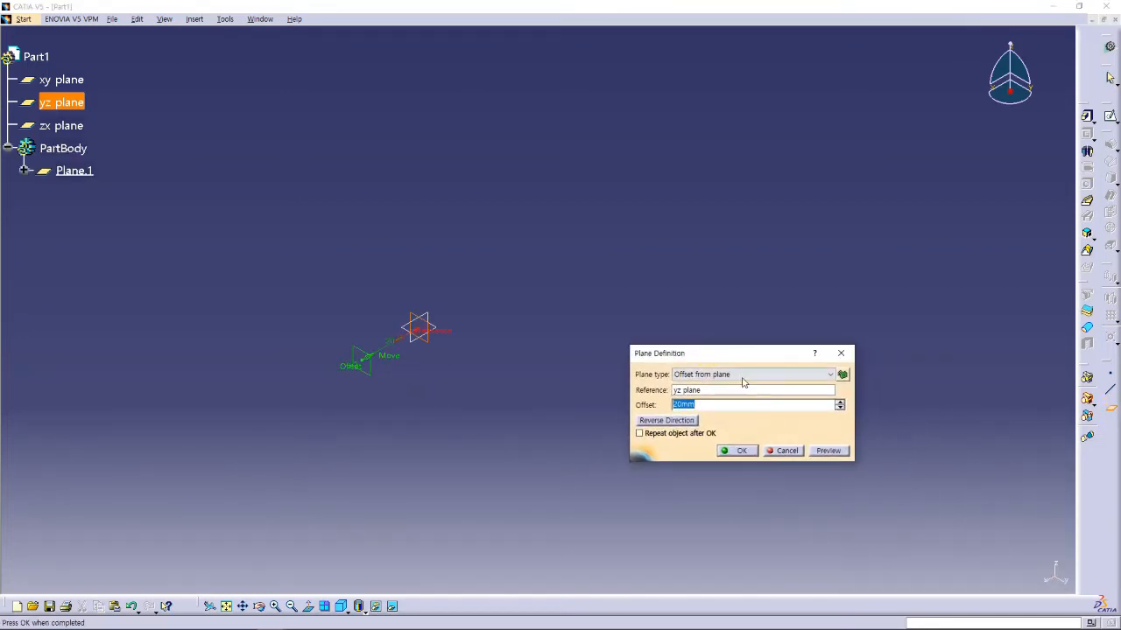
left_click(743, 377)
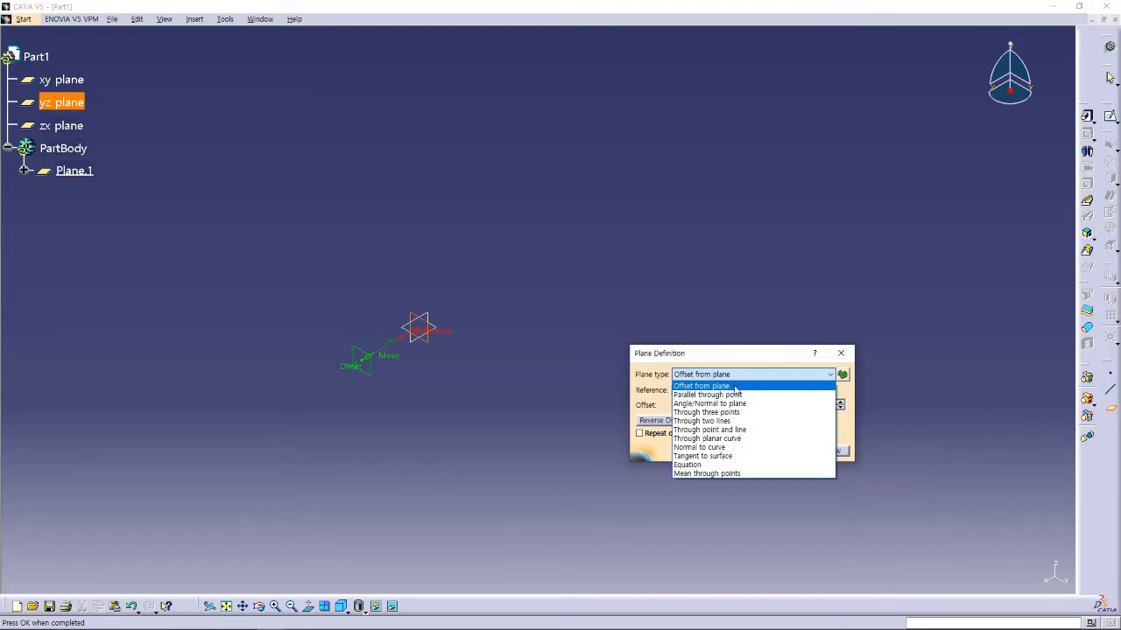
left_click(735, 388)
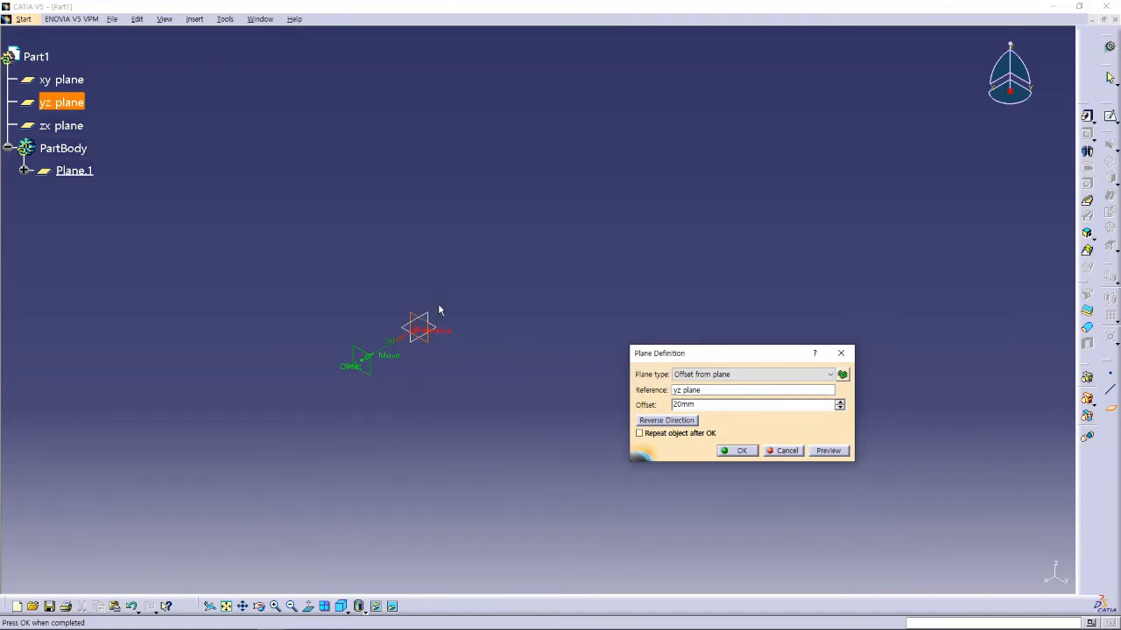
Reverse the new plane's offset direction, set its offset to 100 mm and create it.
left_click(670, 422)
left_click(679, 423)
left_click(679, 424)
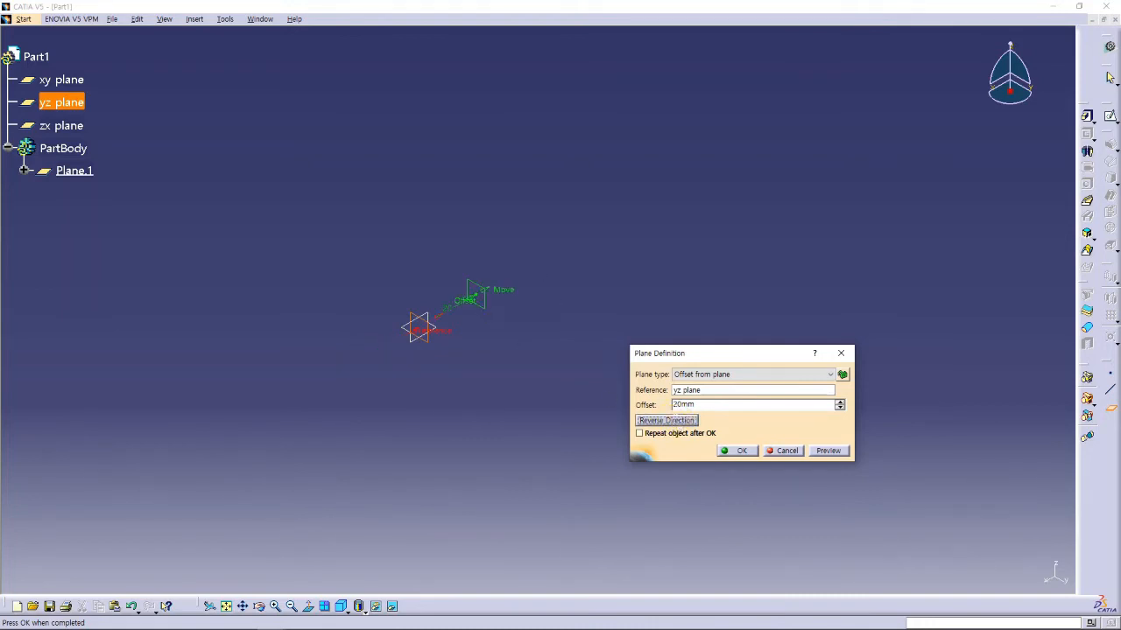
double_click(675, 405)
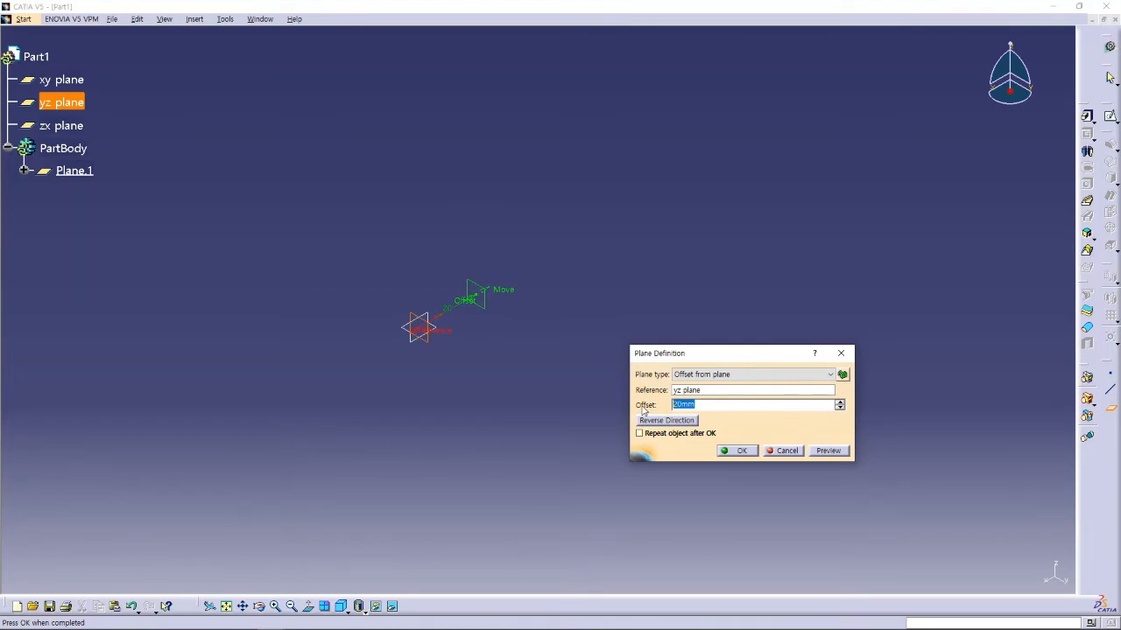
left_click(828, 451)
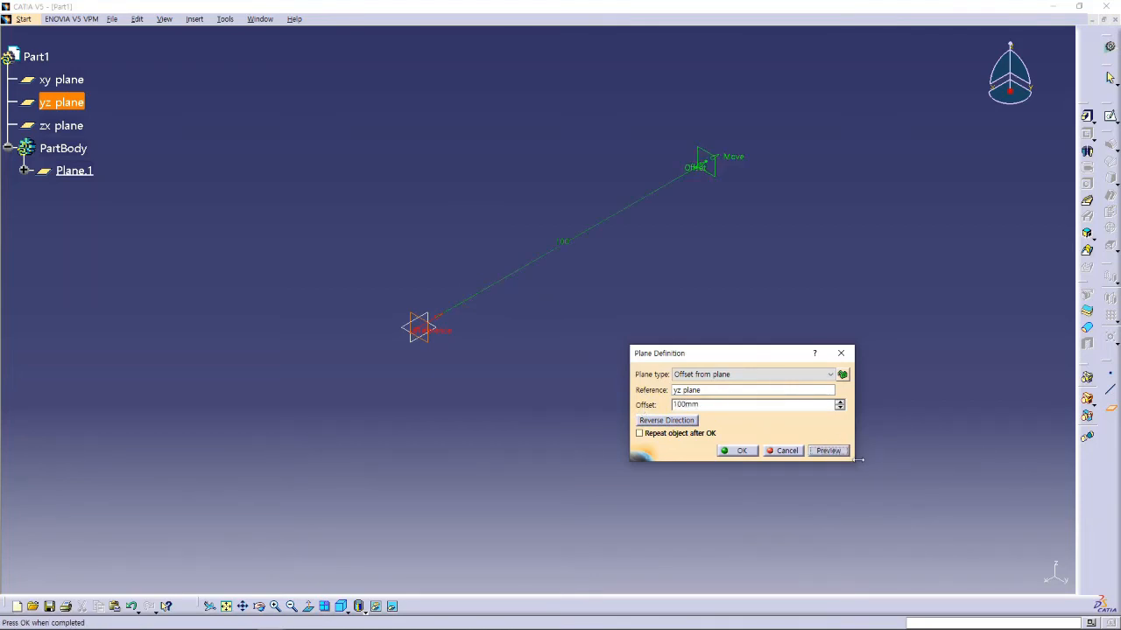
left_click(741, 451)
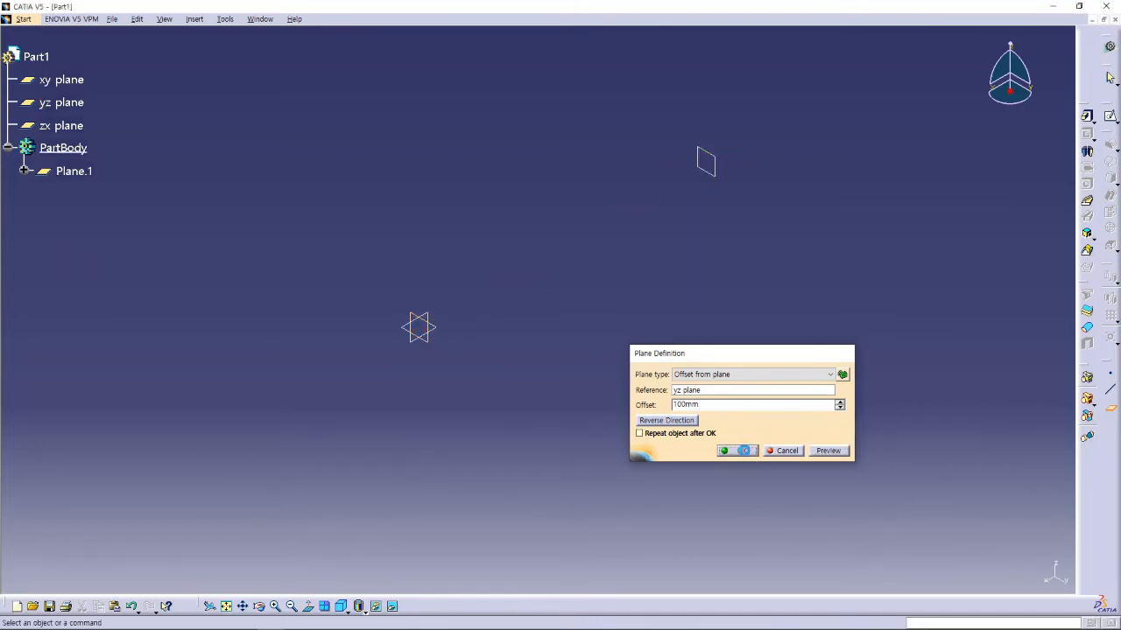
left_click(758, 393)
middle_click_drag(750, 353, 731, 387)
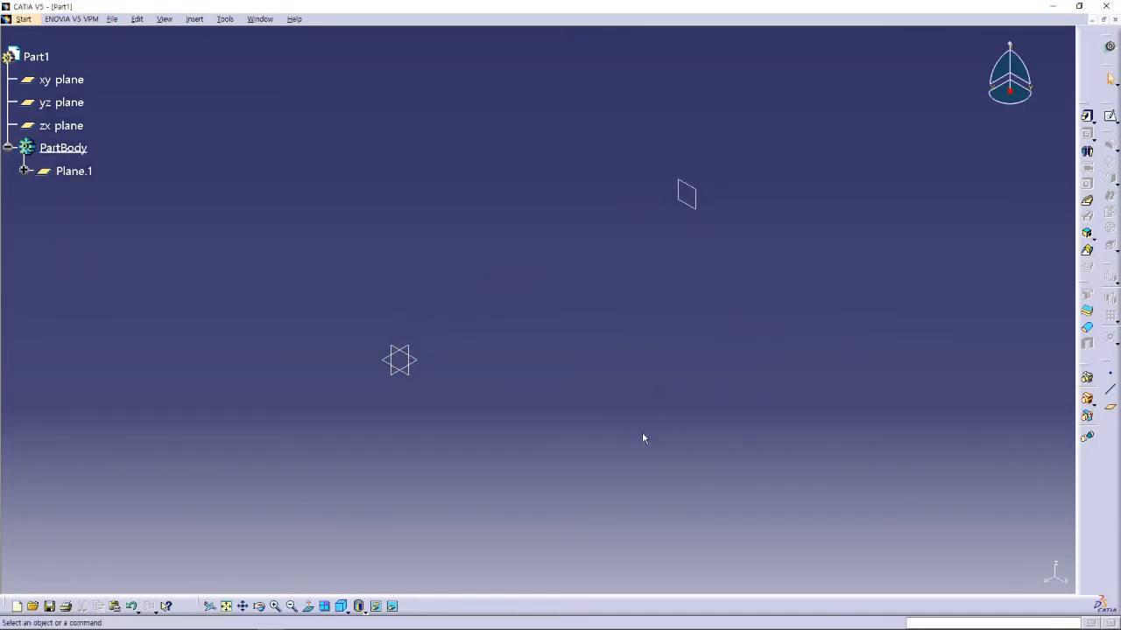
Open a new sketch on the yz plane and centre the origin in view.
left_click(402, 351)
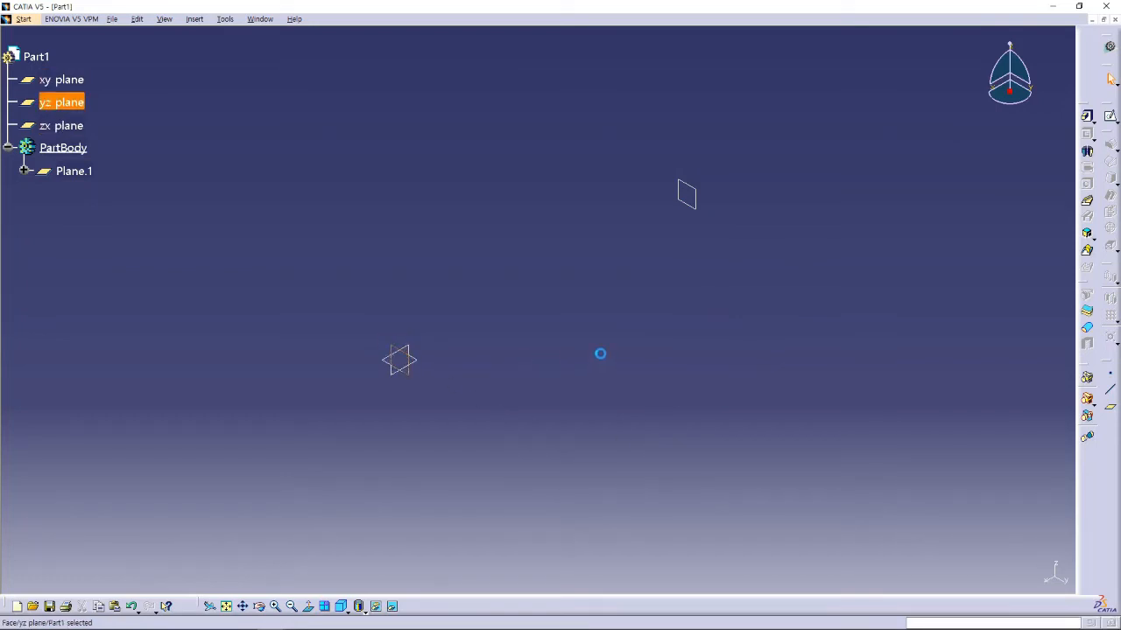
left_click(1109, 116)
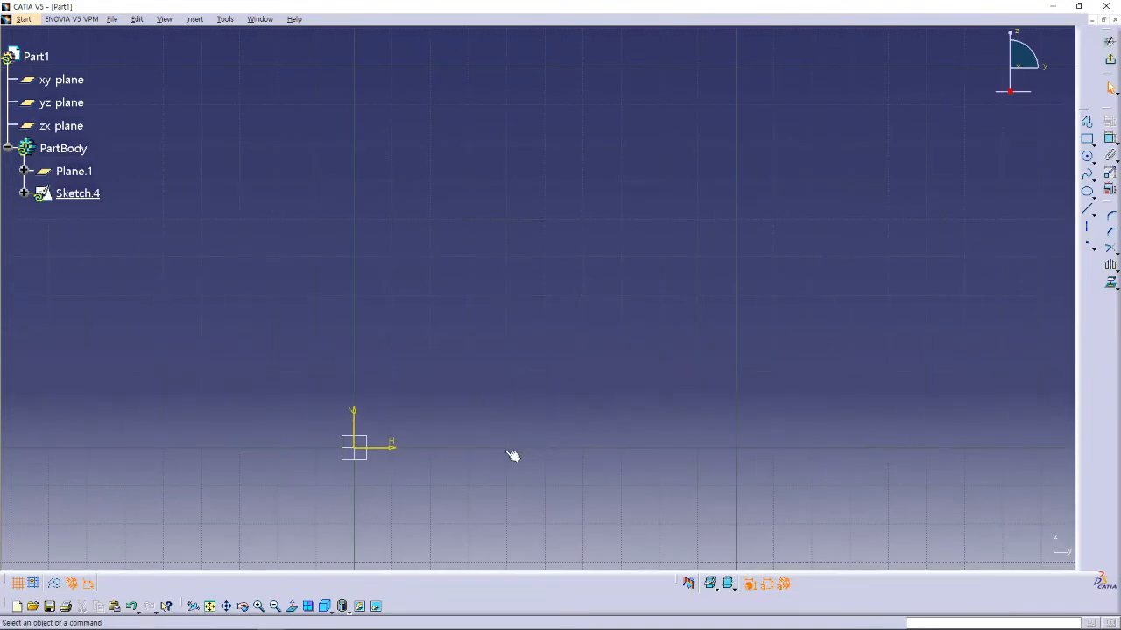
mouse_move(517, 444)
middle_mouse_down()
mouse_move(622, 328)
mouse_move(628, 353)
mouse_move(636, 322)
middle_mouse_up()
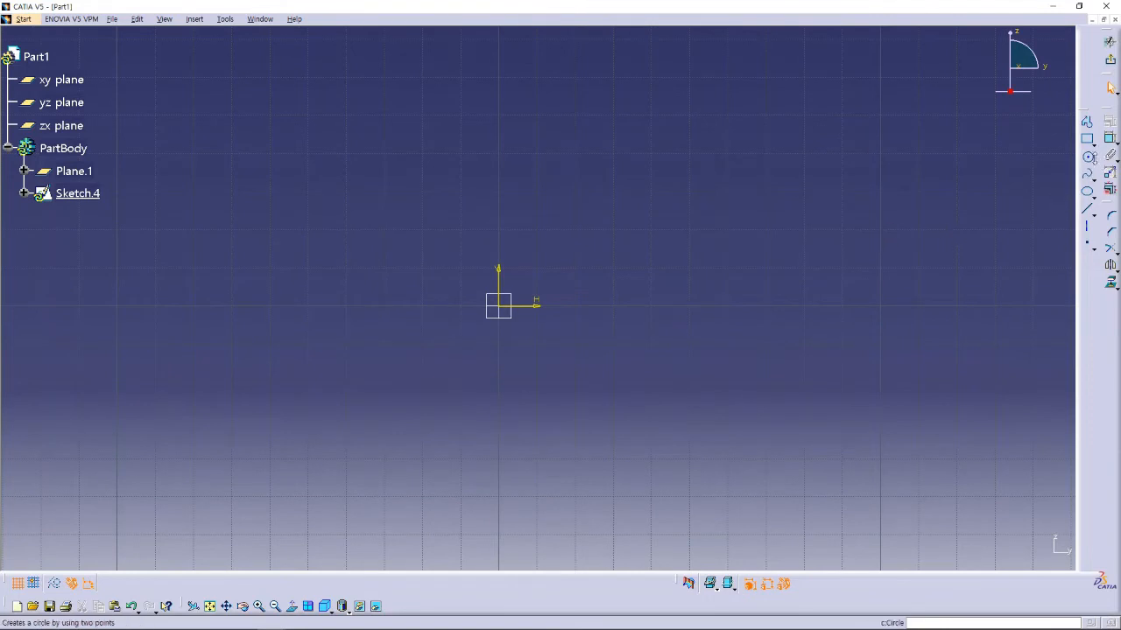
Sketch a semicircular arc of about 50 mm radius above the horizontal axis, centred on the origin.
left_click(1091, 161)
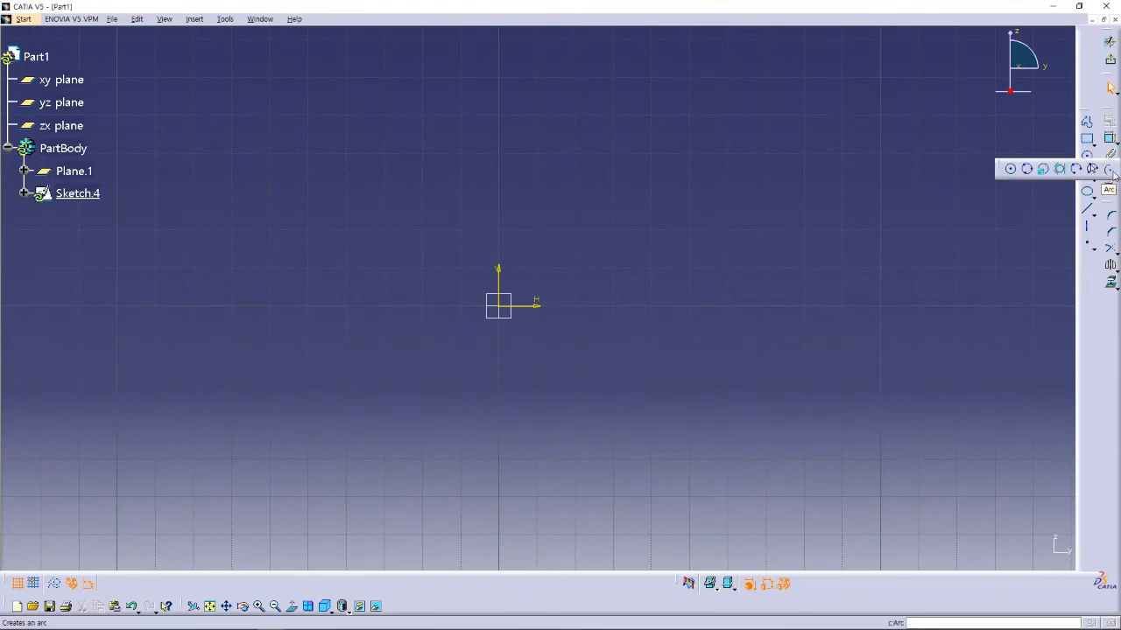
left_click(1110, 169)
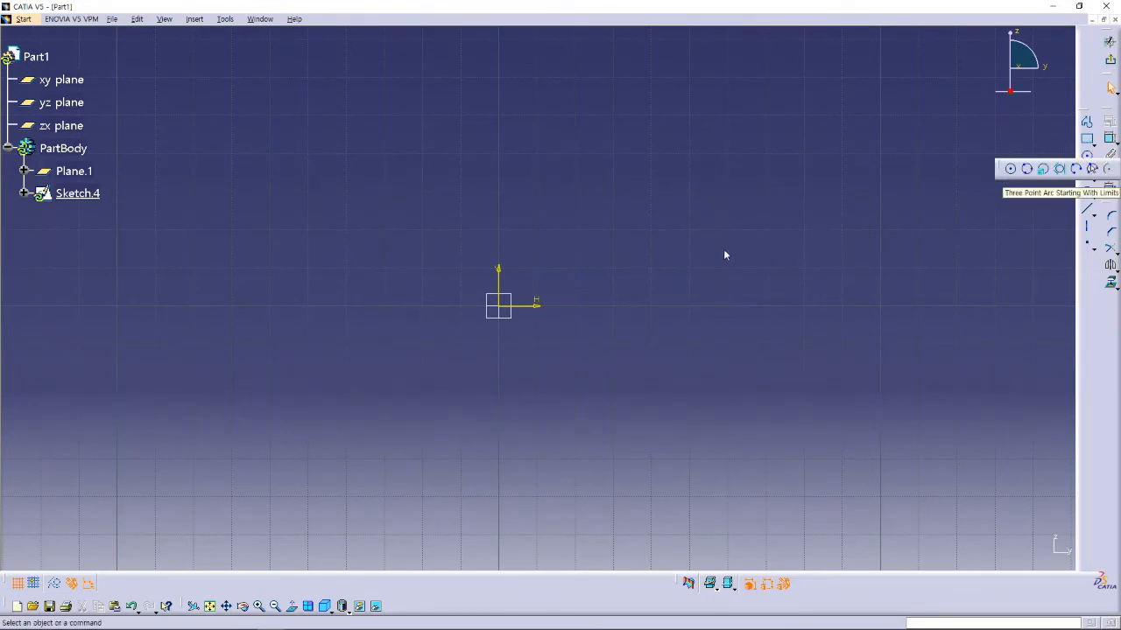
left_click(505, 311)
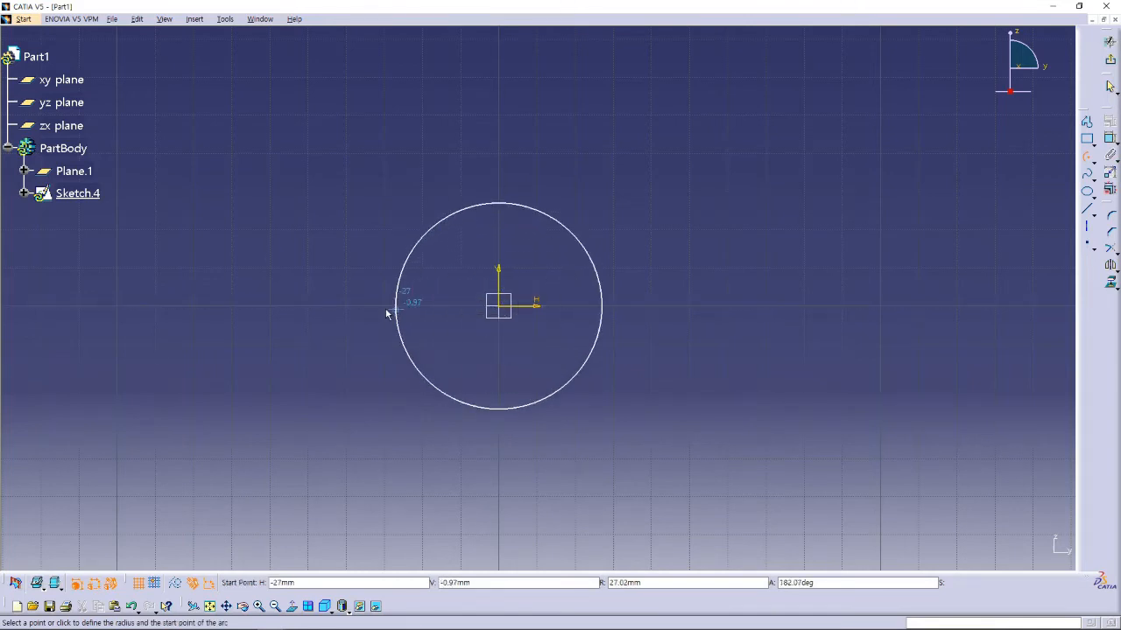
left_click(308, 305)
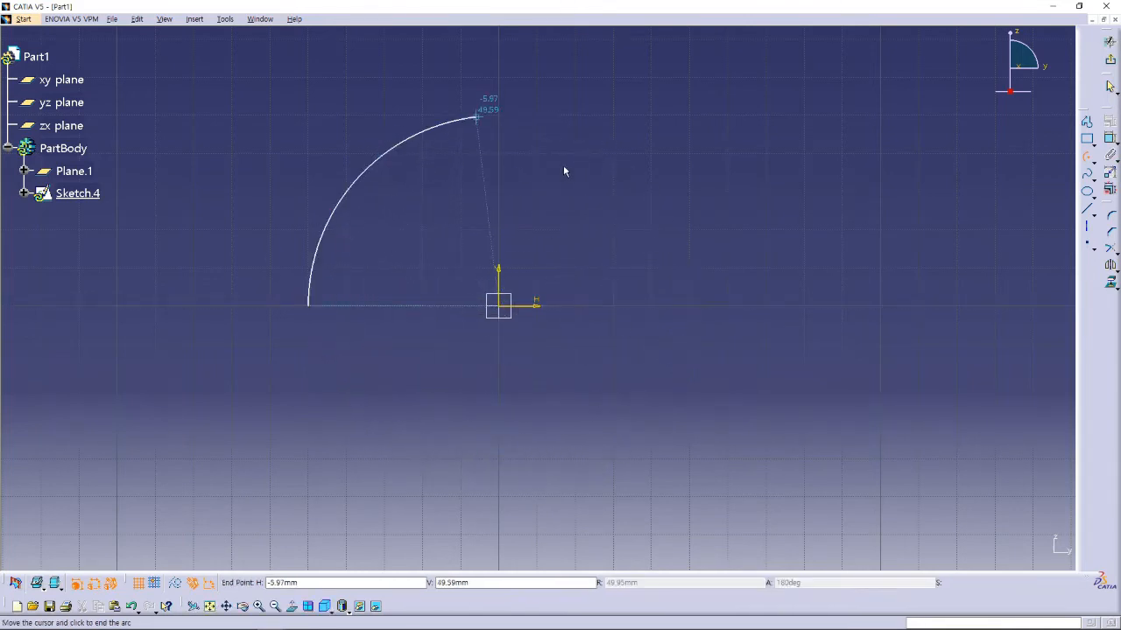
left_click(686, 307)
Close the semicircle with a straight line between its two endpoints and exit the sketch.
left_click(1086, 210)
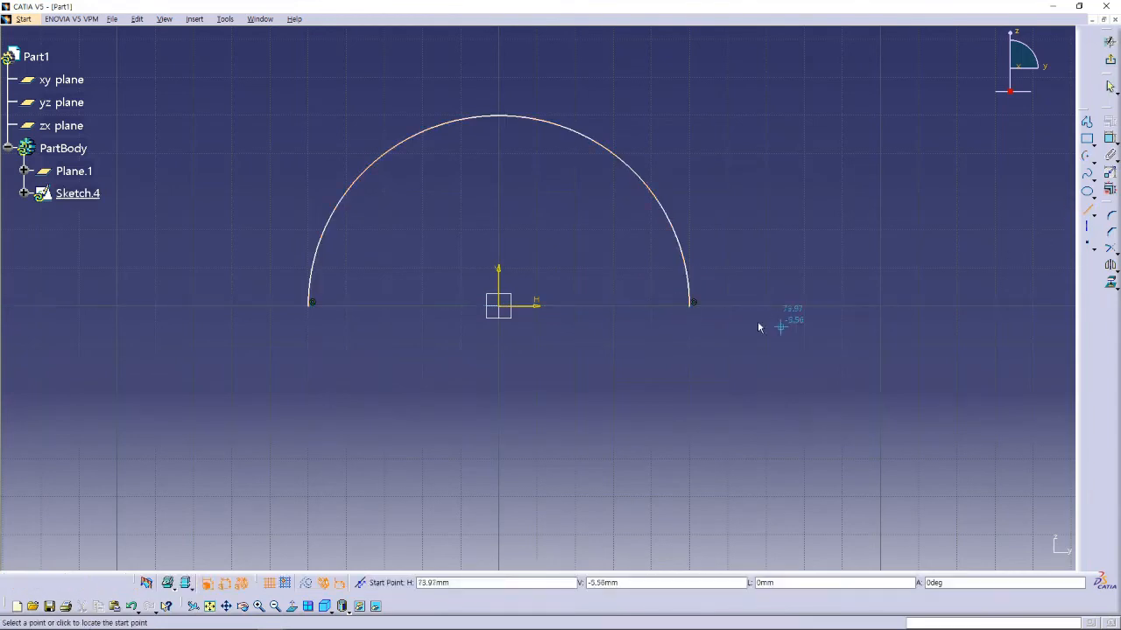
left_click(690, 305)
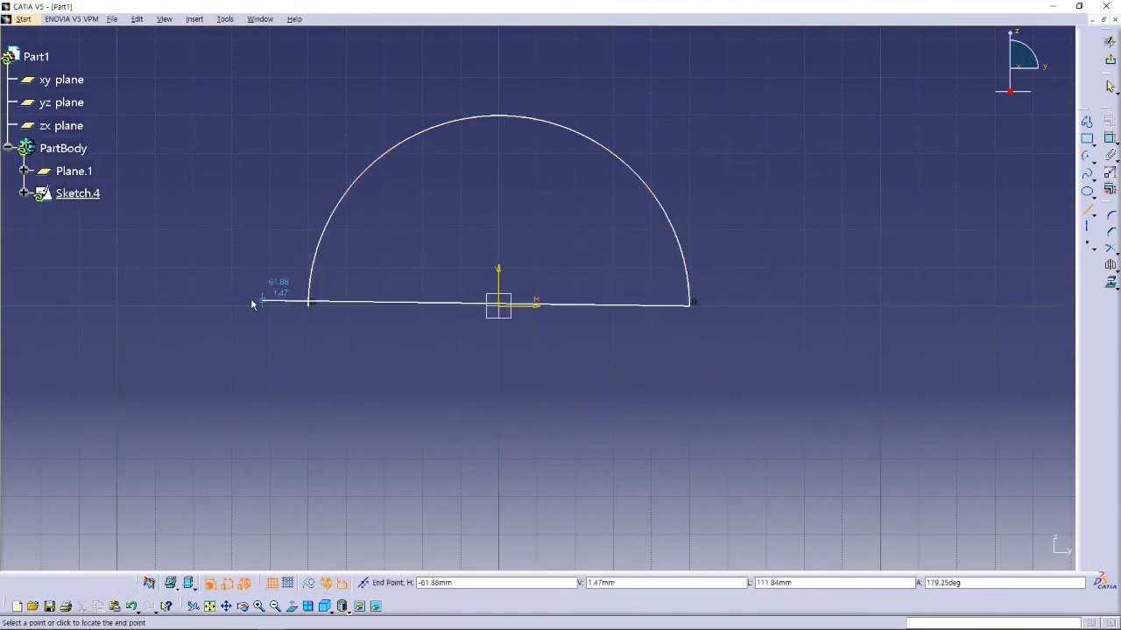
left_click(309, 303)
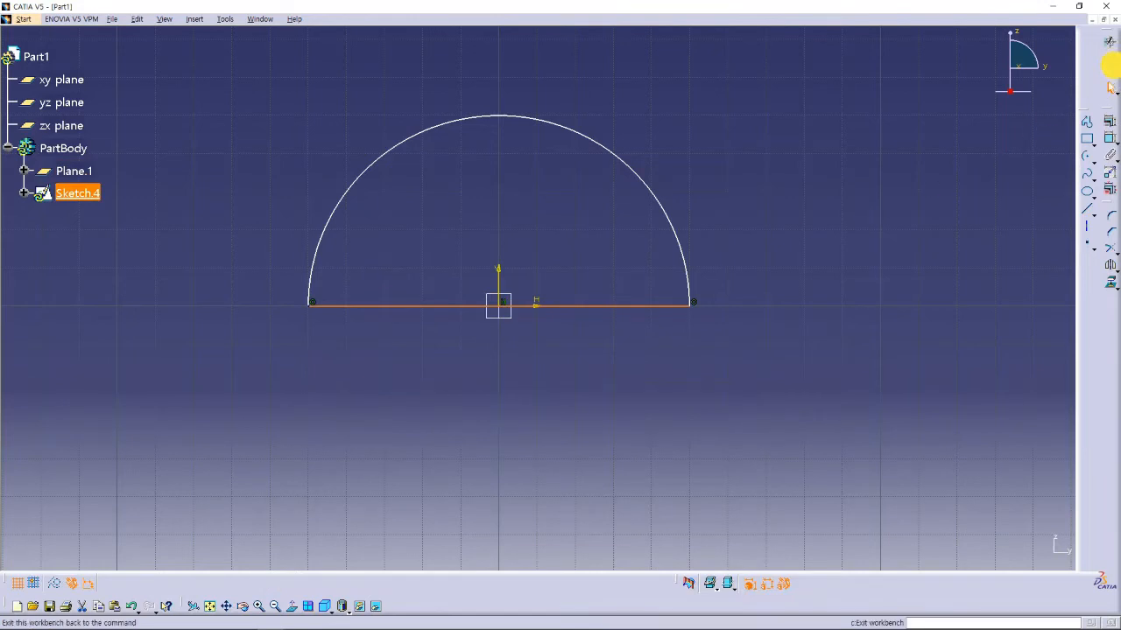
left_click(1109, 59)
middle_click_drag(732, 247, 663, 330)
Reopen the semicircle sketch, constrain the arc's radius to 40 mm and exit the sketch.
double_click(515, 281)
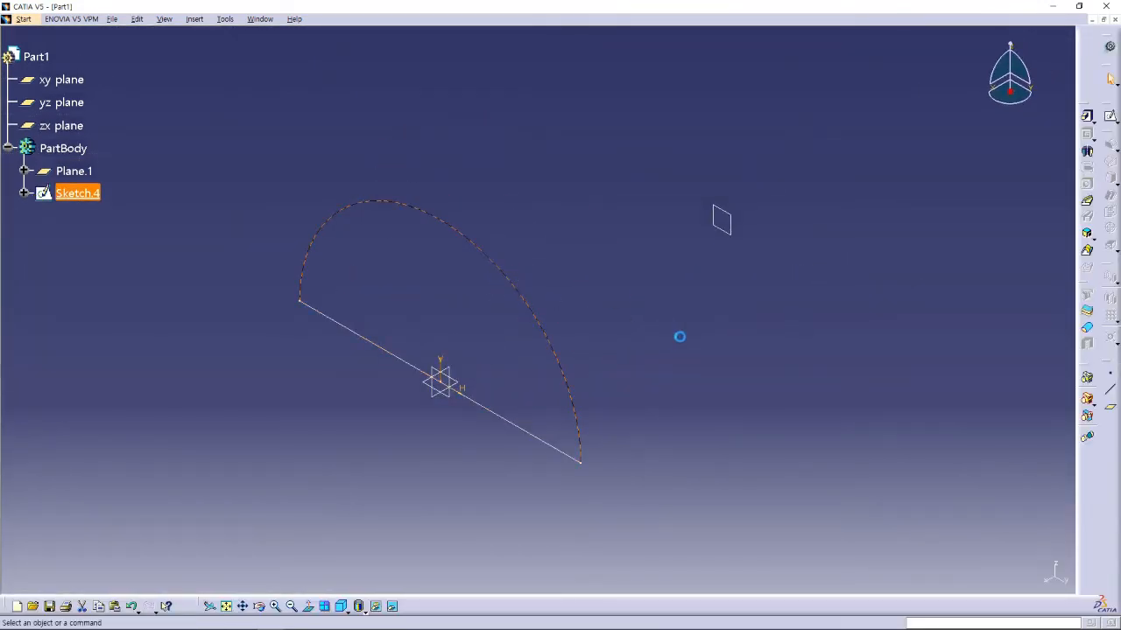
left_click(1110, 139)
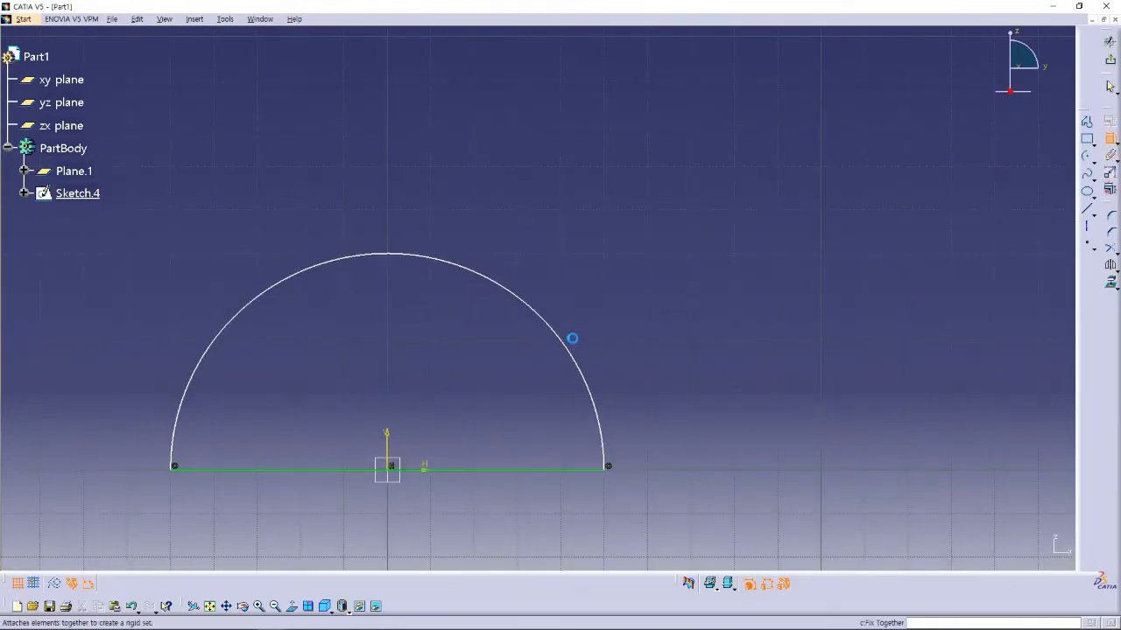
left_click(557, 334)
left_click(577, 291)
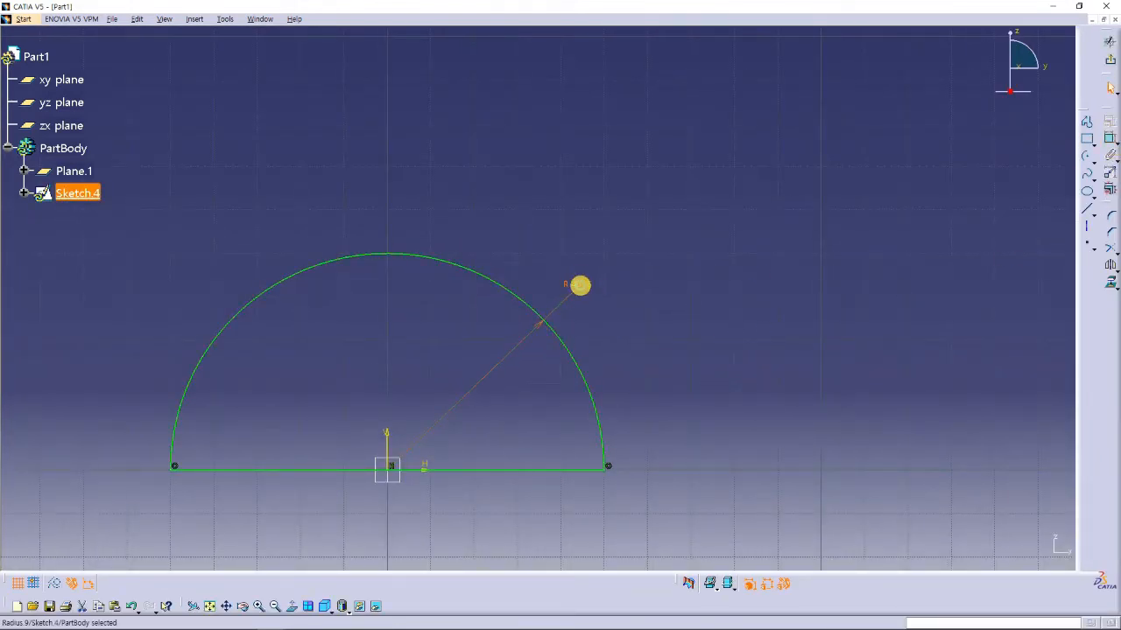
double_click(581, 286)
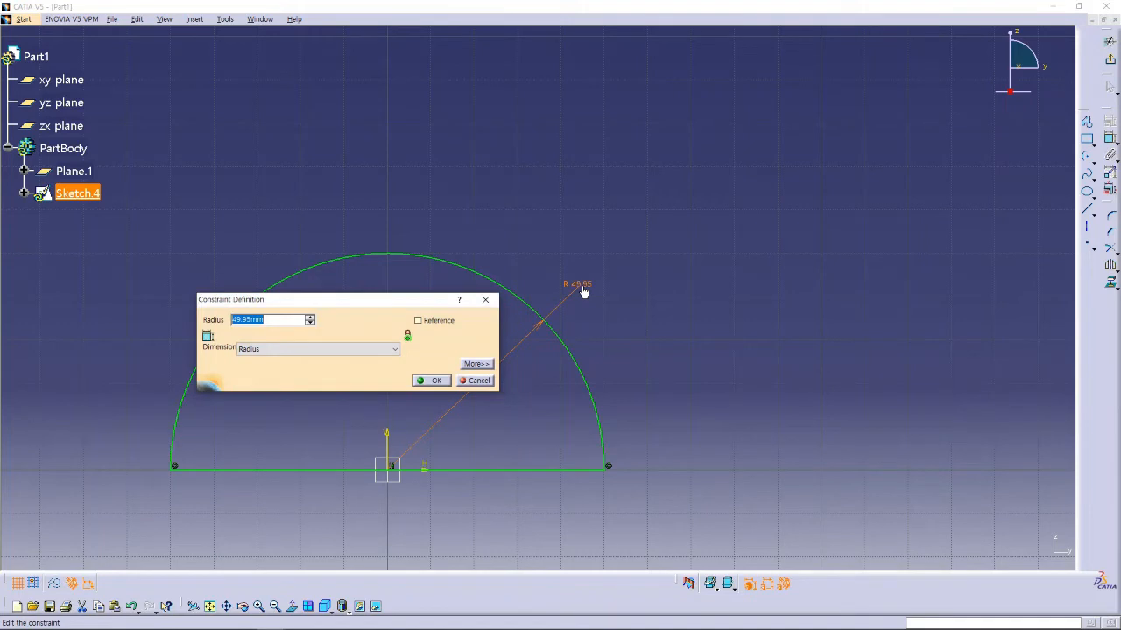
type("40")
key("Return")
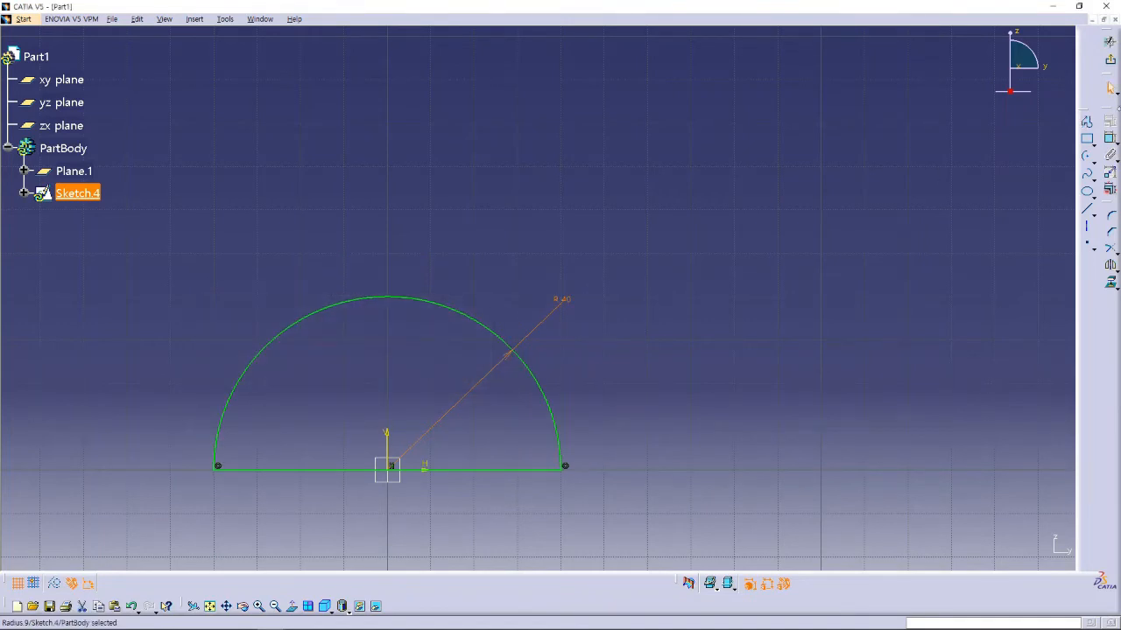
left_click(1109, 60)
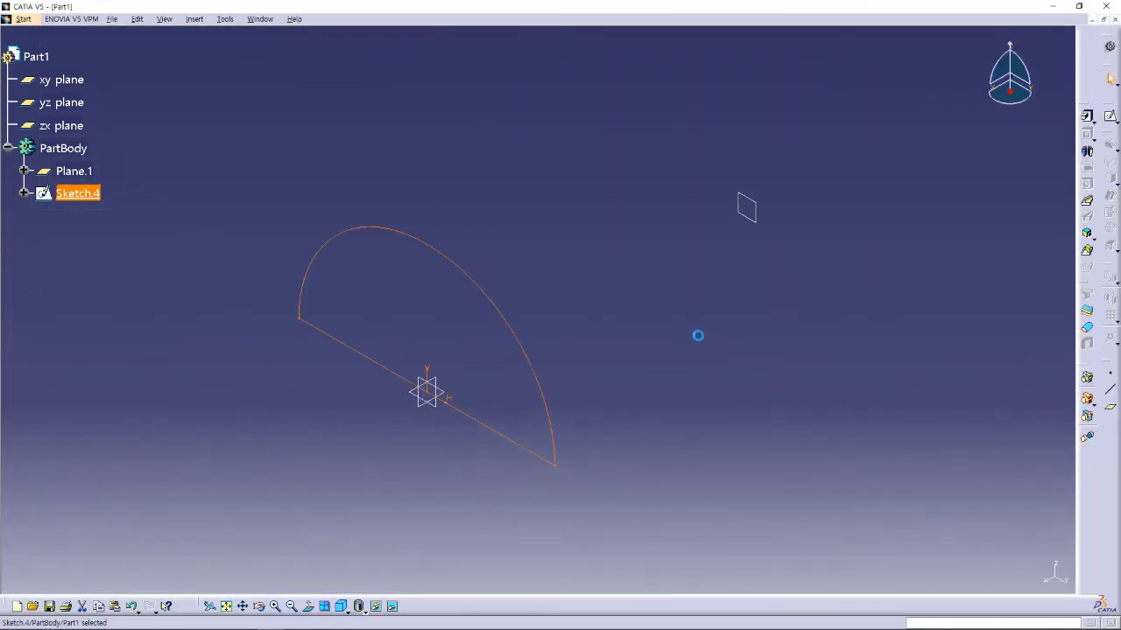
Open a sketch on the offset plane and draw a larger semicircular arc of about 51 mm radius centred on the origin.
left_click(750, 222)
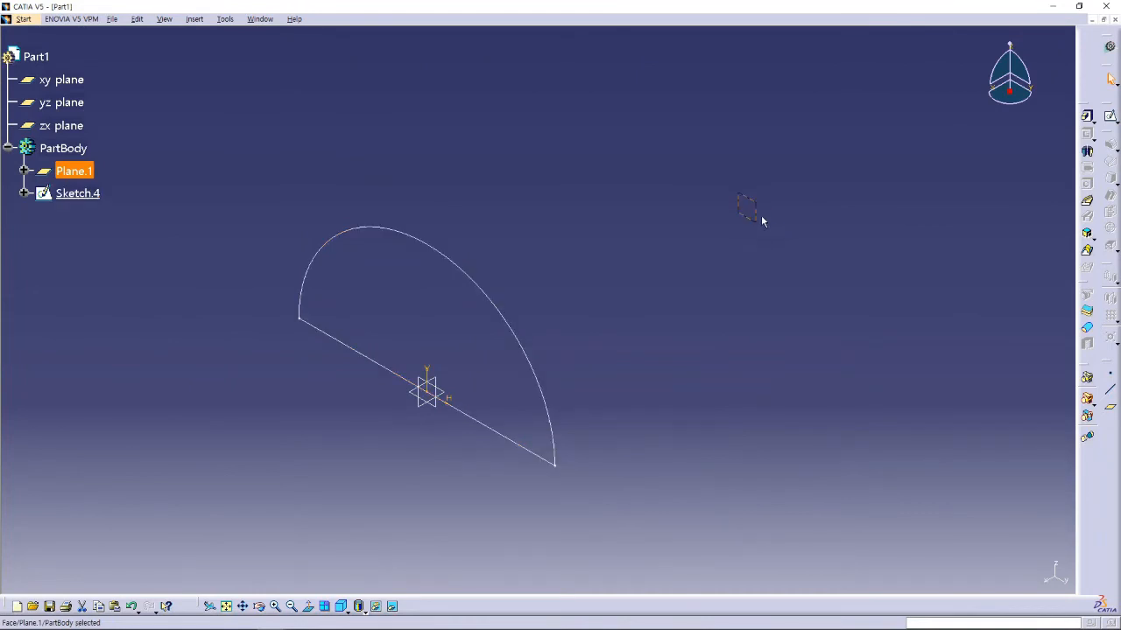
left_click(1109, 116)
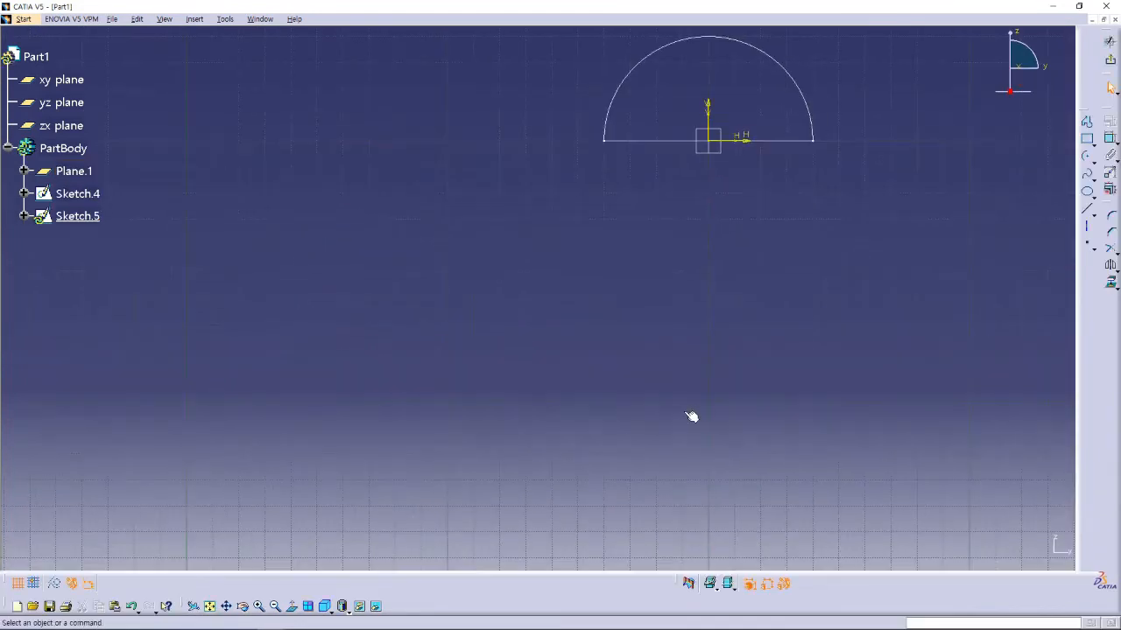
mouse_move(767, 265)
middle_mouse_down()
mouse_move(555, 449)
mouse_move(575, 415)
mouse_move(610, 421)
mouse_move(609, 451)
middle_mouse_up()
left_click(1087, 158)
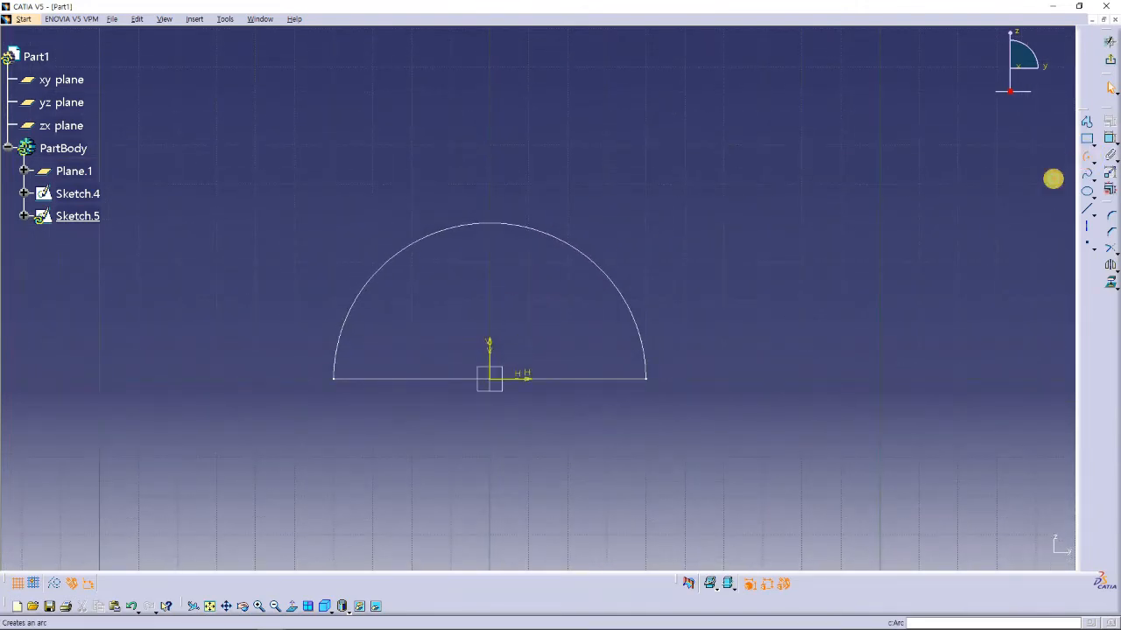
left_click(489, 378)
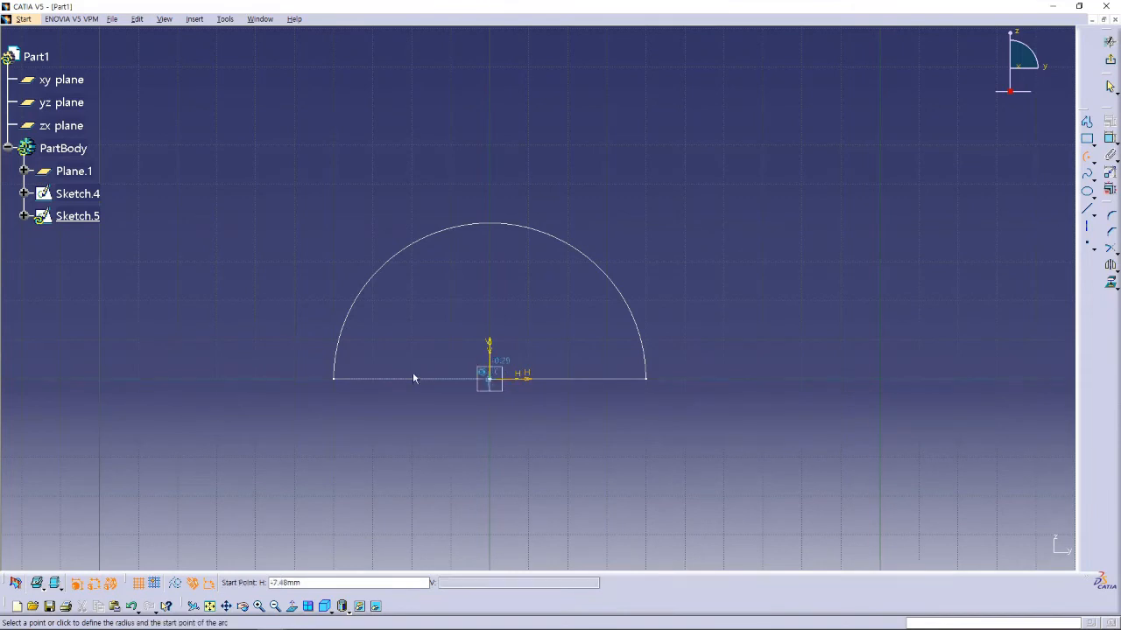
left_click(289, 378)
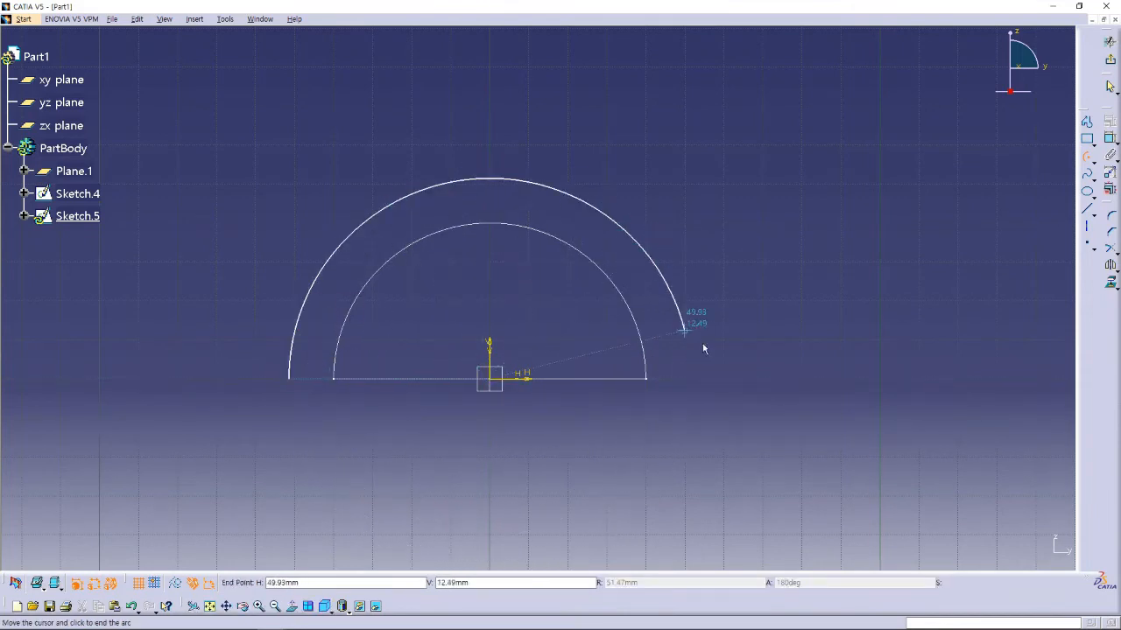
left_click(692, 378)
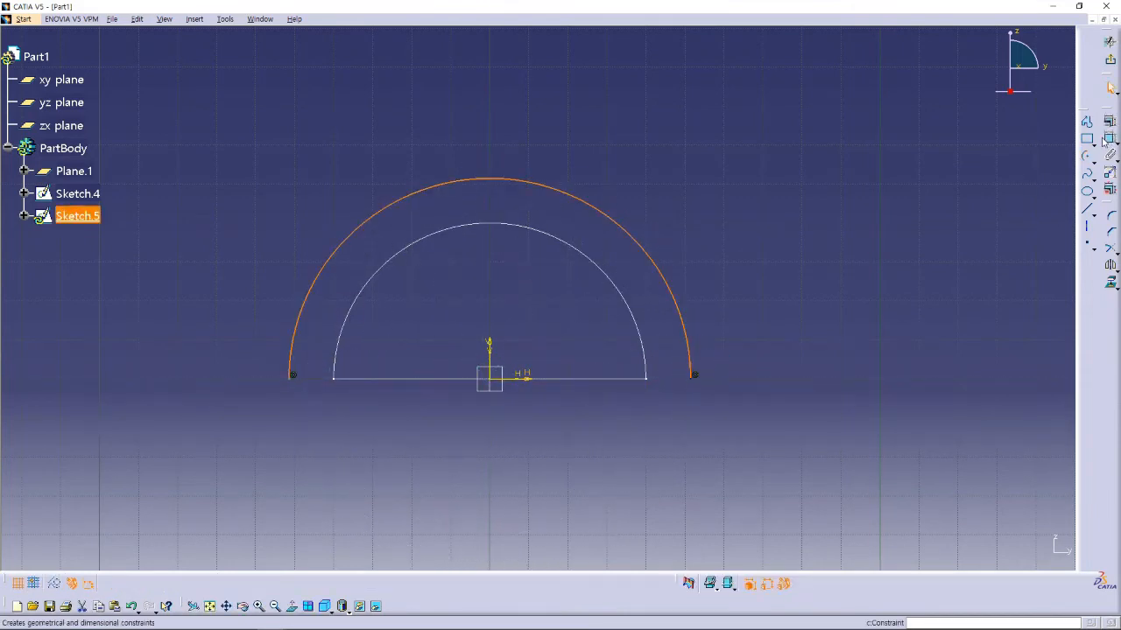
Close the larger semicircle with a straight base line joining the arc's endpoints.
left_click(1087, 211)
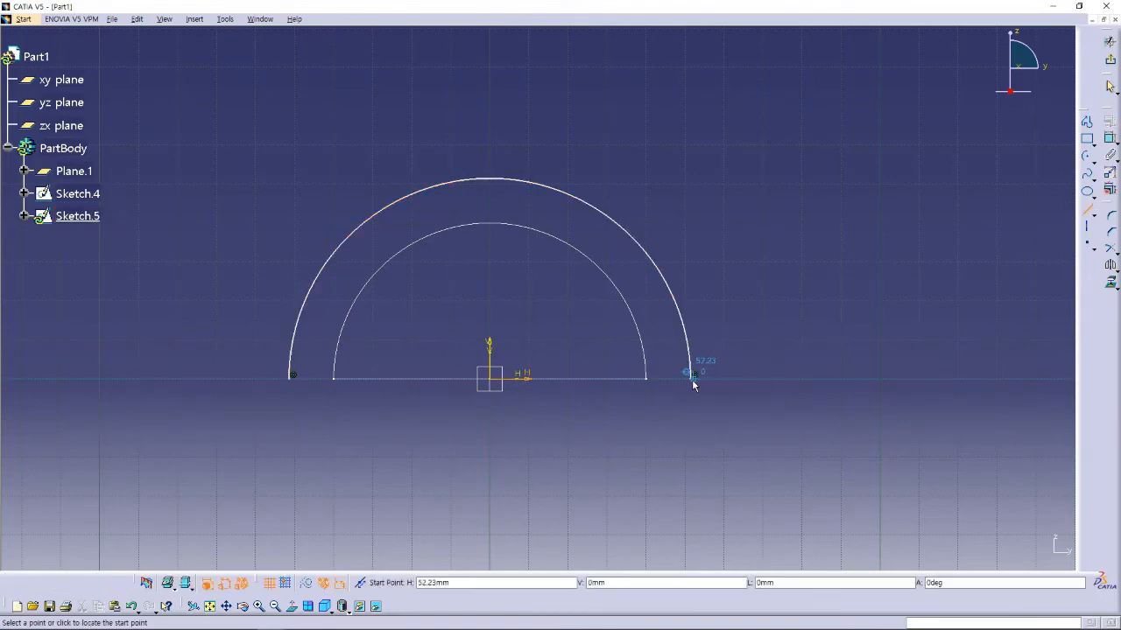
left_click(689, 379)
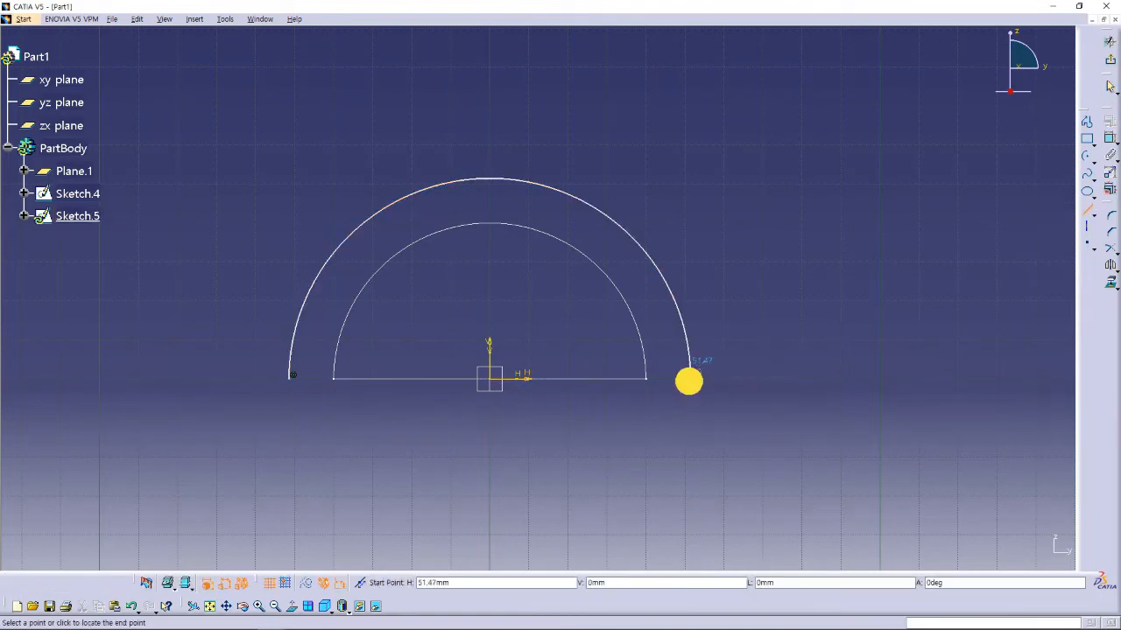
left_click(292, 378)
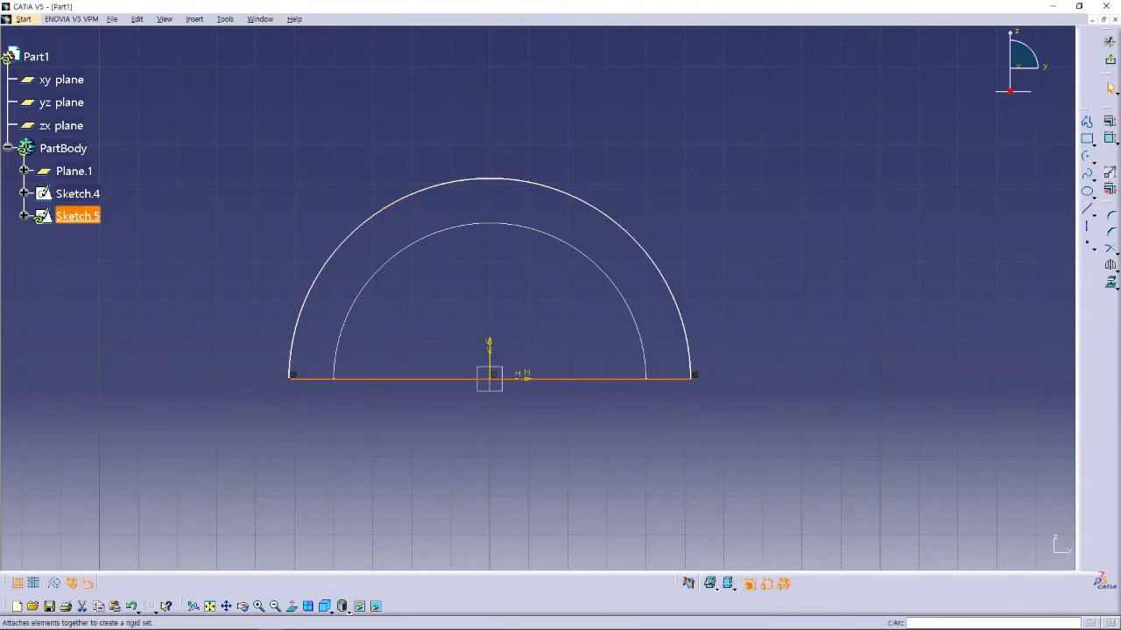
Dimension the length of the larger semicircle's base line, placing the dimension above the profile.
left_click(1109, 138)
left_click(619, 225)
left_click(1110, 139)
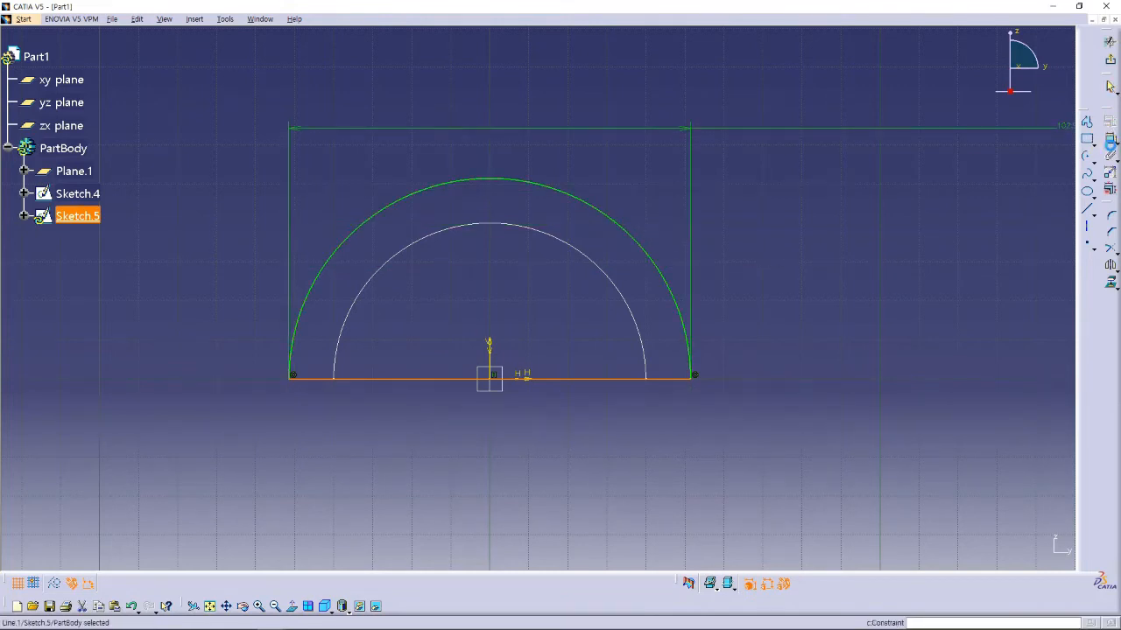
left_click(1109, 139)
left_click(638, 245)
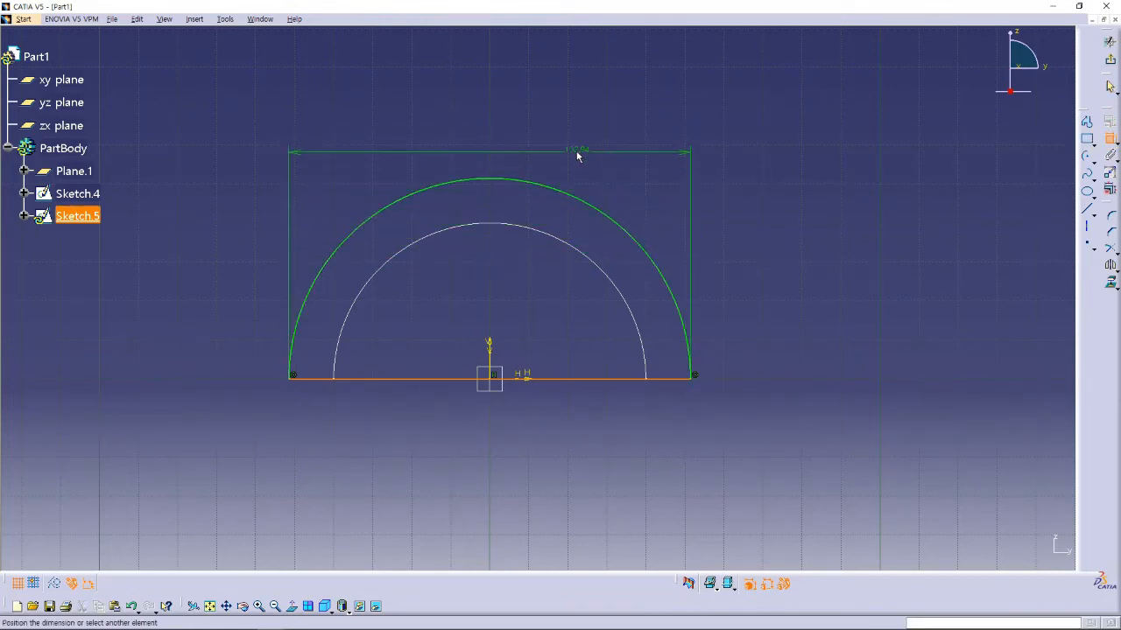
left_click(580, 156)
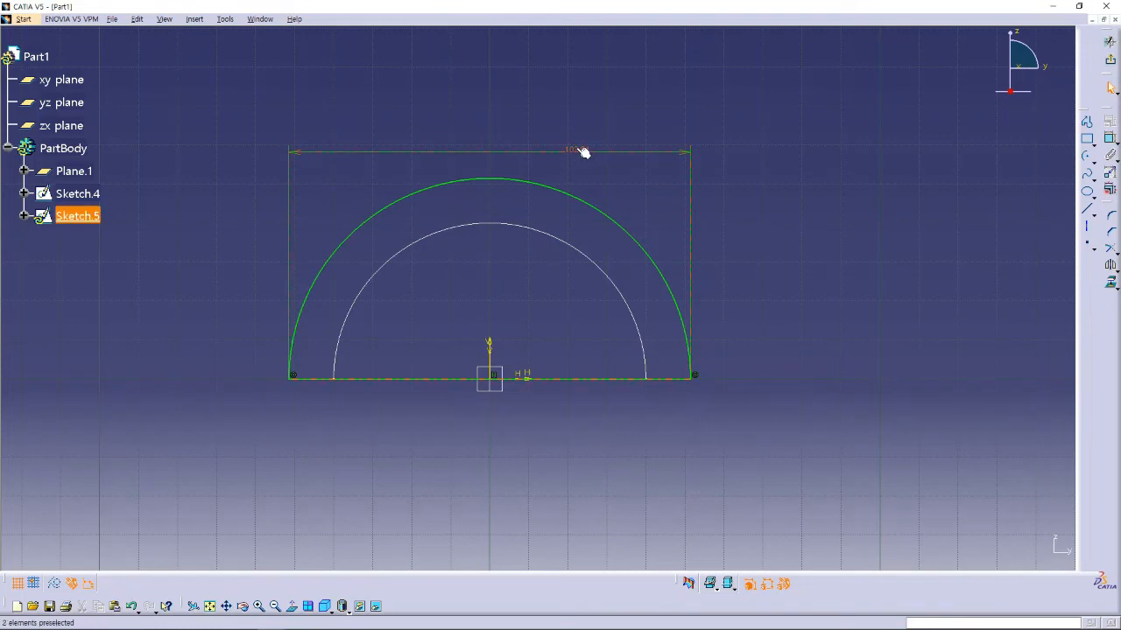
Set the larger semicircle's base line length to 150 mm and exit the sketch.
double_click(583, 151)
type("120")
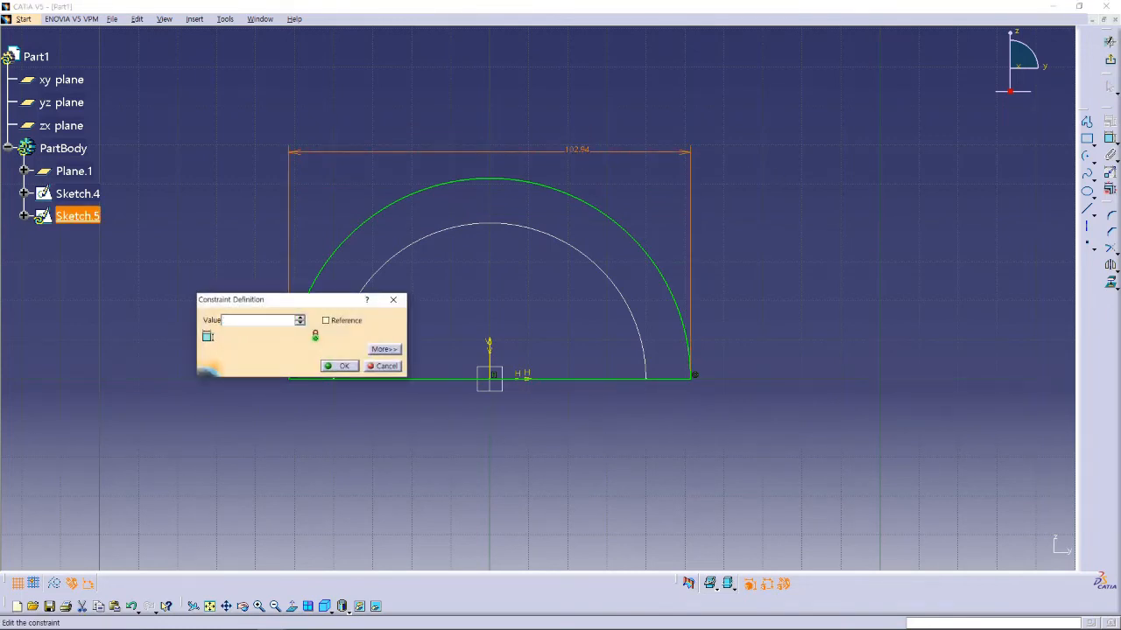
type("0")
key("Return")
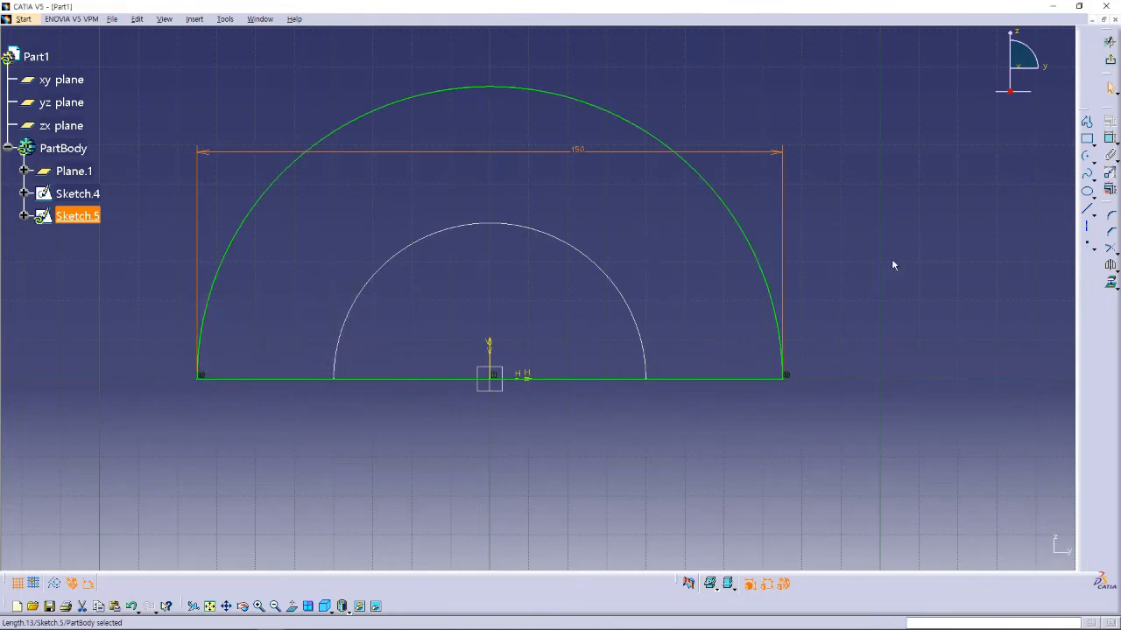
right_click(893, 260)
middle_click_drag(893, 261, 868, 308)
middle_click_drag(862, 310, 853, 340)
left_click(993, 223)
left_click(1108, 60)
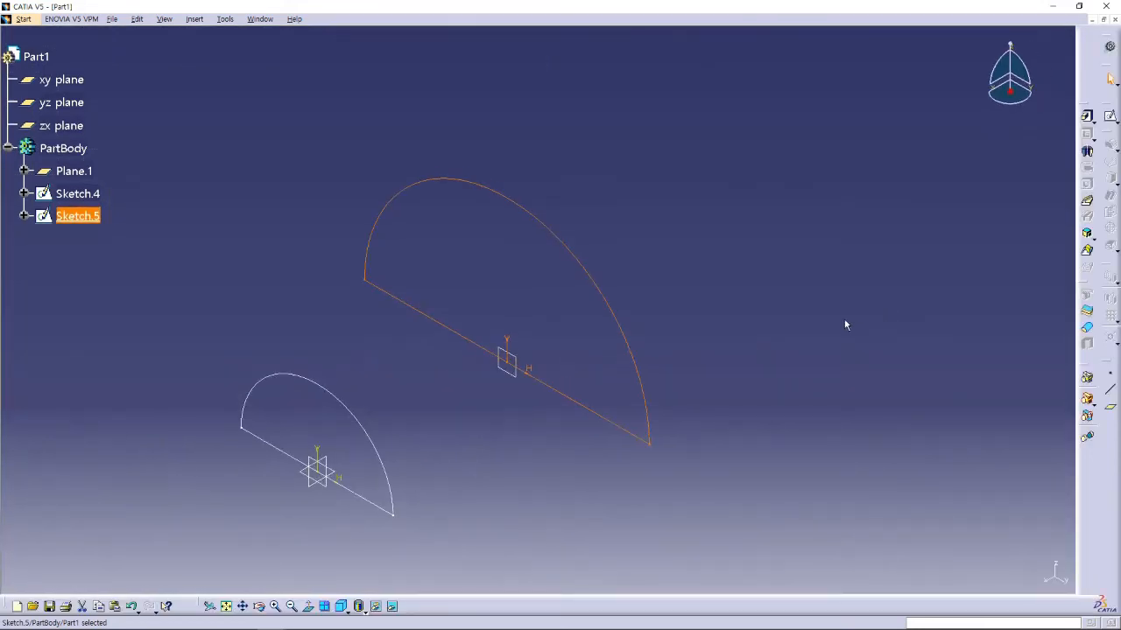
Pad the smaller semicircle profile about 147 mm towards and past the offset plane.
left_click(845, 325)
right_click(846, 295)
mouse_move(746, 358)
middle_mouse_down()
mouse_move(846, 295)
mouse_move(845, 315)
middle_mouse_up()
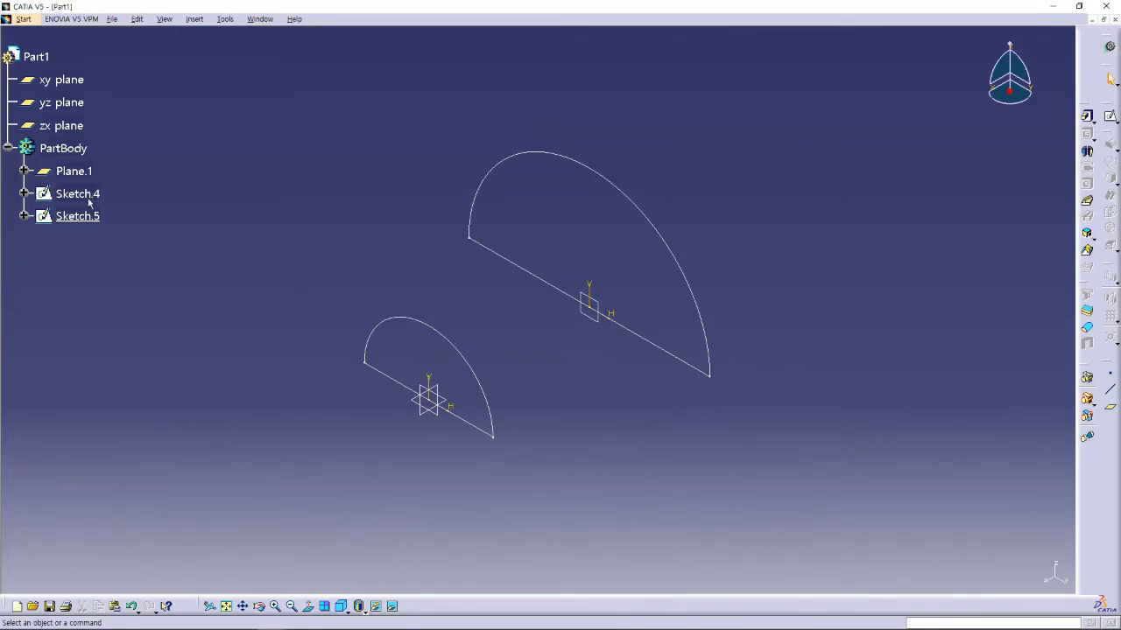
left_click(469, 359)
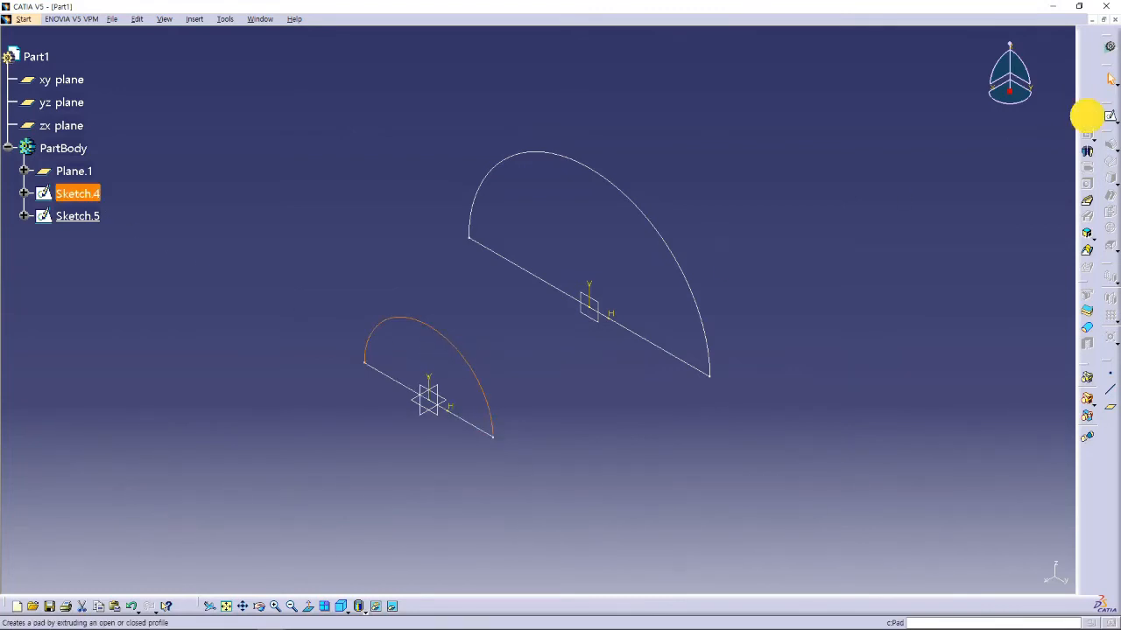
left_click(1086, 116)
left_click_drag(412, 379, 467, 374)
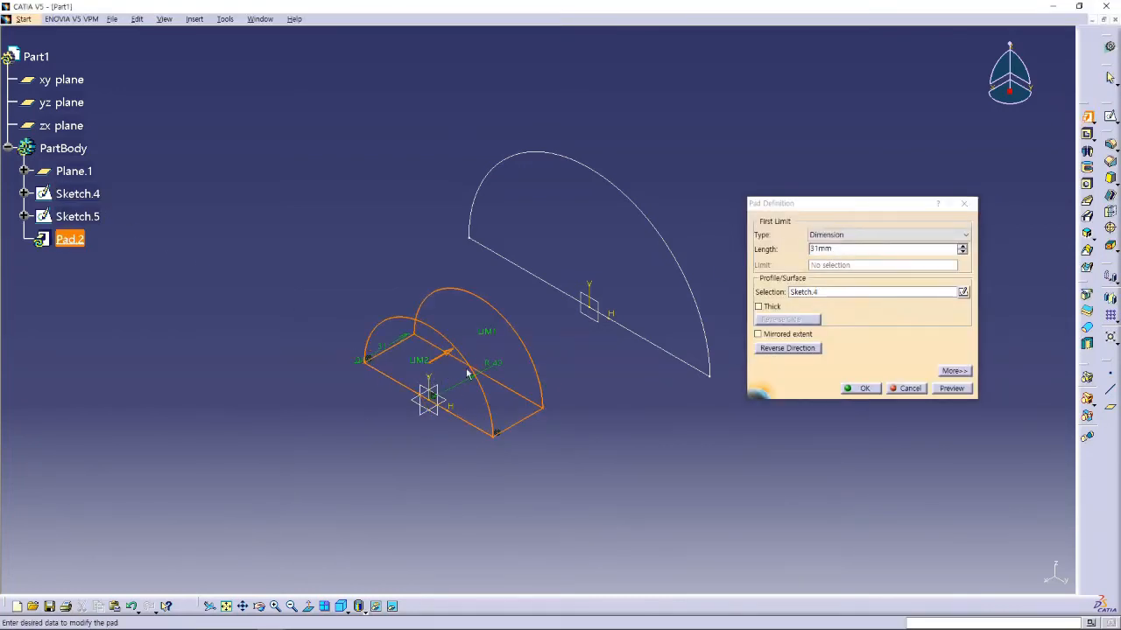
left_click_drag(483, 334, 647, 233)
left_click(864, 389)
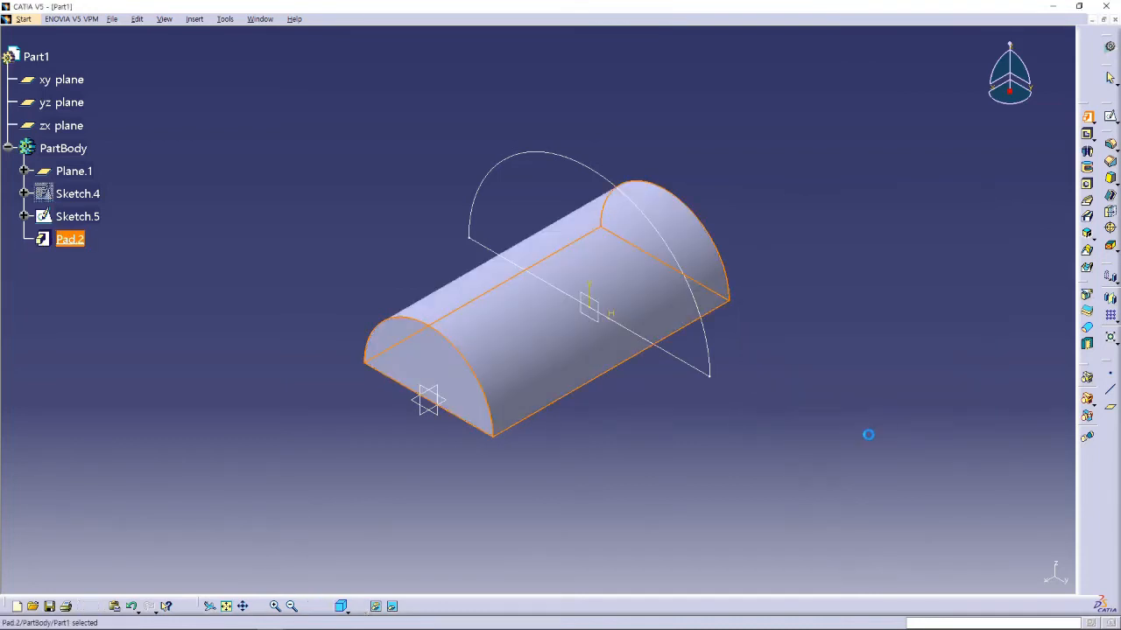
Pad the larger semicircle profile 147 mm in the reversed direction, away from the yz plane.
left_click(587, 167)
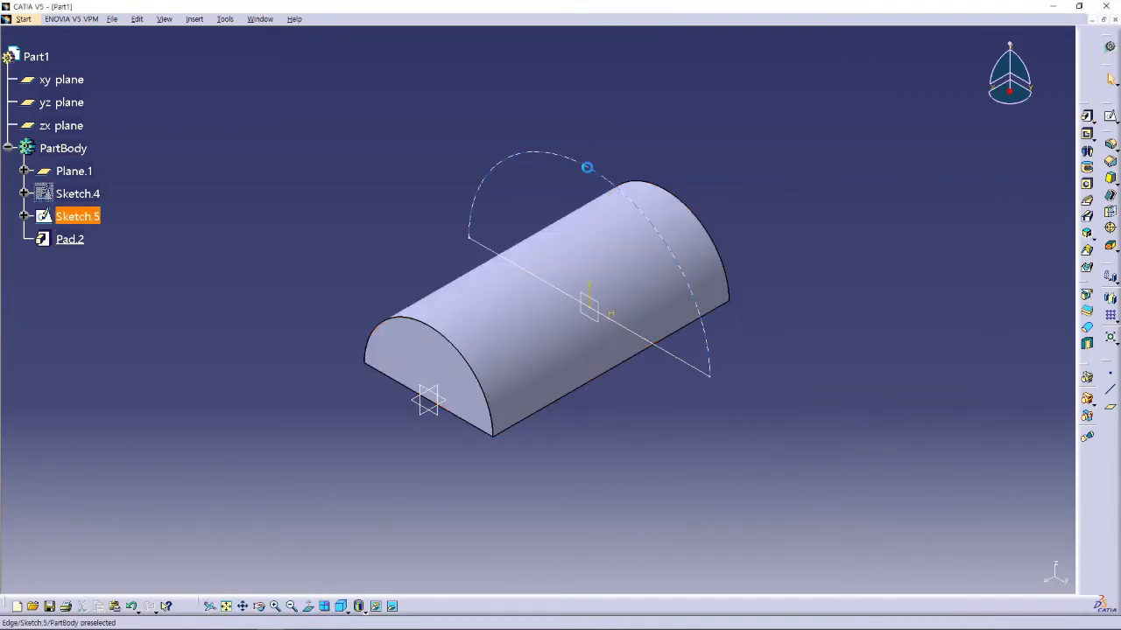
left_click(1087, 116)
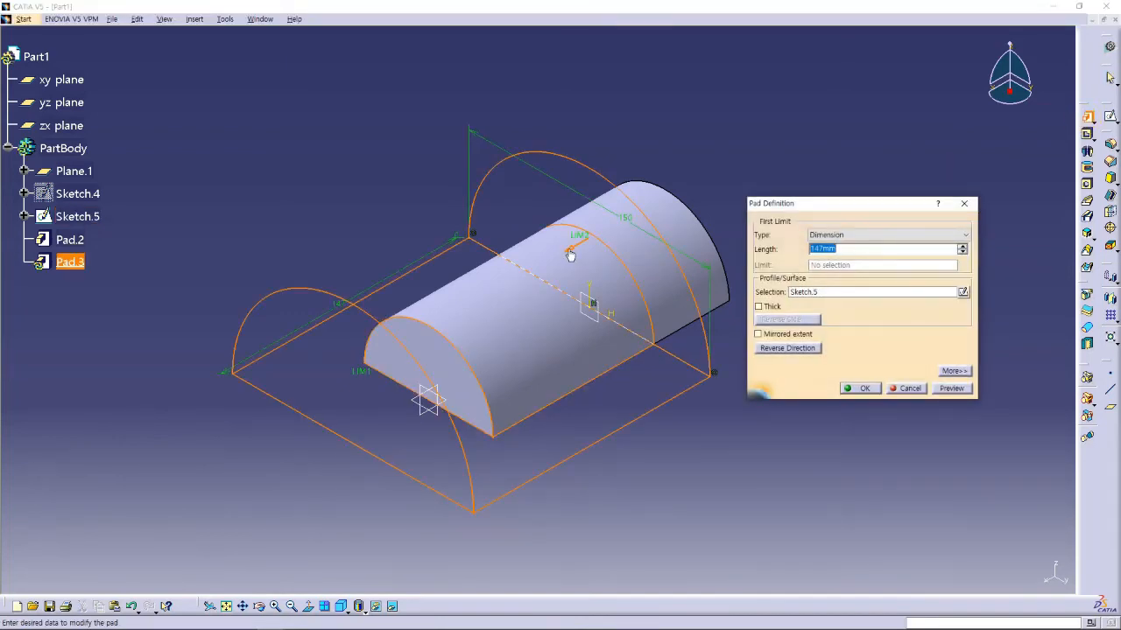
left_click(574, 248)
left_click(860, 388)
left_click(897, 422)
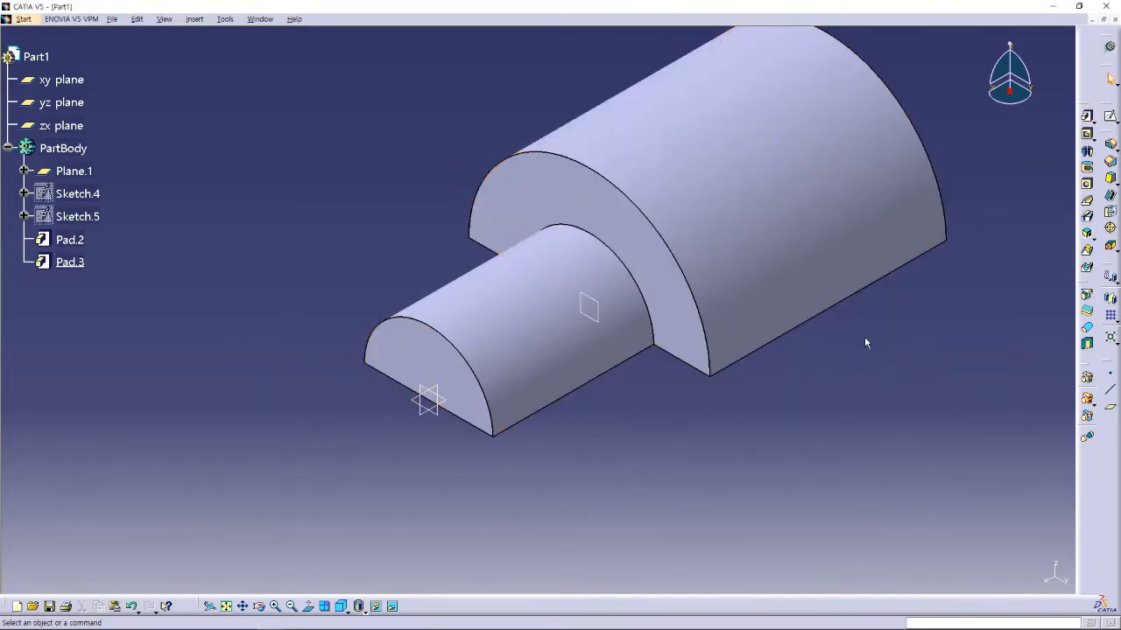
Delete both half-cylinder pads, keeping their semicircle sketches.
middle_click_drag(865, 342, 789, 407)
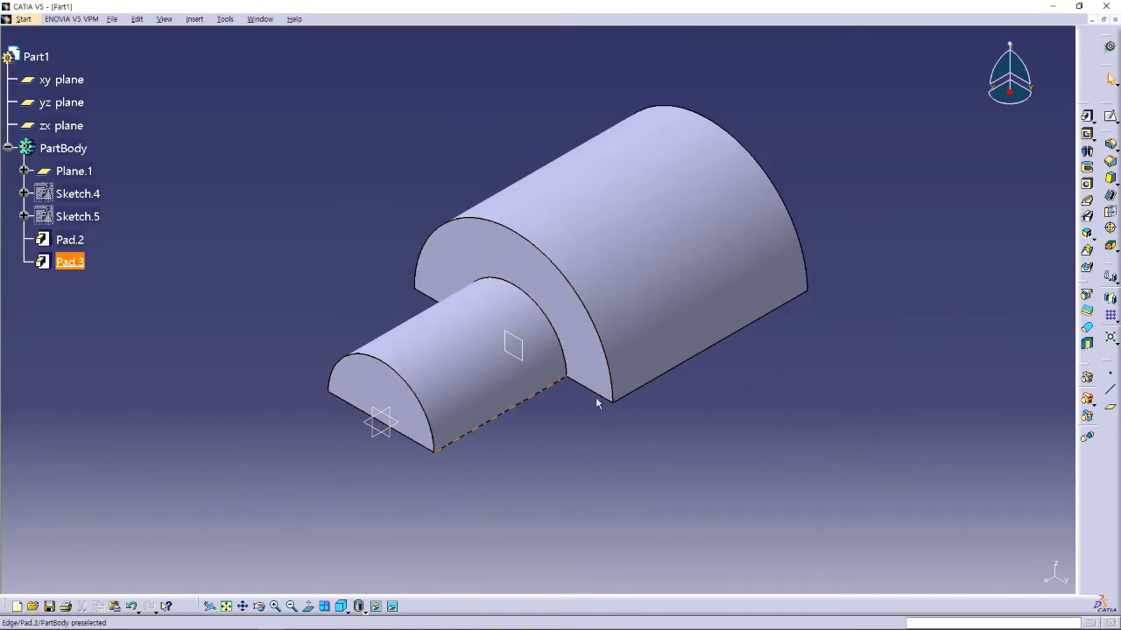
left_click(698, 294)
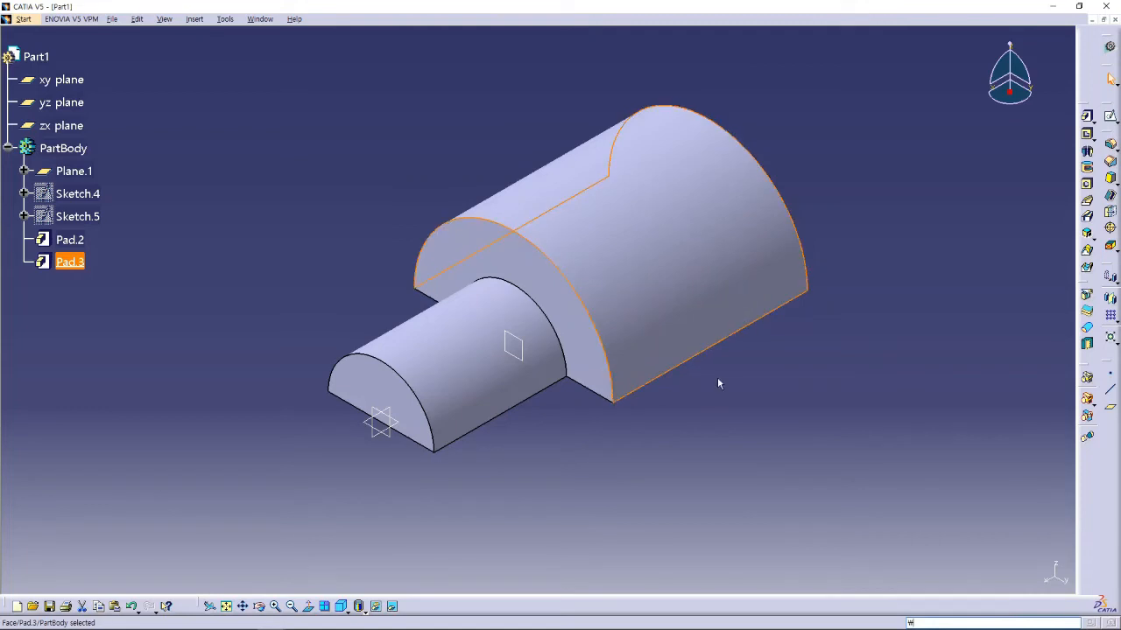
key("Delete")
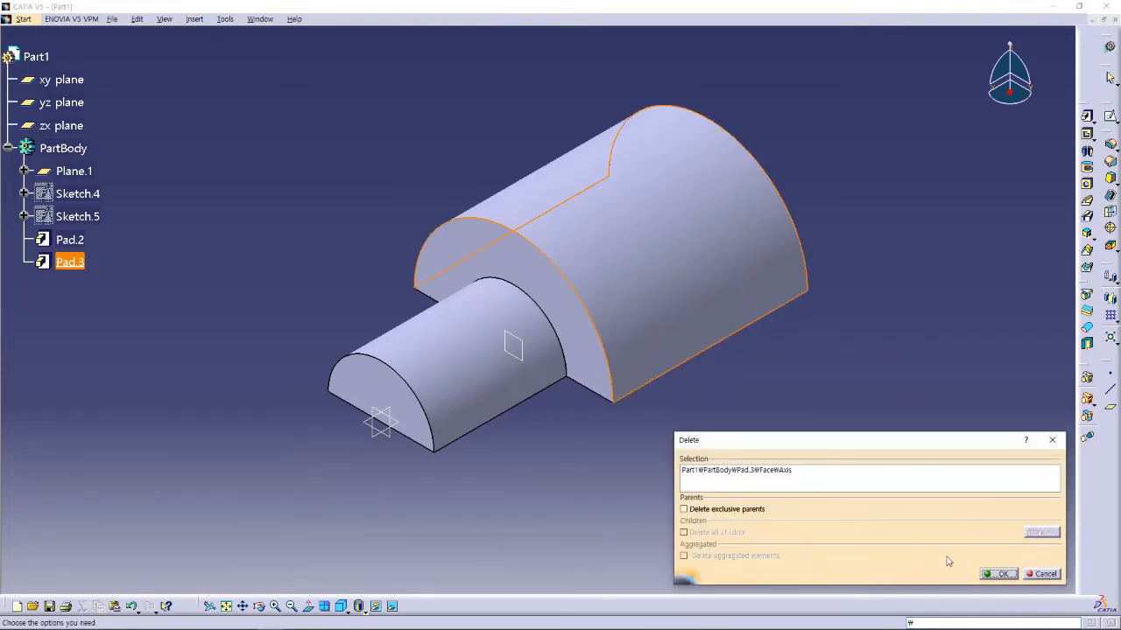
left_click(998, 574)
left_click(516, 377)
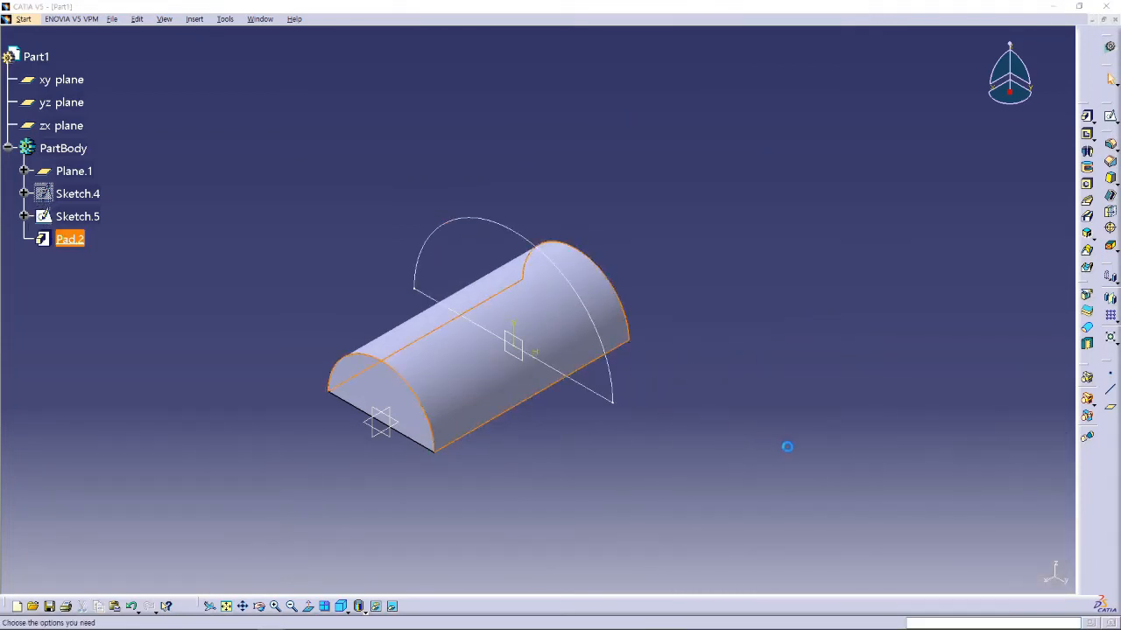
key("Delete")
left_click(994, 577)
Define a multi-sections solid with the smaller semicircle as first section and the larger one as second, and preview it.
middle_click_drag(704, 429, 702, 355)
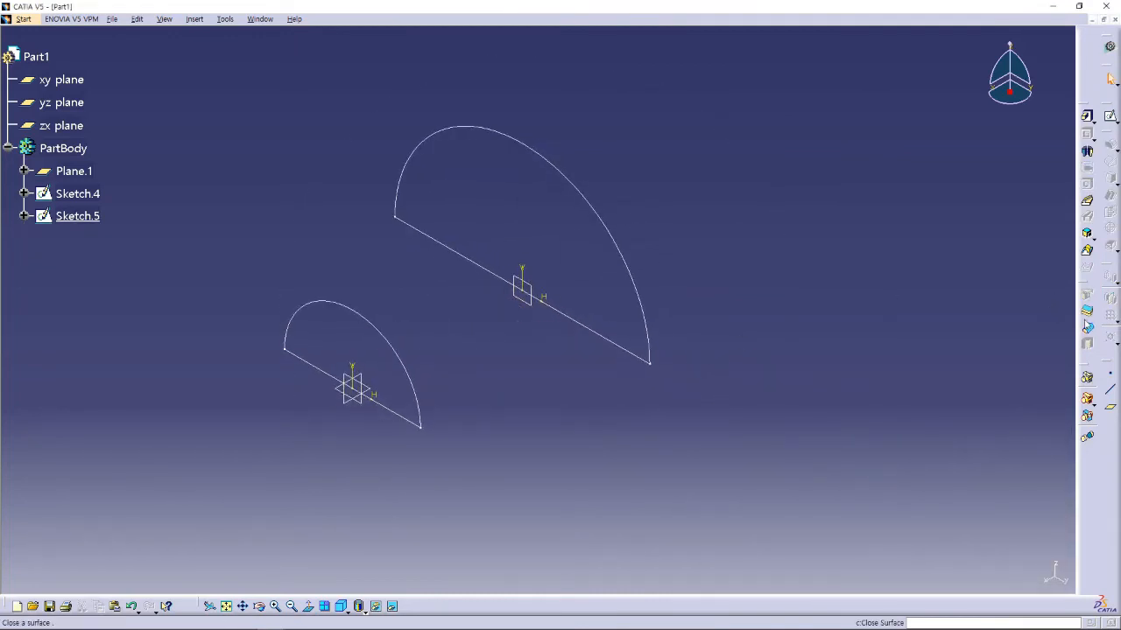
left_click(1089, 252)
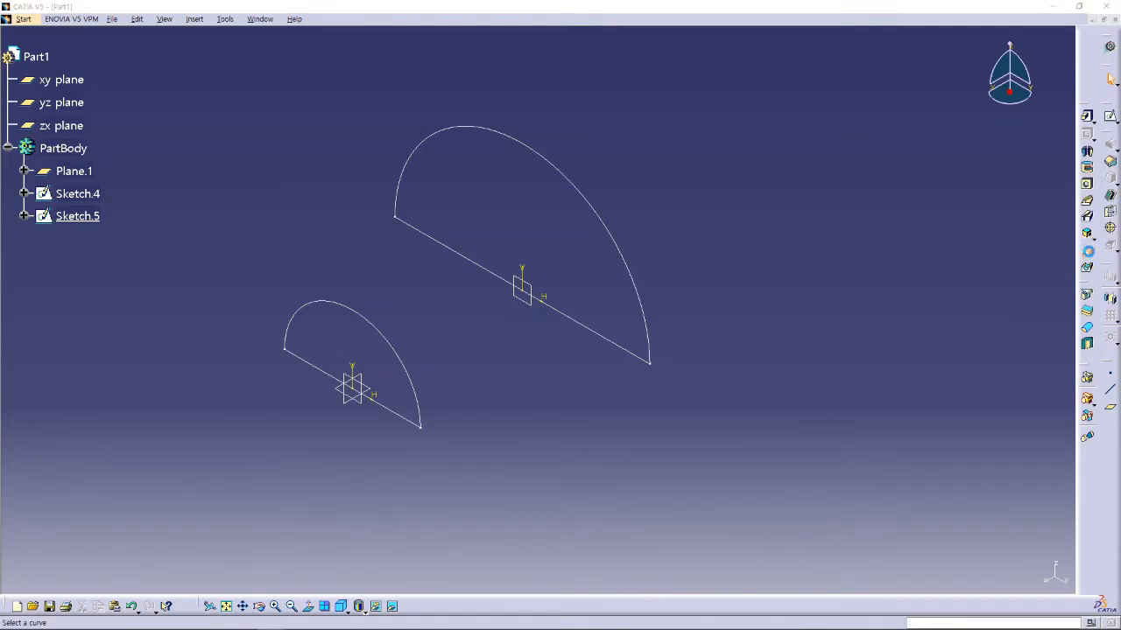
left_click_drag(470, 234, 904, 288)
middle_click_drag(726, 214, 627, 217)
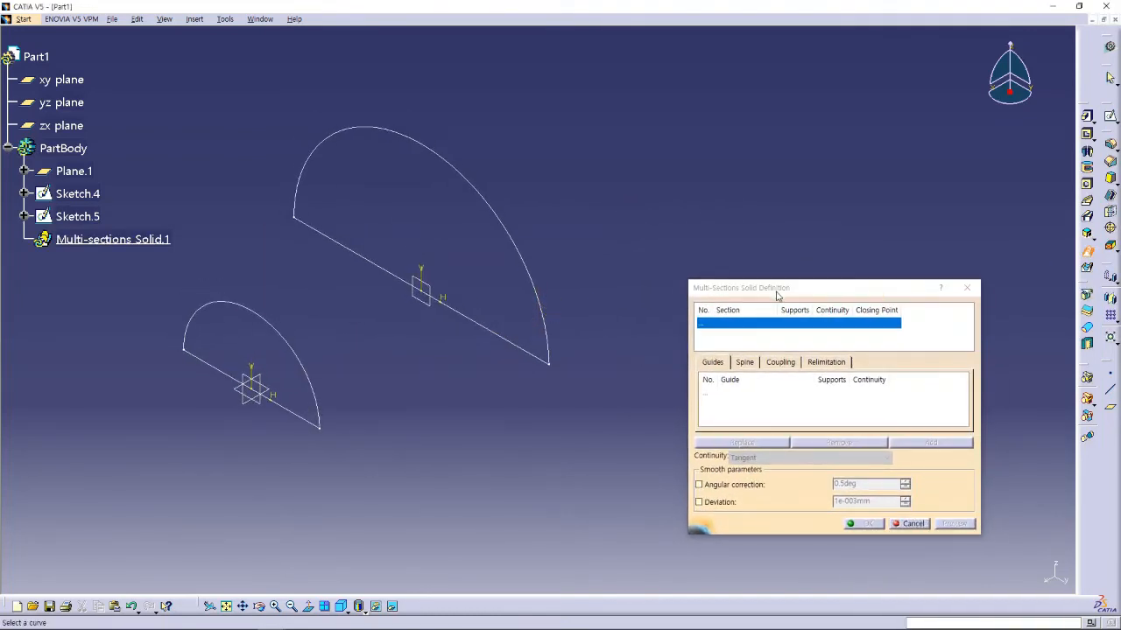
left_click_drag(768, 287, 720, 256)
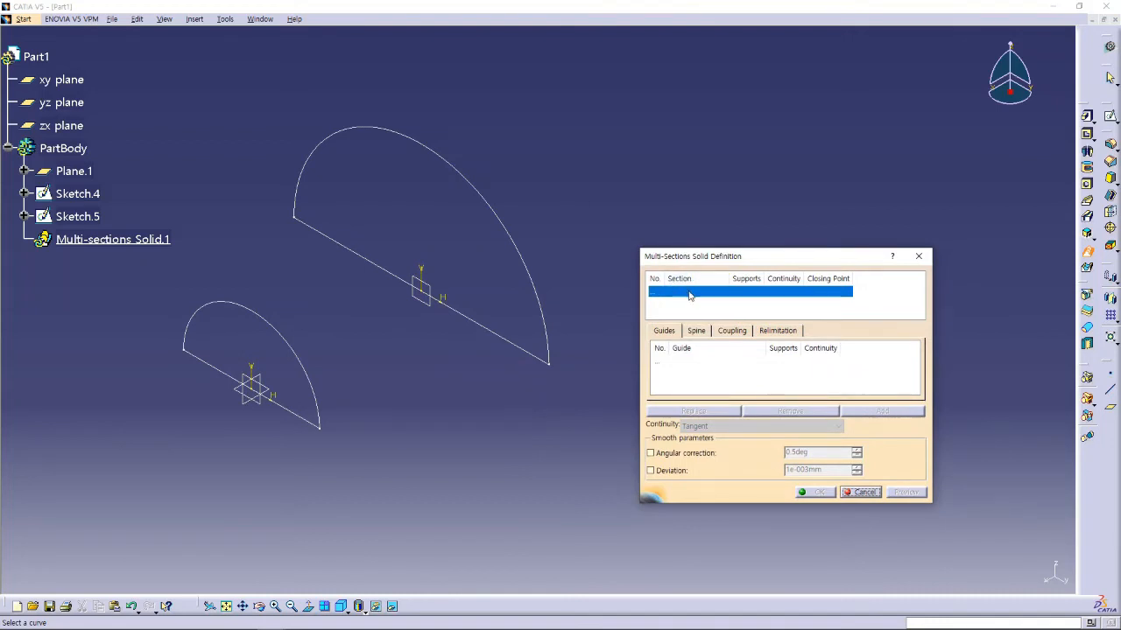
mouse_move(552, 391)
middle_mouse_down()
mouse_move(581, 353)
mouse_move(570, 353)
middle_mouse_up()
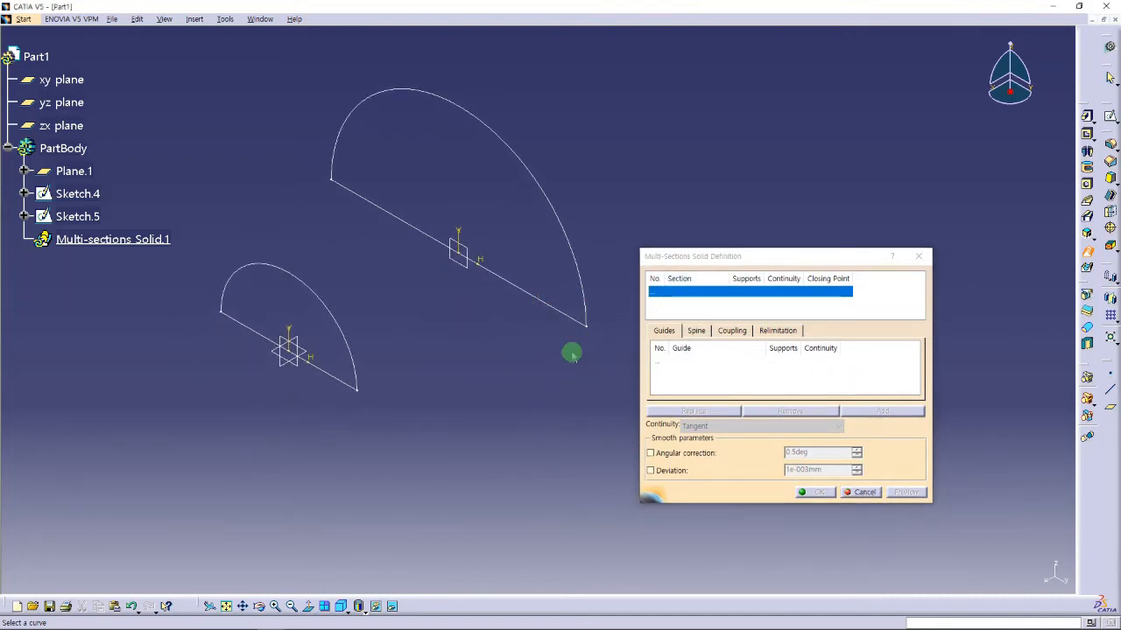
left_click(357, 355)
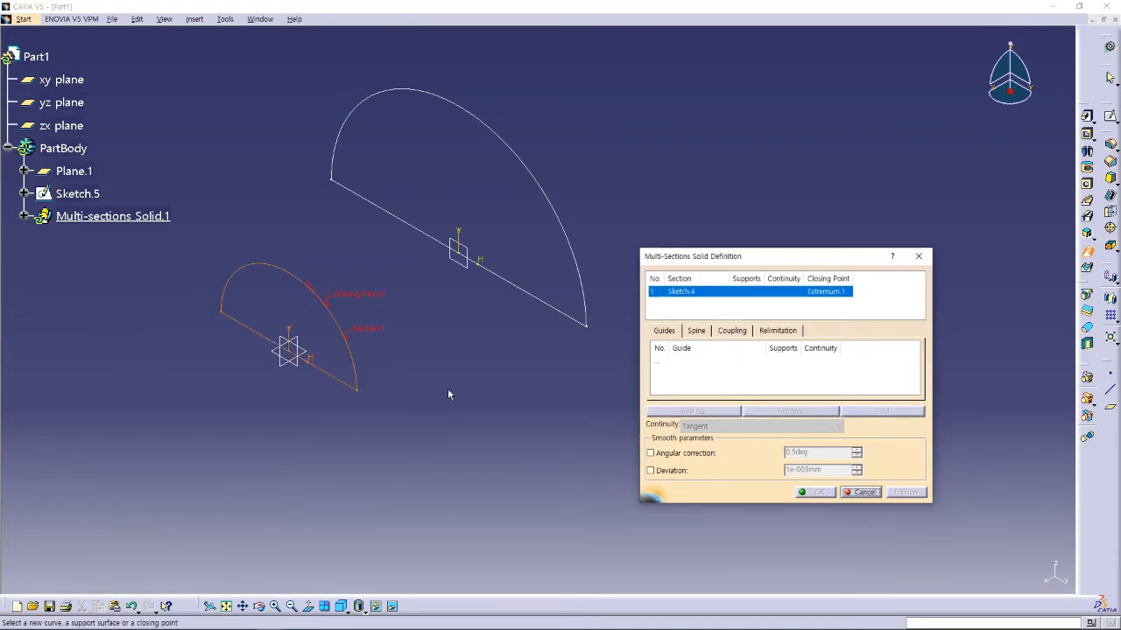
left_click(568, 234)
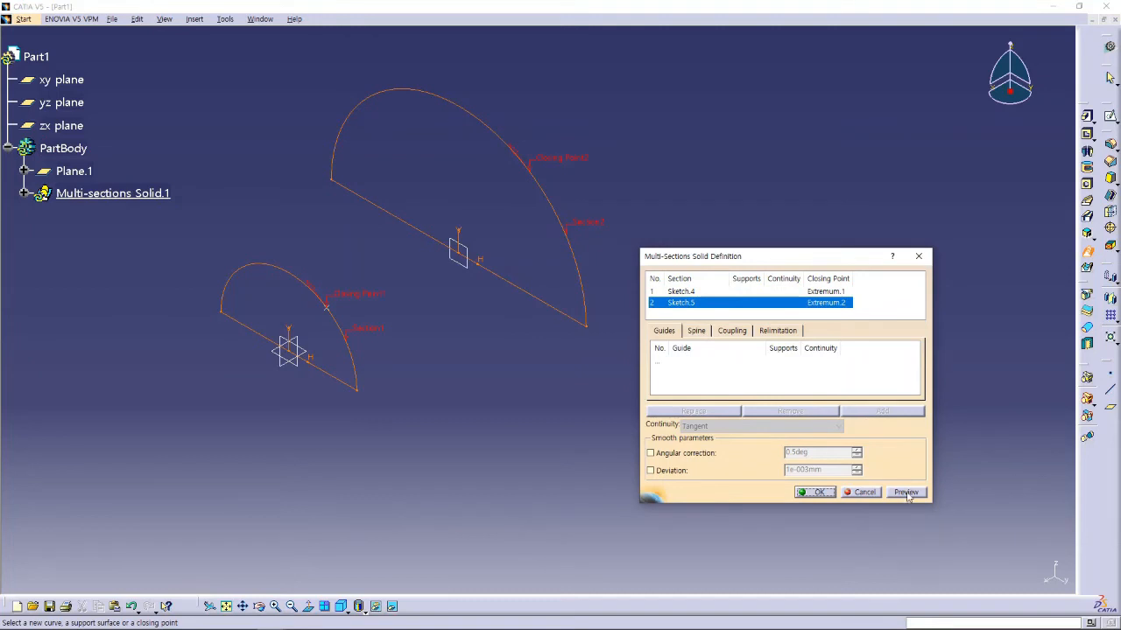
left_click(907, 493)
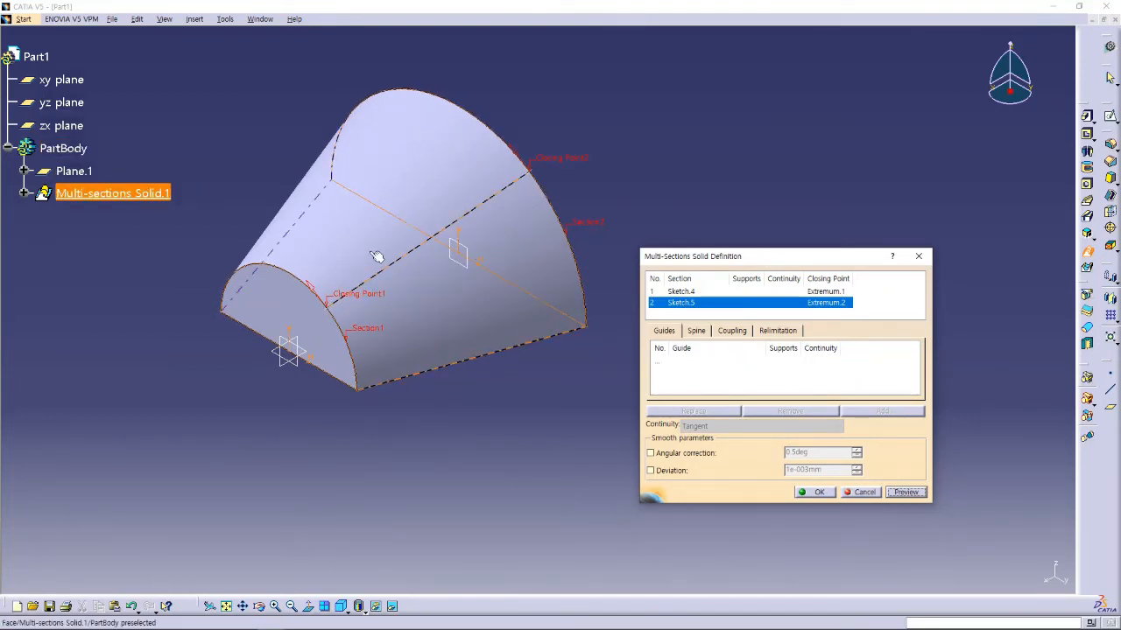
middle_click_drag(465, 263, 491, 292)
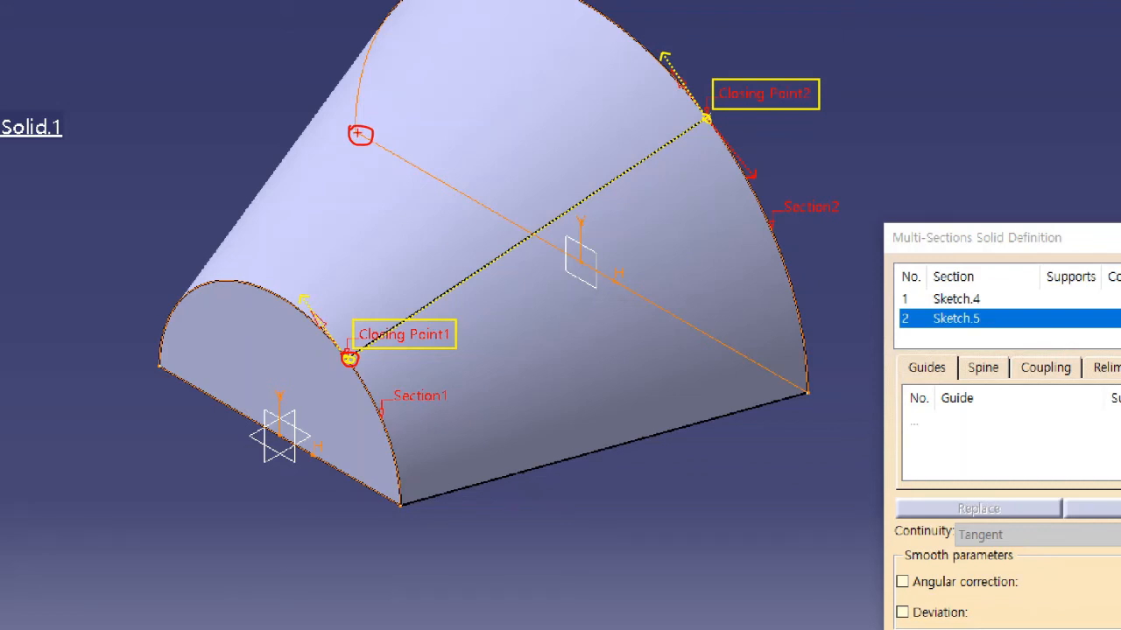
left_click_drag(351, 129, 322, 106)
left_click_drag(348, 355, 349, 141)
mouse_move(358, 133)
left_mouse_down()
mouse_move(701, 118)
mouse_move(689, 125)
left_mouse_up()
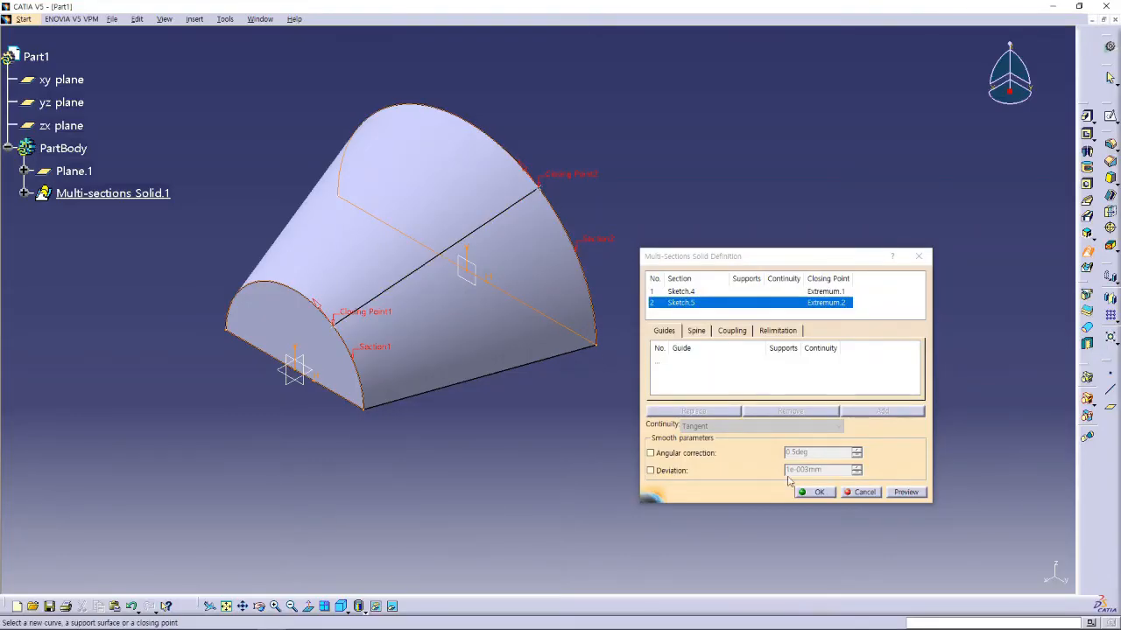
Accept the multi-sections solid, reopen its definition and try previewing it with the smaller section's closing direction reversed.
left_click(820, 492)
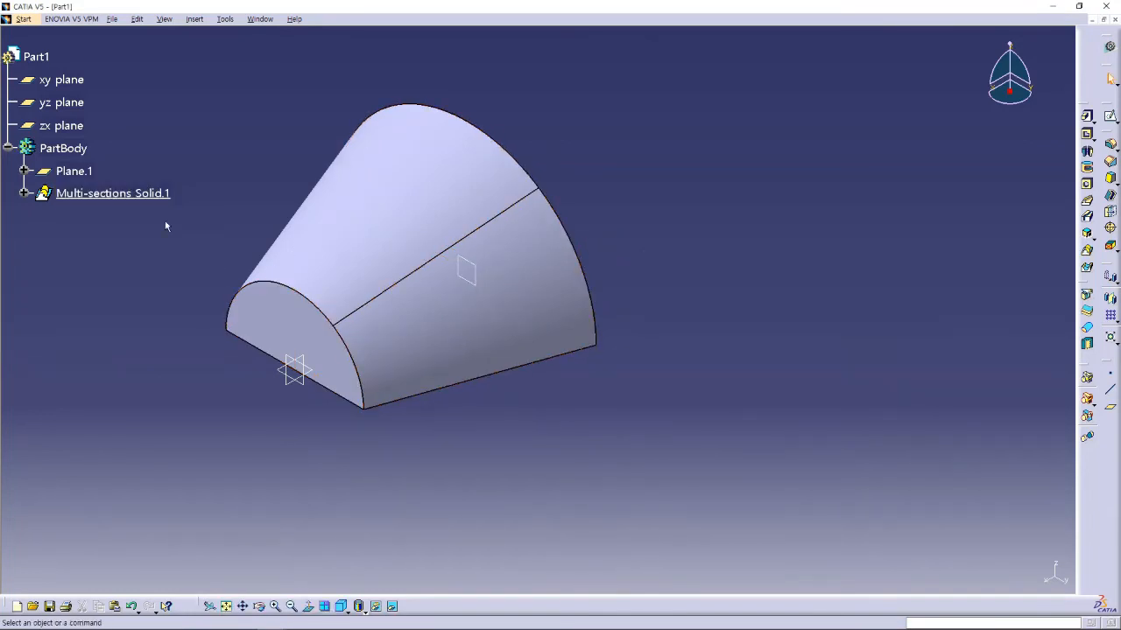
double_click(126, 191)
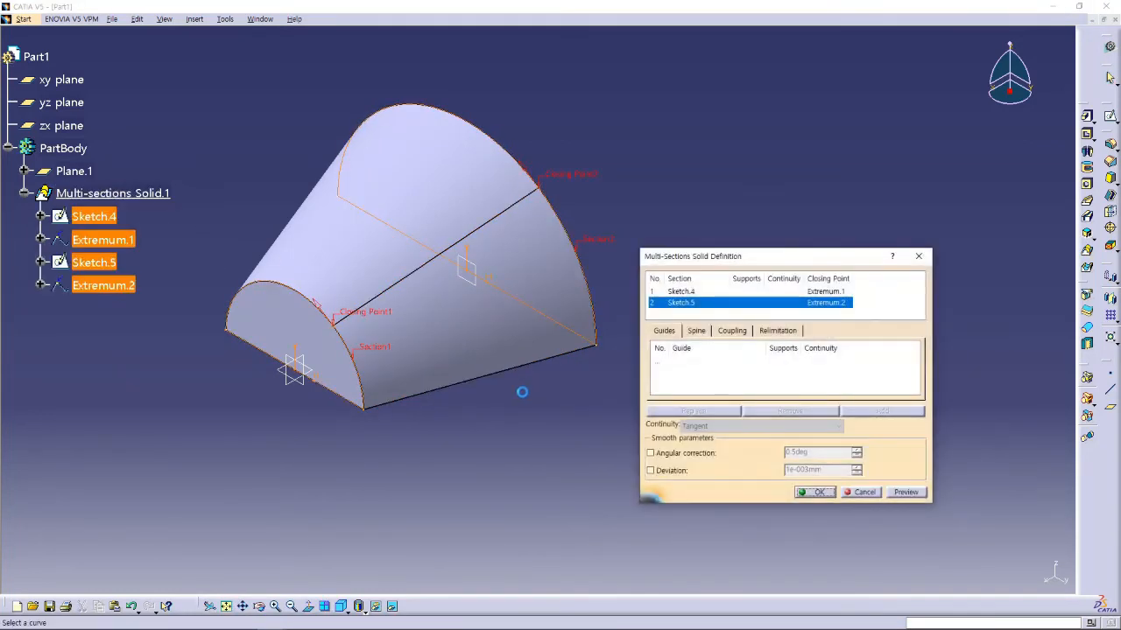
middle_click_drag(523, 391, 510, 414, "ctrl")
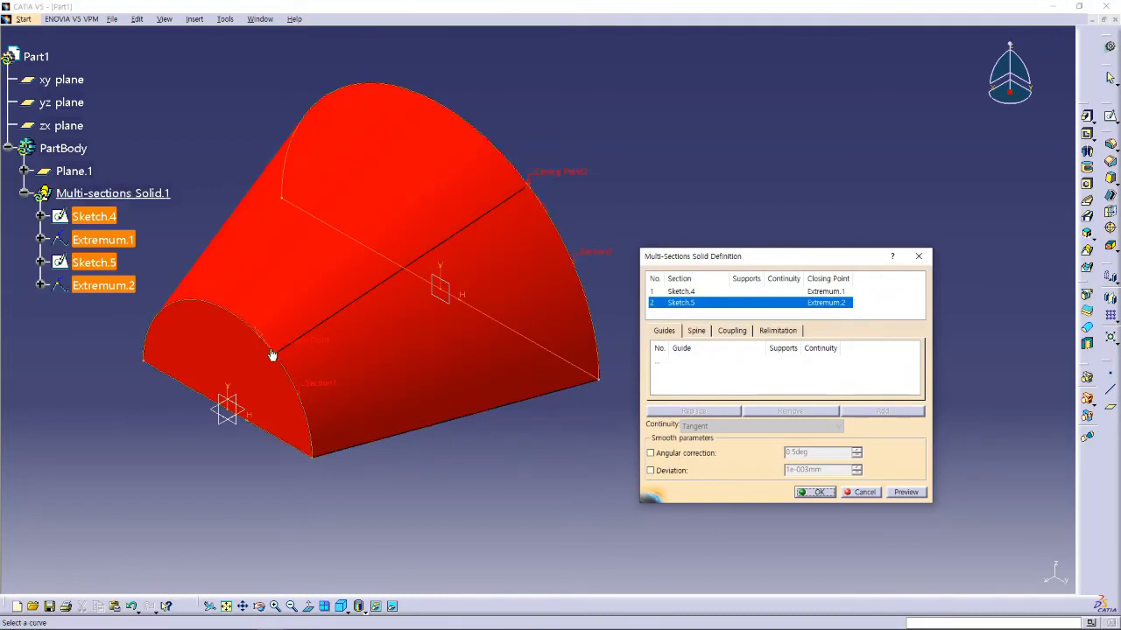
left_click(891, 492)
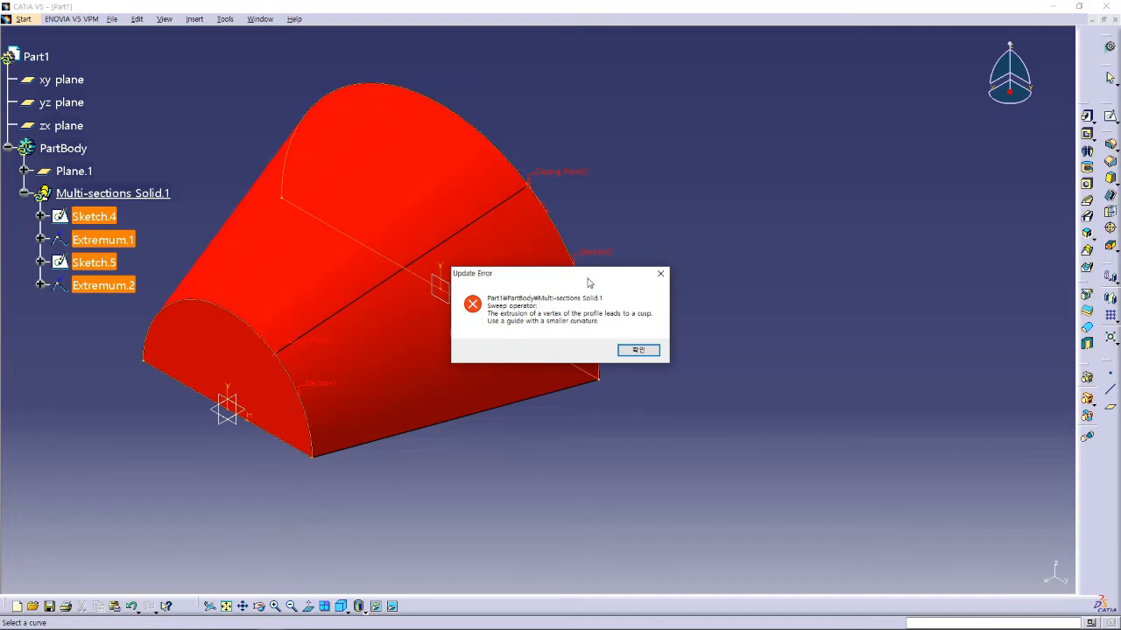
left_click_drag(587, 277, 763, 221)
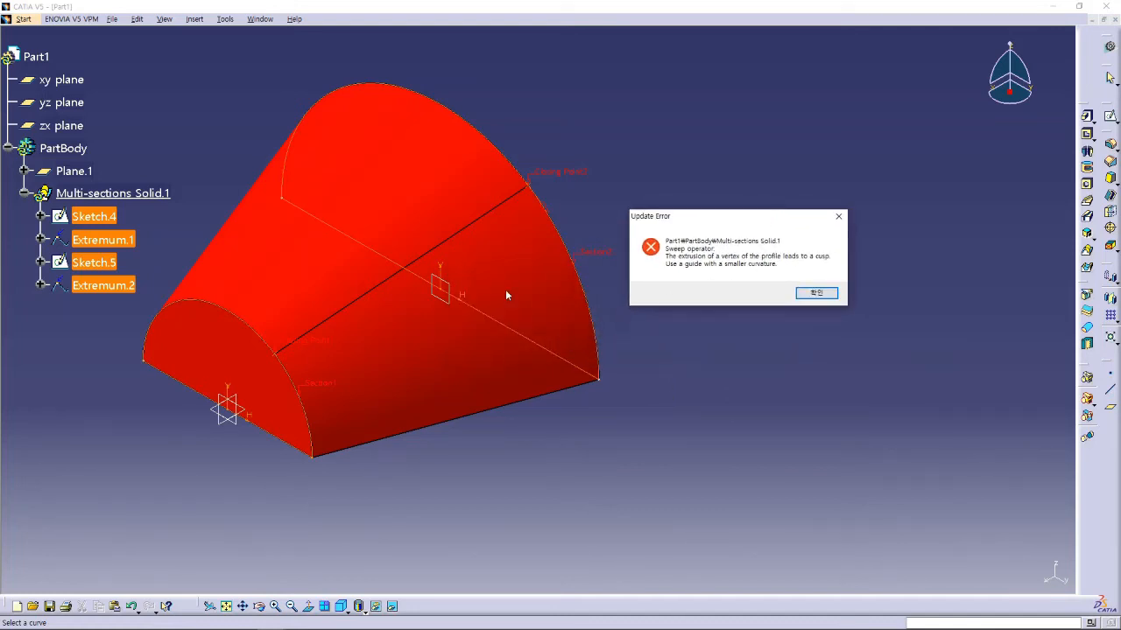
left_click(815, 293)
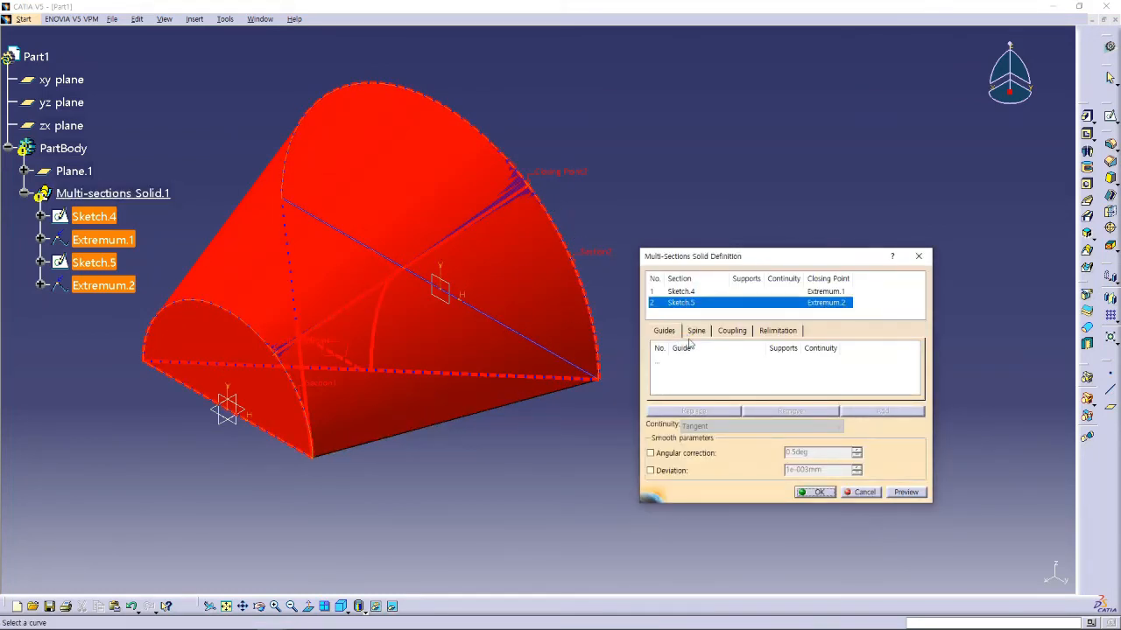
Restore and accept the solid's matching closing directions, and undo the multi-sections solid to leave only the semicircle sketches.
left_click(905, 493)
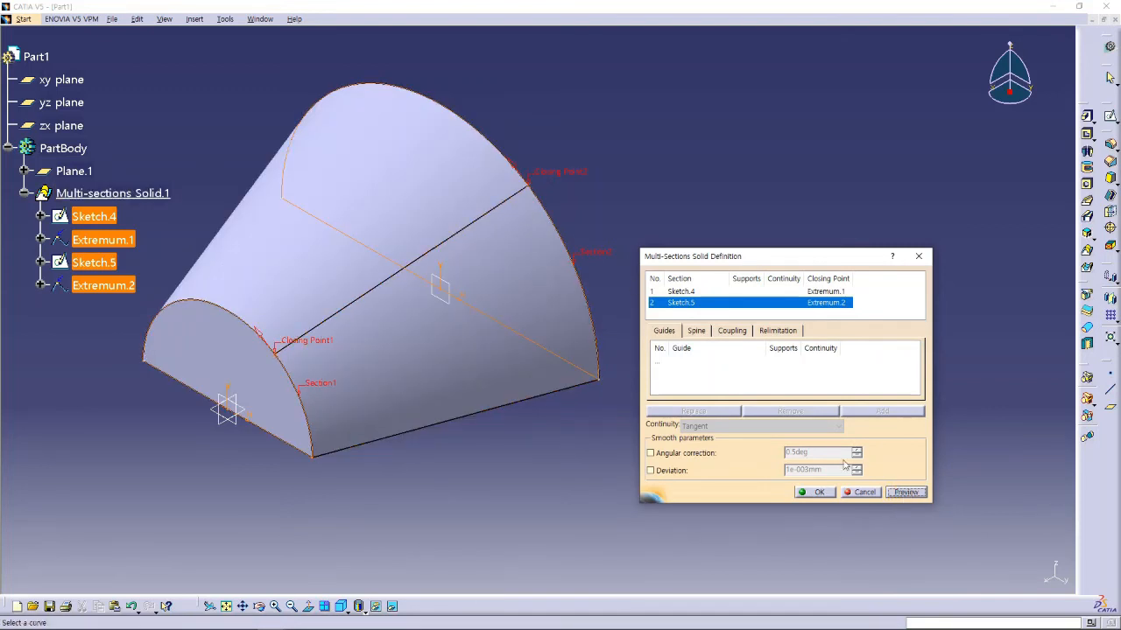
left_click(819, 494)
middle_click_drag(710, 399, 829, 392)
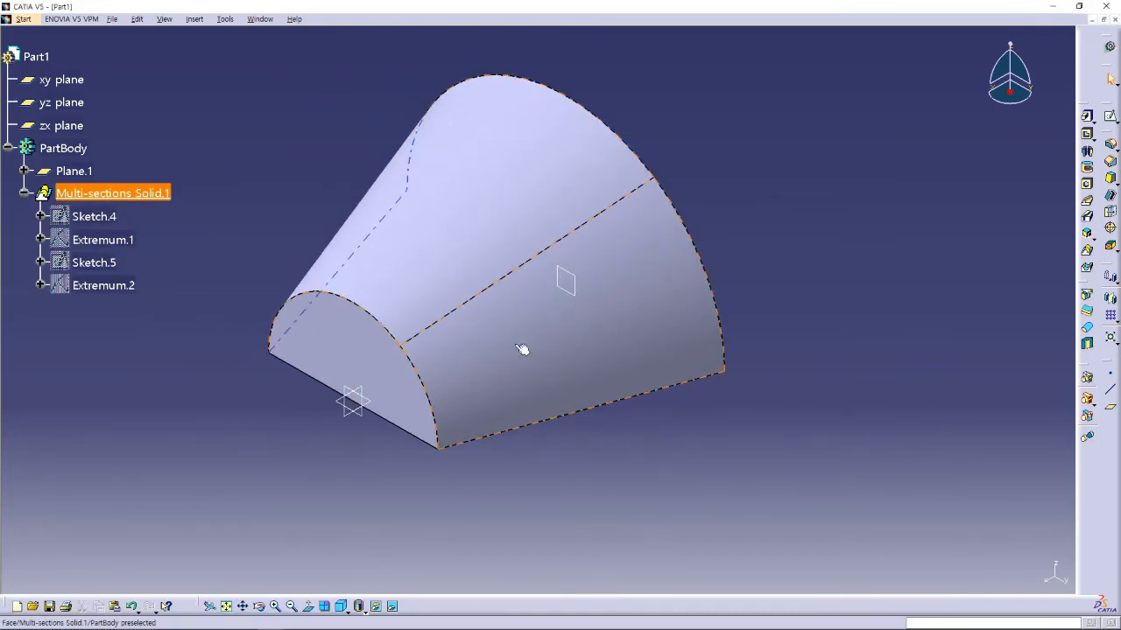
key("ctrl+z")
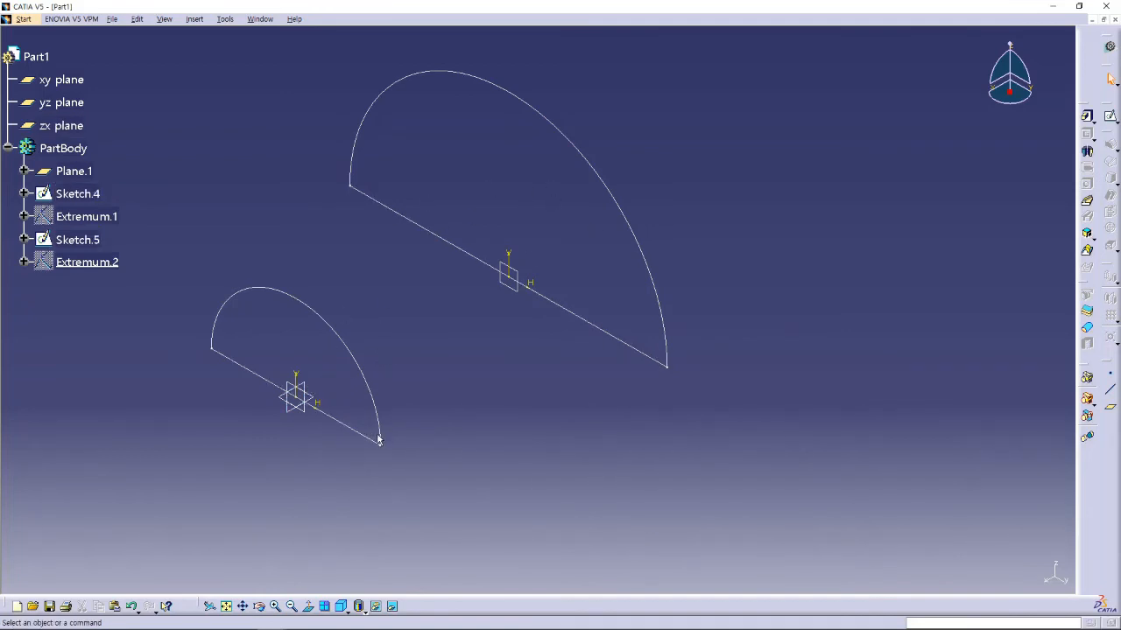
Sketch a three-point spline on the zx plane, curving up from the origin to just short of the larger semicircle, and exit the sketch.
left_click(321, 390)
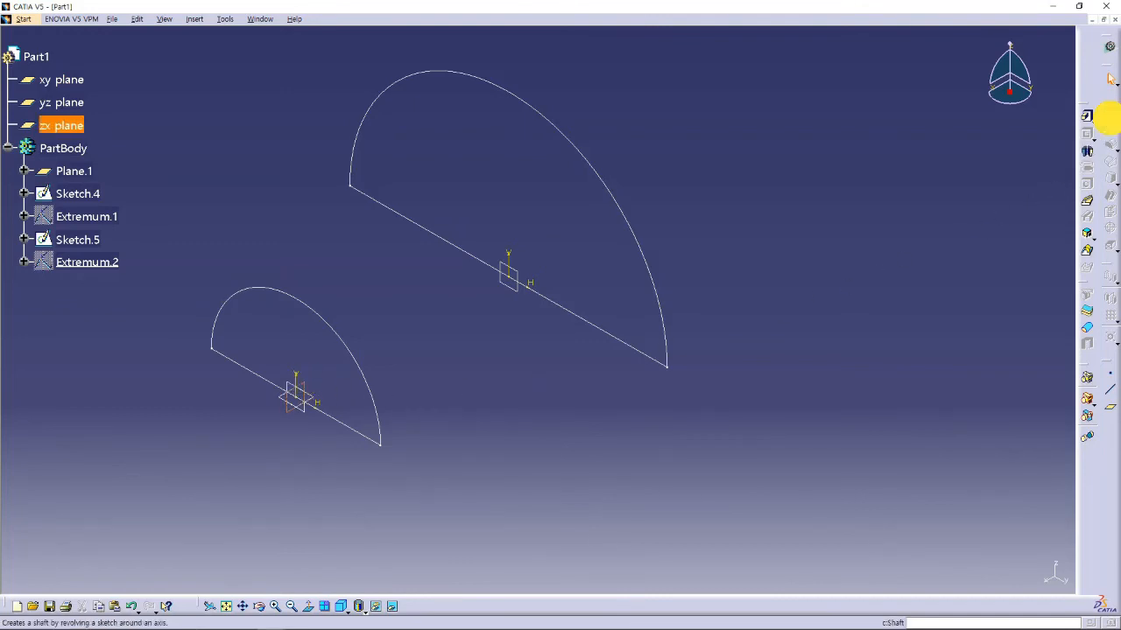
left_click(1110, 115)
middle_click_drag(613, 280, 710, 342)
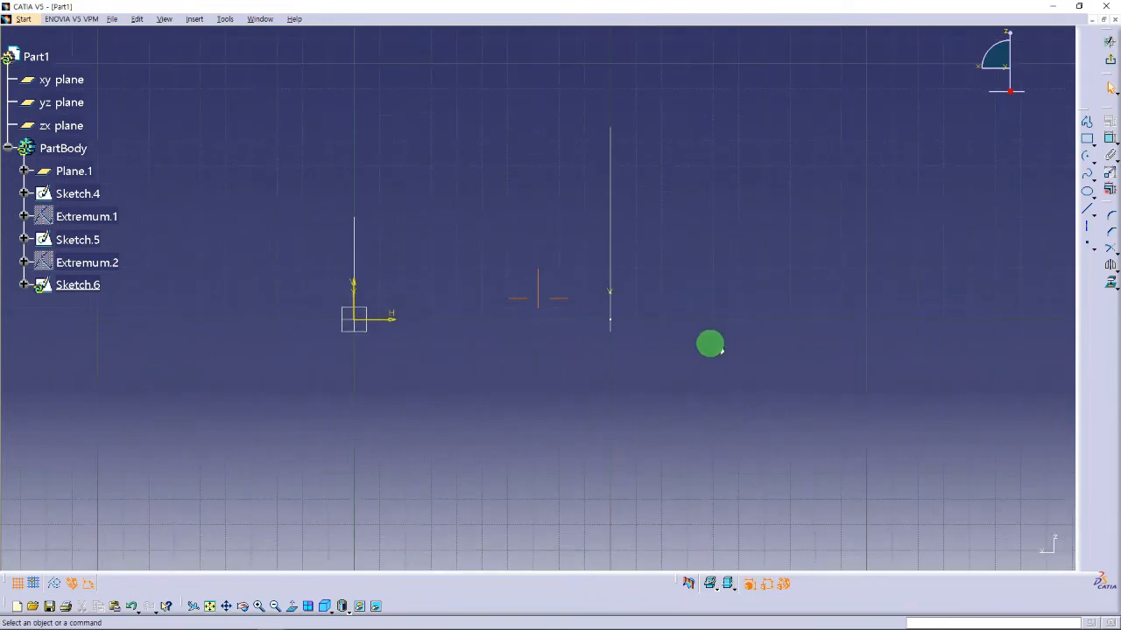
left_click(1086, 174)
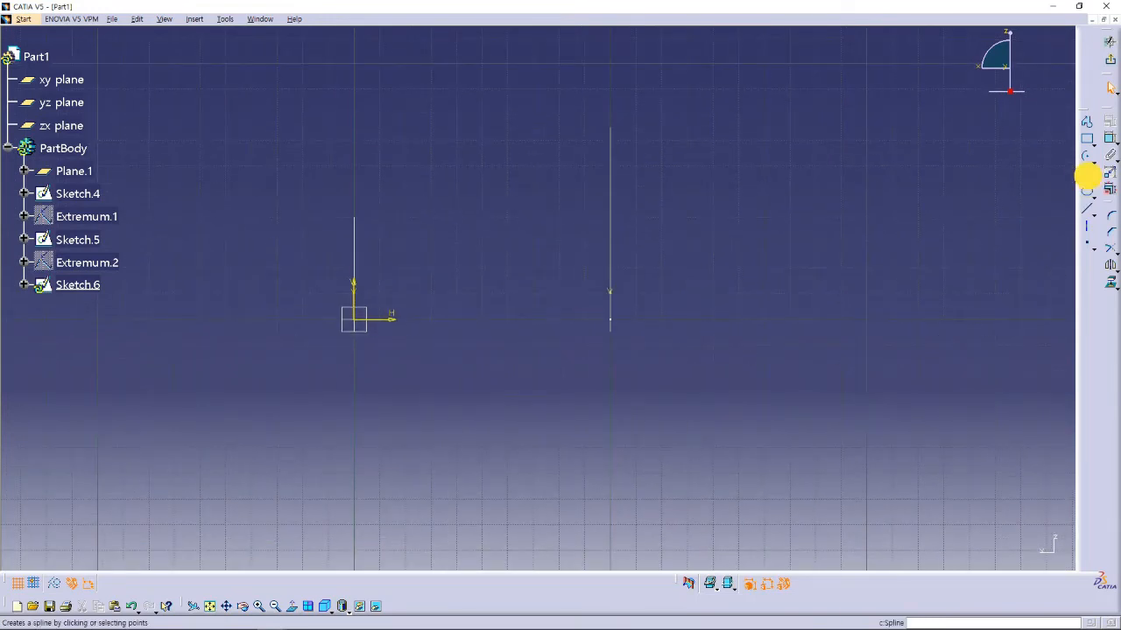
left_click(353, 318)
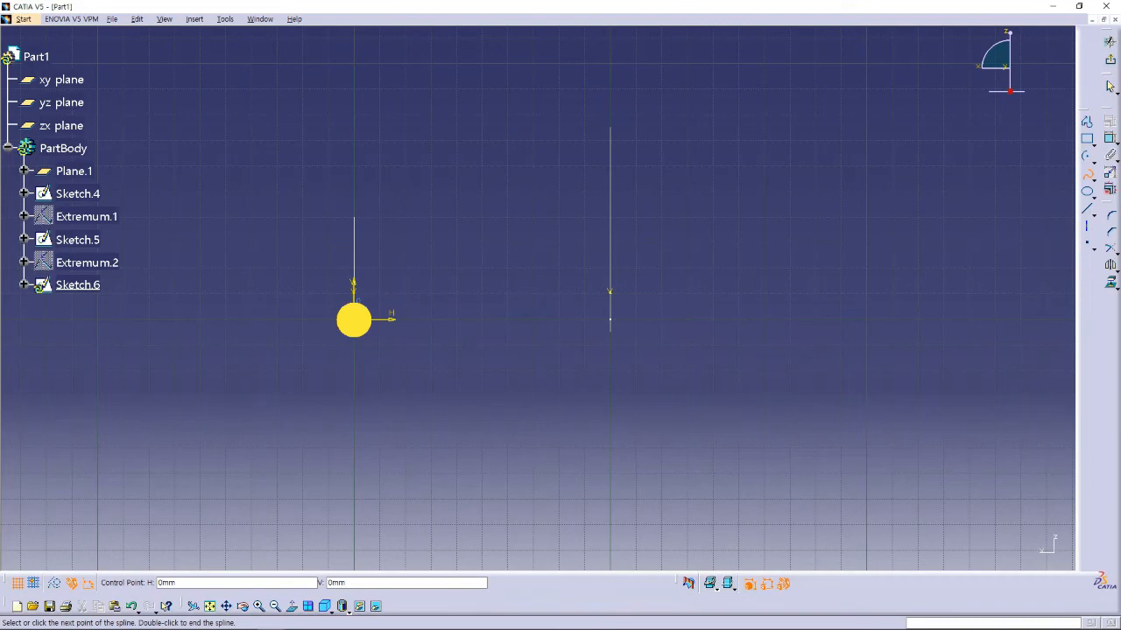
left_click(457, 220)
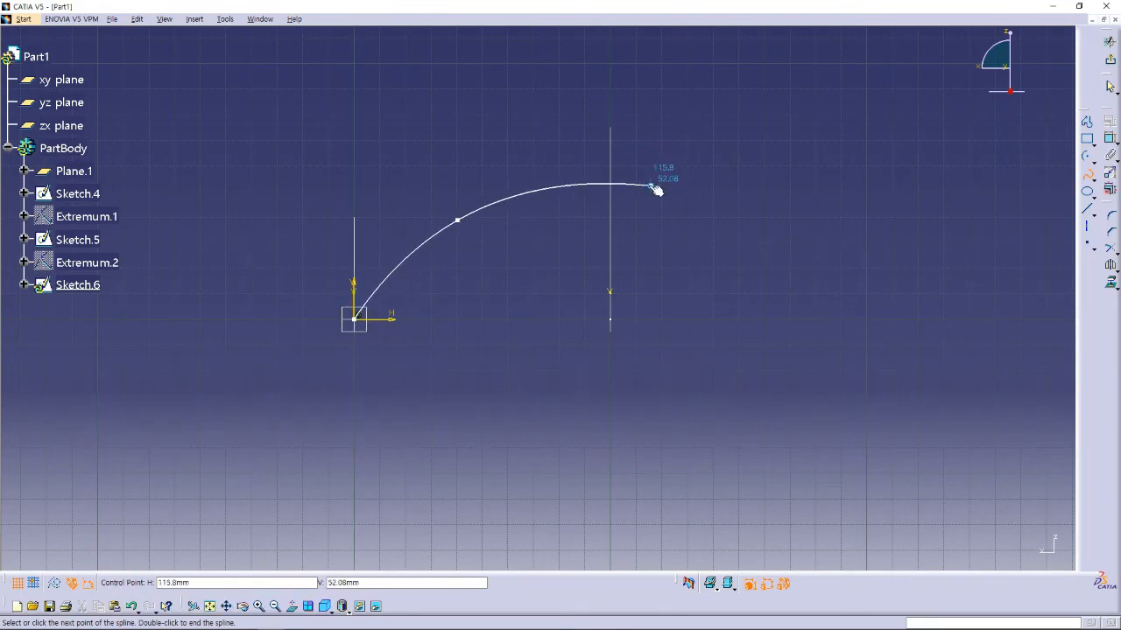
double_click(586, 165)
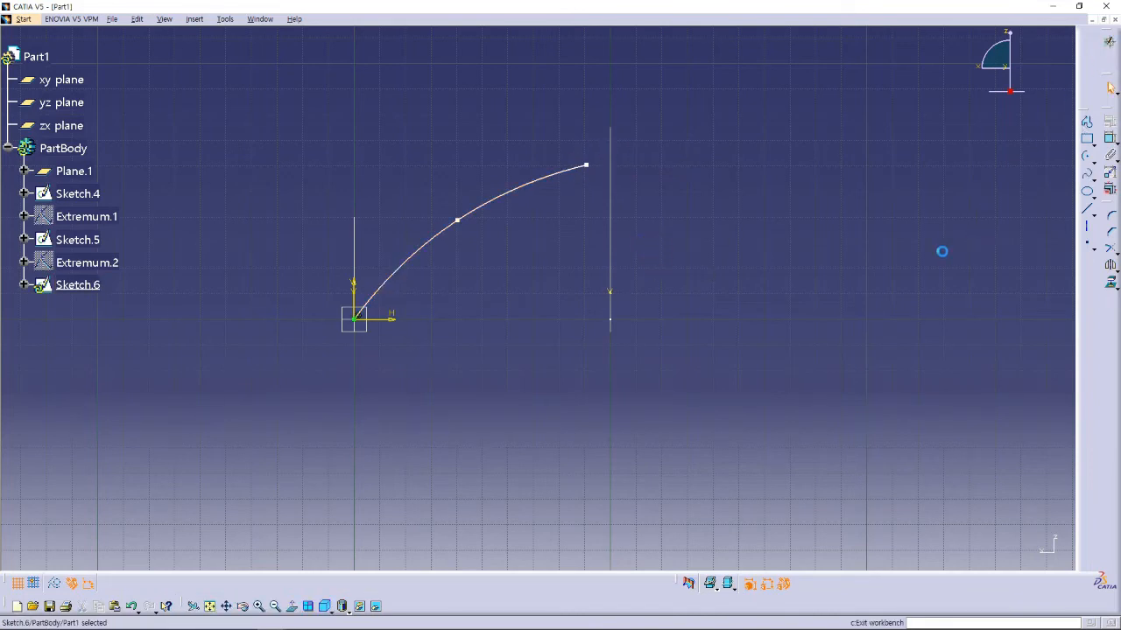
left_click(869, 302)
mouse_move(860, 320)
middle_mouse_down()
mouse_move(773, 321)
mouse_move(750, 300)
middle_mouse_up()
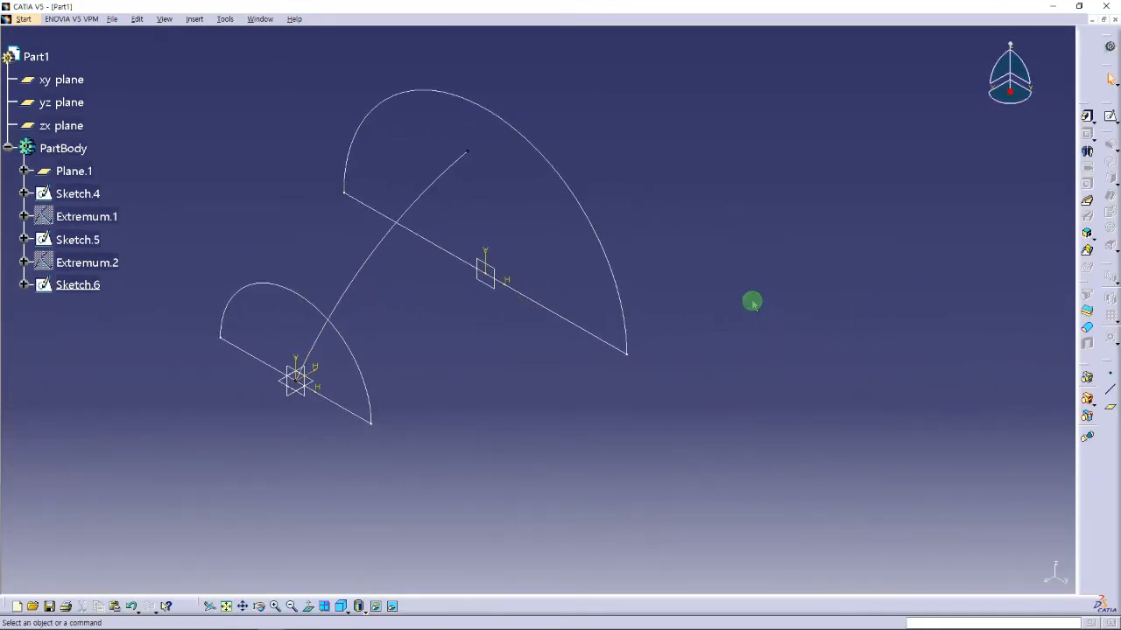
Define a multi-sections solid running from the smaller semicircle sketch to the larger one, and preview its straight transition.
left_click(1087, 252)
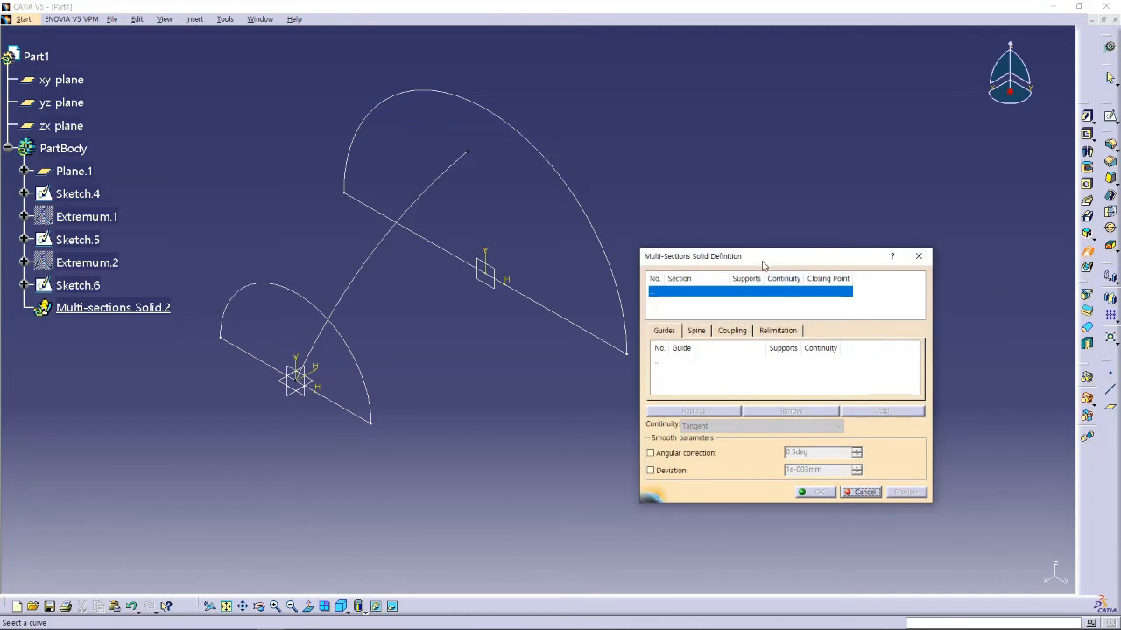
left_click_drag(763, 255, 838, 207)
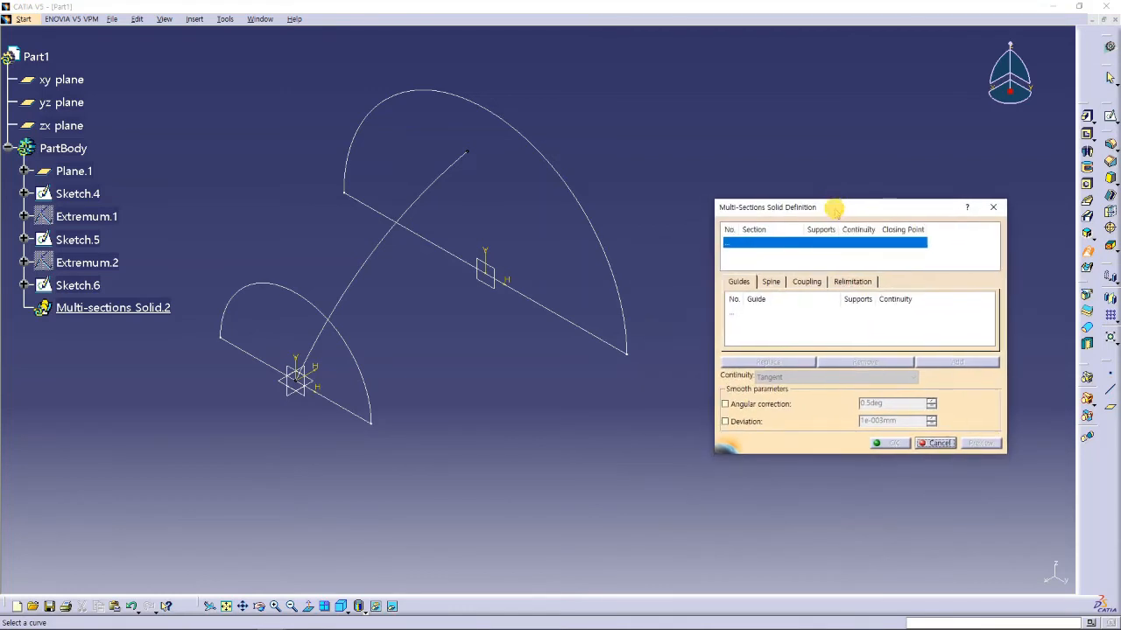
left_click(359, 365)
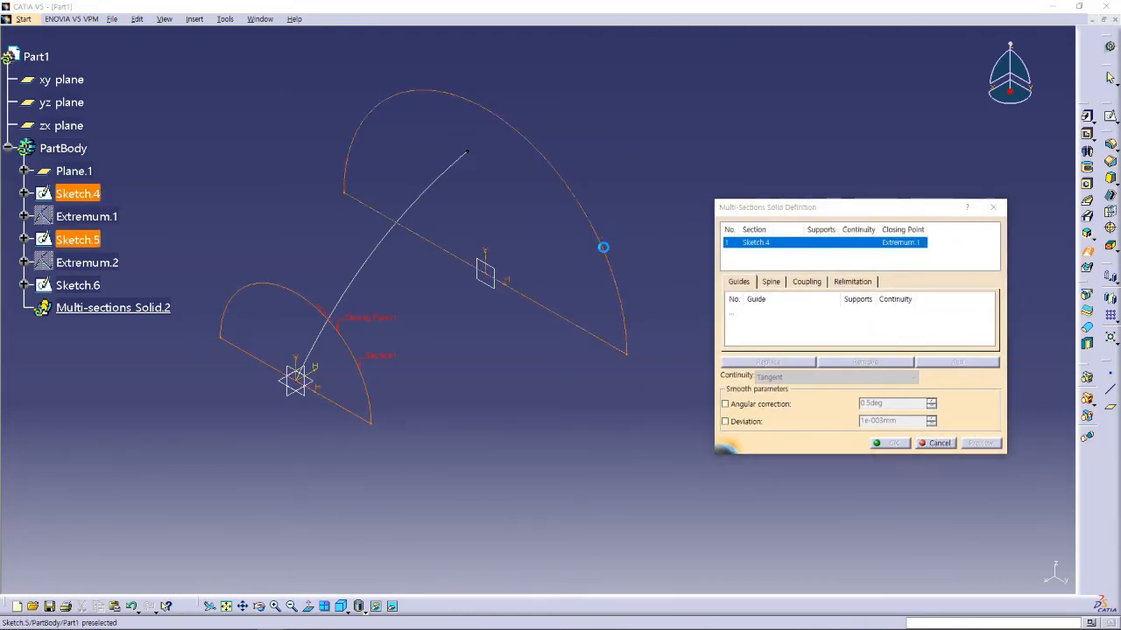
left_click(602, 250)
left_click(981, 443)
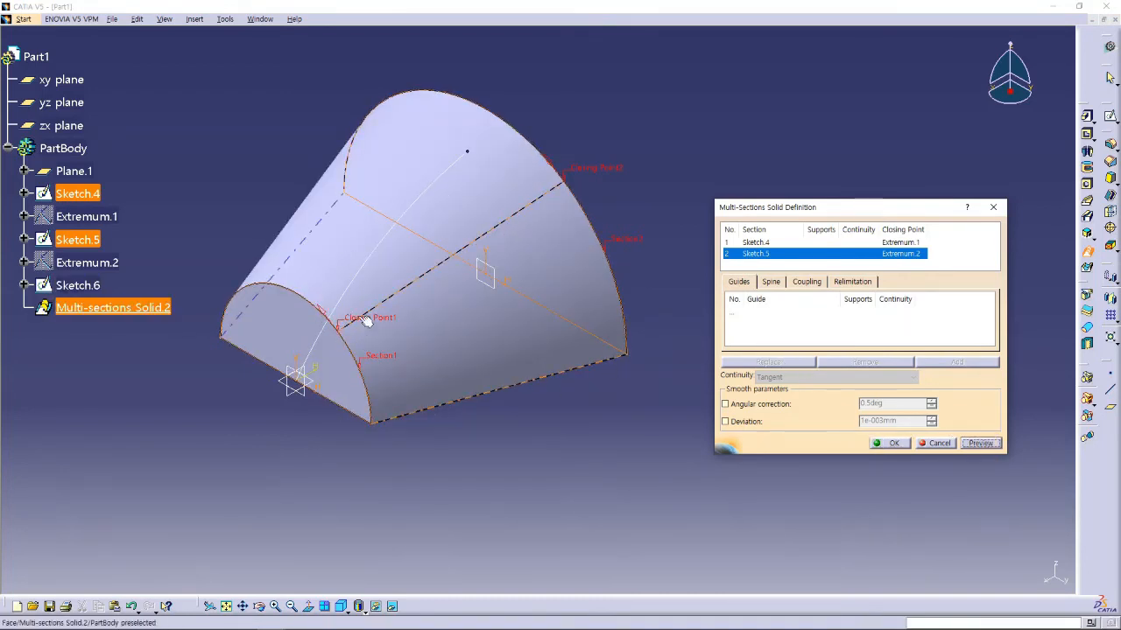
Assign the zx-plane spline sketch as the multi-sections solid's spine, preview it and inspect the curved shape from the side.
left_click(772, 282)
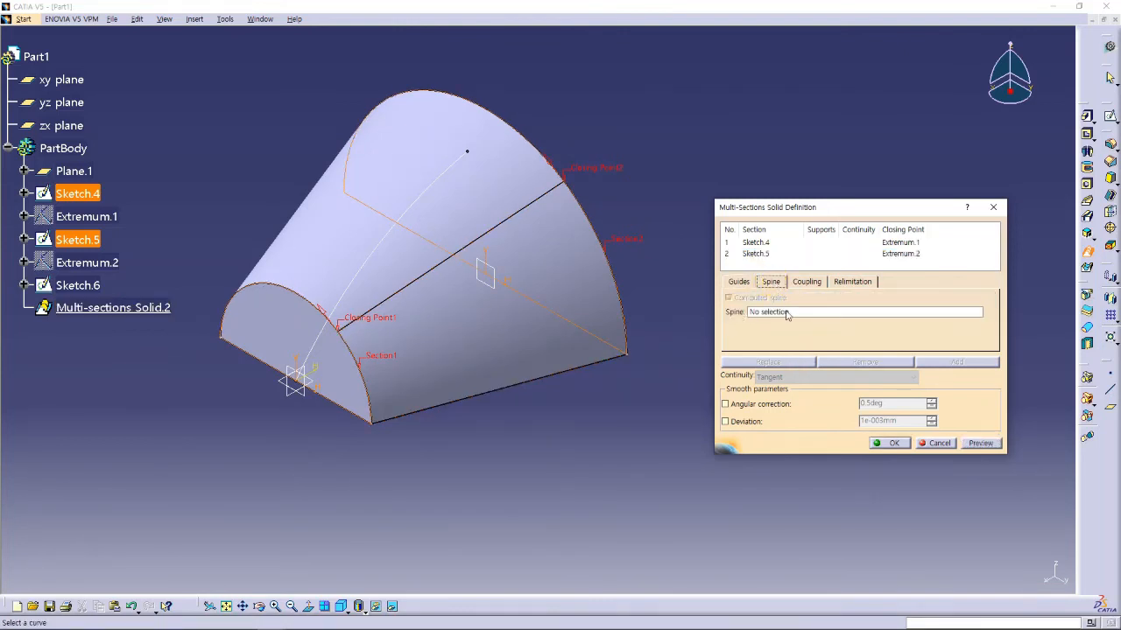
left_click(778, 312)
left_click(386, 249)
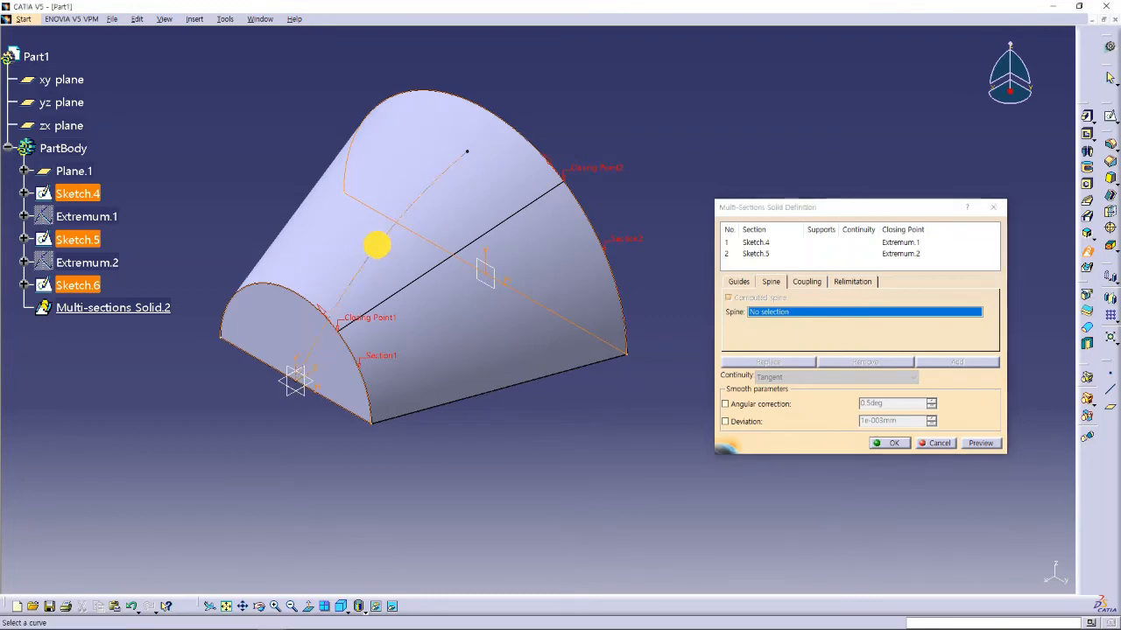
left_click(978, 443)
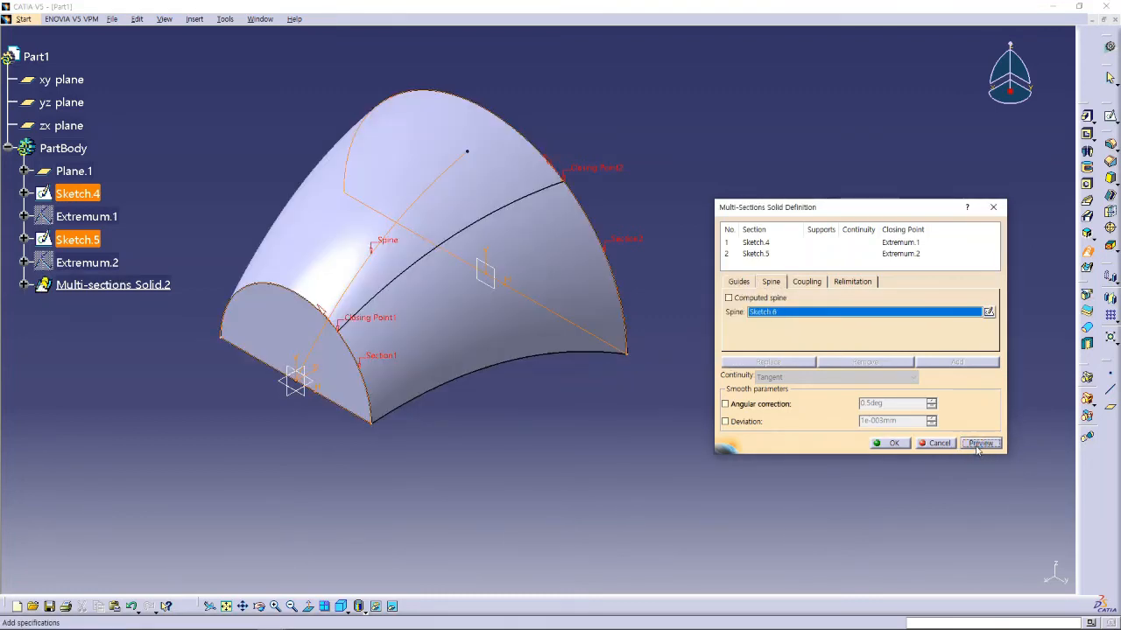
middle_click_drag(555, 397, 409, 267)
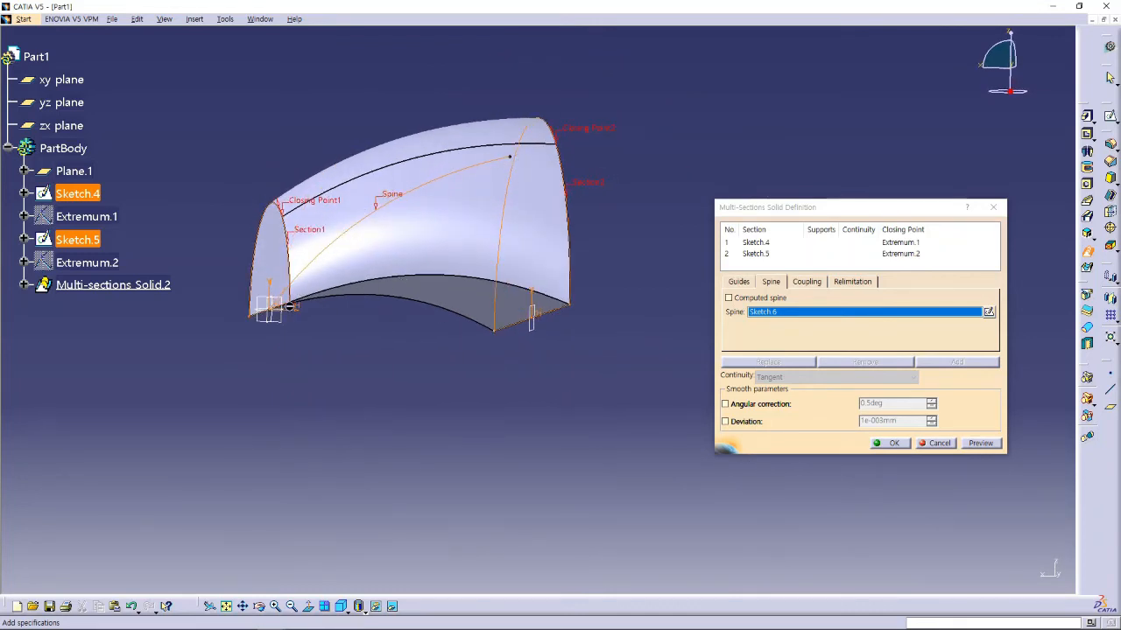
middle_click_drag(305, 313, 322, 315)
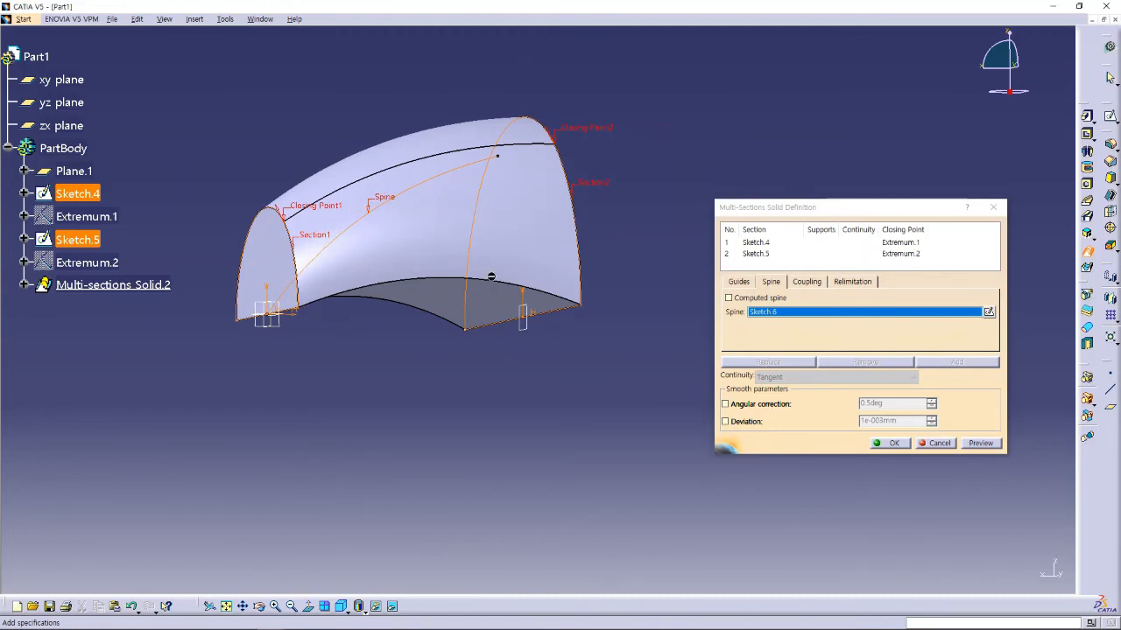
middle_click_drag(491, 277, 495, 333)
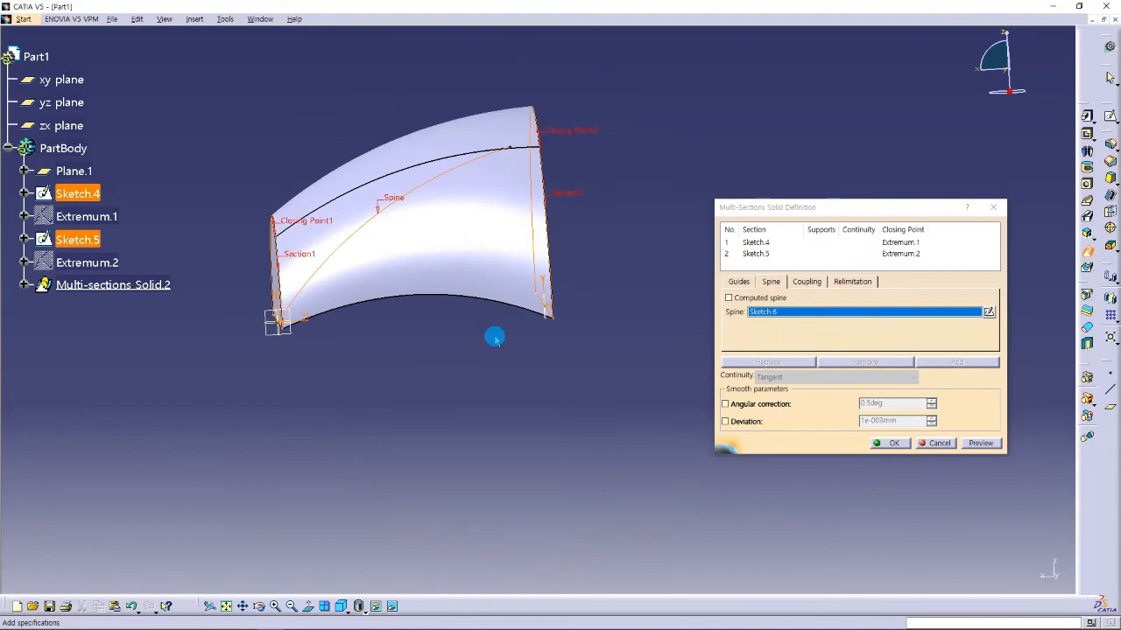
Accept the solid guided by the spine, and undo both the solid and the spline sketch.
left_click(894, 444)
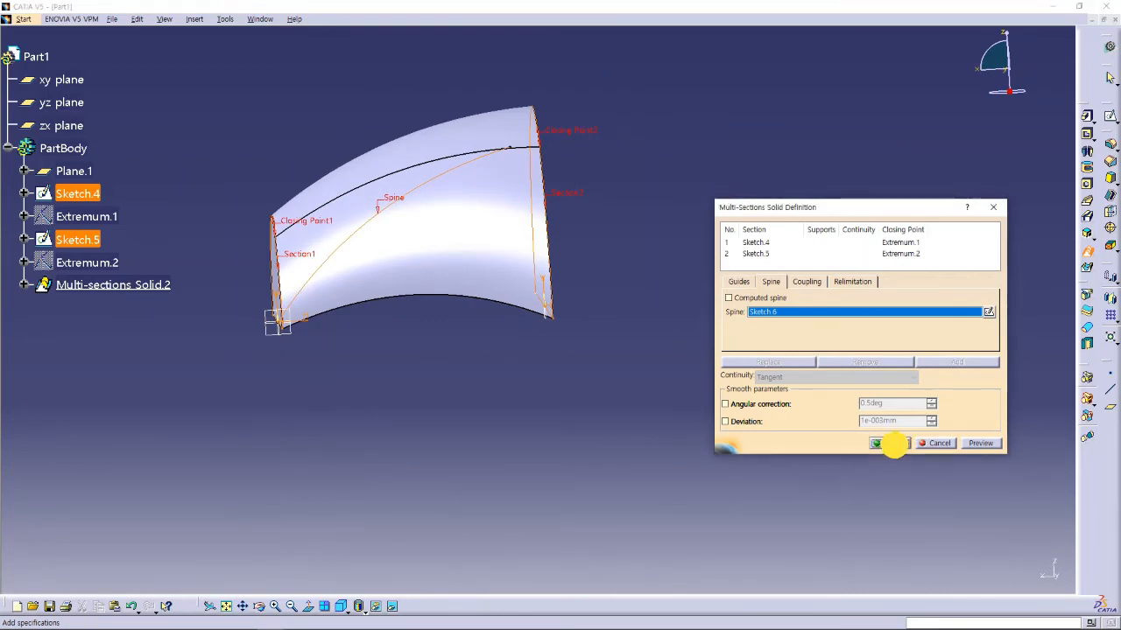
mouse_move(496, 367)
middle_mouse_down()
mouse_move(559, 281)
mouse_move(520, 240)
mouse_move(565, 380)
mouse_move(615, 411)
mouse_move(617, 439)
mouse_move(605, 443)
mouse_move(595, 368)
mouse_move(658, 400)
mouse_move(659, 438)
mouse_move(598, 449)
middle_mouse_up()
key("ctrl+z")
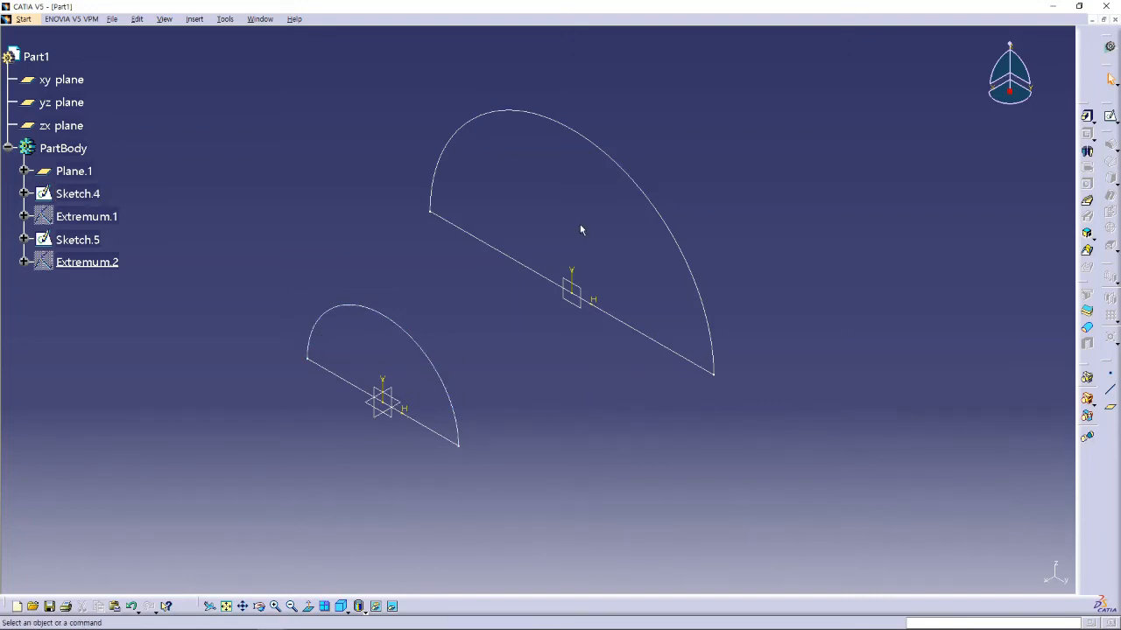
Create two on-curve points on the smaller semicircle's arc, at about 195 mm and about 35 mm along the curve from its closing point.
left_click(1112, 377)
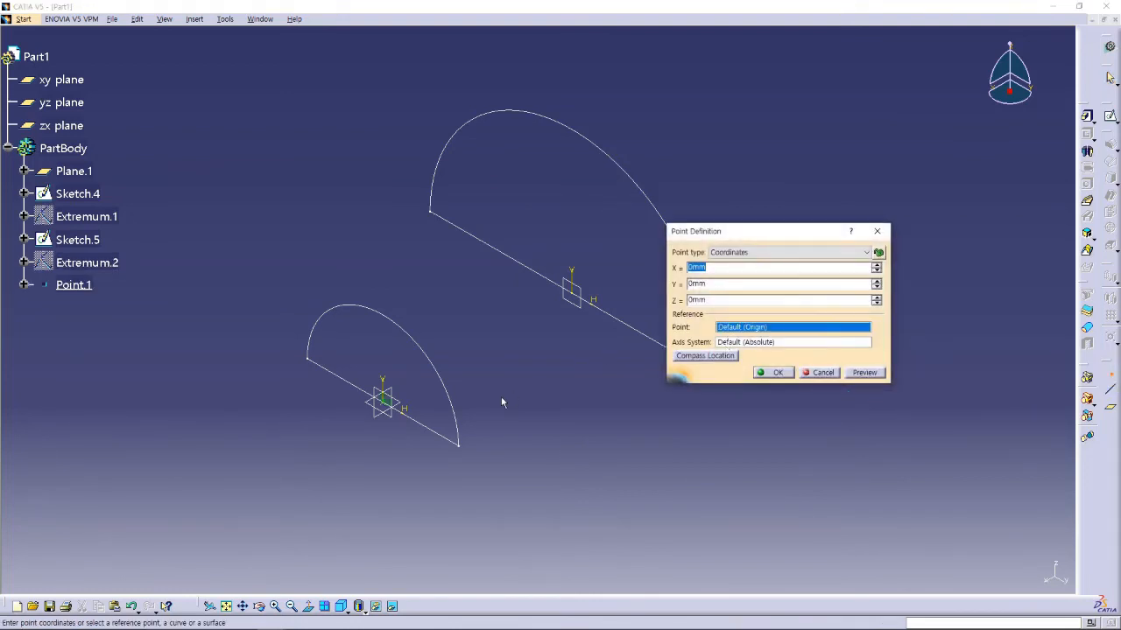
left_click(454, 402)
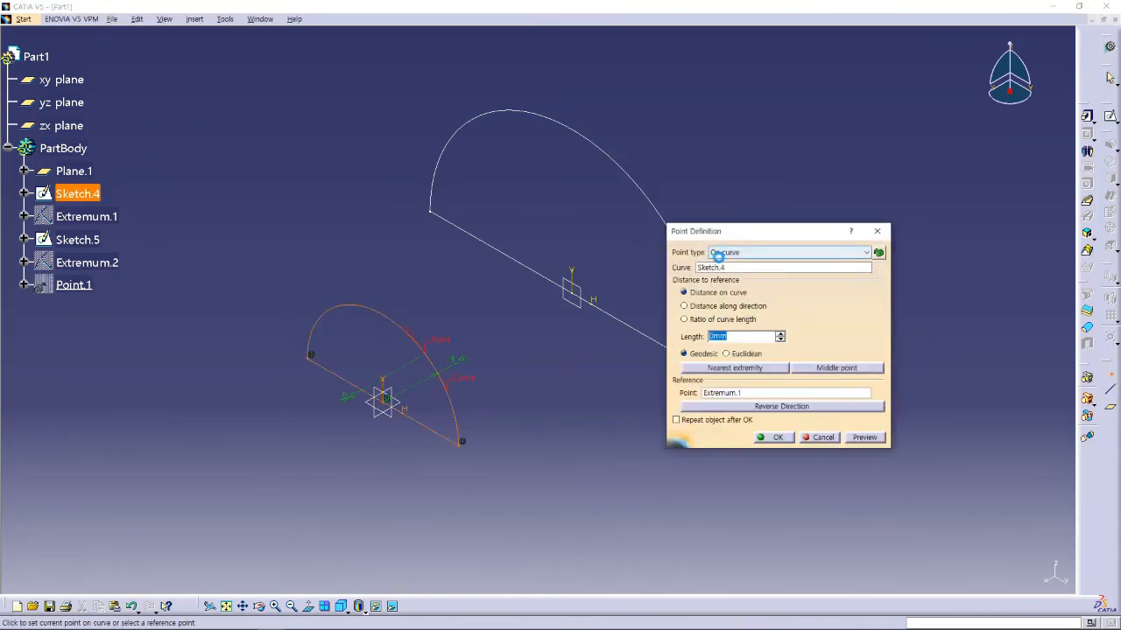
left_click(450, 390)
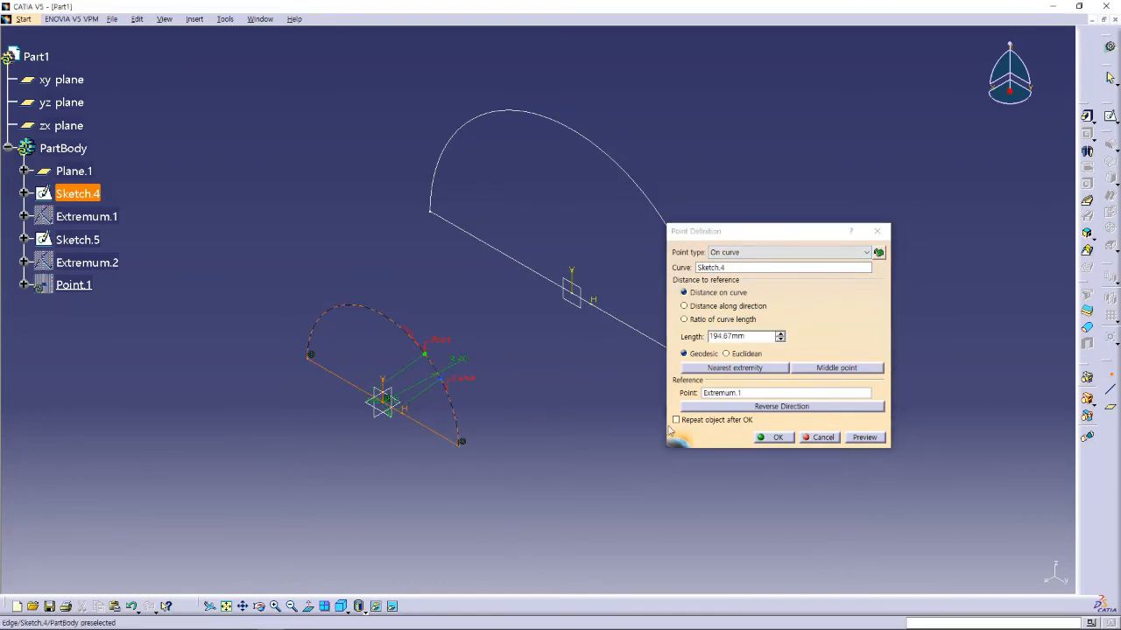
left_click(780, 438)
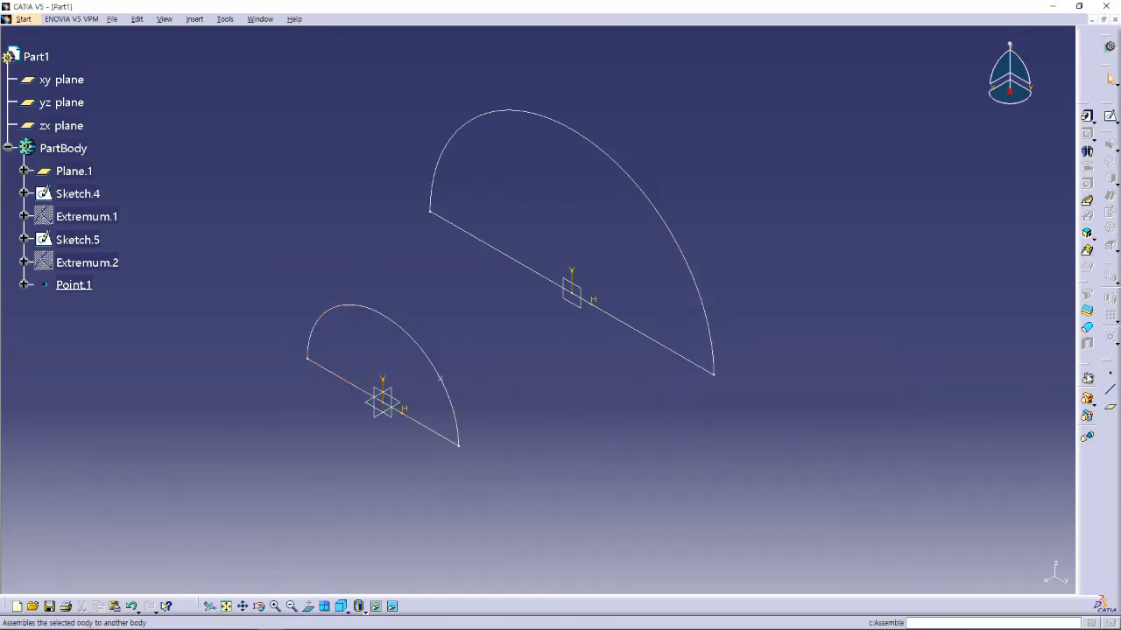
left_click(1109, 374)
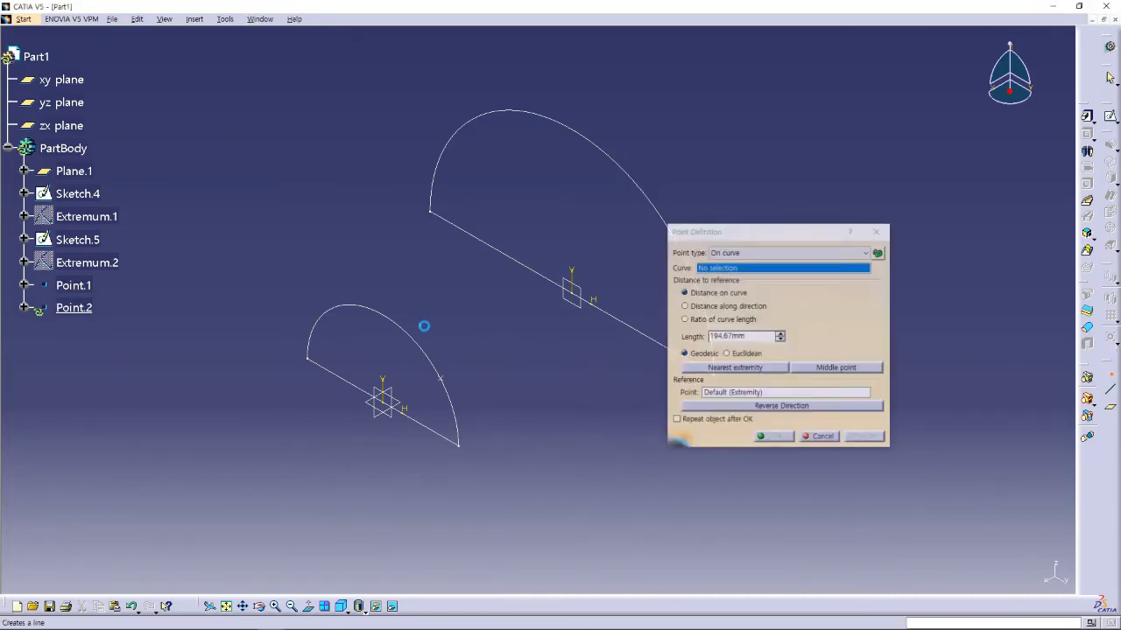
left_click(355, 311)
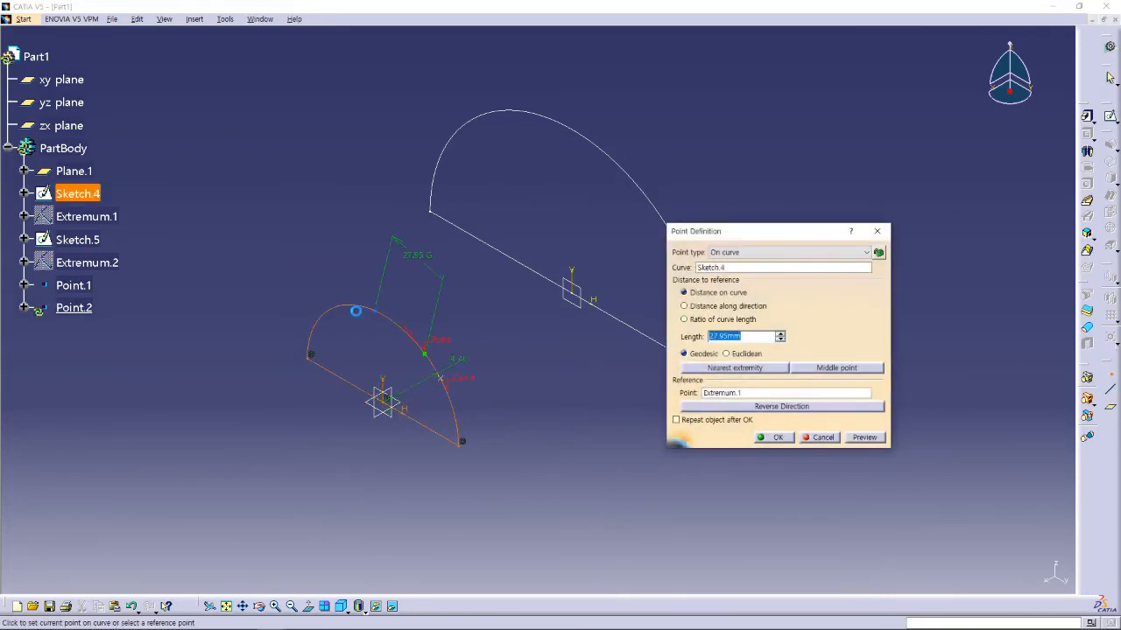
left_click(359, 307)
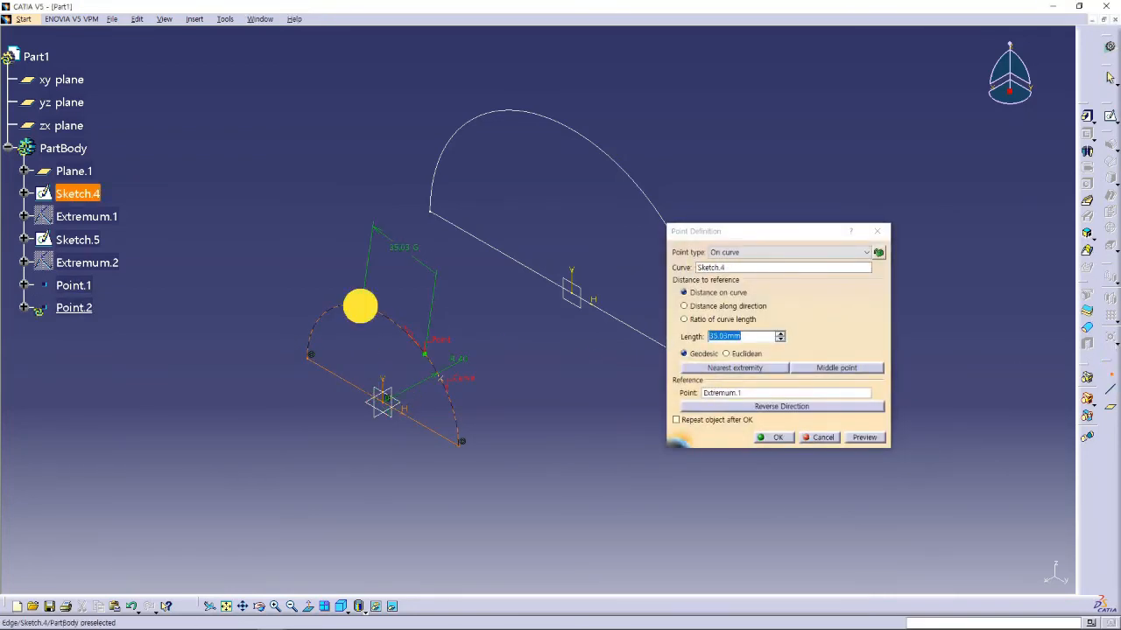
left_click(770, 438)
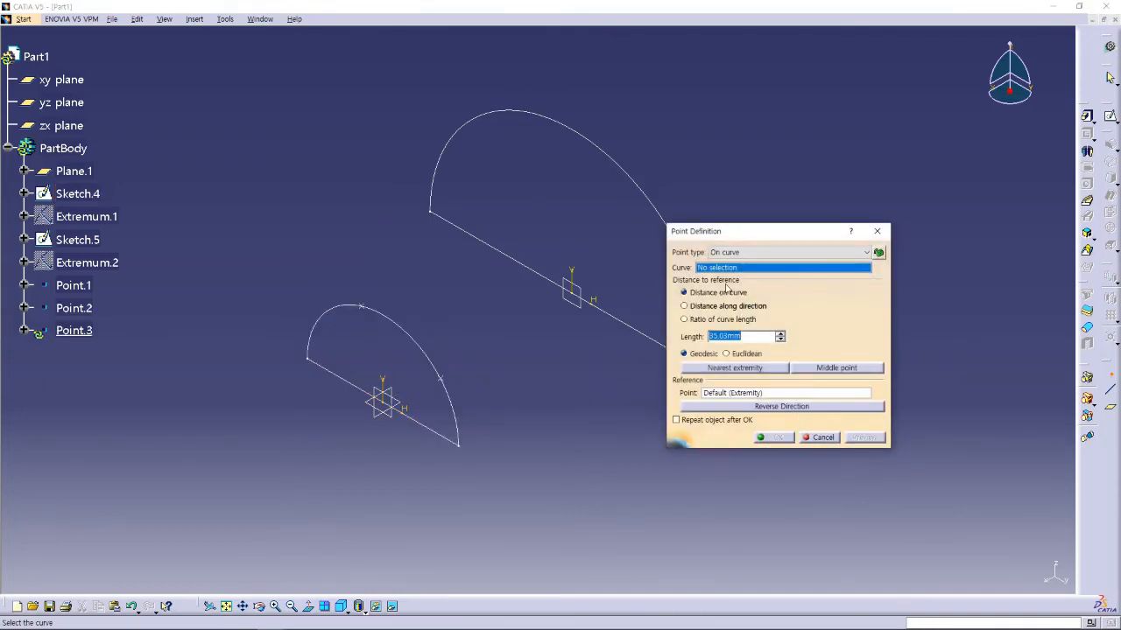
Create two on-curve points on the larger semicircle's arc, at about 358 mm and about 74 mm from its closing point, and end point creation.
middle_click_drag(709, 172, 625, 195)
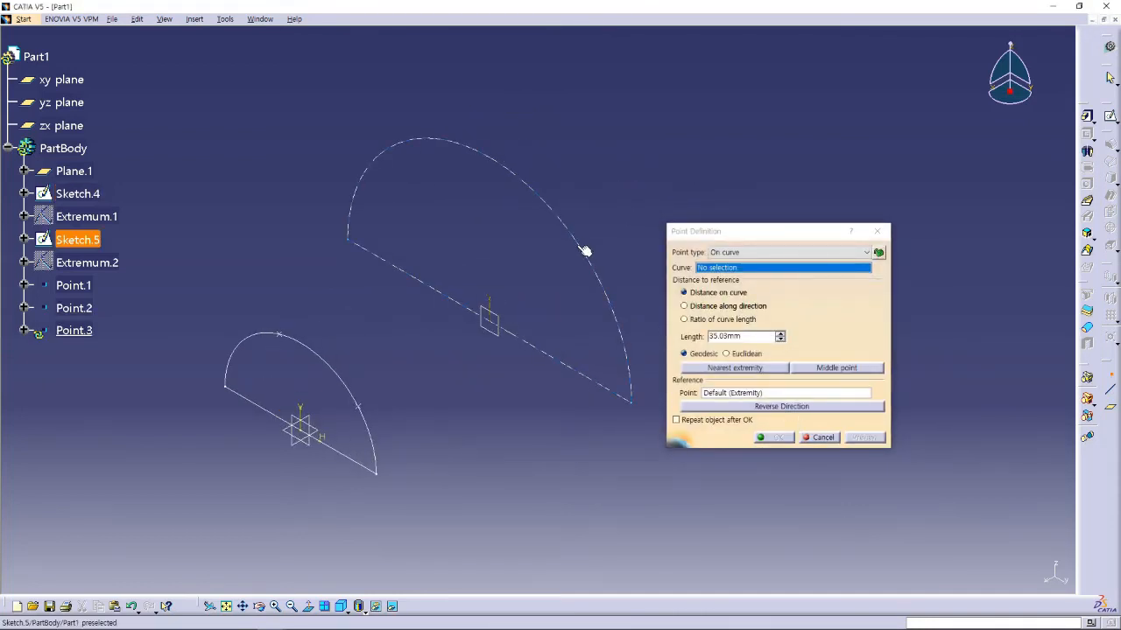
left_click(611, 298)
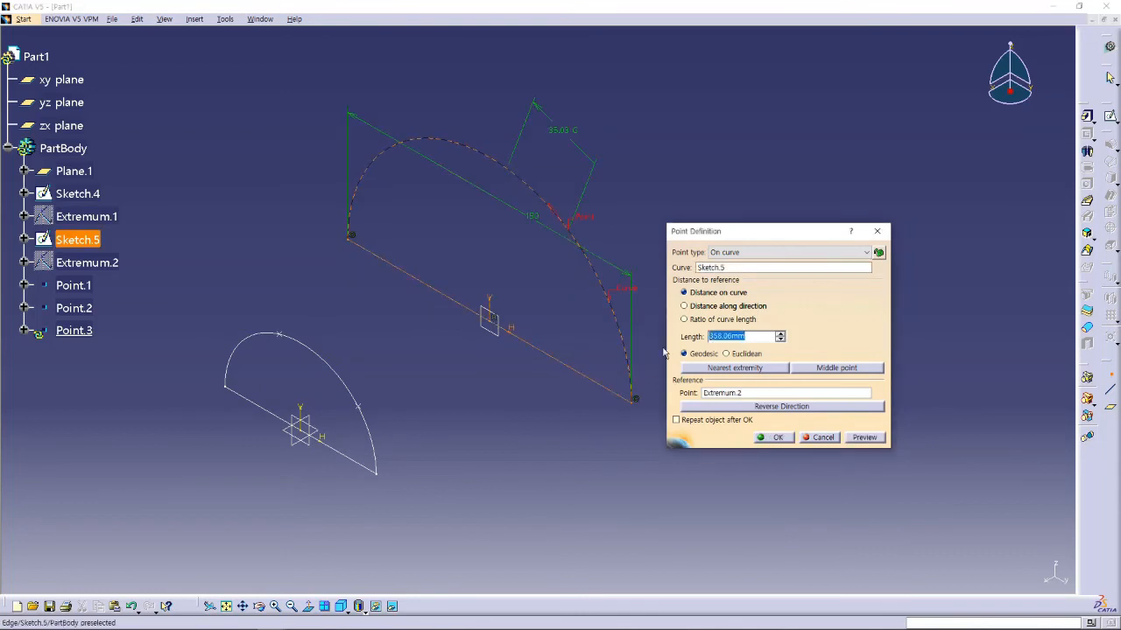
type("250")
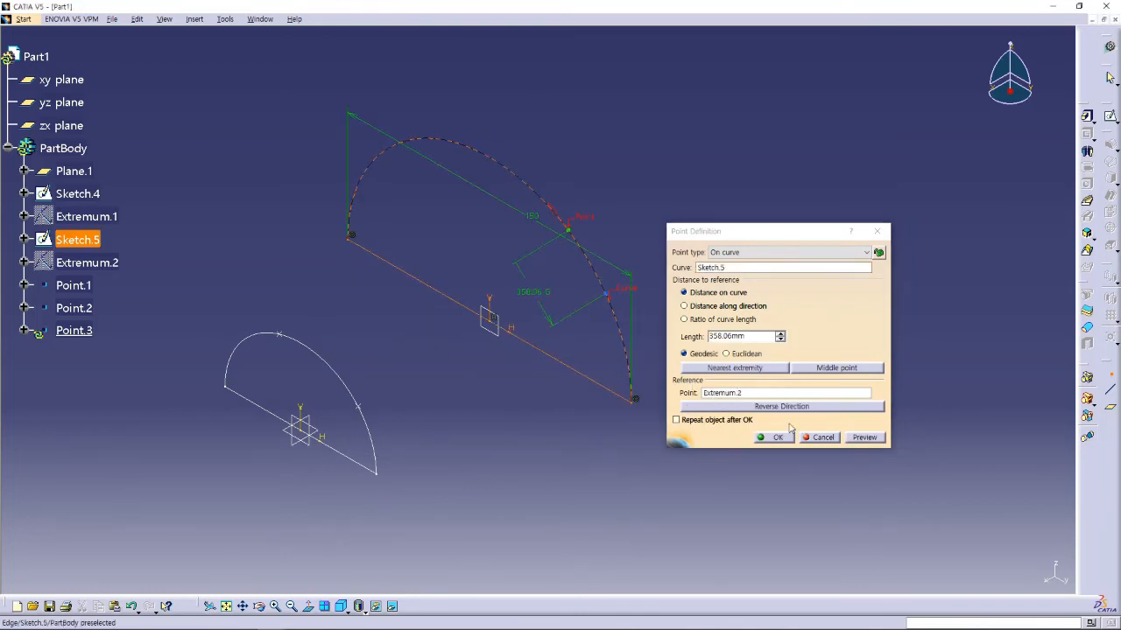
left_click(776, 437)
left_click(440, 143)
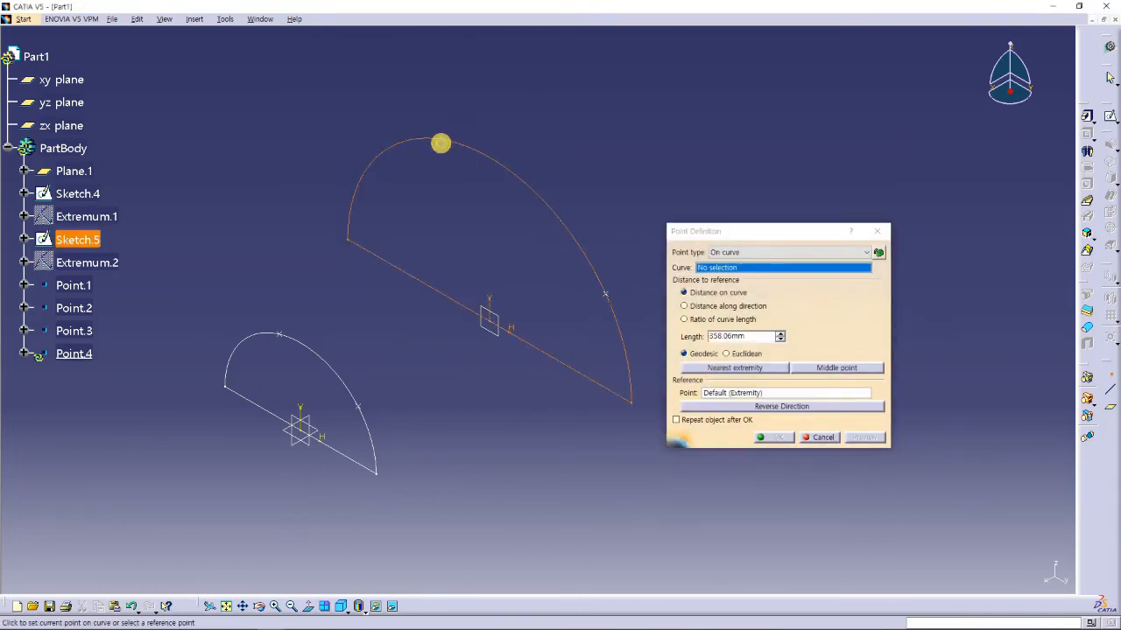
left_click(436, 136)
left_click(780, 437)
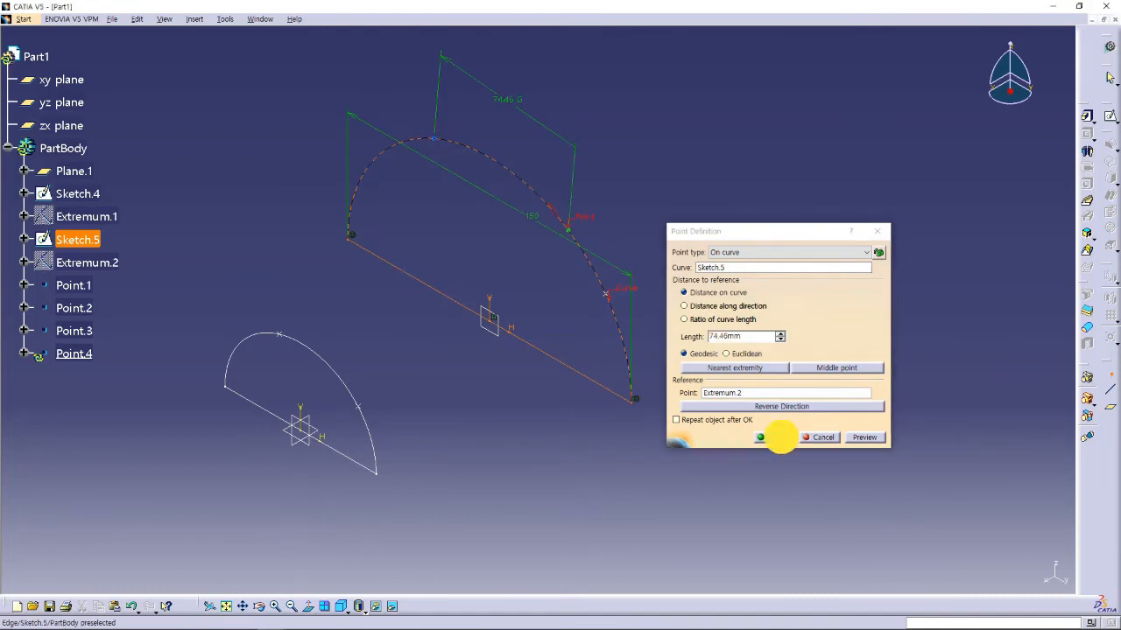
left_click(819, 437)
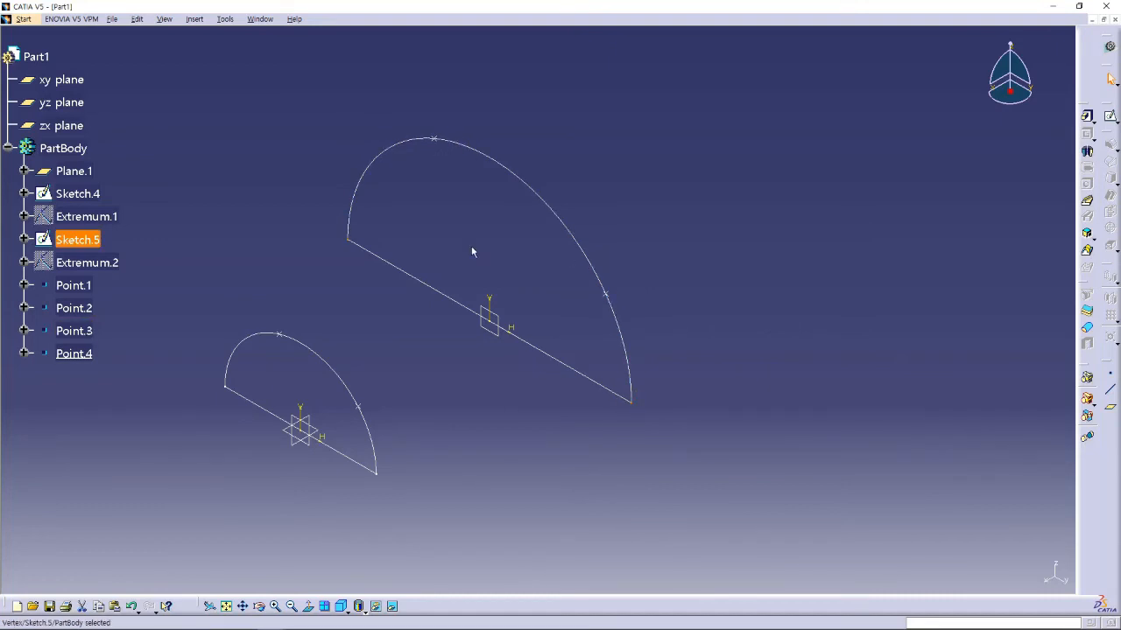
Create a point-to-point line from the larger semicircle's lower arc point to the corresponding point on the smaller semicircle.
middle_click_drag(527, 290, 624, 244)
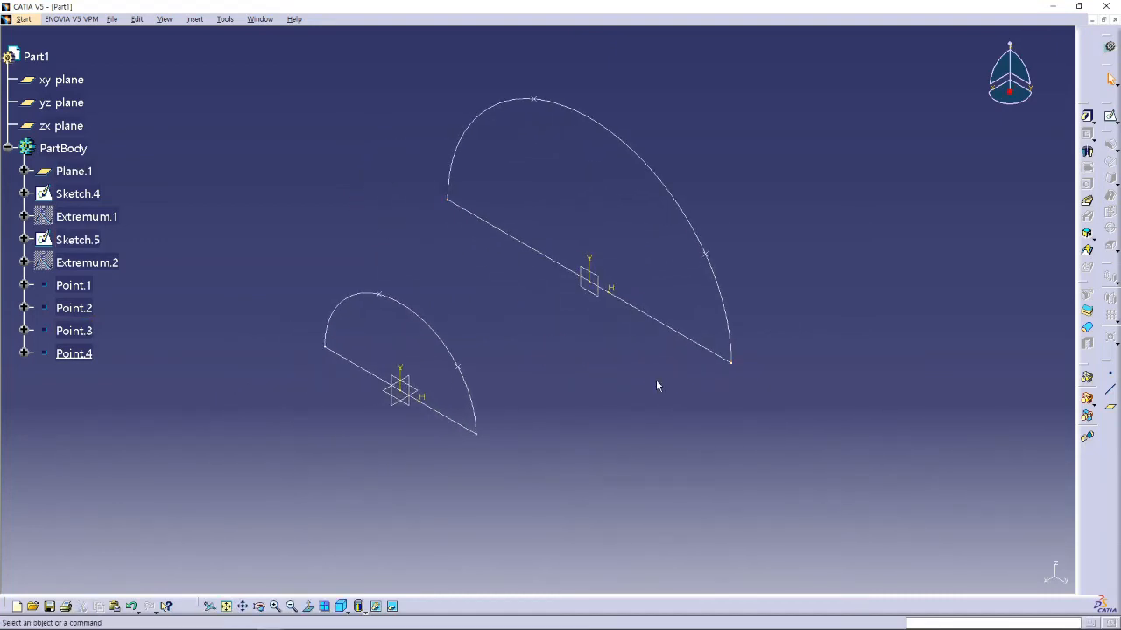
left_click(1110, 390)
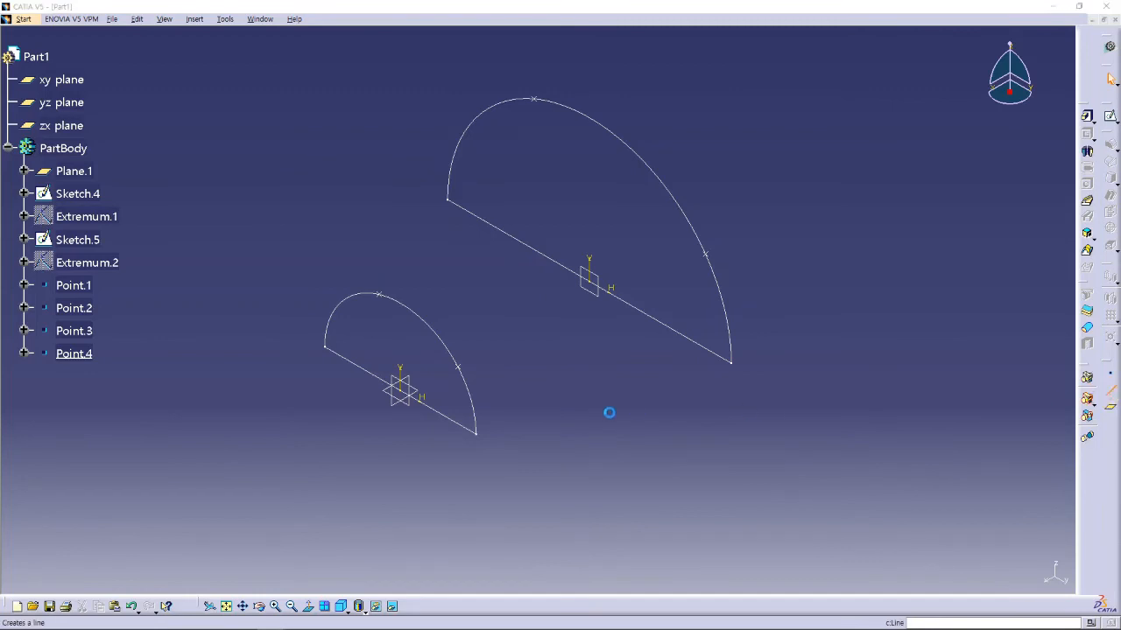
middle_click_drag(611, 344, 530, 358)
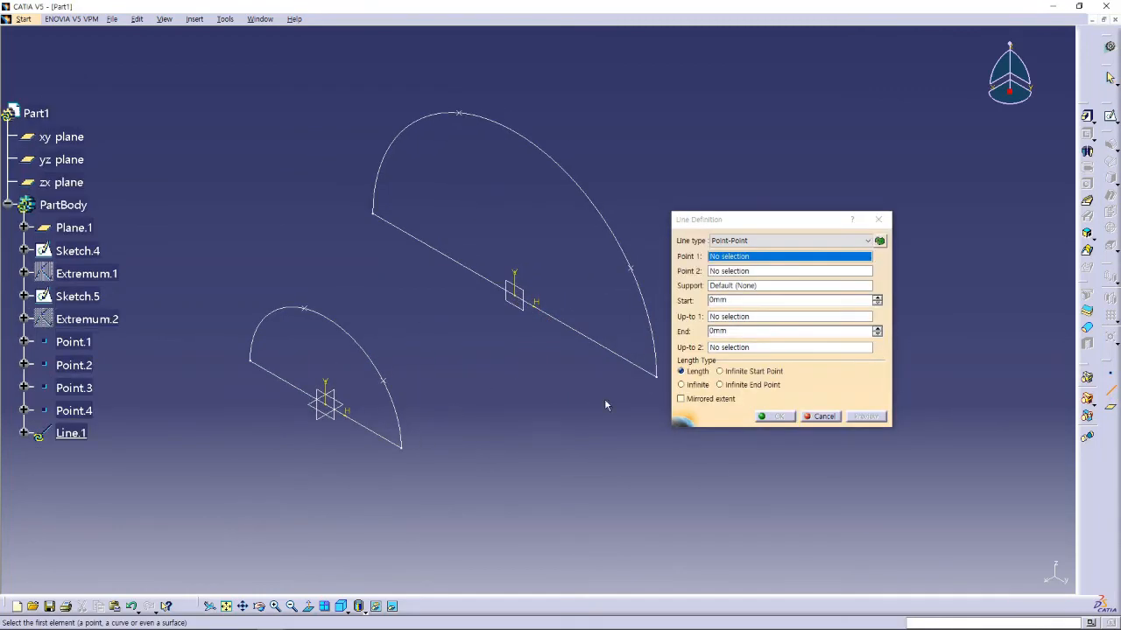
left_click(402, 452)
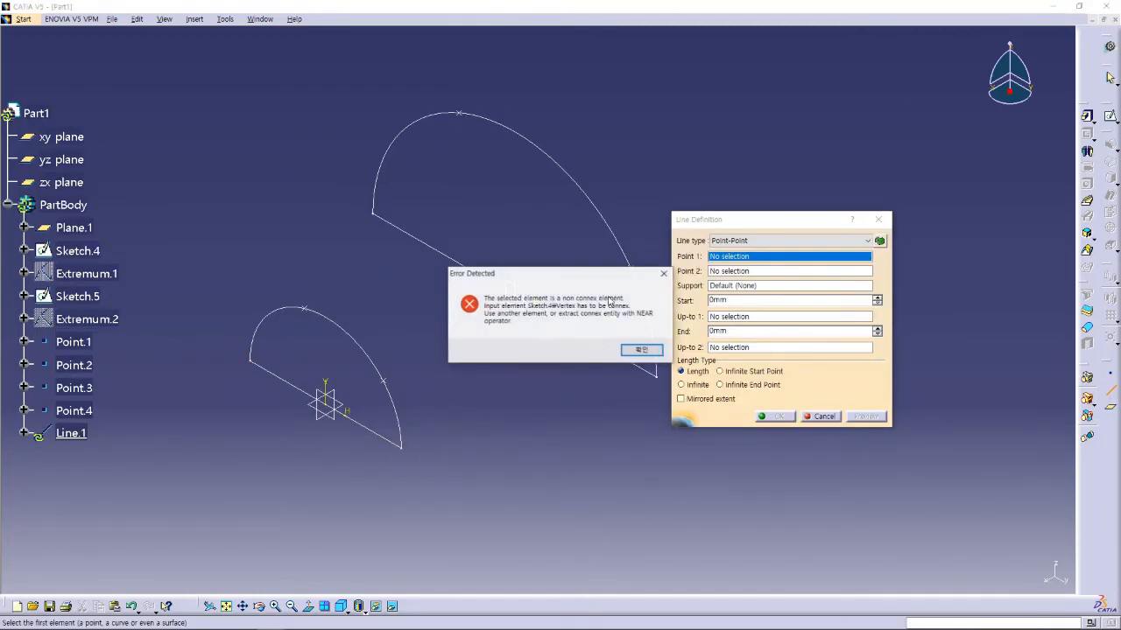
left_click(636, 350)
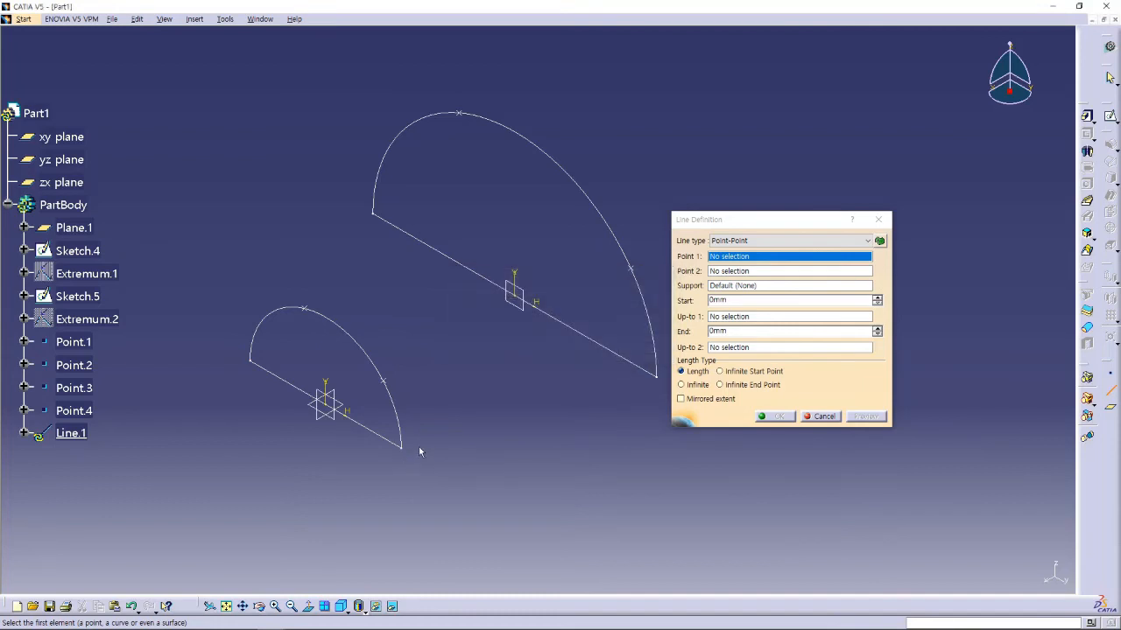
left_click(630, 263)
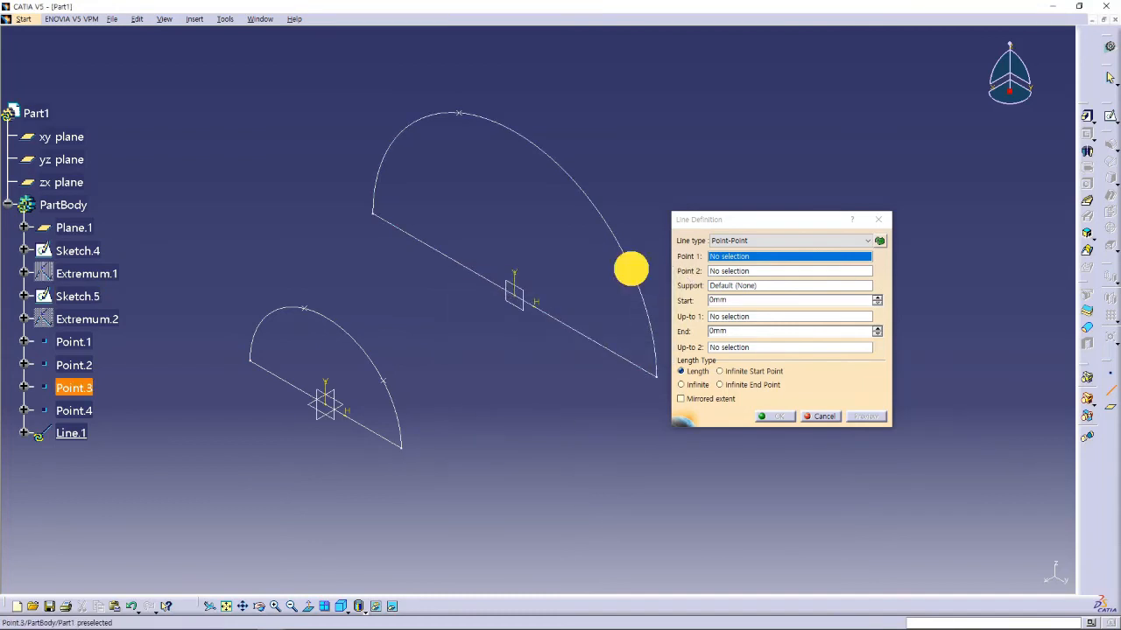
left_click(383, 382)
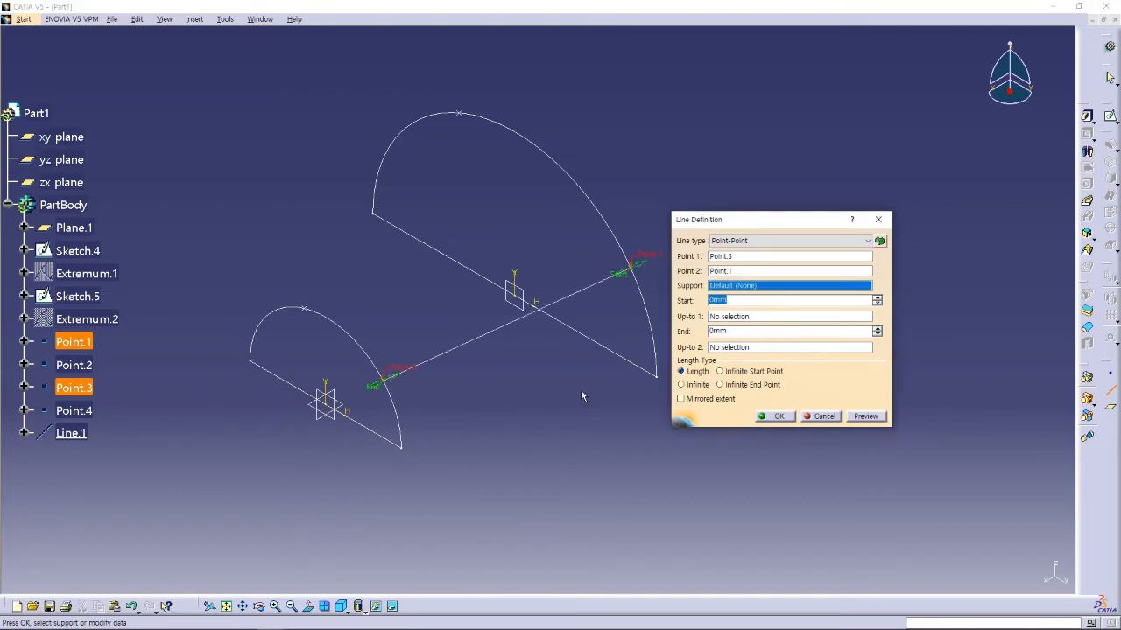
left_click(776, 417)
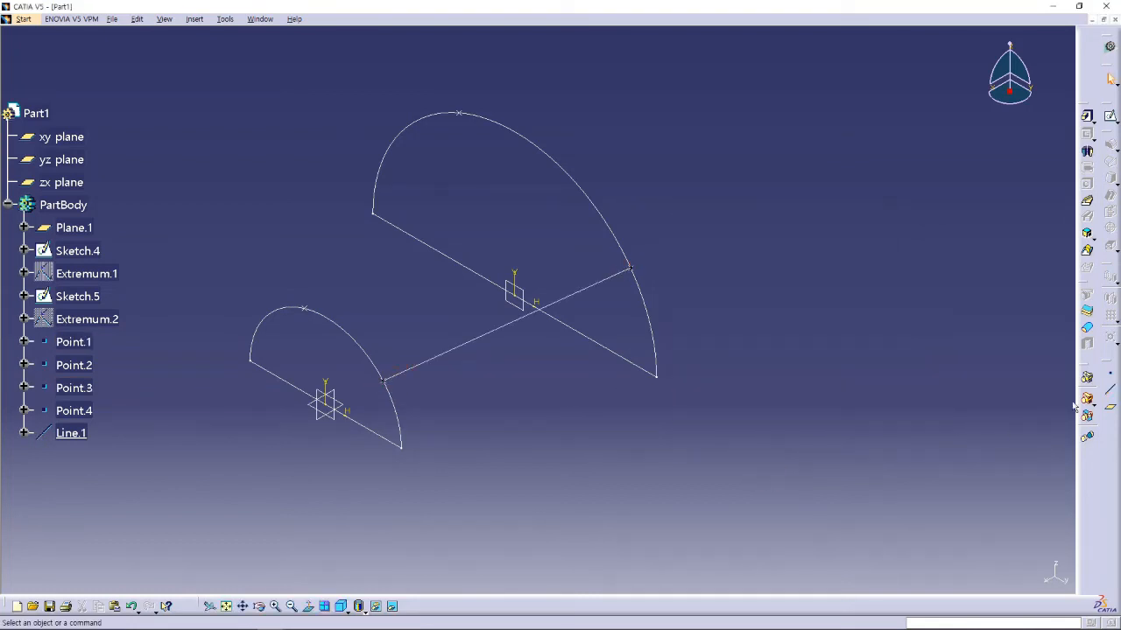
Create a point-to-point line from the larger semicircle's upper arc point to the corresponding point on the smaller semicircle.
left_click(1109, 389)
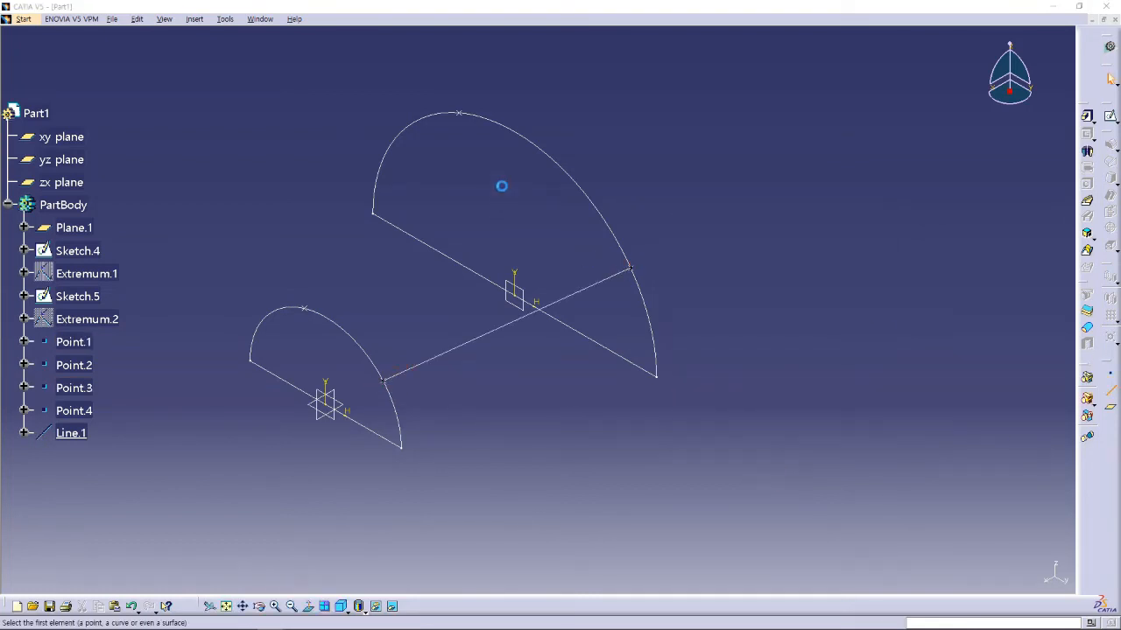
left_click(467, 119)
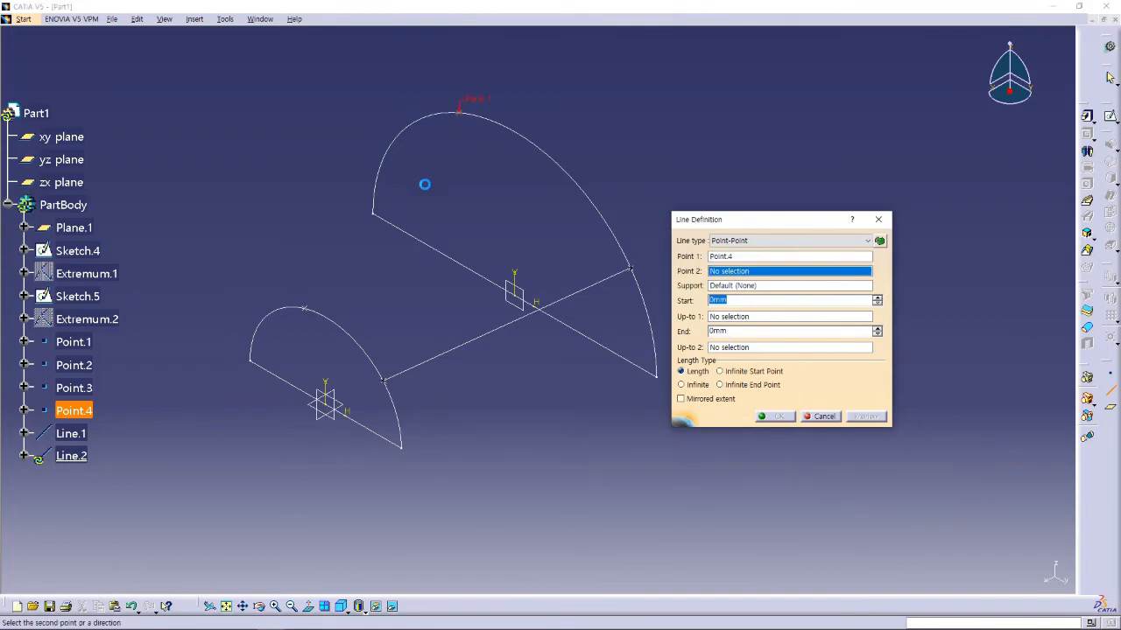
left_click(310, 309)
left_click(778, 417)
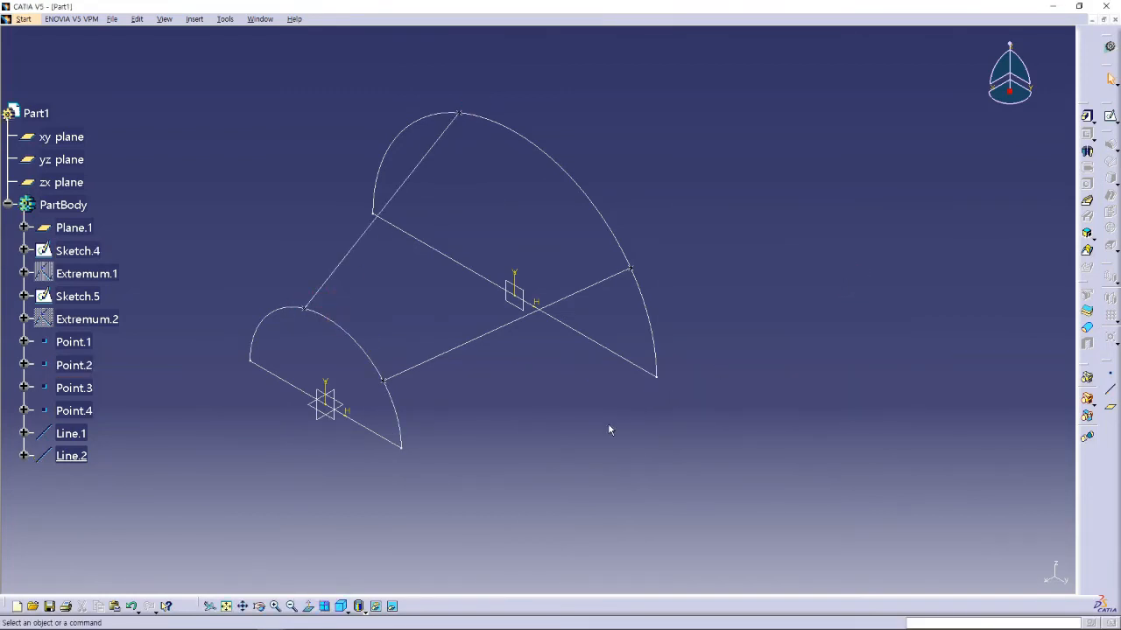
middle_click_drag(725, 423, 712, 402)
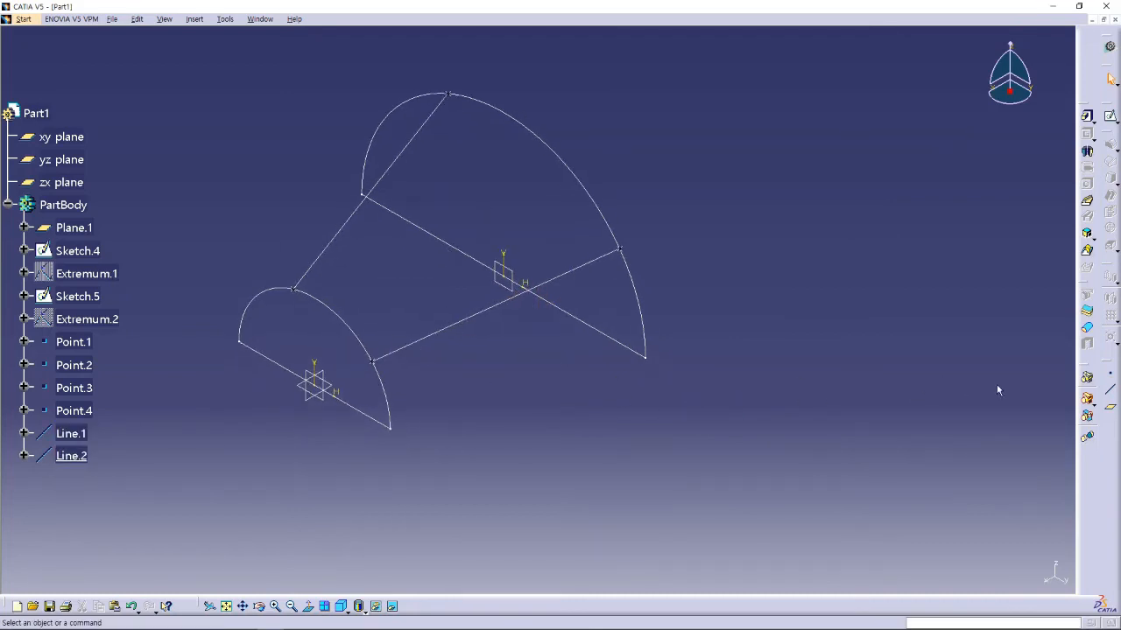
Start a multi-sections solid with the smaller semicircle sketch as the first section and the larger one as the second.
left_click(1086, 251)
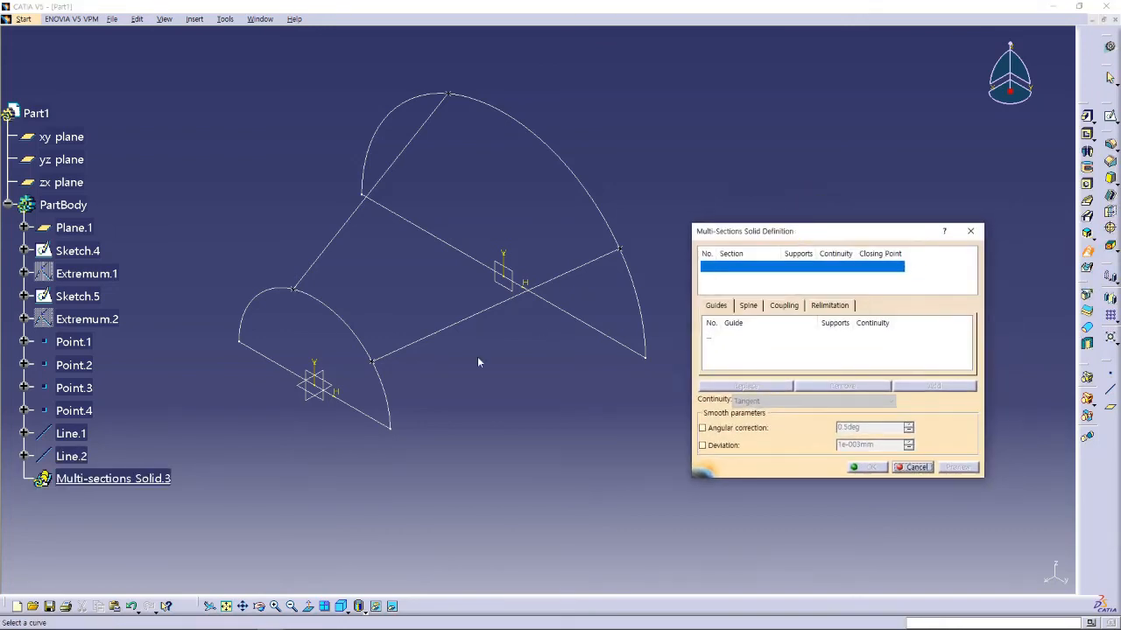
left_click(386, 396)
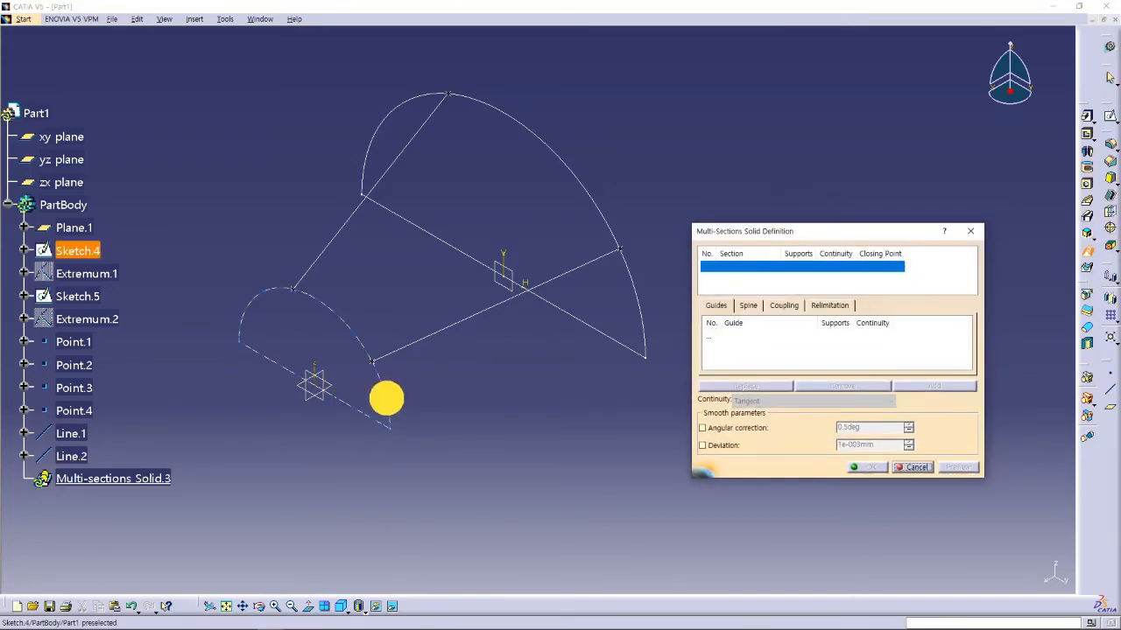
left_click(592, 202)
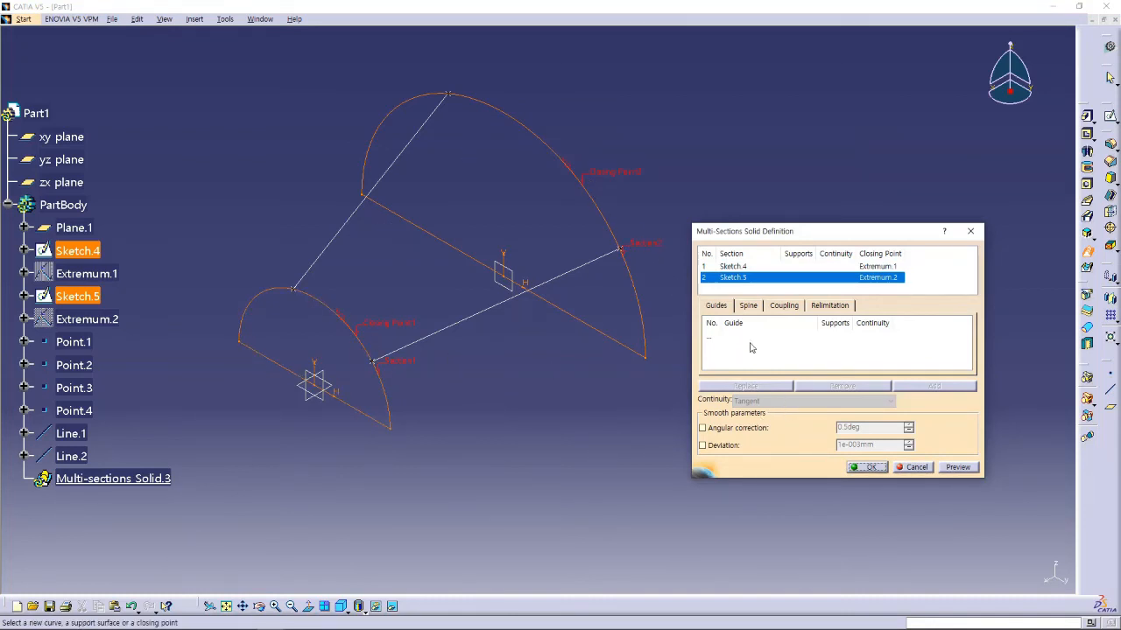
Add Line.1 as a guide, remove it again, and preview the multi-sections solid without guides.
left_click(719, 308)
left_click(716, 338)
left_click(480, 313)
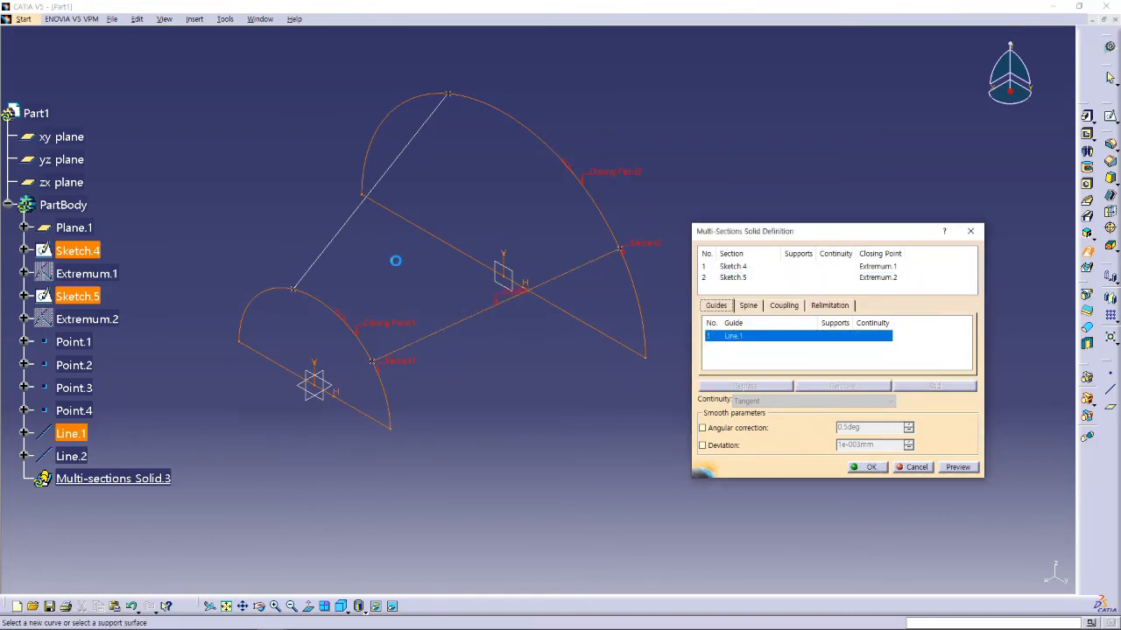
right_click(738, 336)
left_click(762, 355)
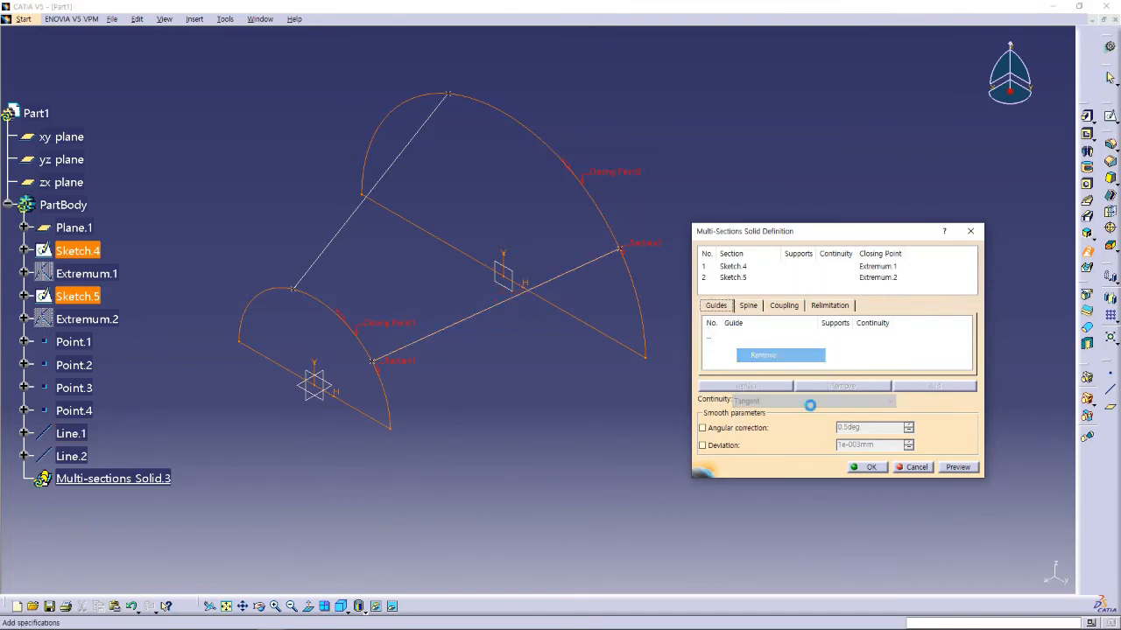
left_click(957, 466)
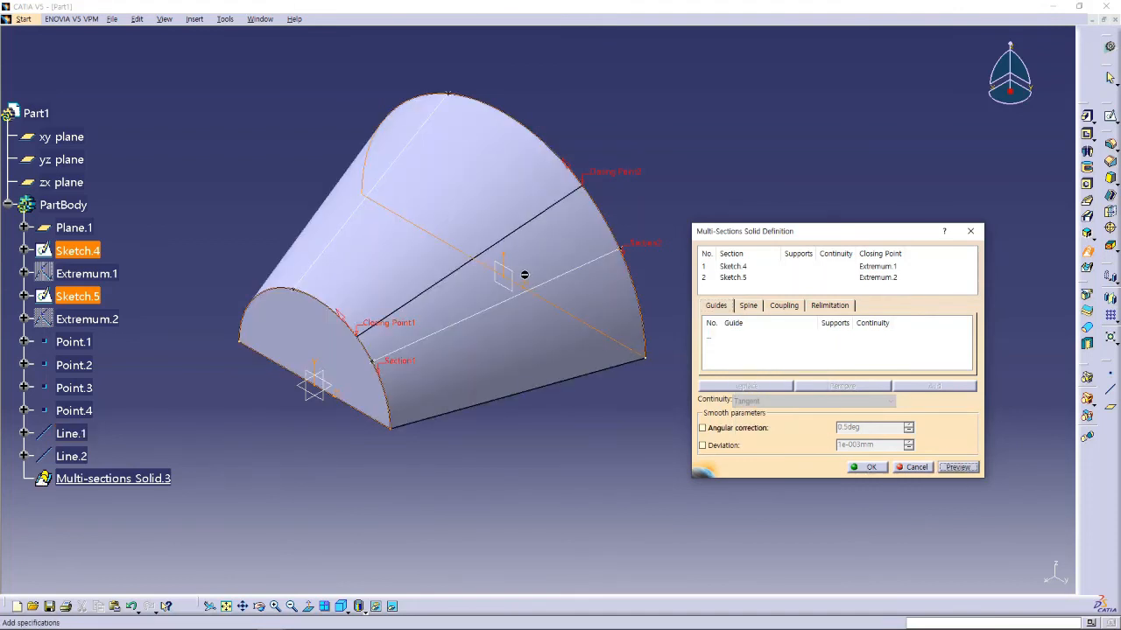
Add Line.1 and Line.2 as guides of the multi-sections solid and preview it.
left_click(715, 336)
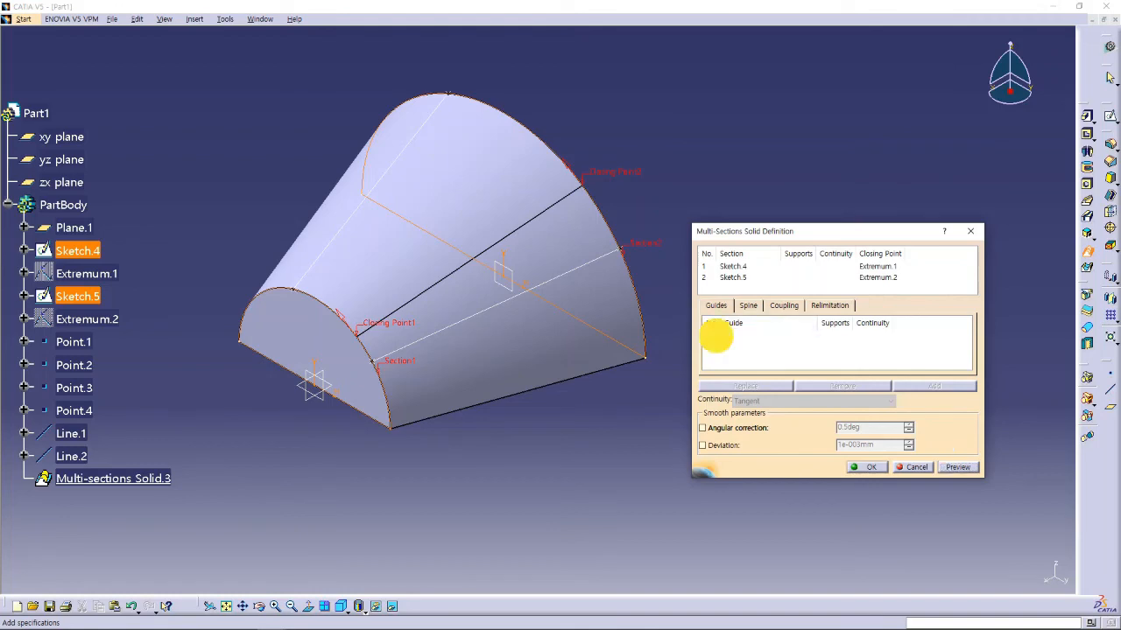
left_click(554, 283)
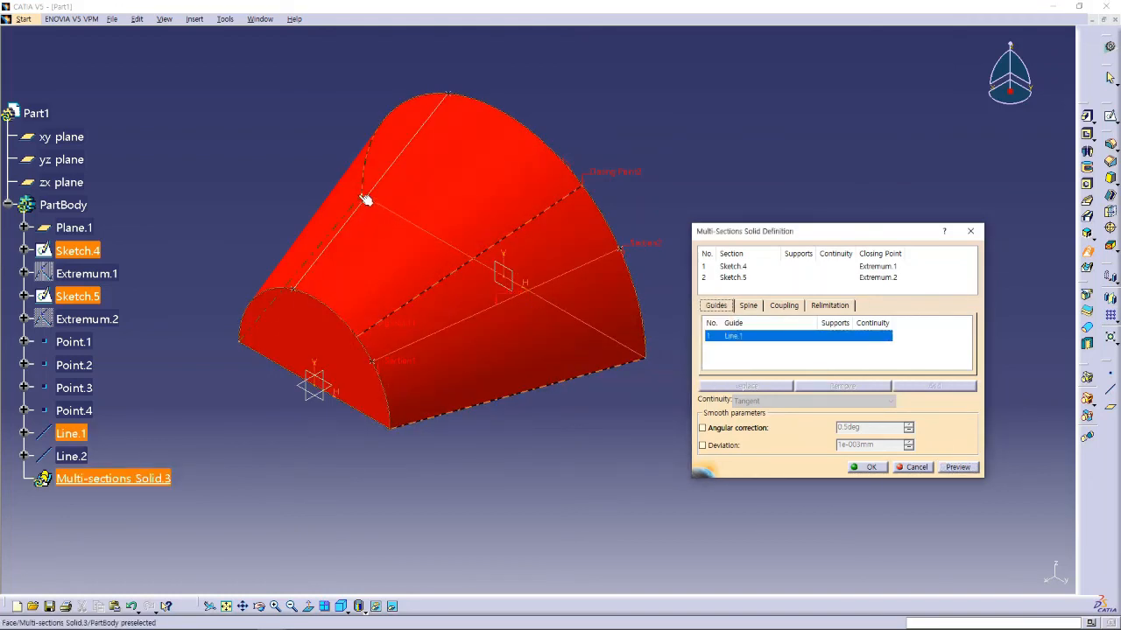
left_click(377, 182)
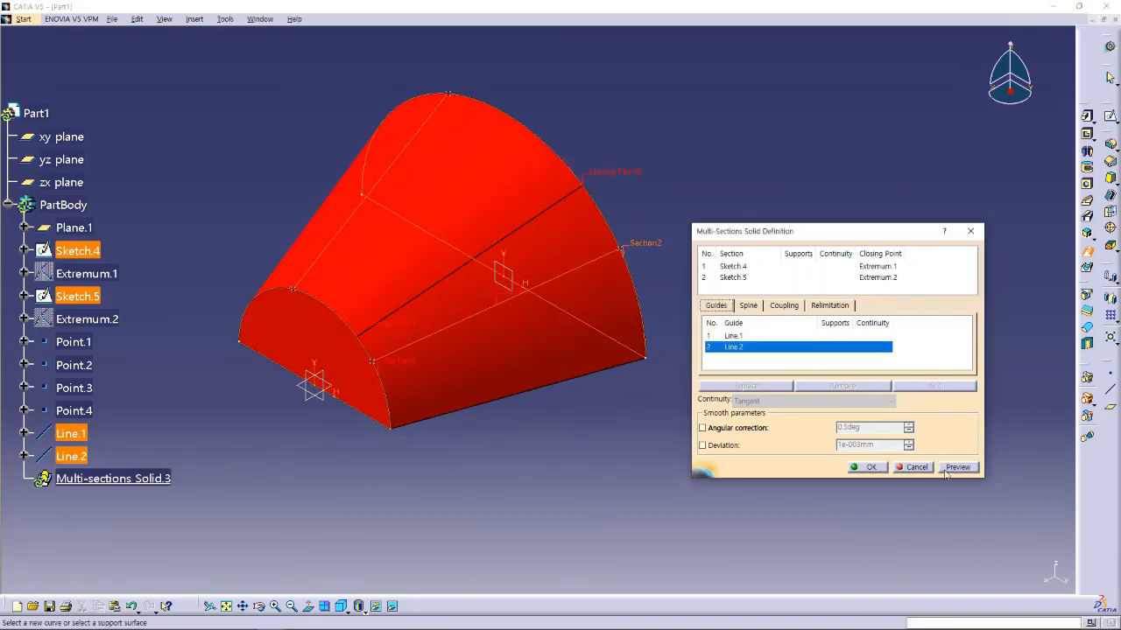
left_click(958, 468)
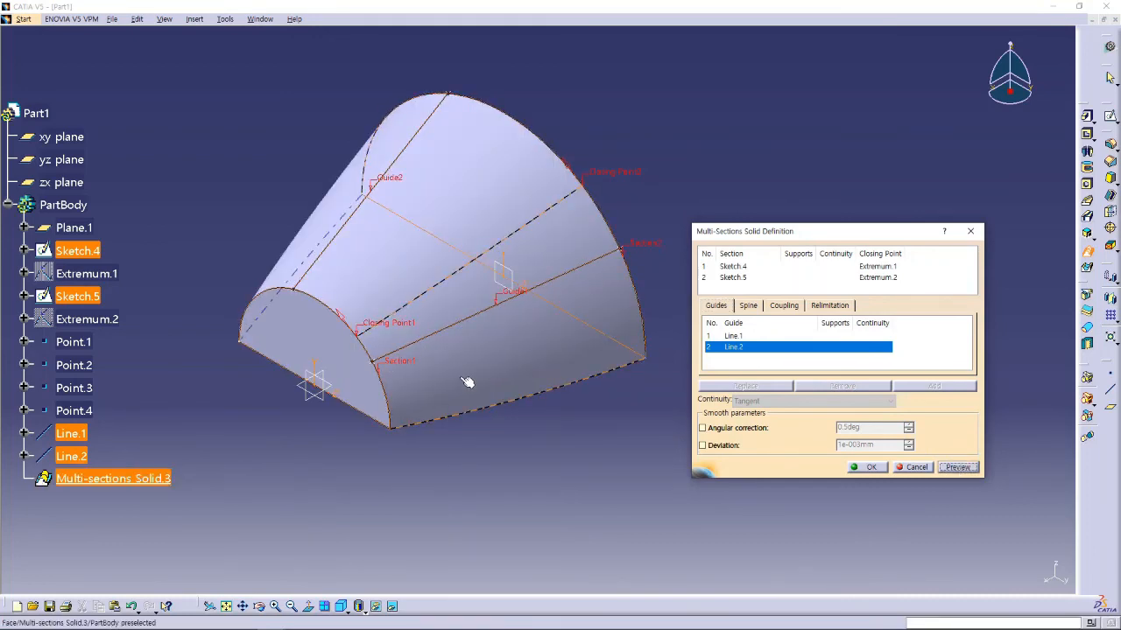
Inspect the guided solid's lower edges from another angle and accept the multi-sections solid.
mouse_move(467, 383)
middle_mouse_down()
mouse_move(430, 262)
mouse_move(538, 180)
mouse_move(628, 170)
mouse_move(523, 369)
mouse_move(596, 403)
mouse_move(513, 342)
mouse_move(458, 380)
mouse_move(534, 419)
middle_mouse_up()
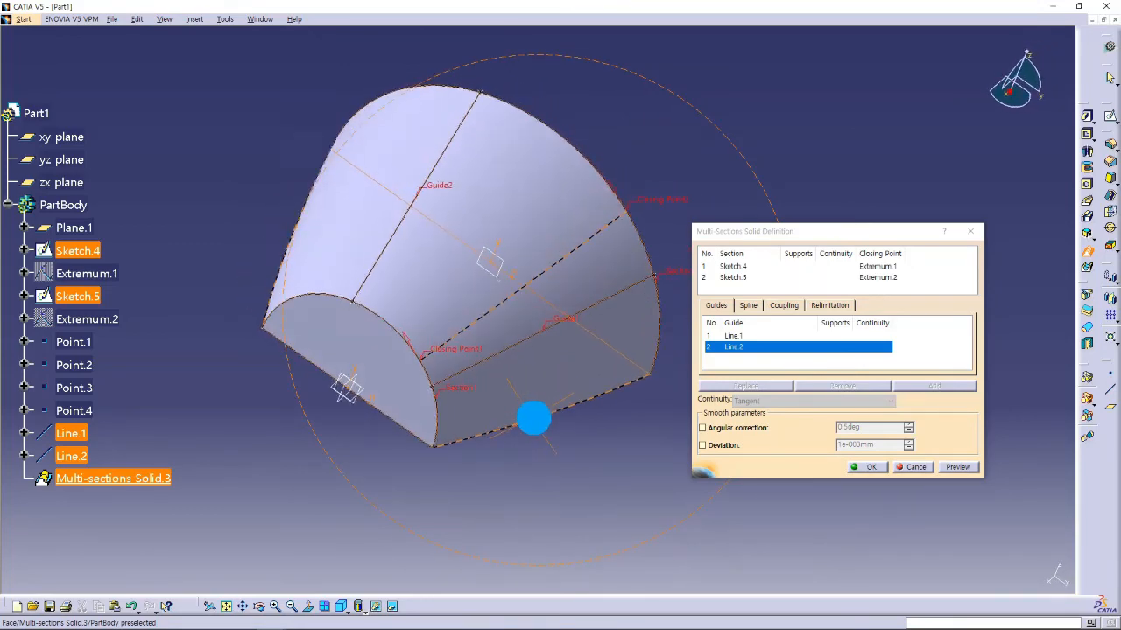
scroll(608, 330, "up", 1)
middle_click_drag(609, 331, 537, 280)
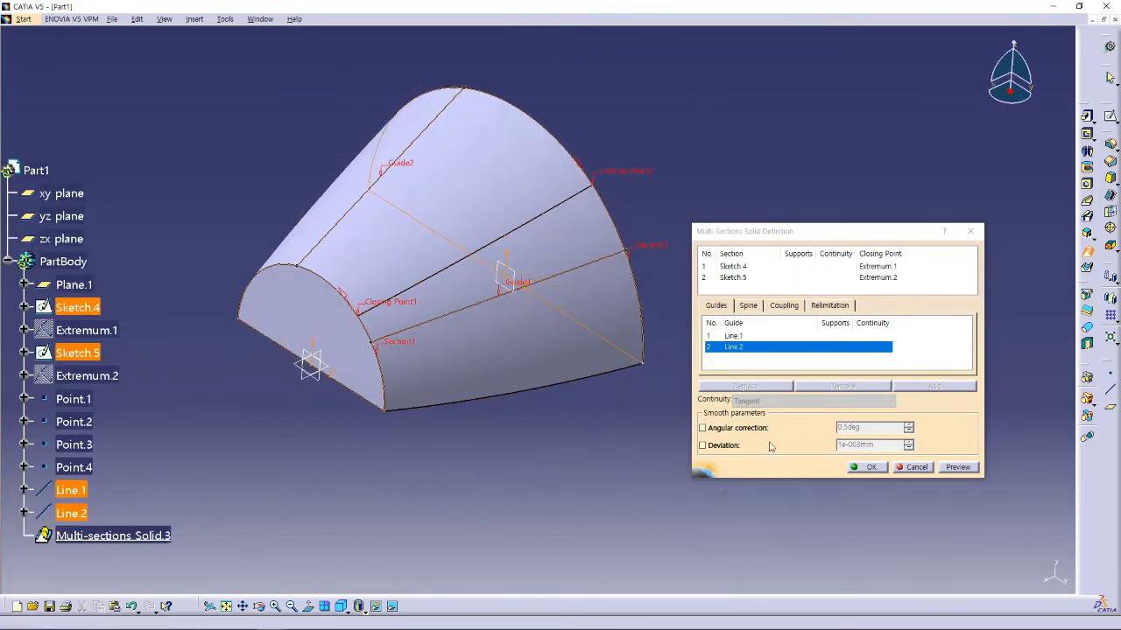
left_click(871, 466)
left_click(781, 403)
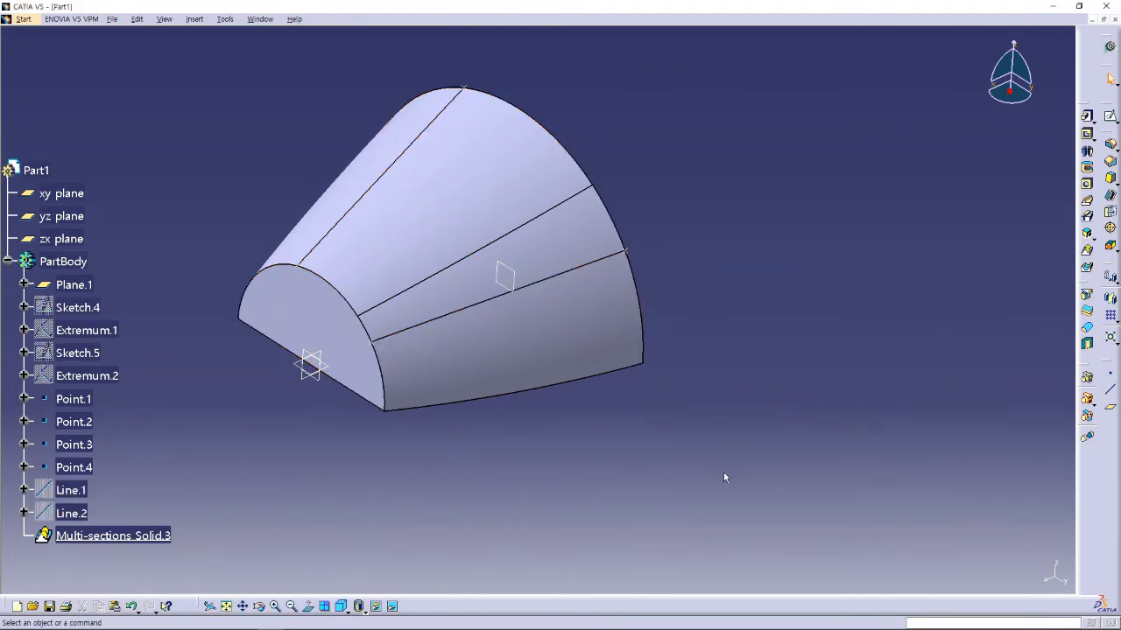
Reopen the multi-sections solid's definition, remove both guide lines, and preview the unguided shape.
double_click(105, 536)
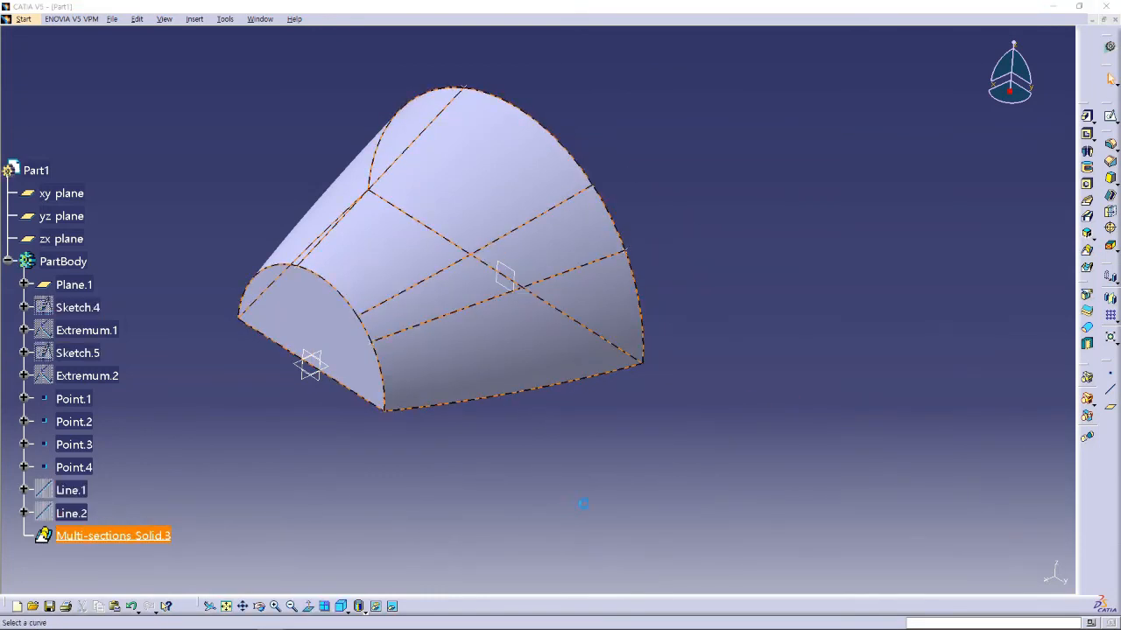
left_click(734, 336)
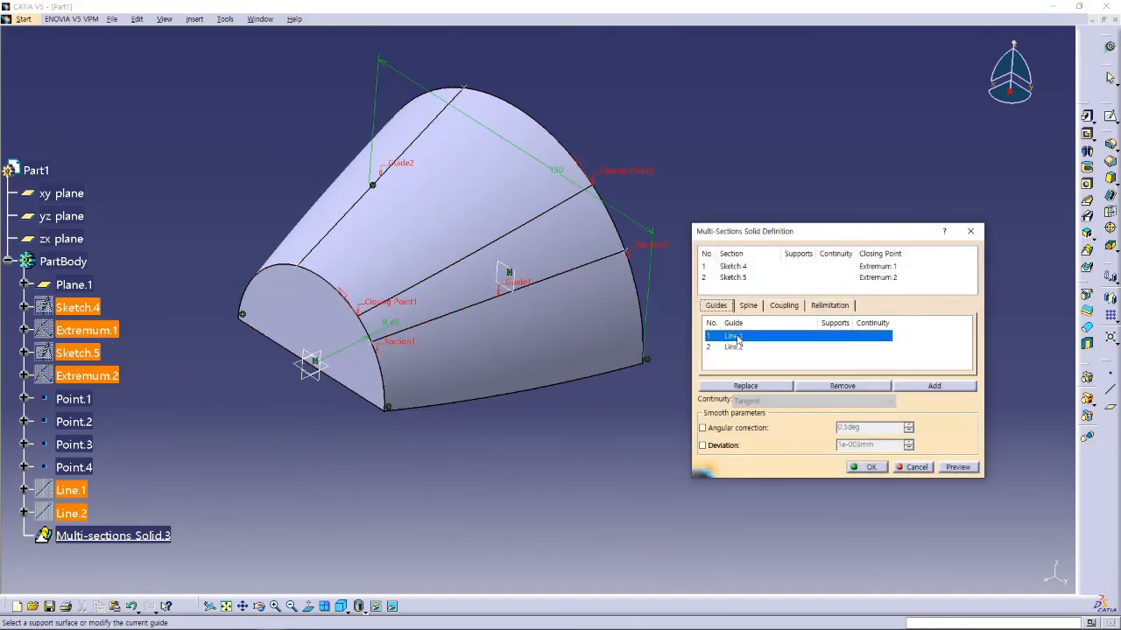
left_click(842, 386)
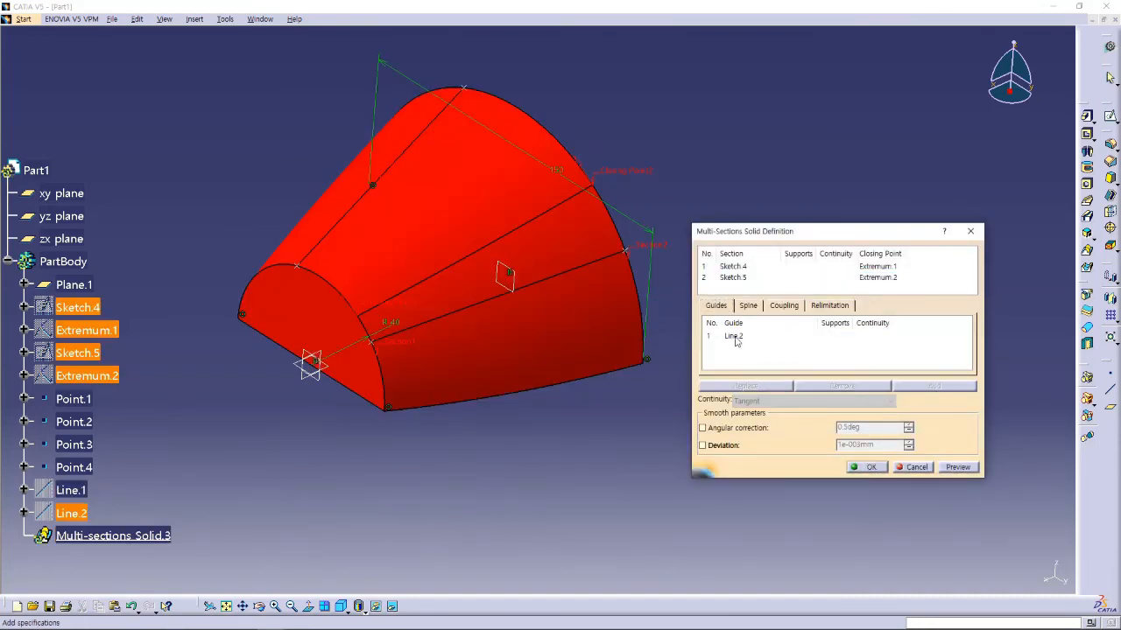
left_click(734, 336)
left_click(843, 386)
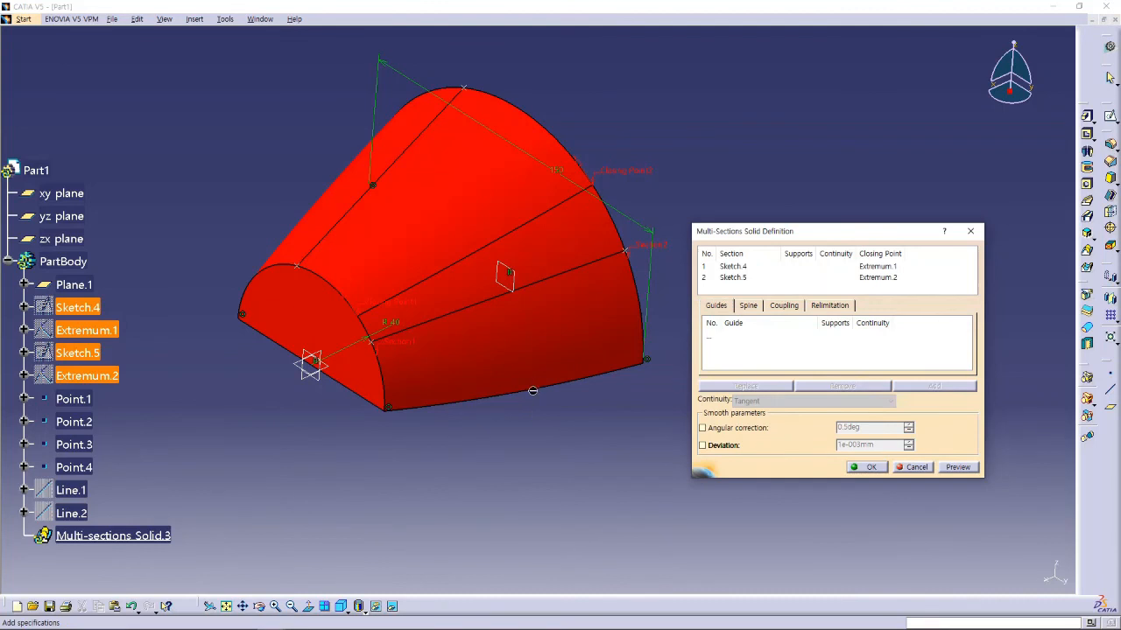
left_click(959, 466)
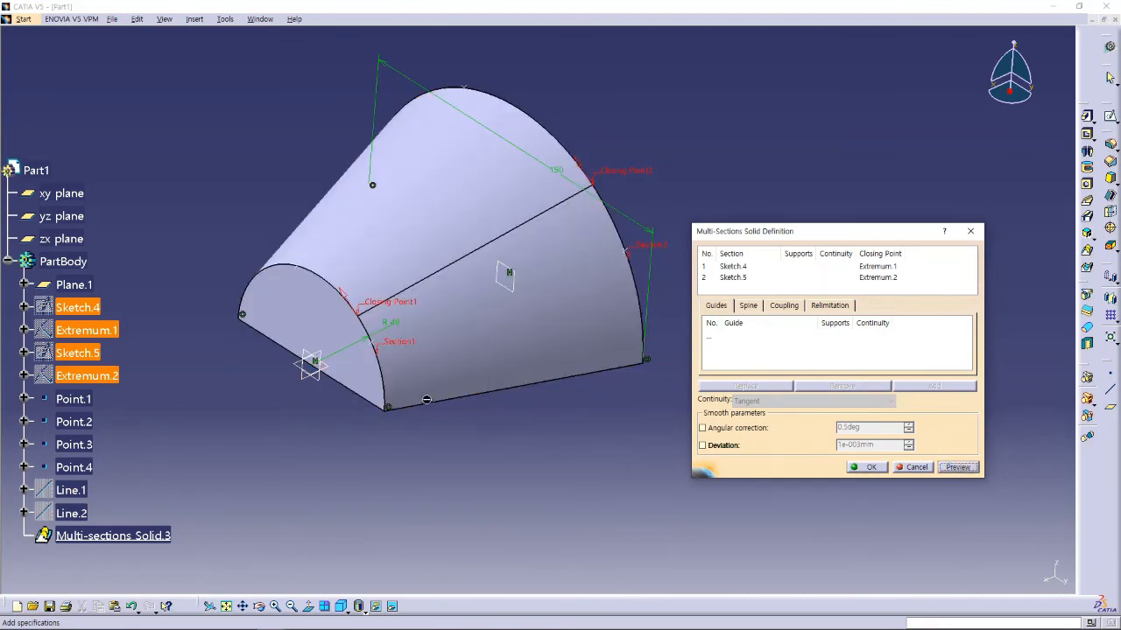
Restore Line.1 and Line.2 as guides, preview the solid, and accept the definition.
left_click(711, 337)
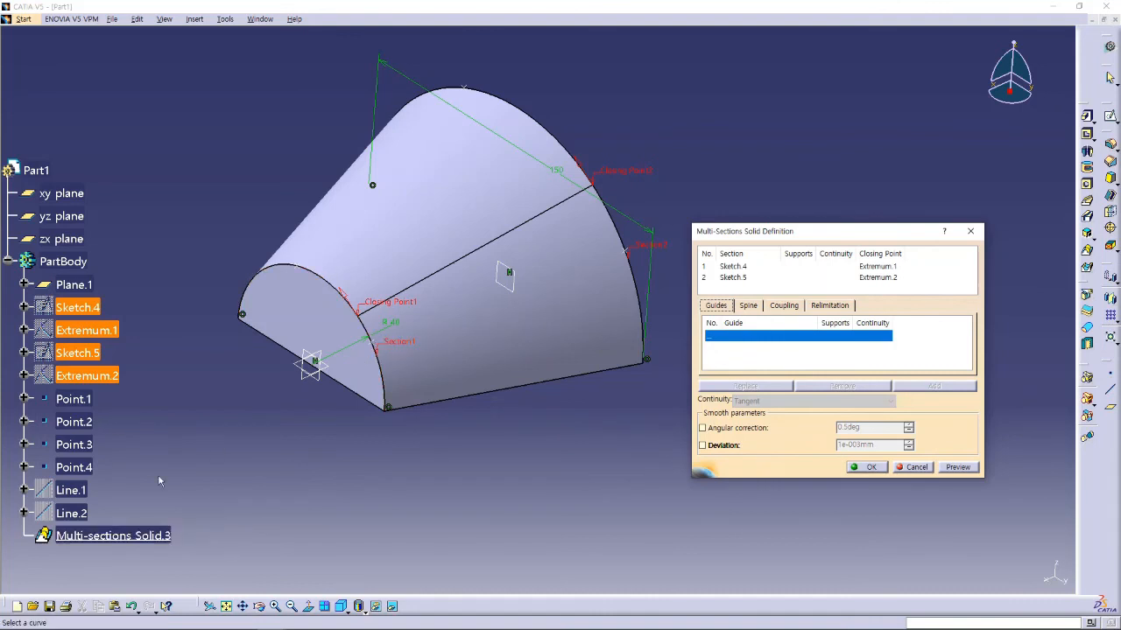
left_click(70, 490)
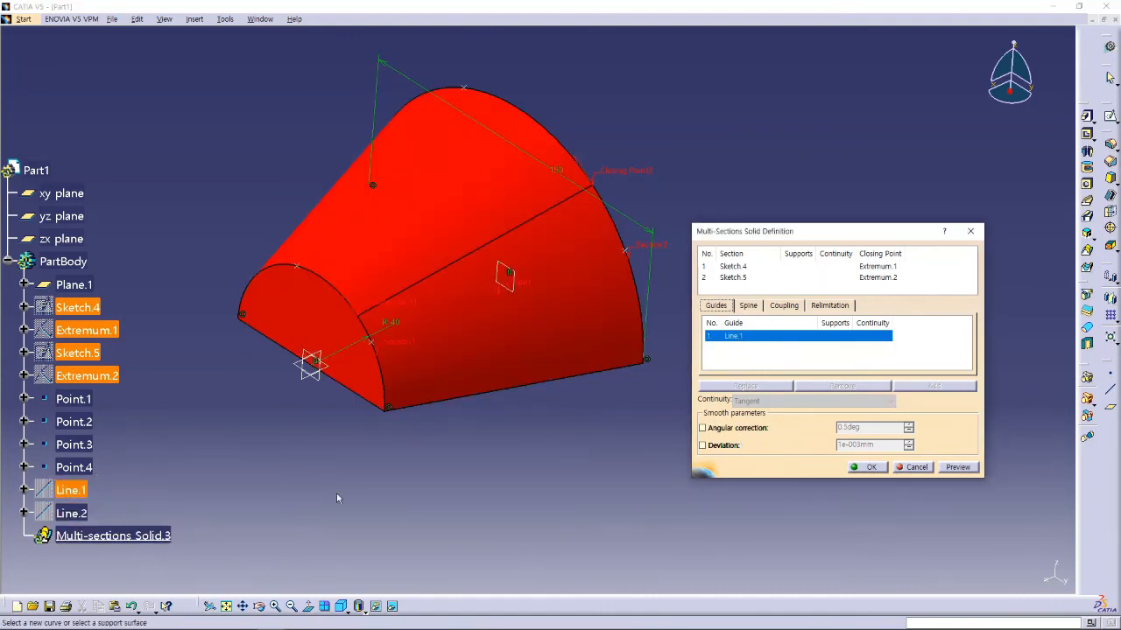
left_click(70, 513)
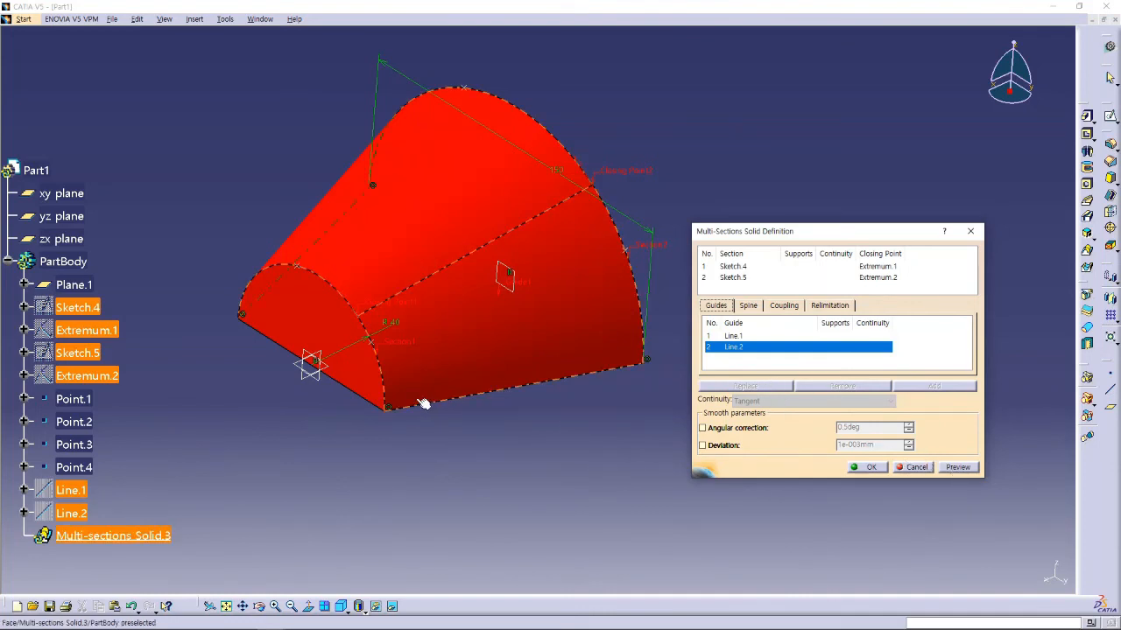
left_click(968, 471)
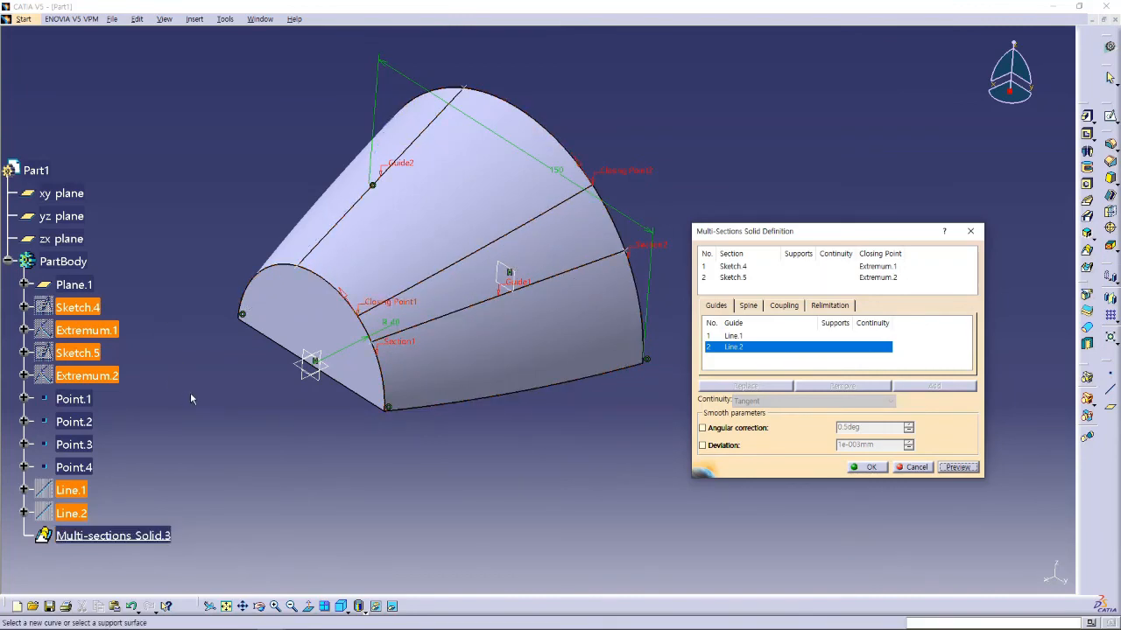
scroll(191, 395, "down", 3)
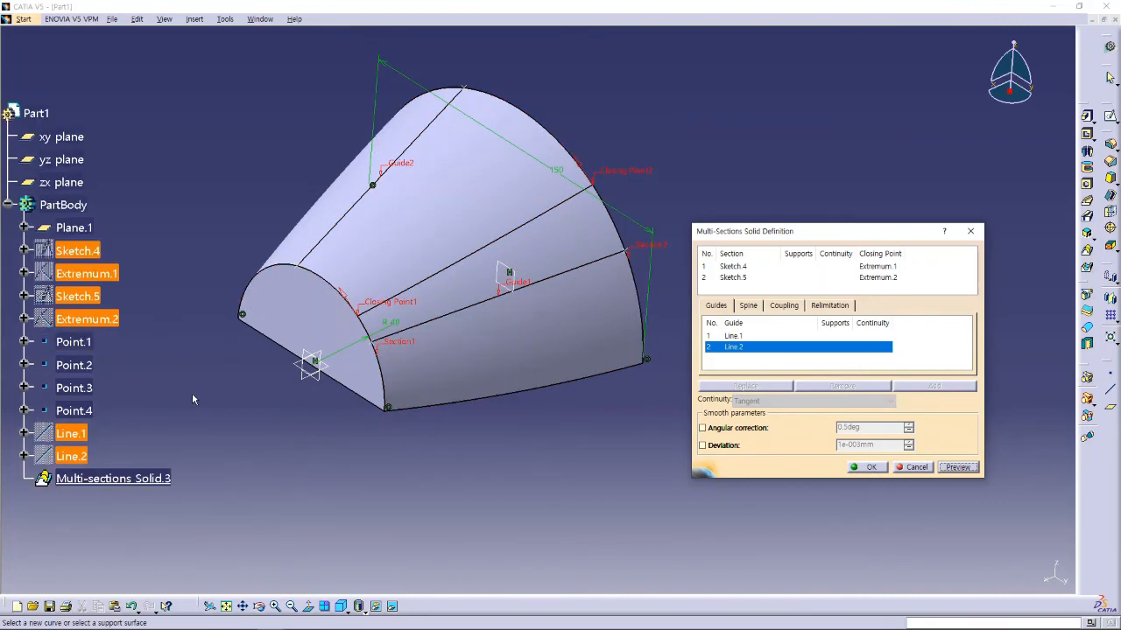
left_click(871, 468)
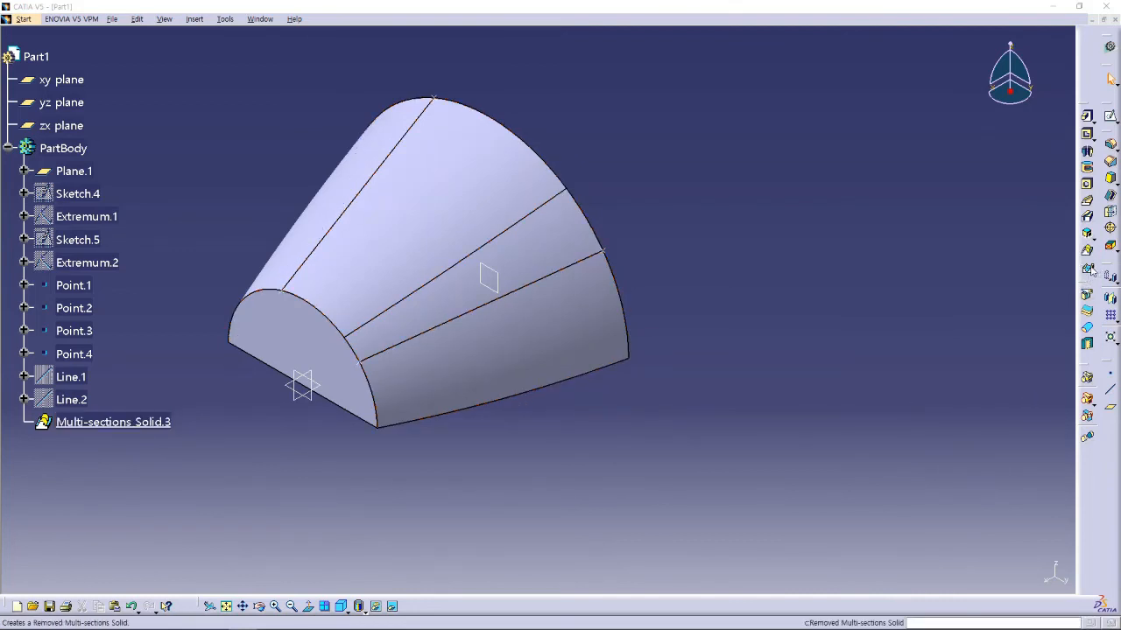
Sketch a closed four-sided profile, about 45 mm wide along its upper edge, on the solid's small end face and finish the sketch.
left_click(291, 340)
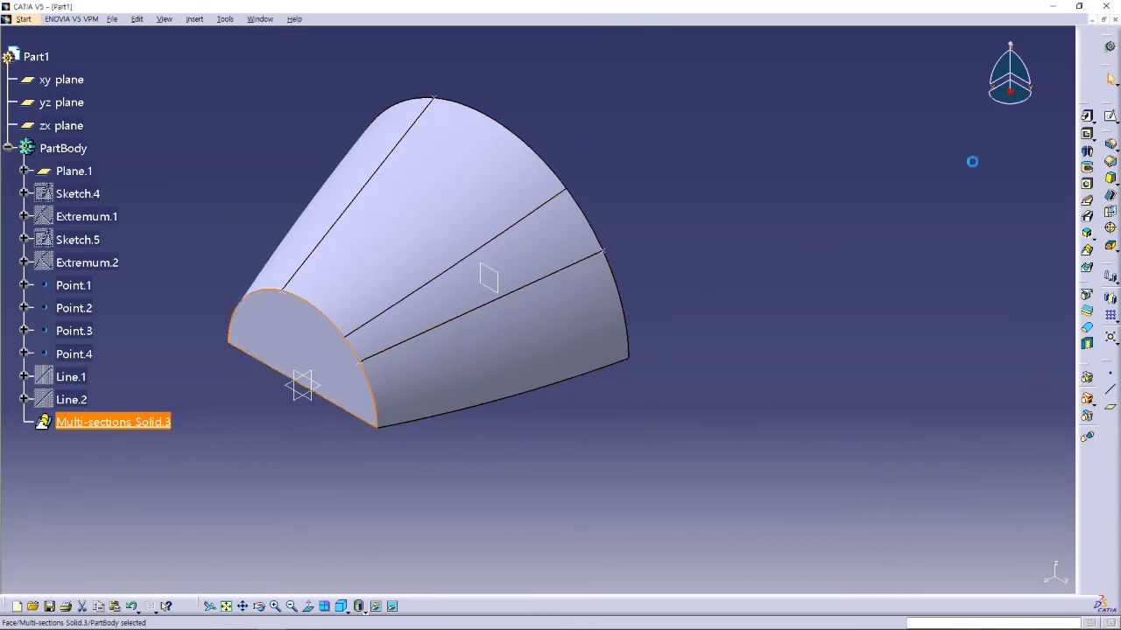
left_click(1110, 116)
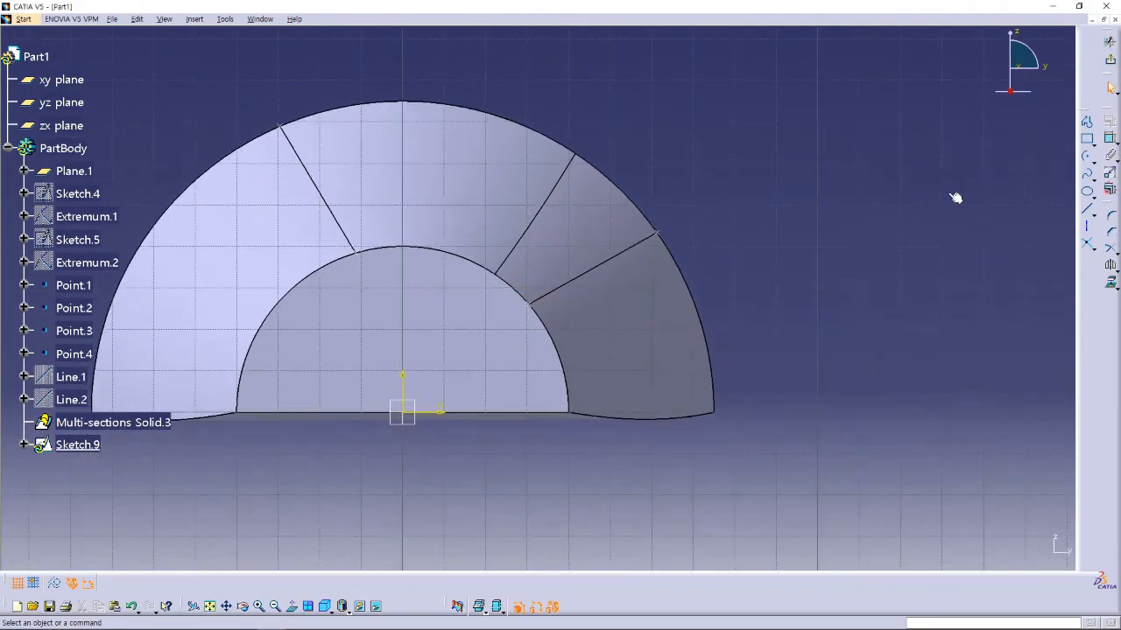
left_click(1086, 122)
left_click(311, 249)
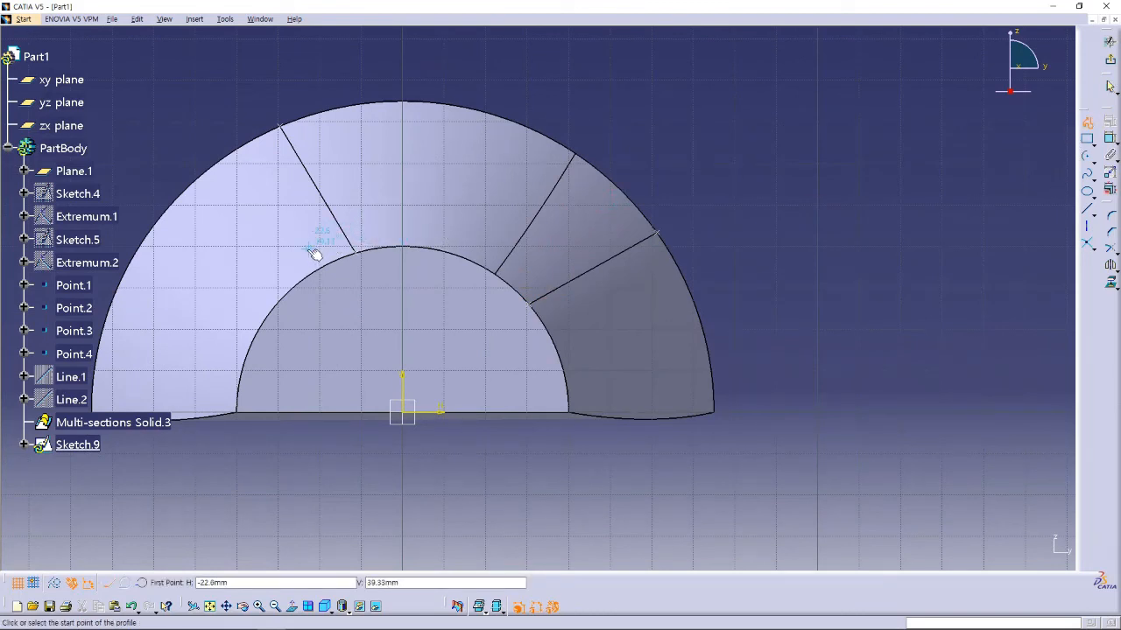
left_click(323, 352)
left_click(474, 357)
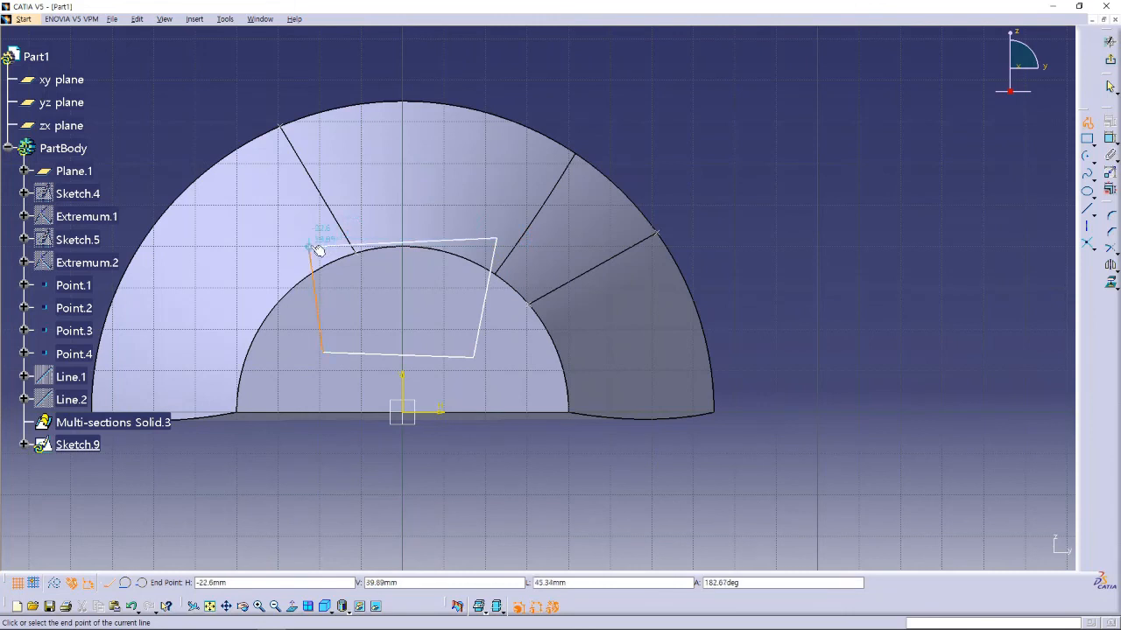
left_click(310, 247)
left_click(1110, 60)
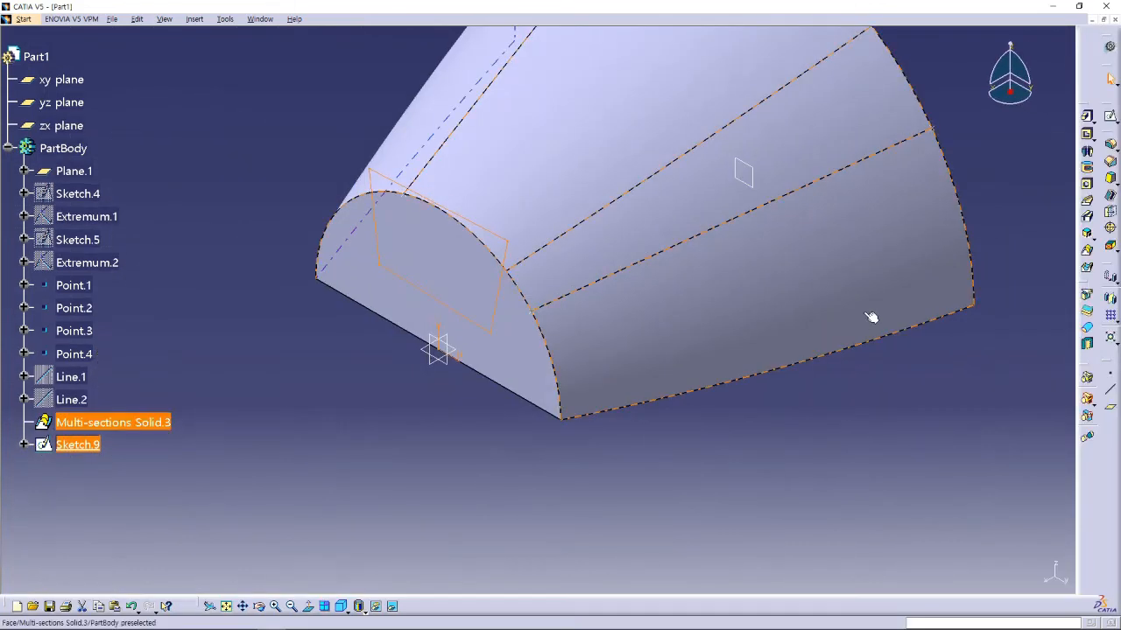
Sketch a closed four-sided profile, about 90 mm wide along its upper edge, on the solid's large end face.
mouse_move(881, 267)
middle_mouse_down()
mouse_move(847, 285)
mouse_move(805, 255)
mouse_move(593, 257)
mouse_move(535, 345)
mouse_move(578, 229)
middle_mouse_up()
left_click(578, 229)
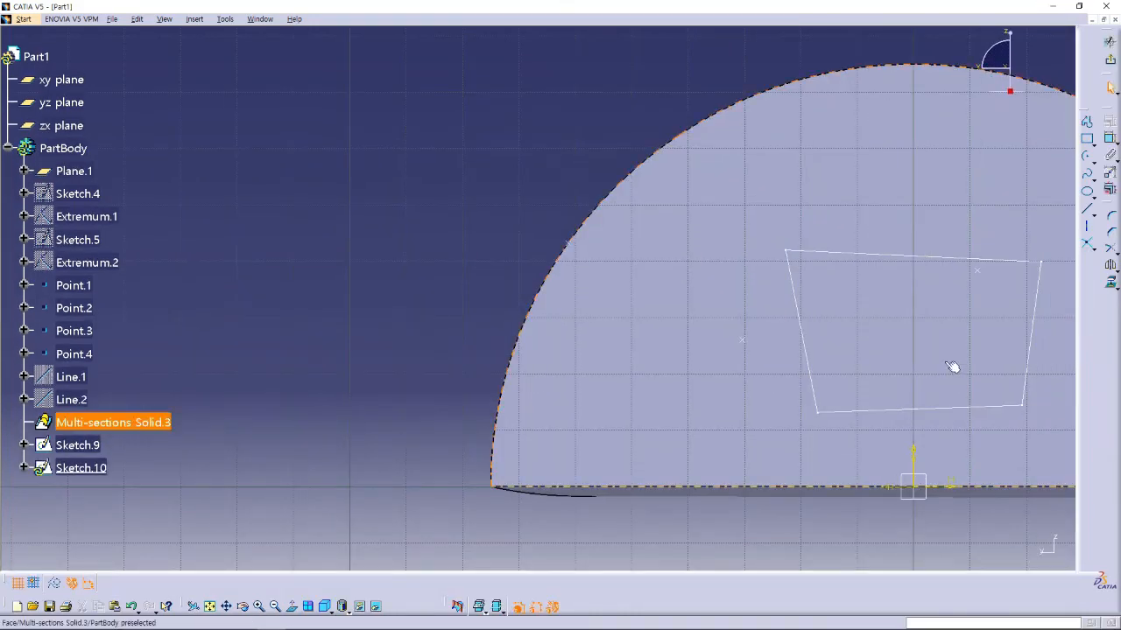
mouse_move(860, 347)
middle_mouse_down()
mouse_move(648, 336)
mouse_move(501, 344)
middle_mouse_up()
left_click(1086, 121)
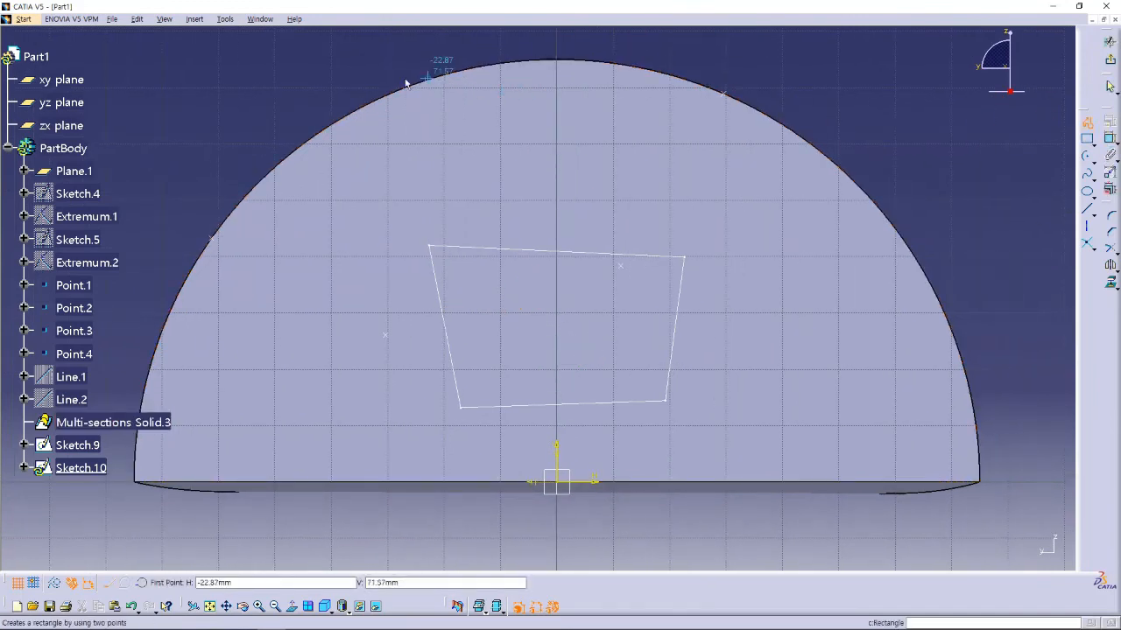
left_click(327, 86)
left_click(464, 372)
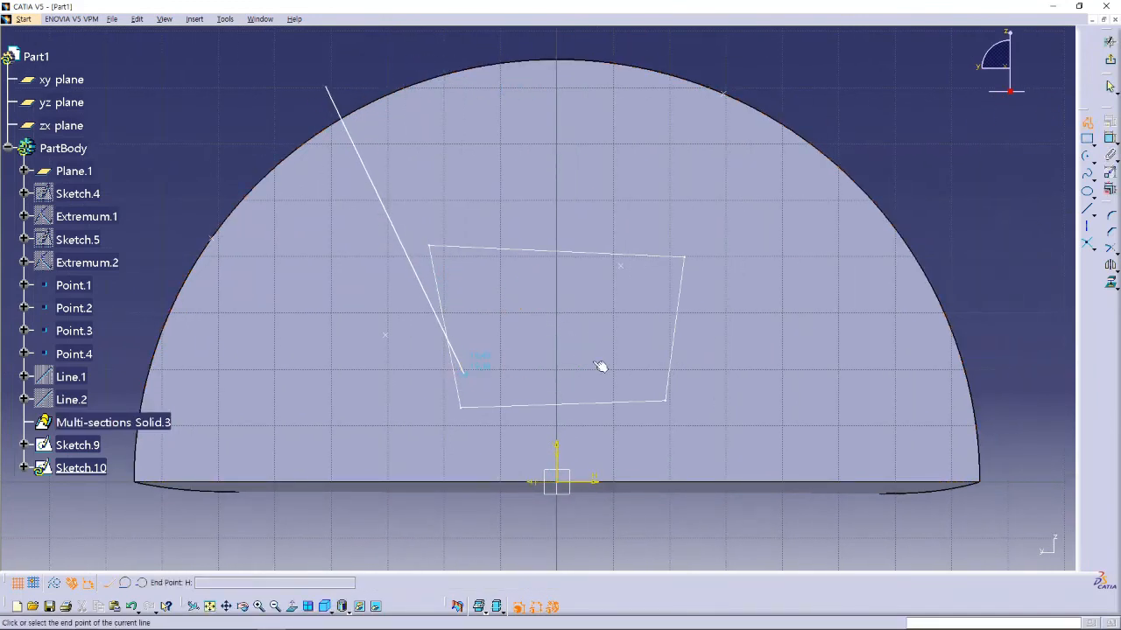
left_click(709, 359)
left_click(830, 89)
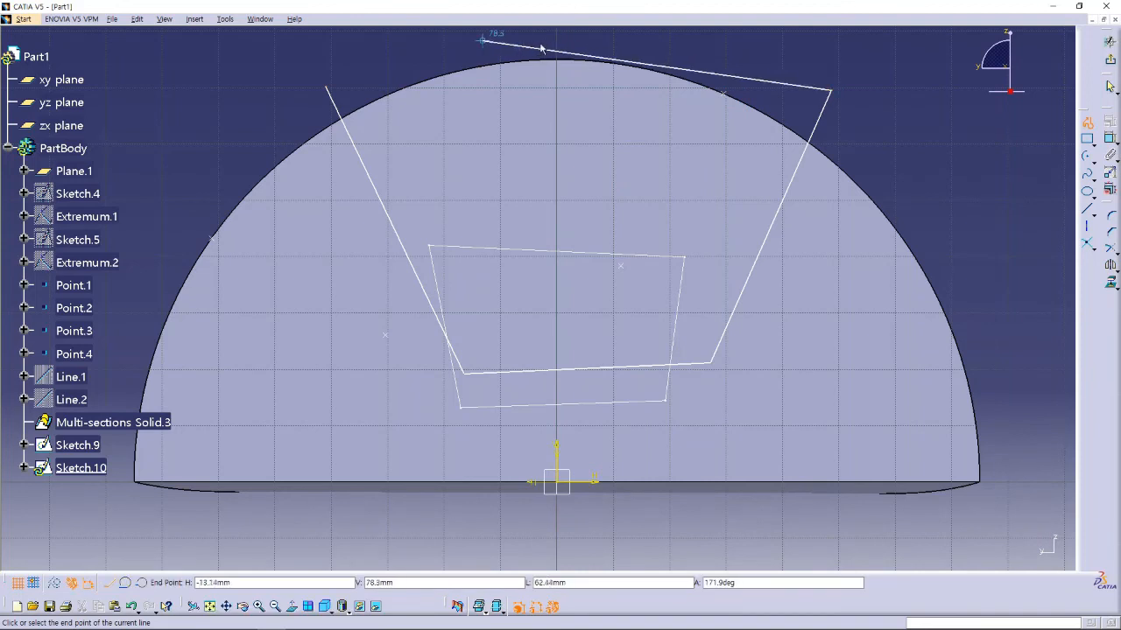
left_click(328, 87)
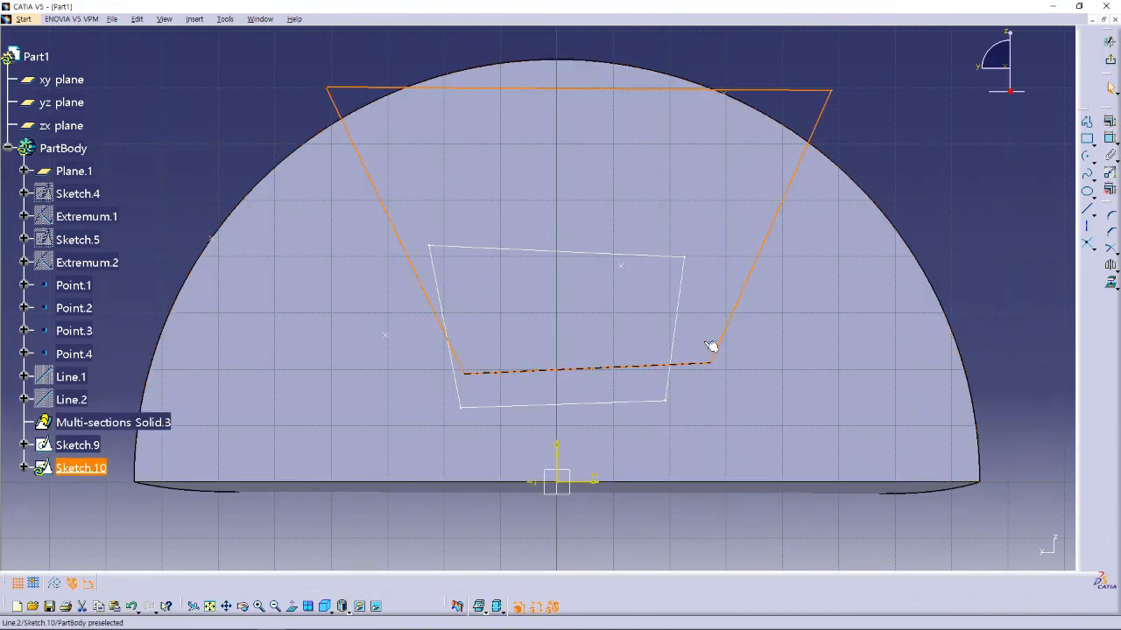
Raise the profile's lower and upper edges, pull both upper corners inward to about 67 mm apart, and finish the sketch.
left_click(589, 367)
left_click(564, 321)
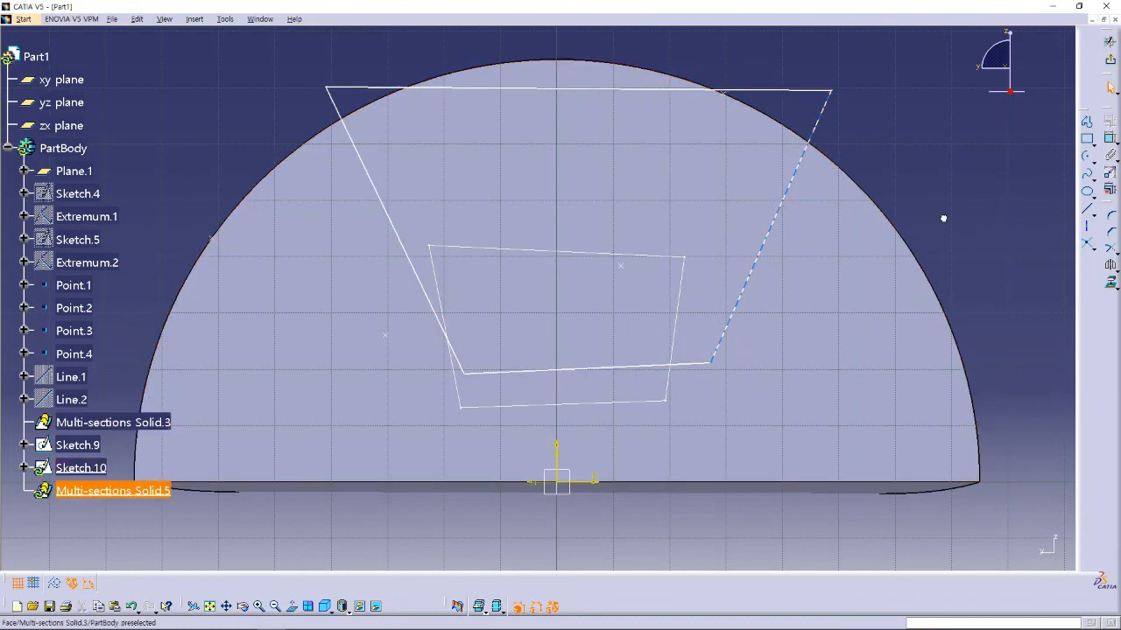
left_click(606, 367)
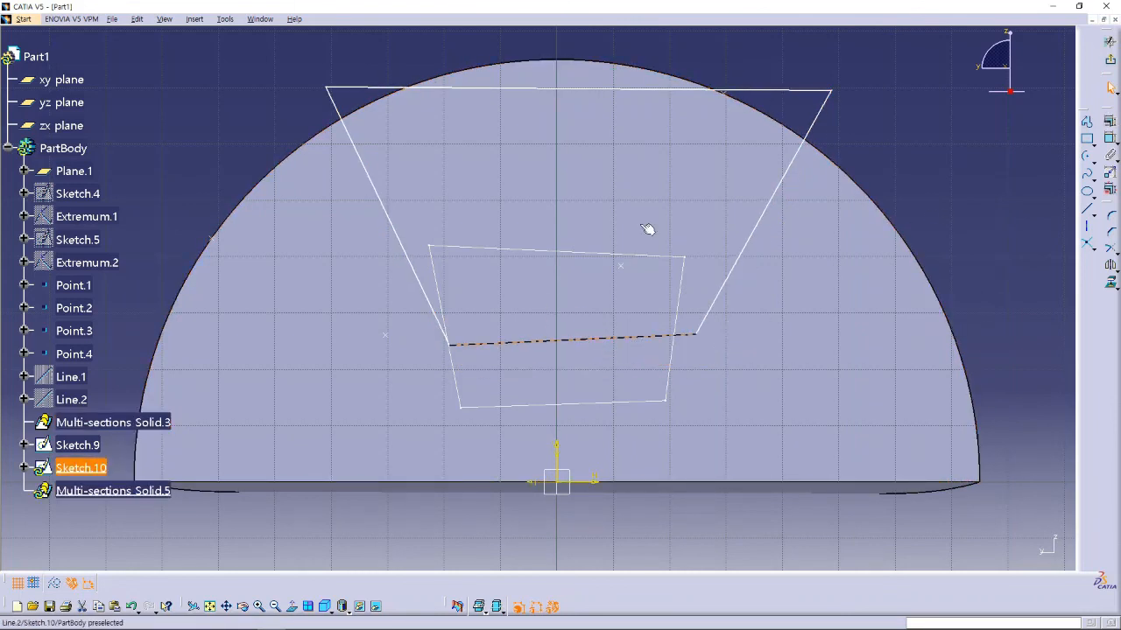
left_click(603, 62)
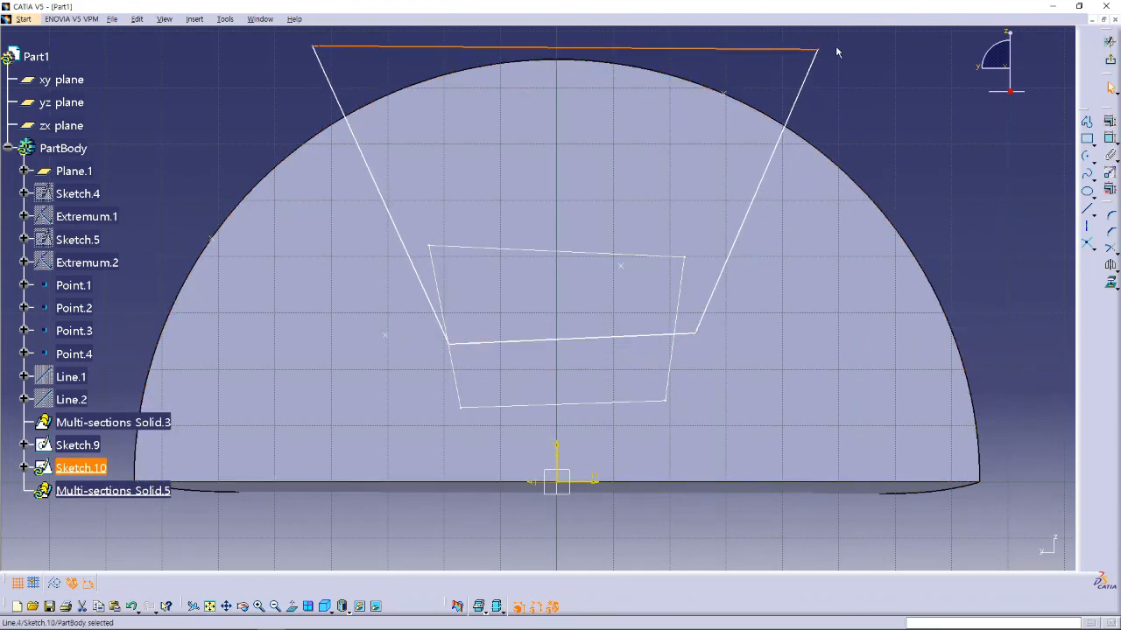
left_click(743, 45)
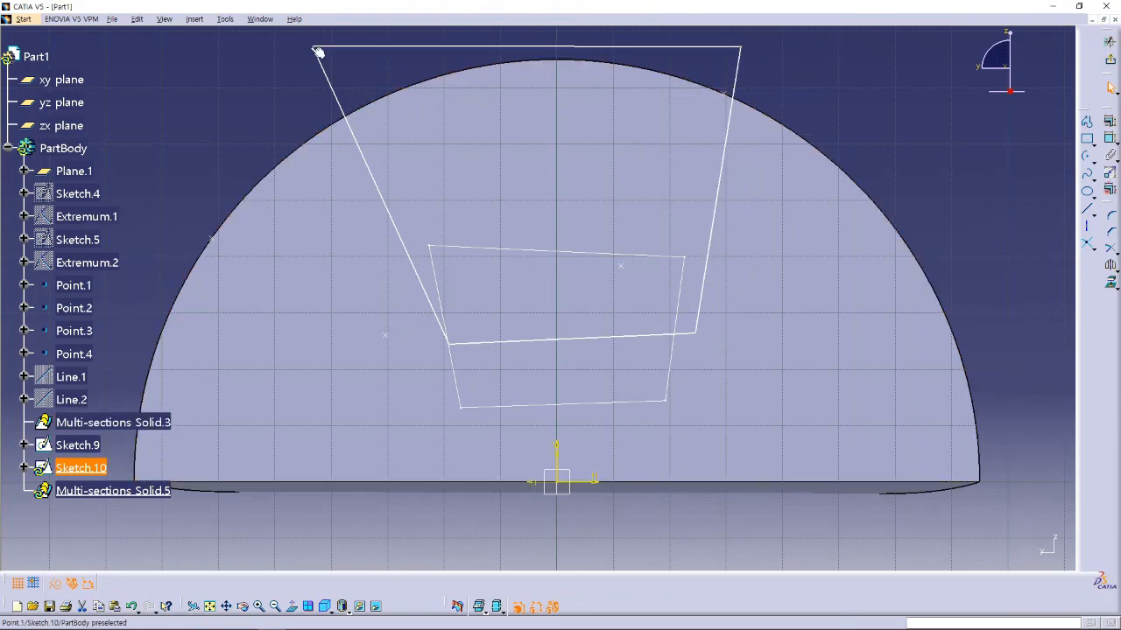
left_click_drag(316, 50, 366, 44)
left_click(1110, 61)
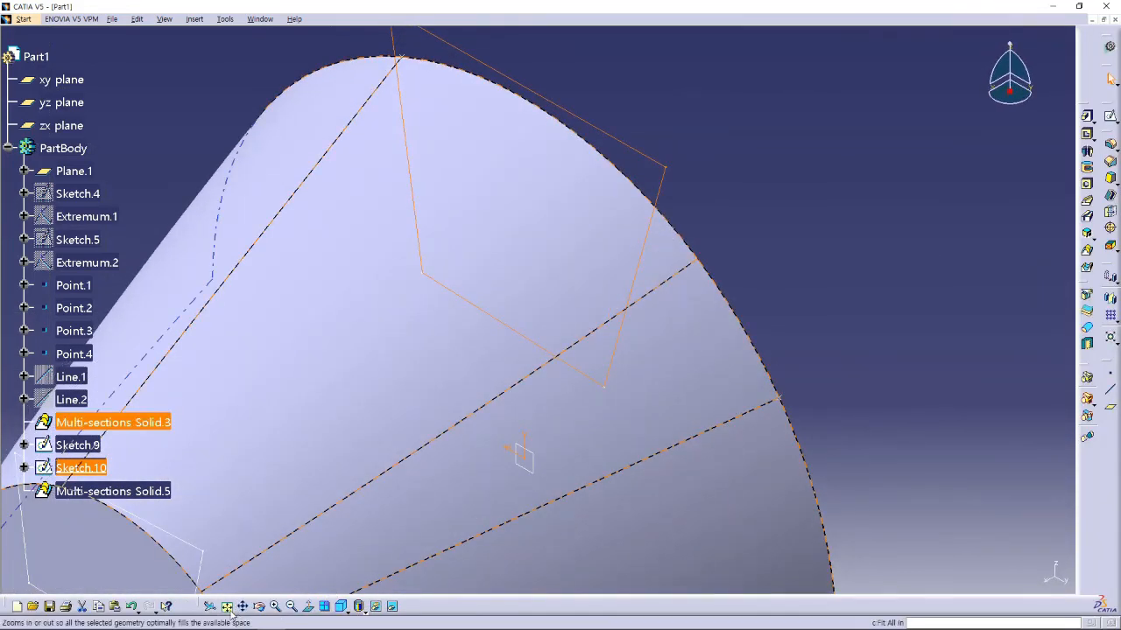
Set up a Removed Multi-sections Solid with Sketch.9 and Sketch.10 as sections and try to preview the cut.
left_click(226, 606)
mouse_move(951, 352)
middle_mouse_down()
mouse_move(913, 400)
mouse_move(758, 327)
middle_mouse_up()
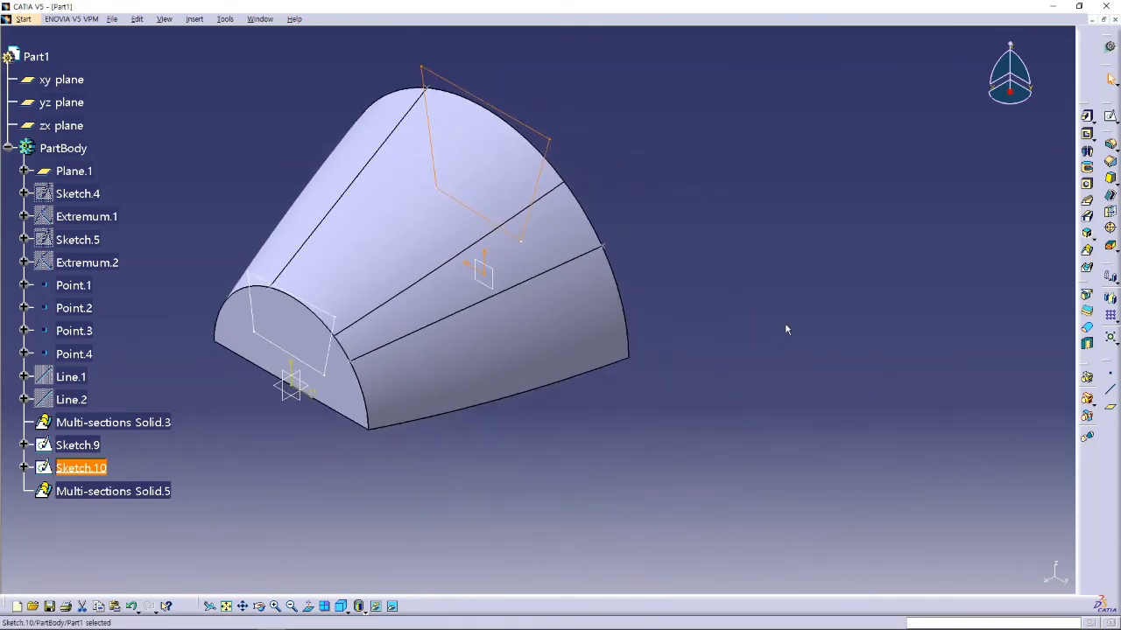
left_click(785, 325)
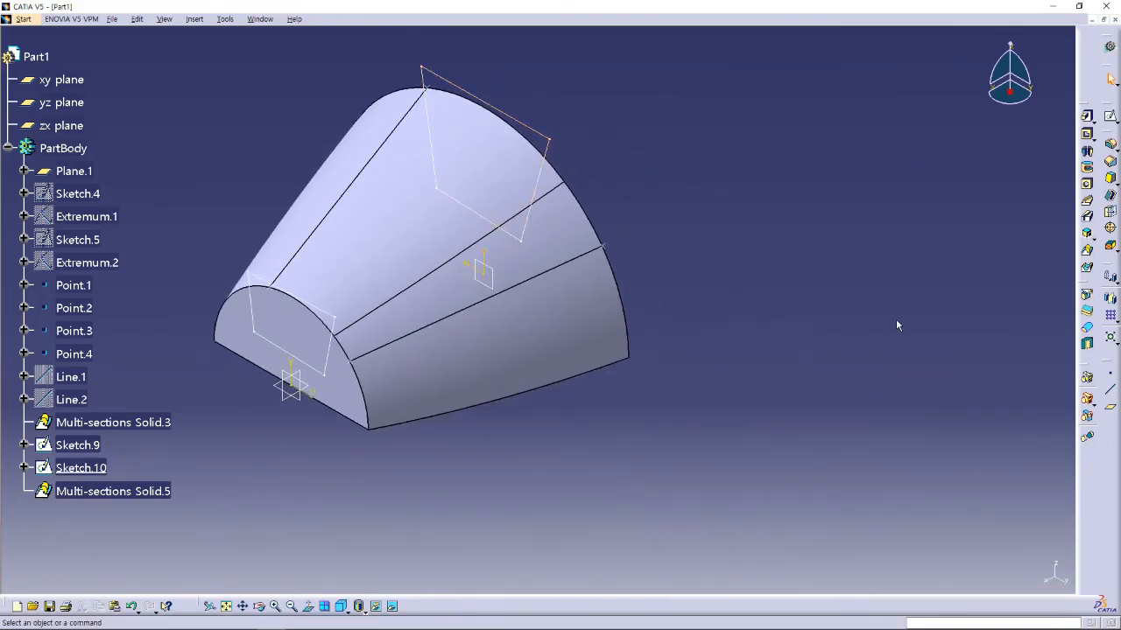
left_click(1087, 271)
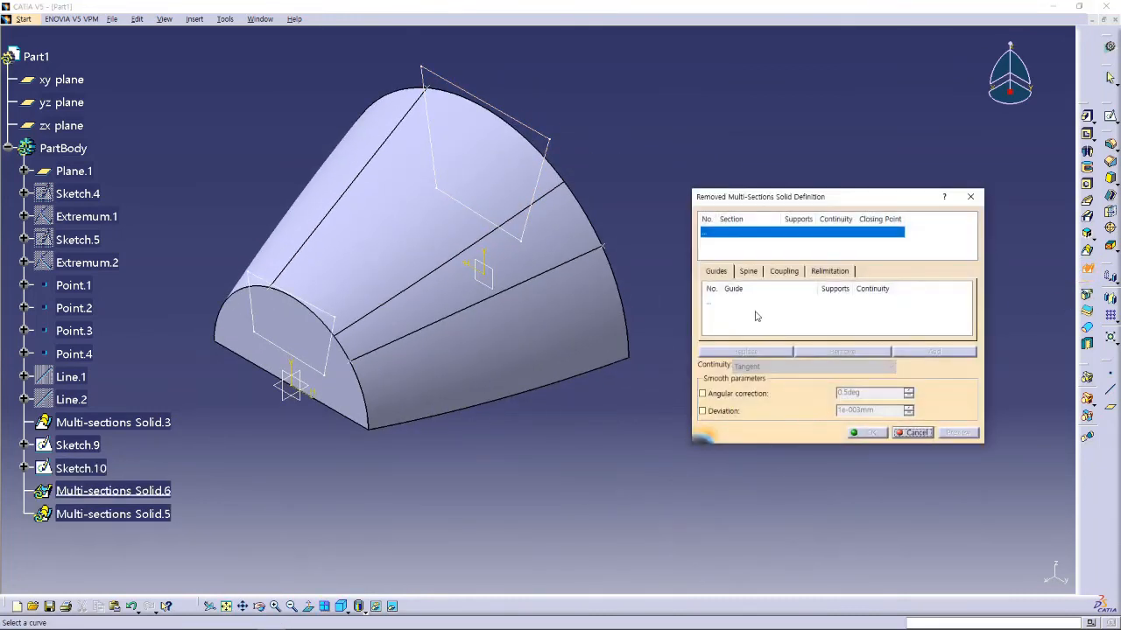
left_click(334, 318)
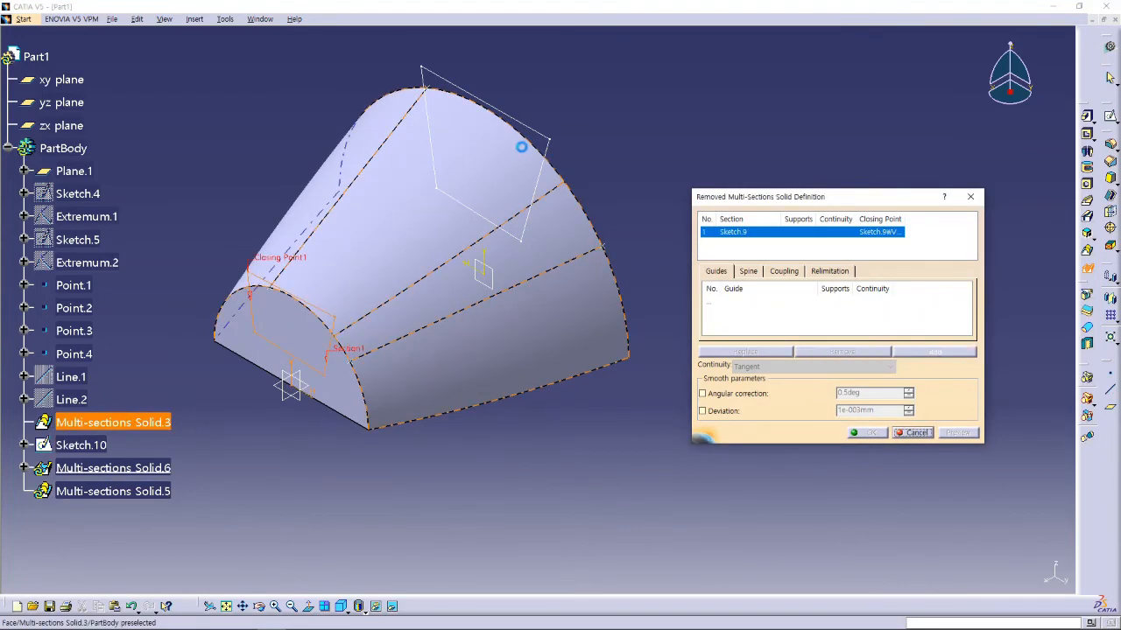
left_click(544, 132)
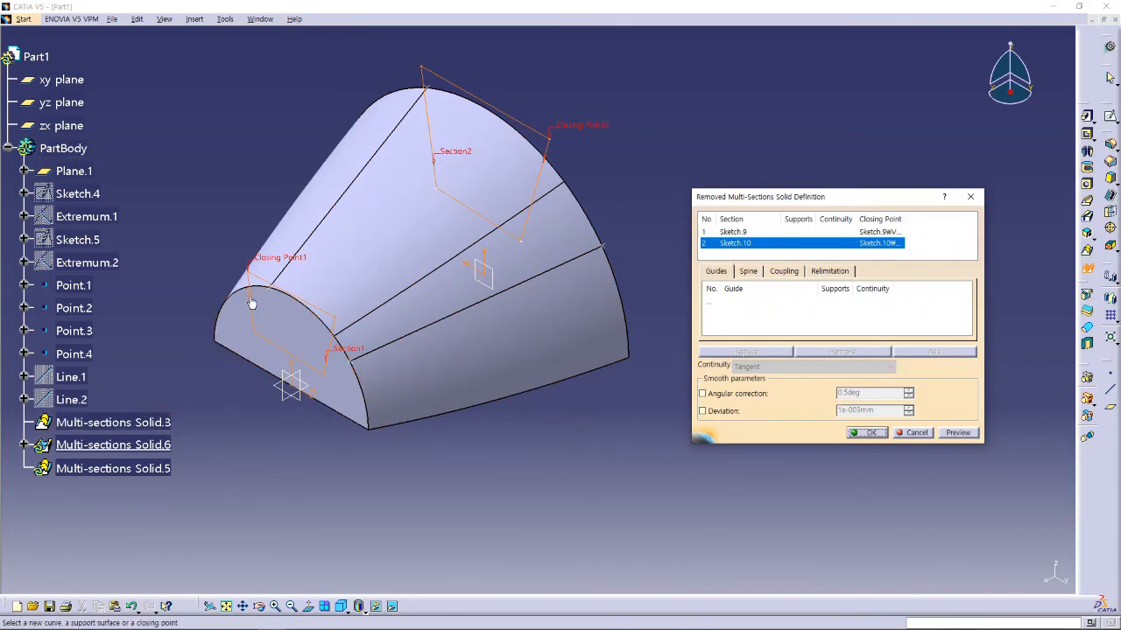
left_click(953, 432)
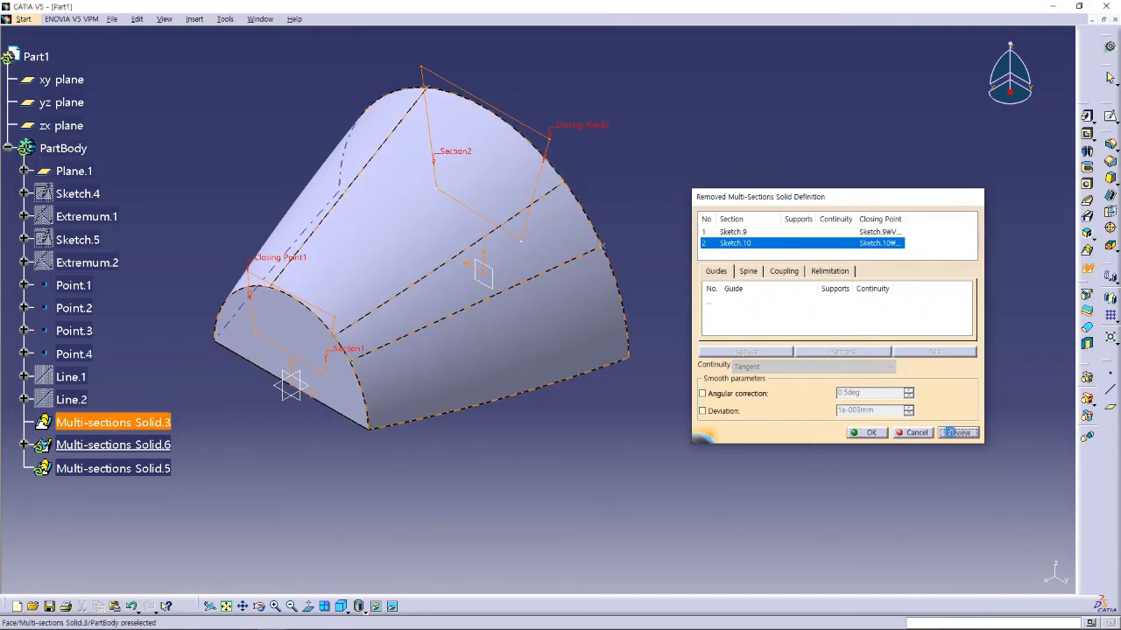
left_click(649, 358)
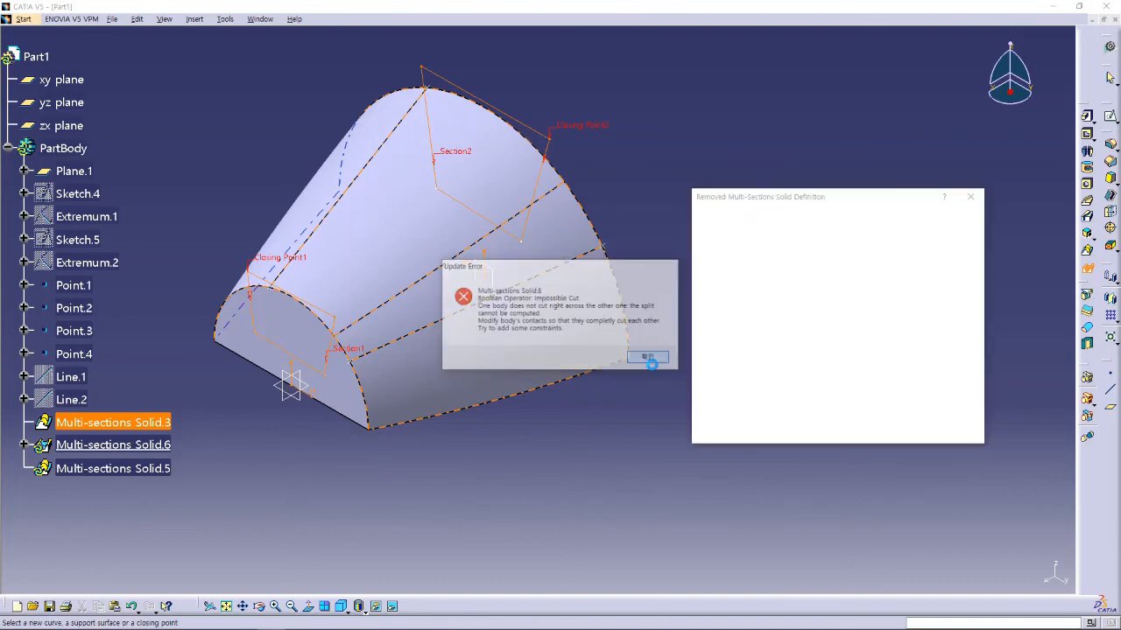
Reverse the direction of Closing Point1, preview the removed solid, and inspect the cut from another angle.
middle_click_drag(526, 303, 550, 324)
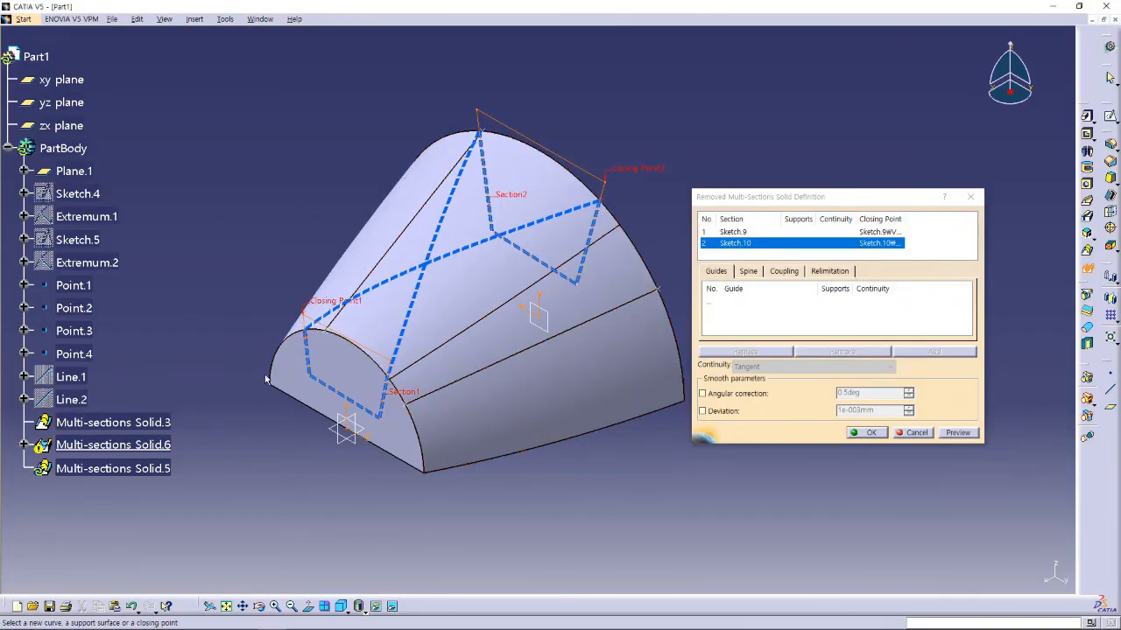
left_click(304, 341)
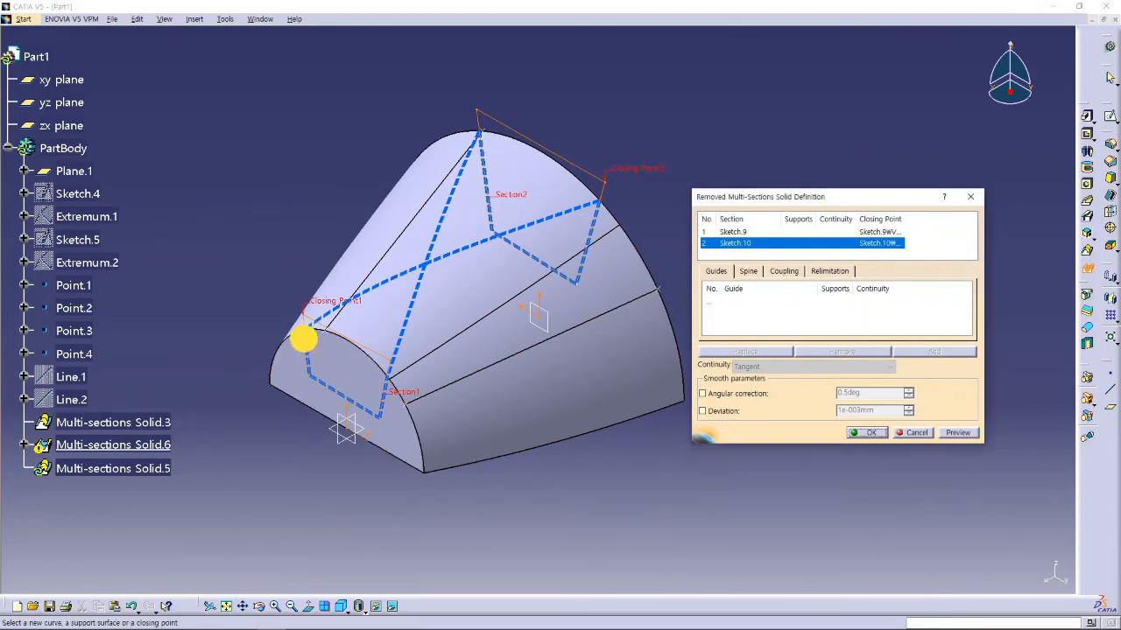
left_click(957, 433)
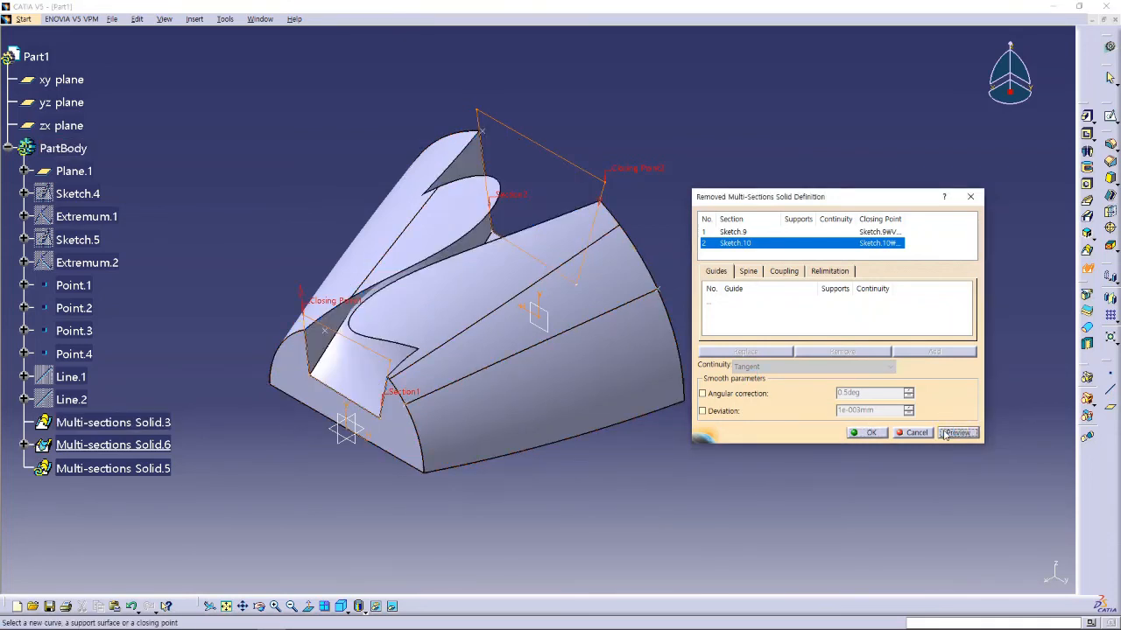
middle_click_drag(420, 358, 490, 325)
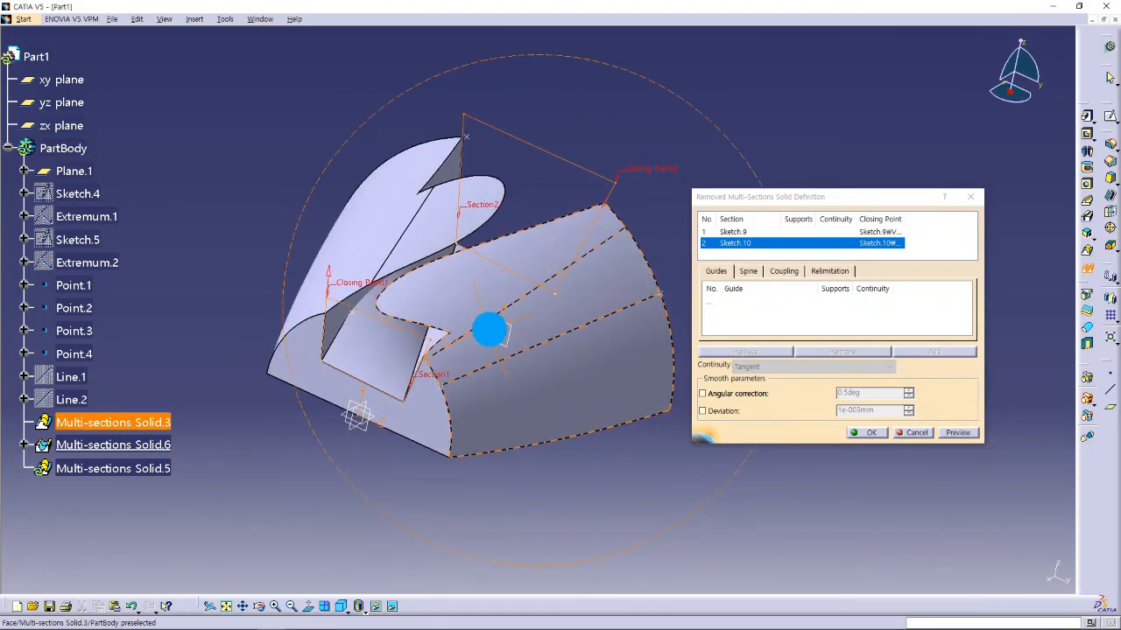
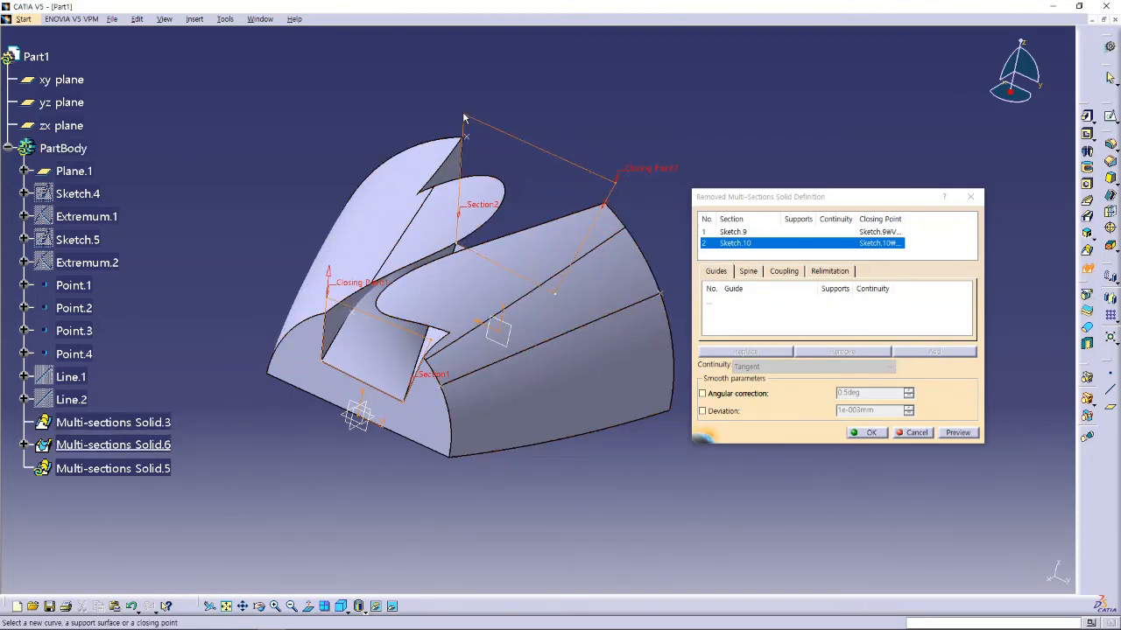
Replace Closing Point2 with the large profile's other upper corner to match Closing Point1, preview the cut, accept it, and inspect it.
right_click(642, 175)
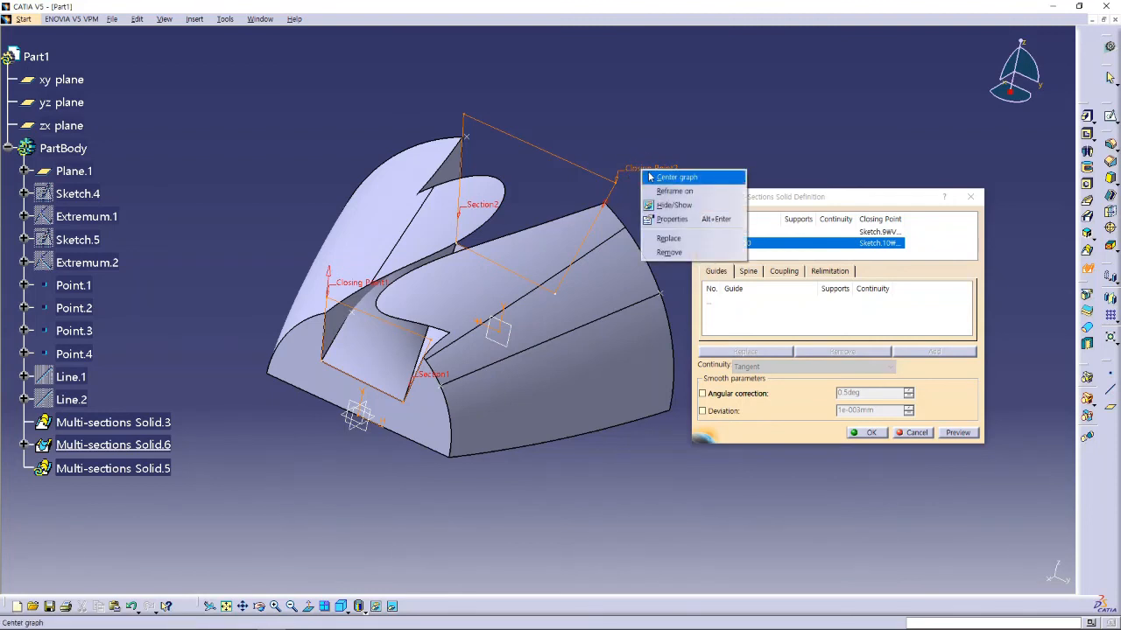
left_click(669, 239)
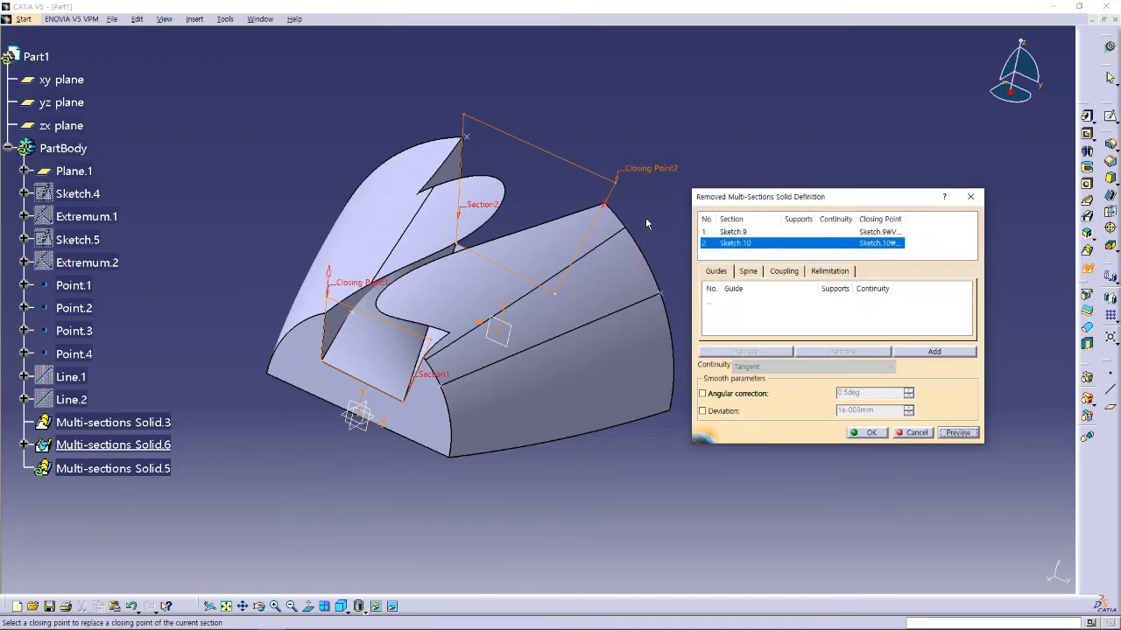
left_click(465, 117)
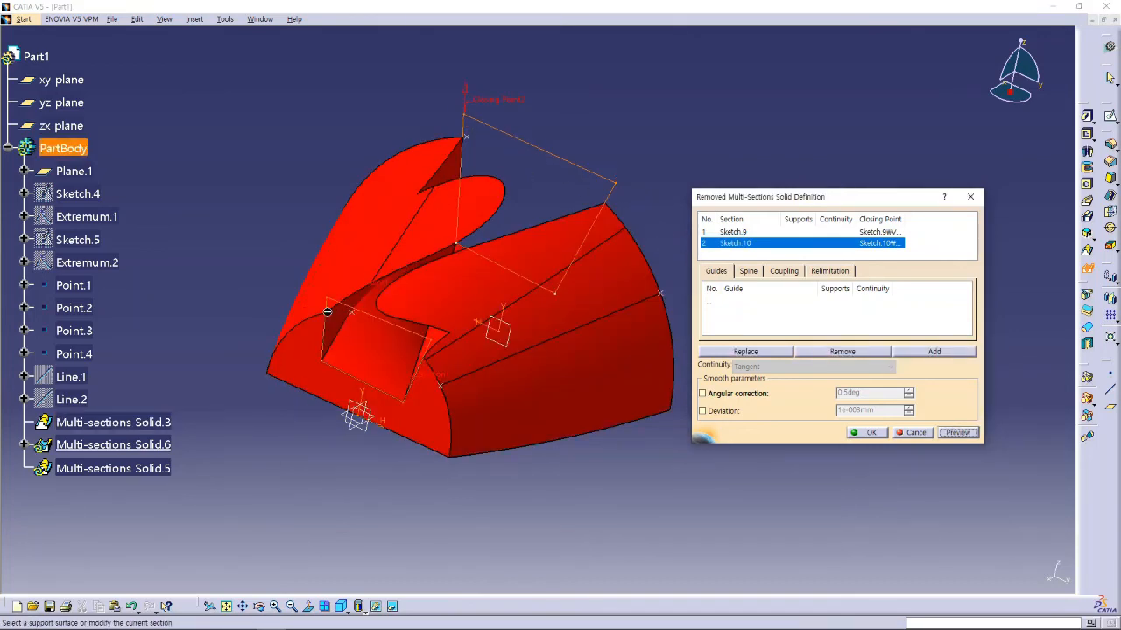
left_click(958, 433)
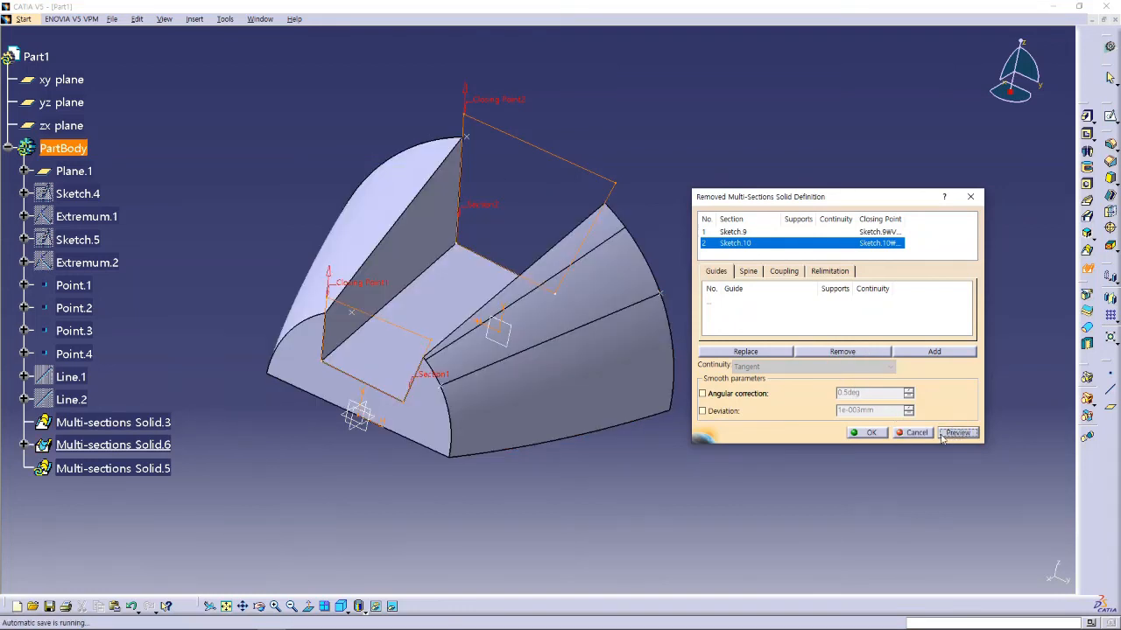
left_click(871, 433)
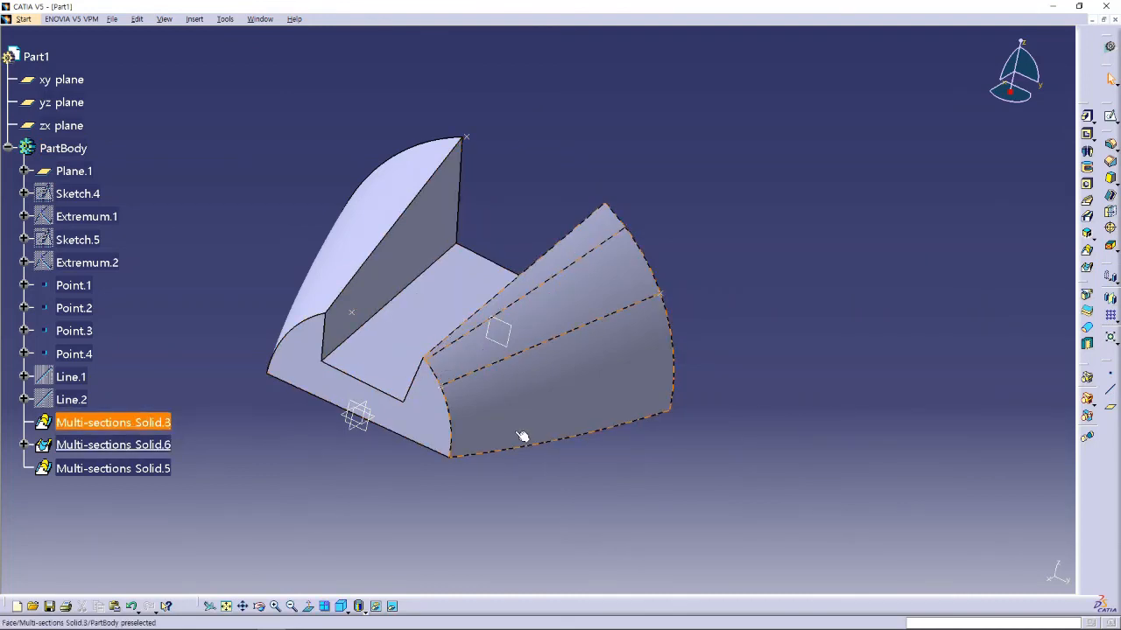
mouse_move(520, 438)
middle_mouse_down()
mouse_move(508, 362)
mouse_move(630, 279)
mouse_move(675, 308)
mouse_move(525, 395)
mouse_move(520, 418)
middle_mouse_up()
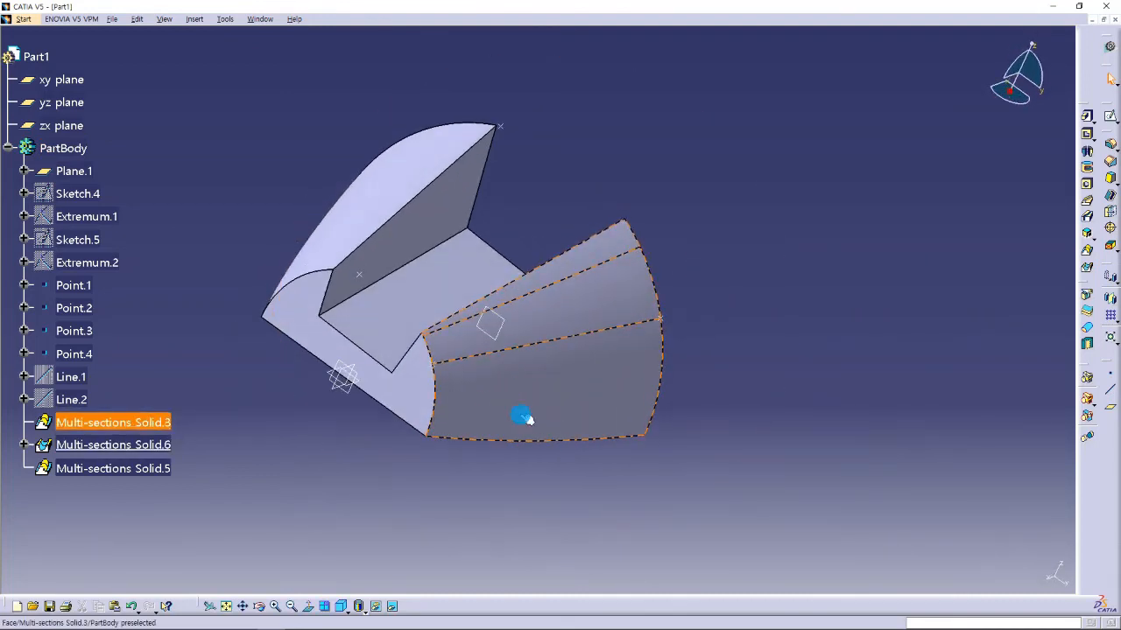
left_click(358, 605)
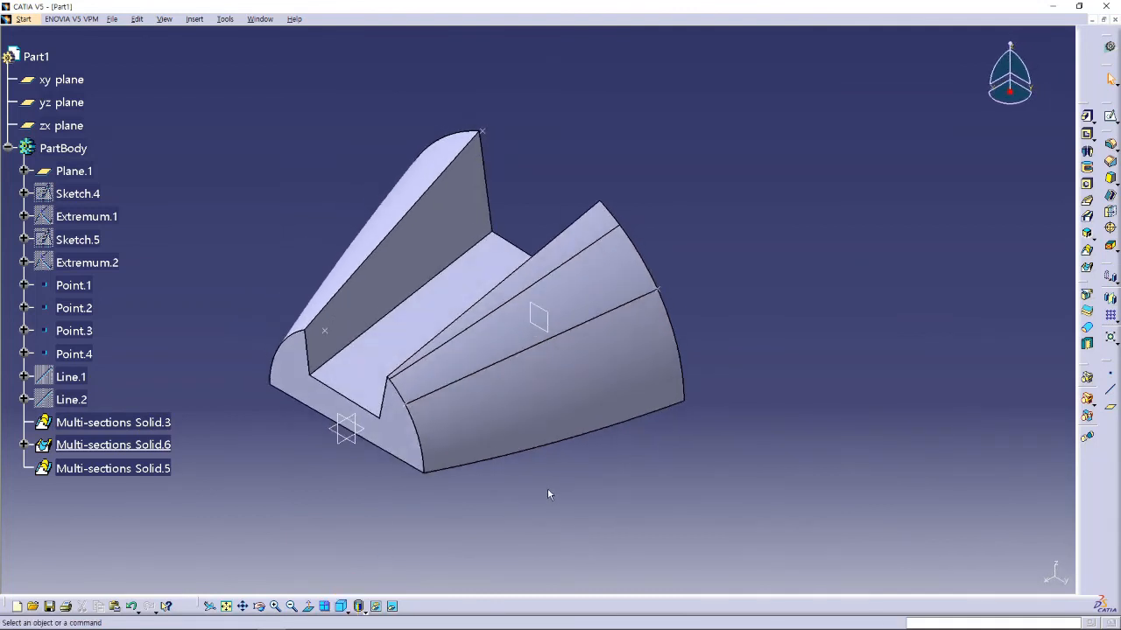